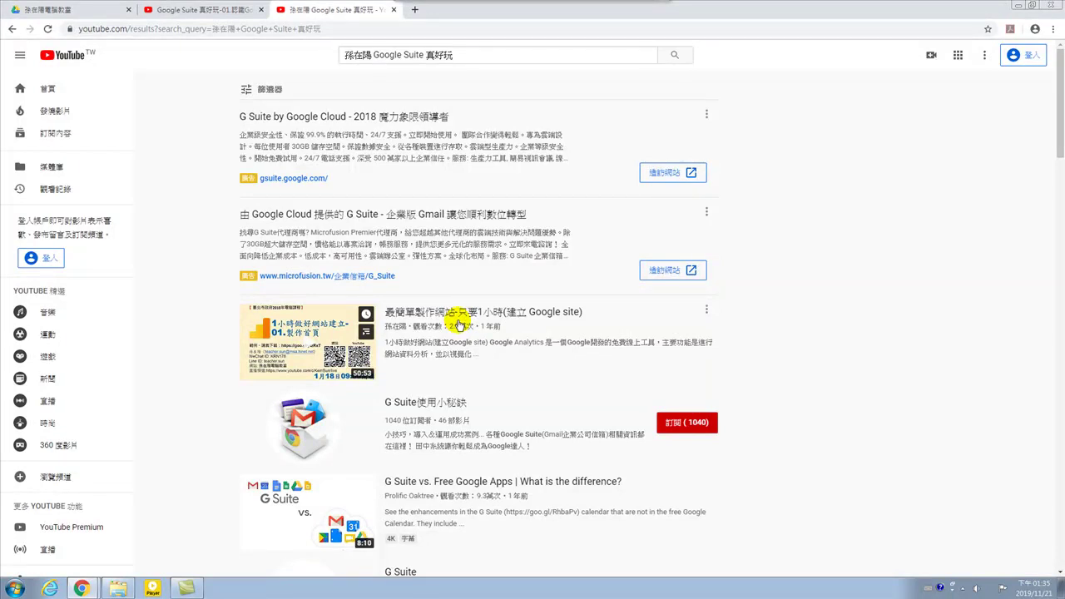
# Add '-01' to the YouTube search query, then close the search results tab.
pyautogui.click(453, 57)
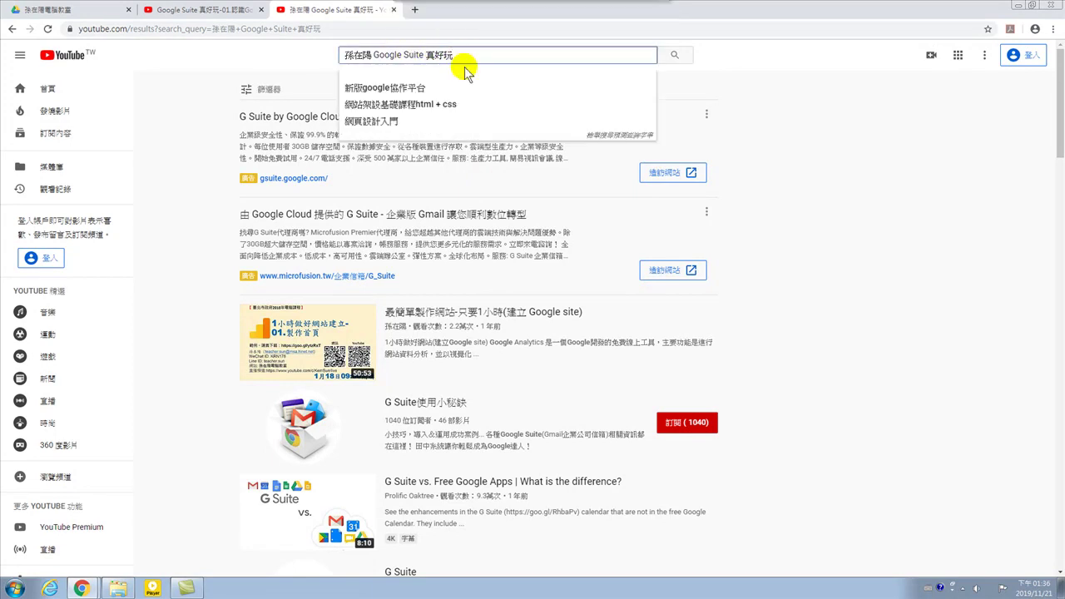
pyautogui.write('-01')
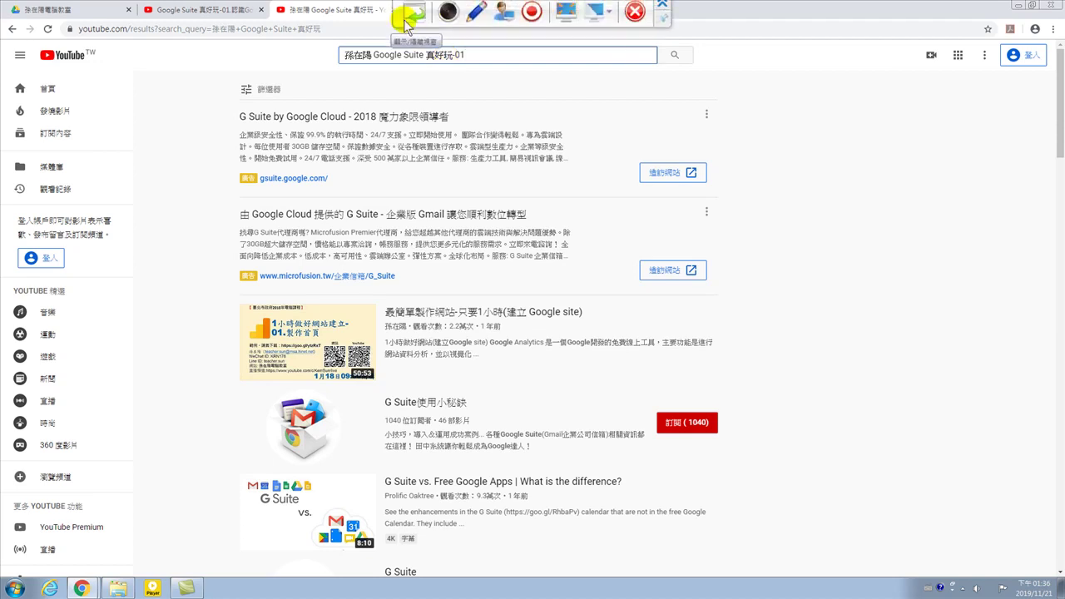
pyautogui.click(456, 55)
pyautogui.write('-')
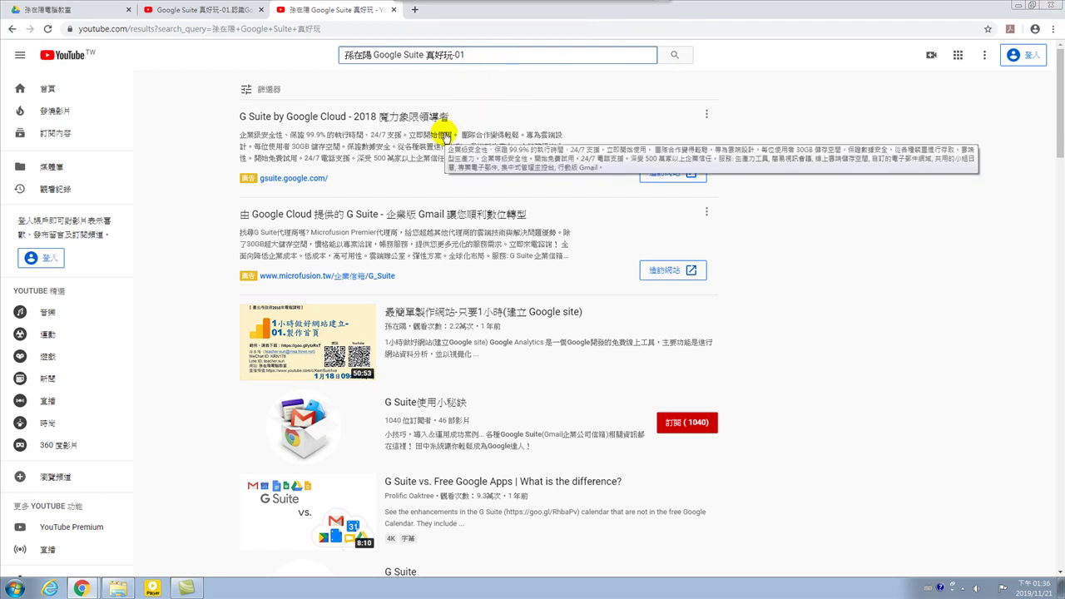
pyautogui.click(394, 10)
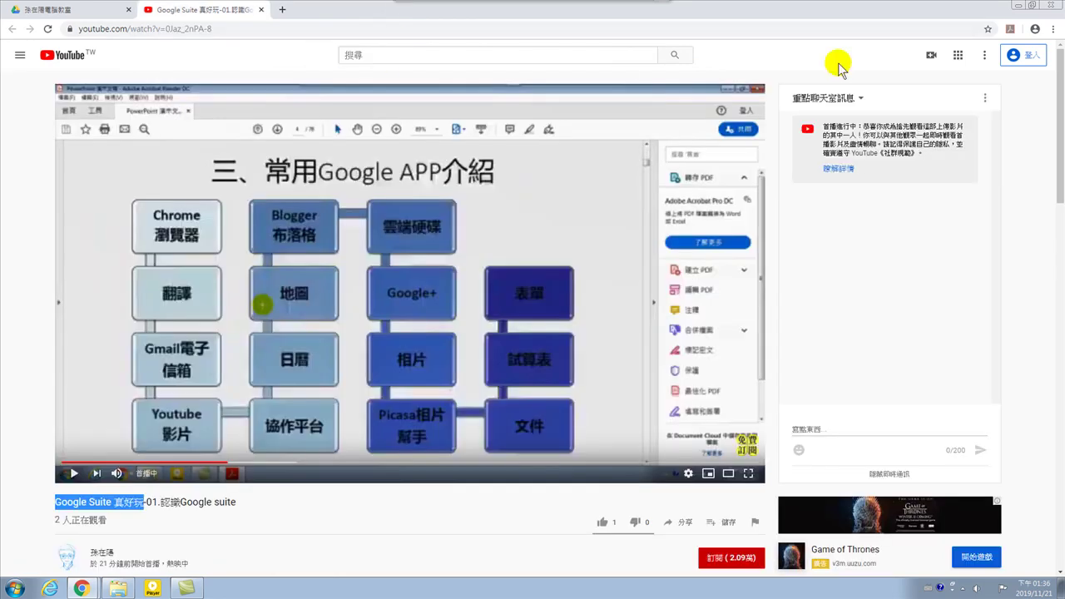
# Close the YouTube video tab and then the whole Chrome window.
pyautogui.click(260, 10)
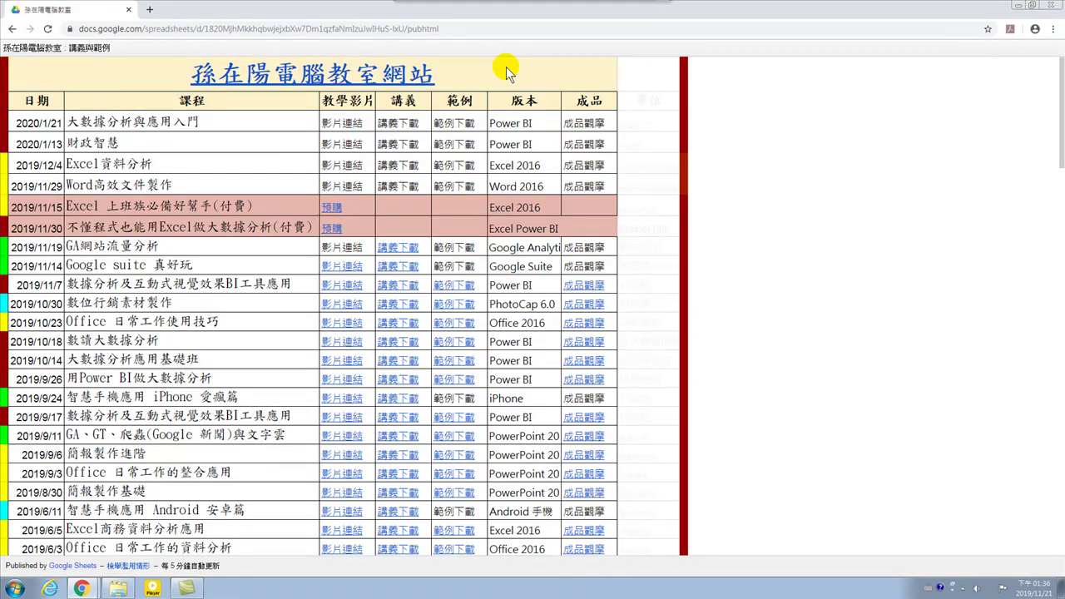
pyautogui.click(1054, 6)
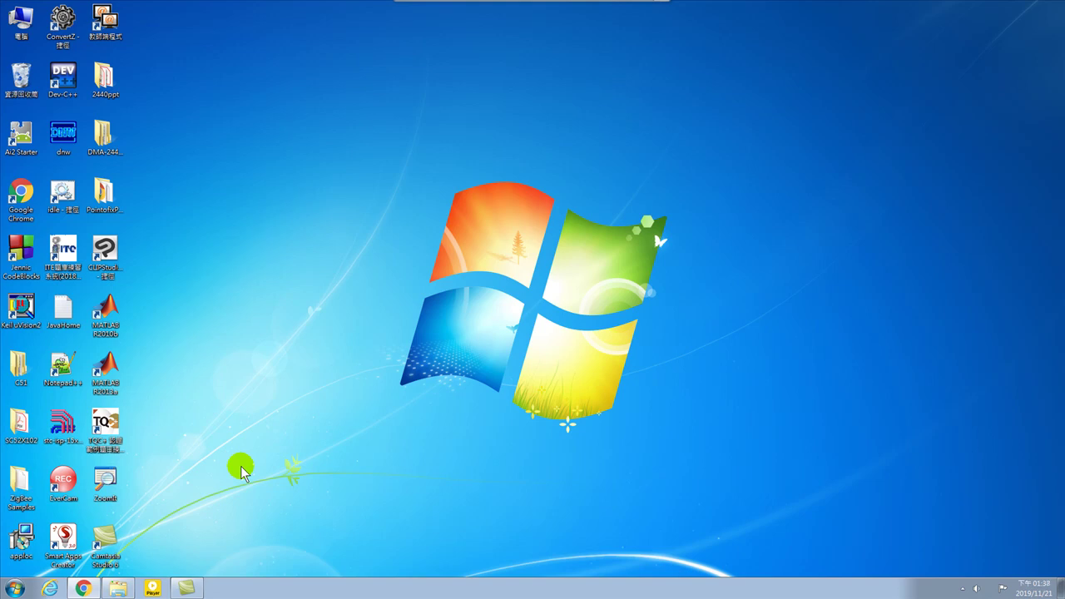
# Close the YouTube results window and start a fresh Chrome window on the computer-lab page.
pyautogui.click(83, 588)
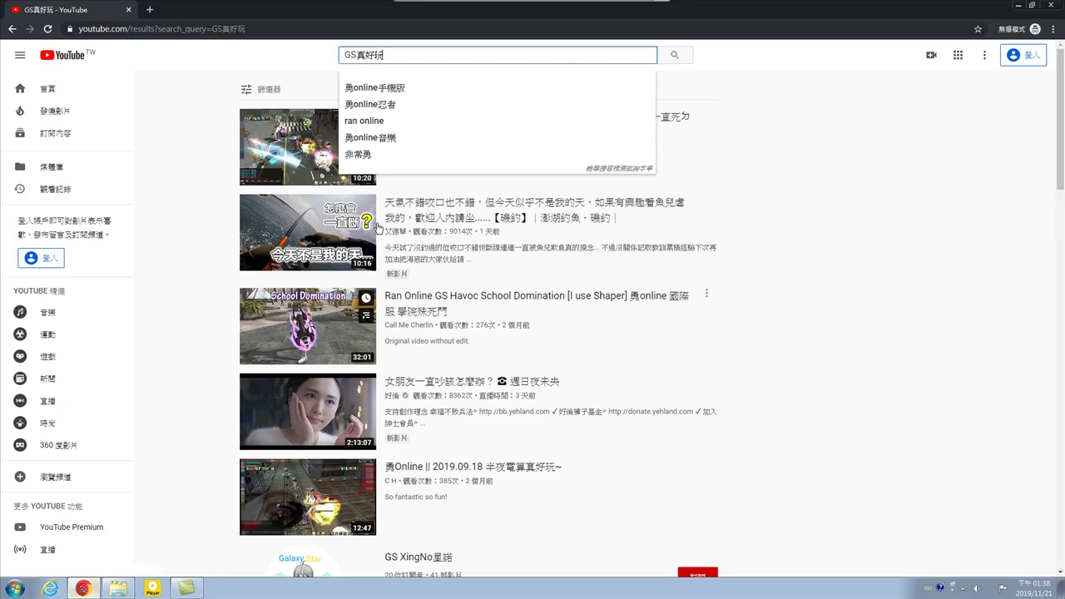
pyautogui.click(1050, 6)
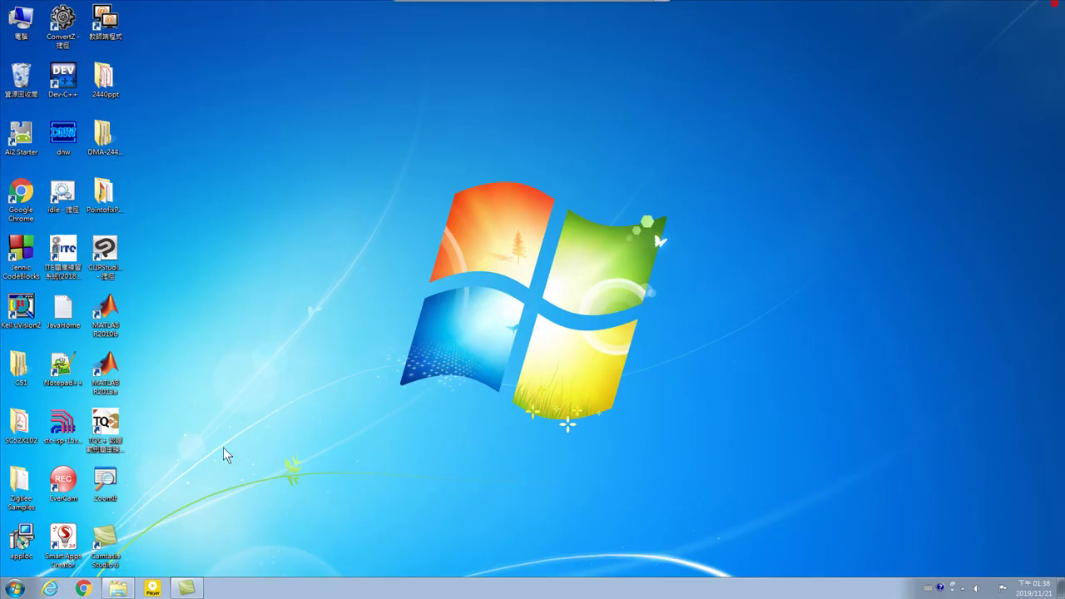
pyautogui.click(85, 588)
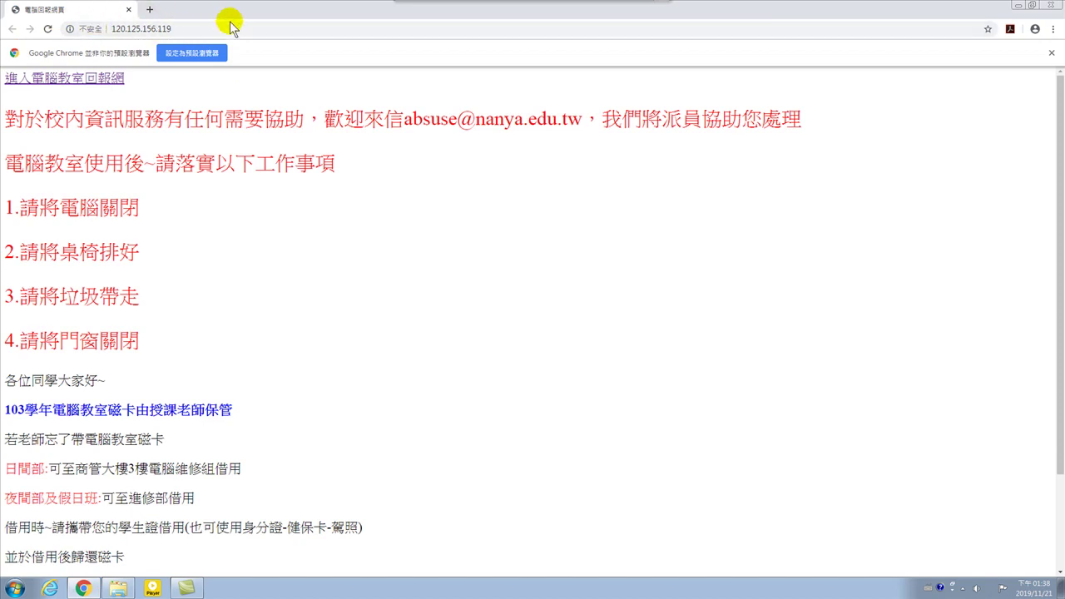
pyautogui.click(191, 28)
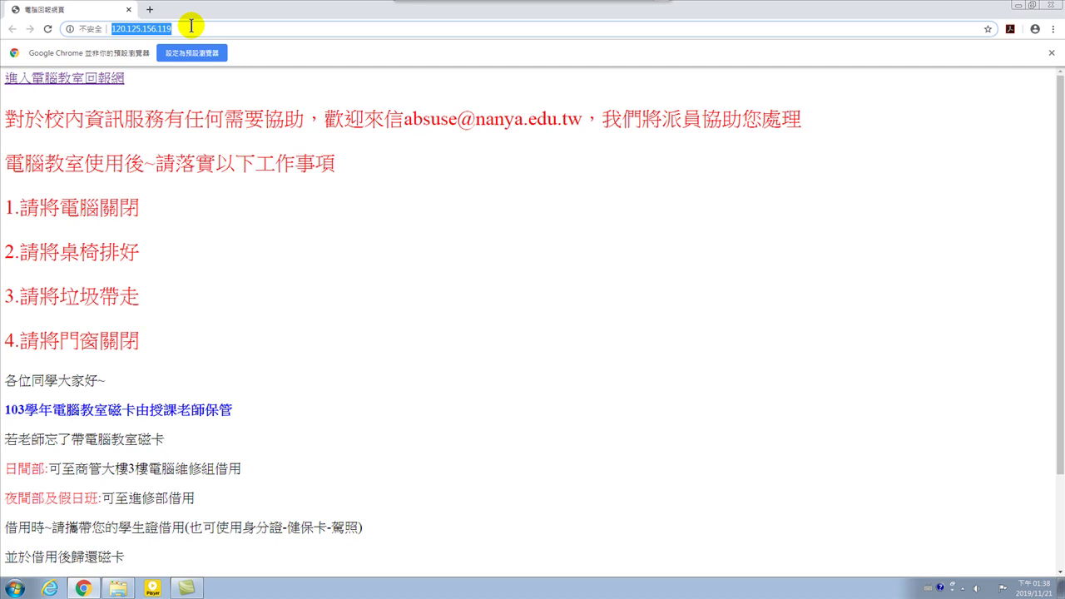
pyautogui.write('www.g')
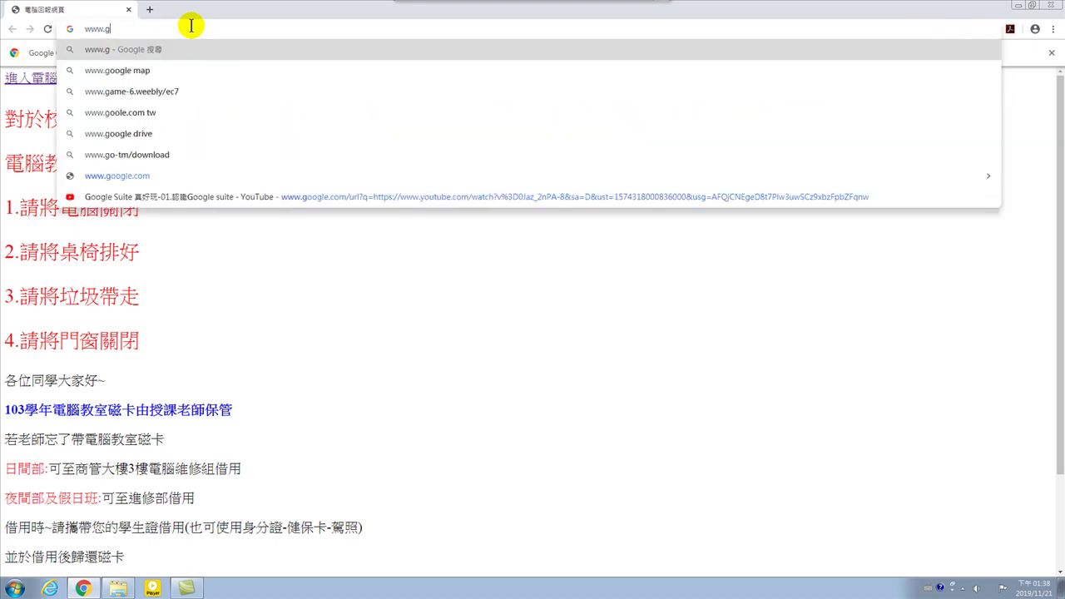
pyautogui.write('oogle.com.tw')
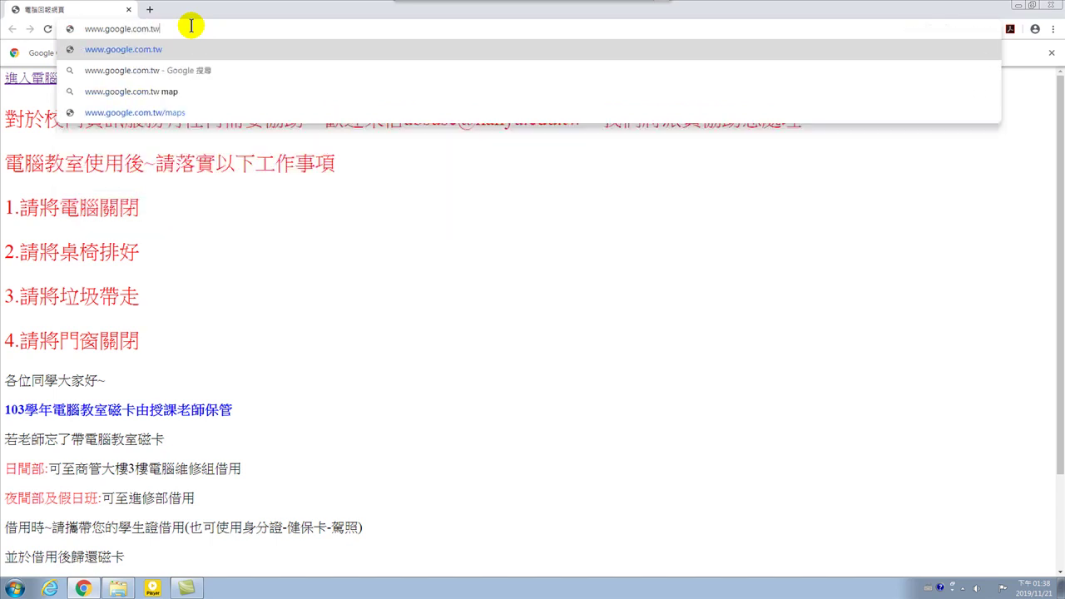
pyautogui.press('Return')
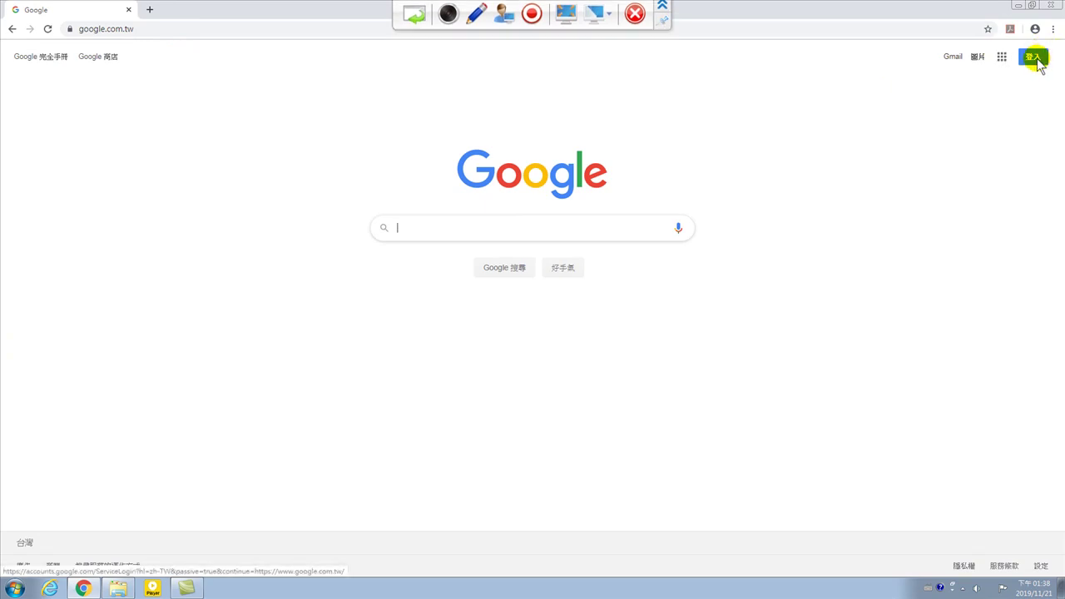
pyautogui.click(1032, 58)
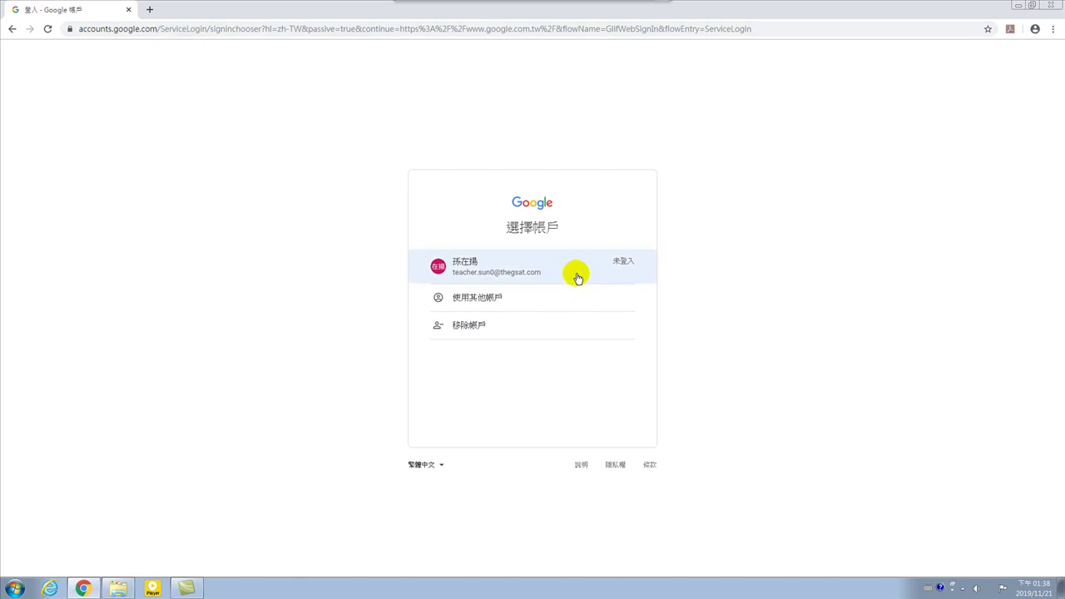
# Remove the saved, signed-out account from the account chooser.
pyautogui.click(471, 325)
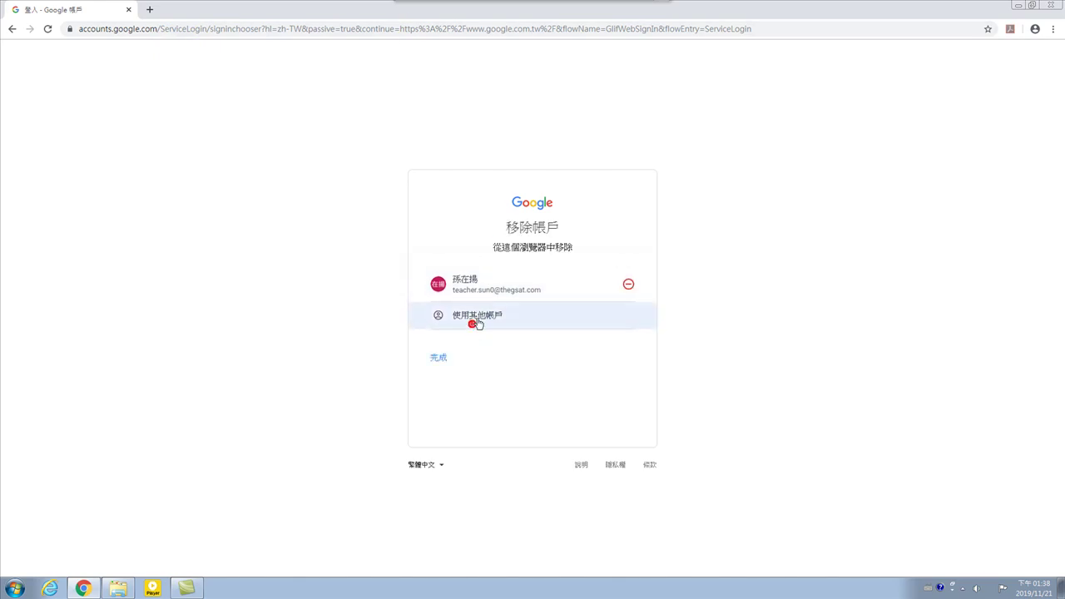
pyautogui.click(630, 285)
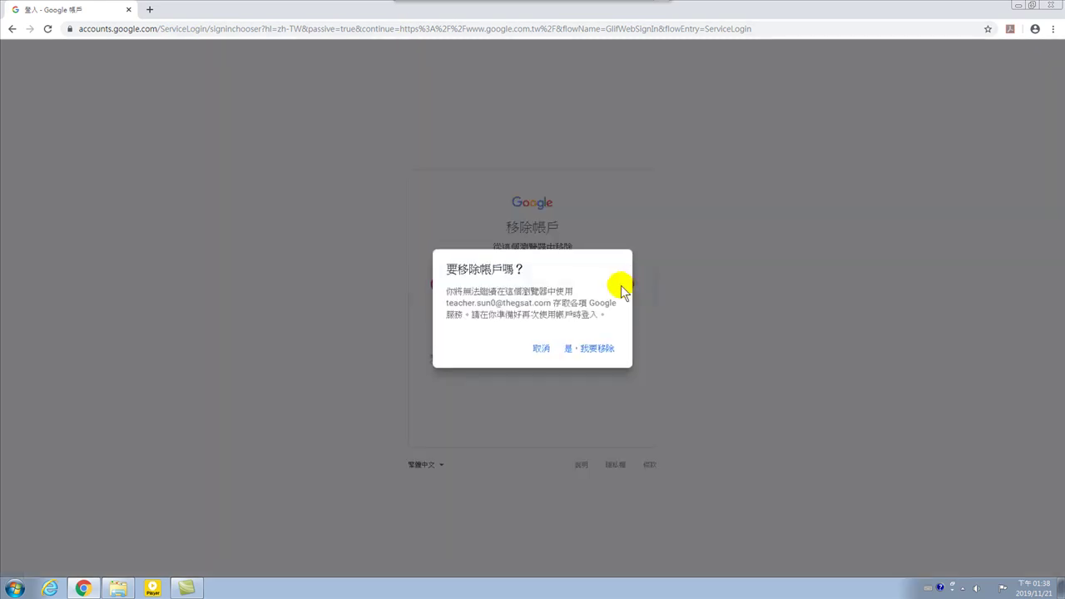
pyautogui.click(586, 349)
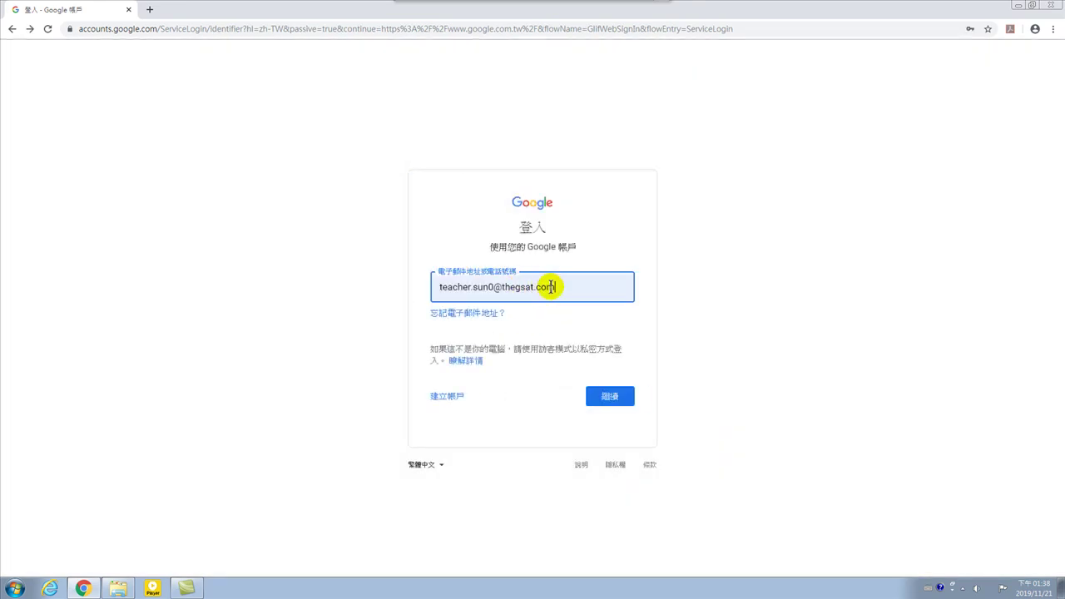
# Clear the email field and fill in the teacher account's e-mail from the autofill suggestion.
pyautogui.click(574, 288)
pyautogui.hotkey('ctrl', 'a')
pyautogui.press('BackSpace')
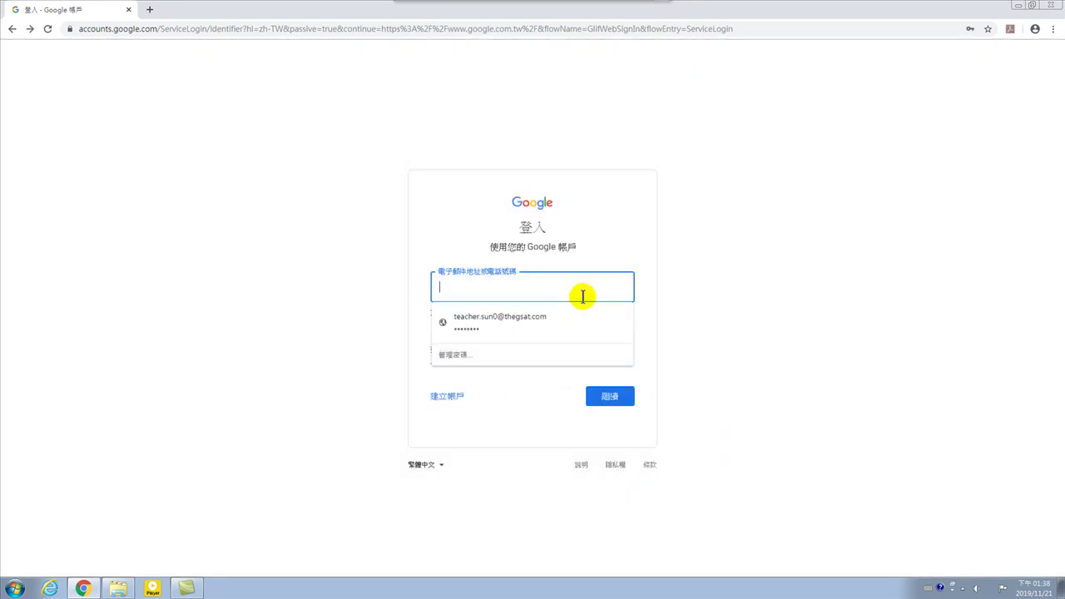
pyautogui.click(735, 323)
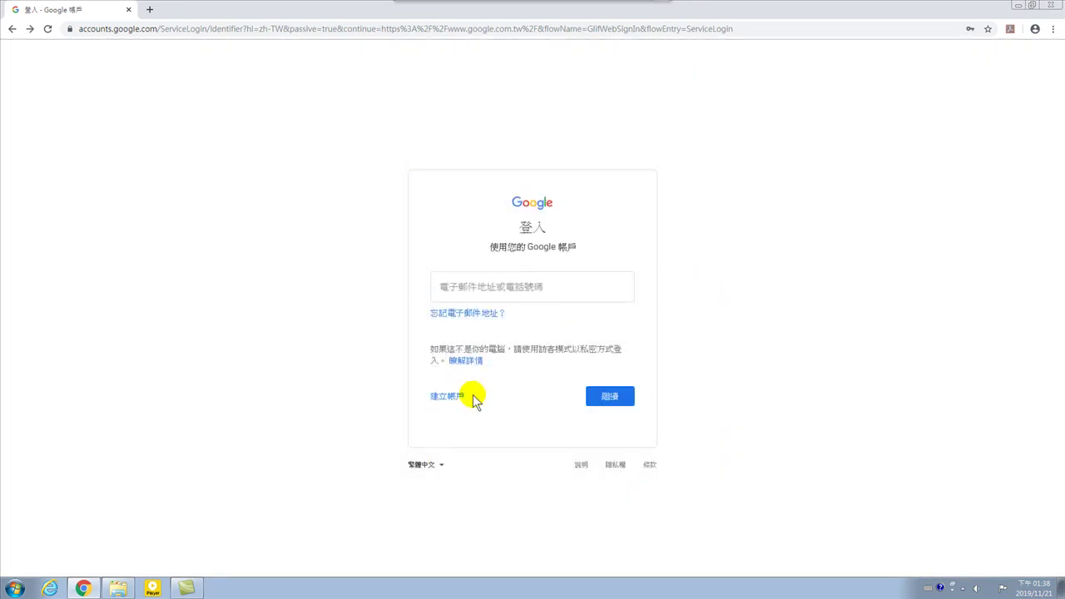
pyautogui.click(505, 287)
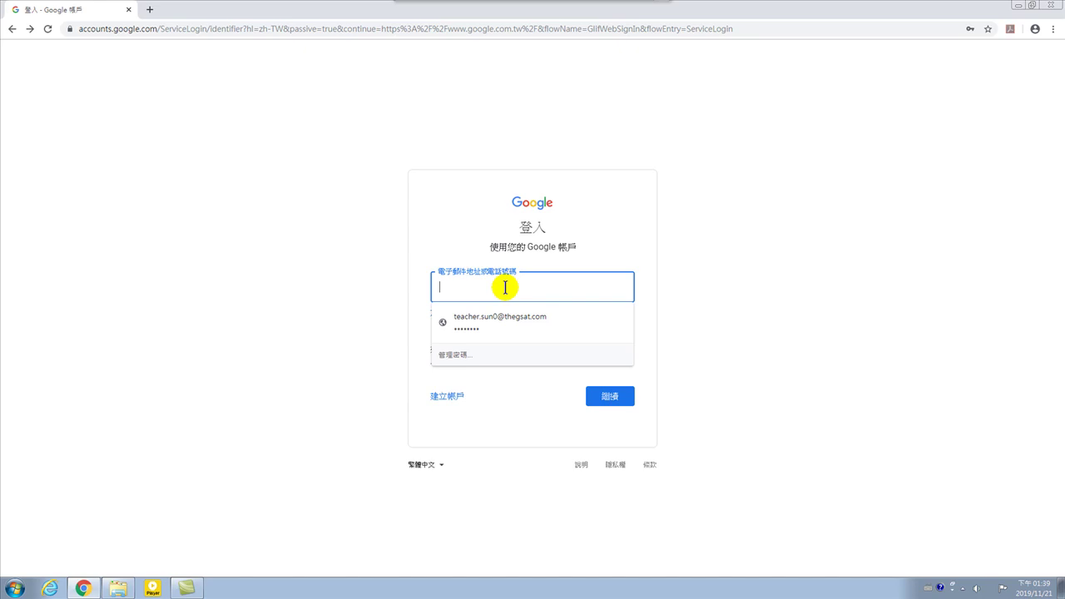
pyautogui.click(552, 319)
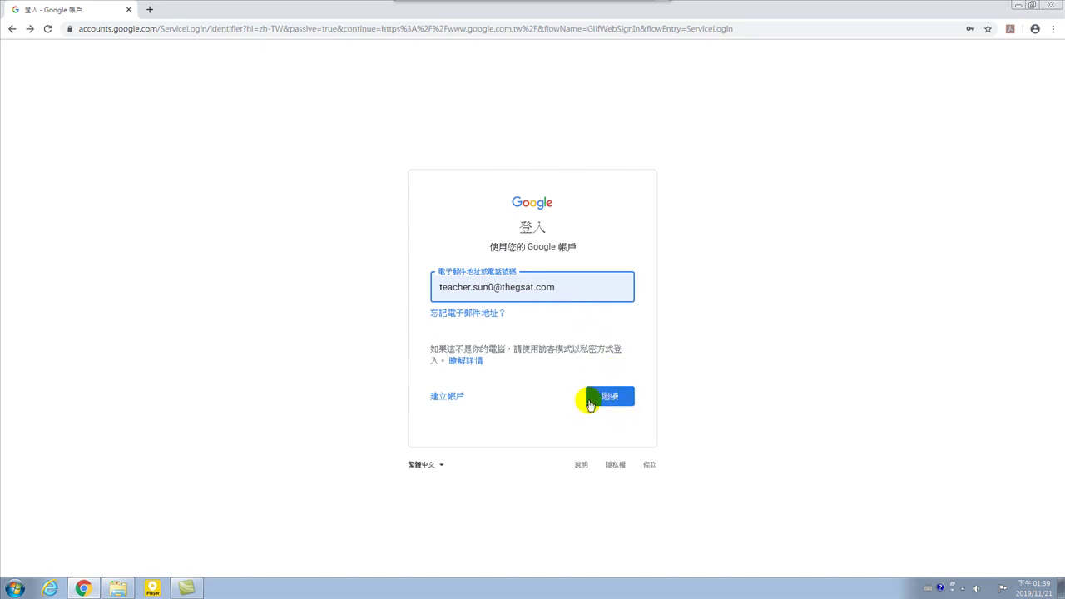
# Continue past the e-mail and saved-password pages, then show the Google apps list.
pyautogui.click(614, 401)
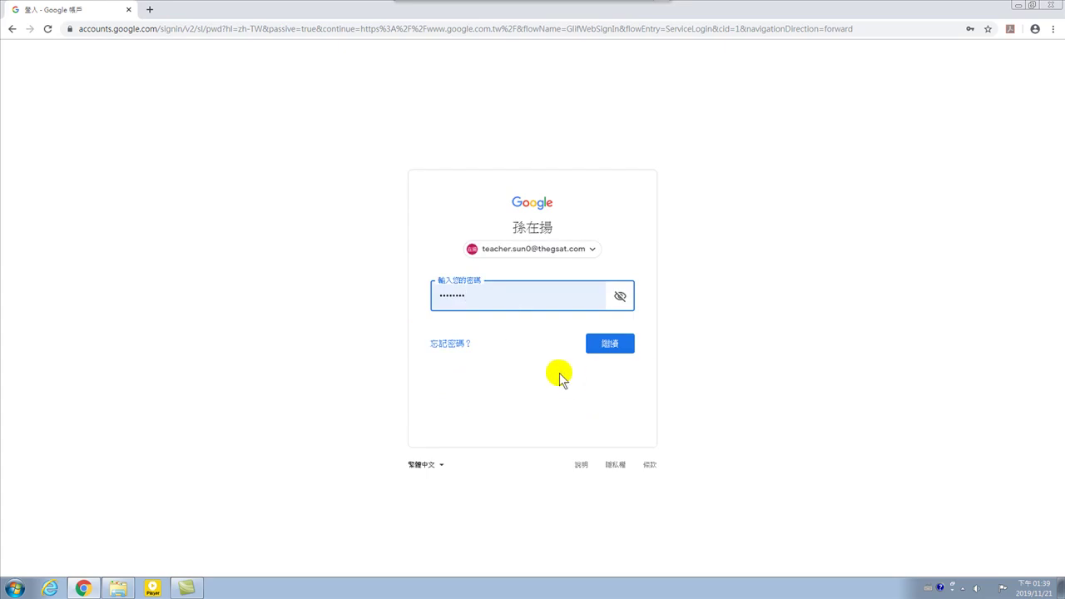
pyautogui.click(614, 346)
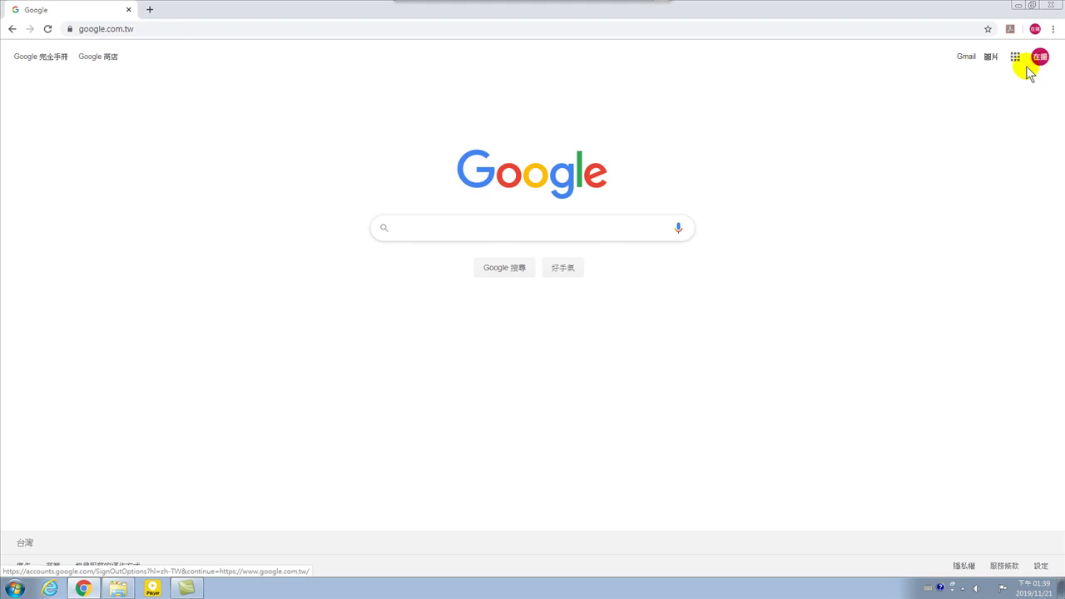
pyautogui.click(1015, 58)
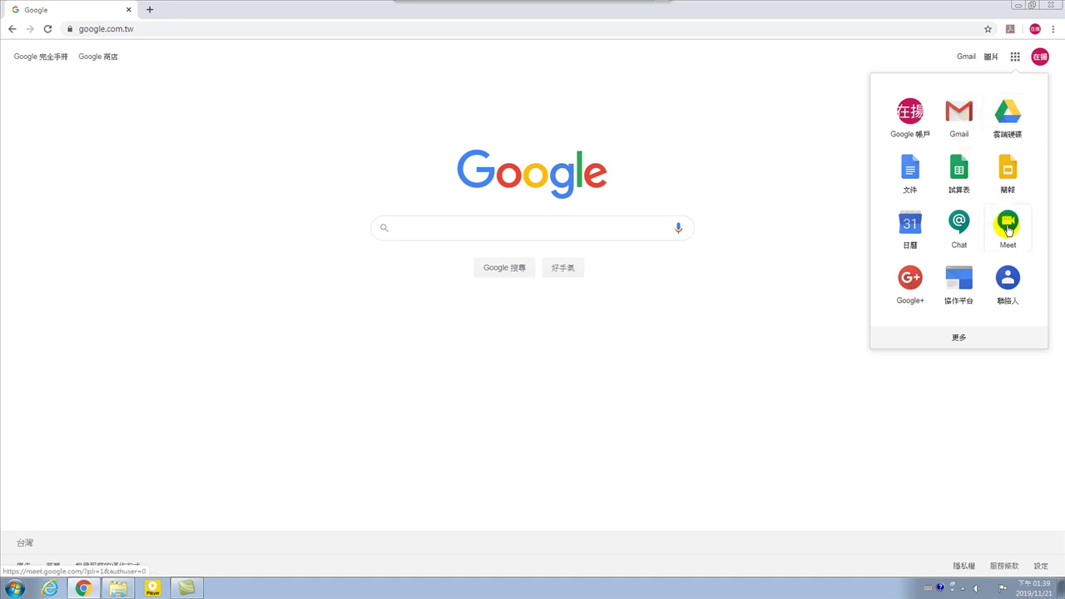
# Scroll the Google apps launcher down until the Classroom icon shows.
pyautogui.scroll(-1, 952, 241)
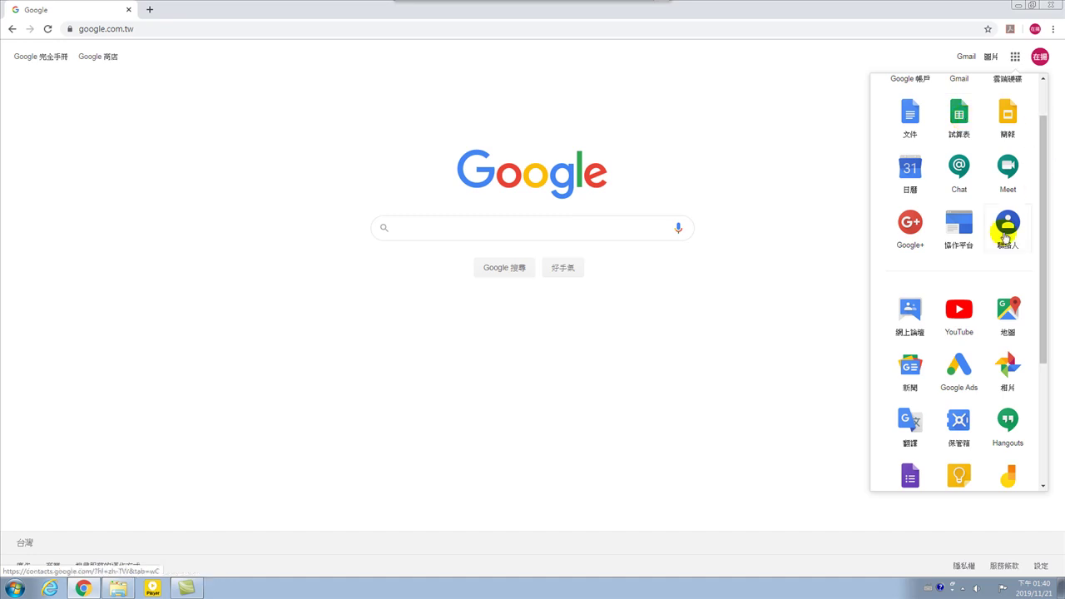
pyautogui.scroll(-2, 949, 328)
pyautogui.scroll(-1, 945, 341)
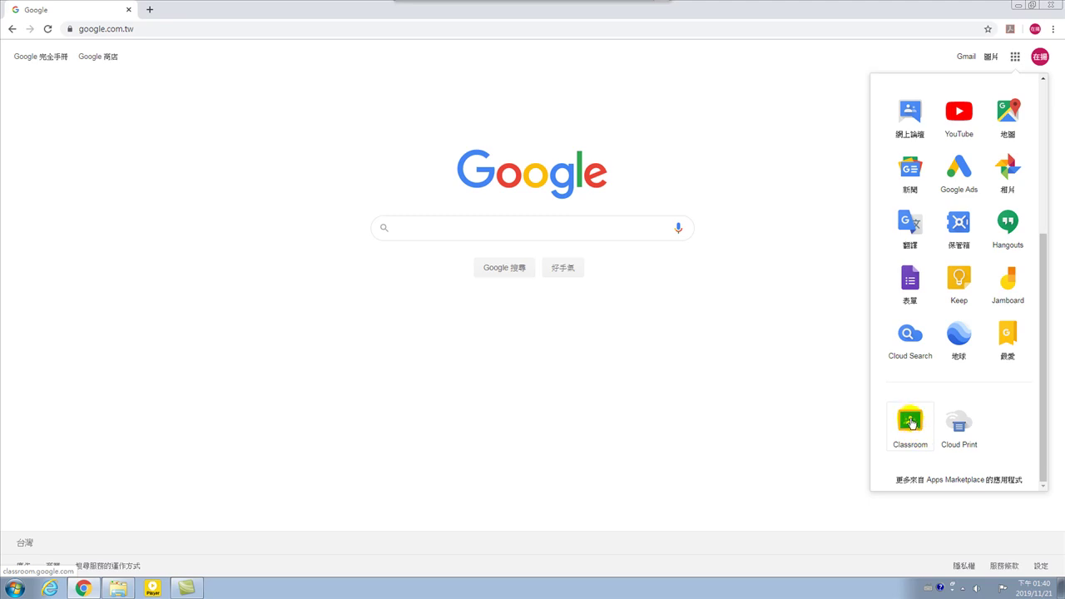
# Launch Classroom from the apps launcher to see the 大數據分析真好玩 class card.
pyautogui.click(913, 425)
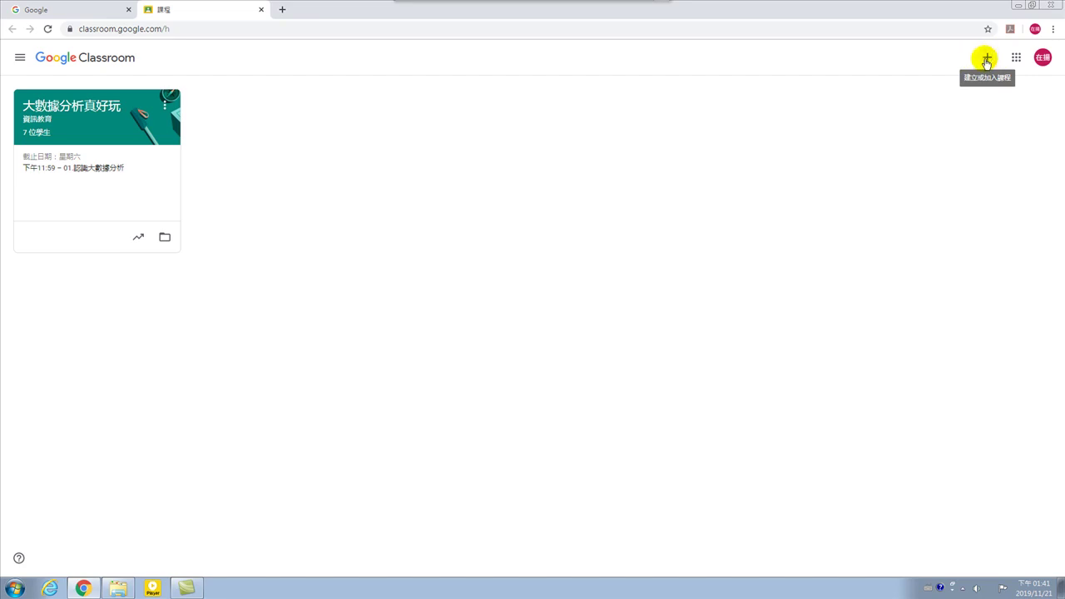
# Choose 建立課程 from the + menu to bring up the create-class dialog.
pyautogui.click(986, 60)
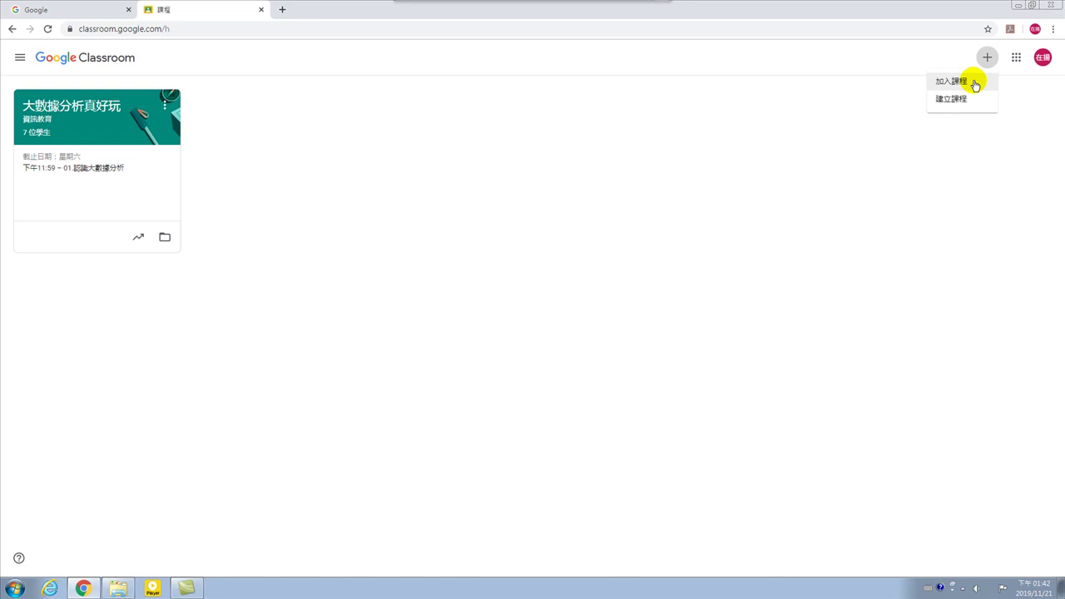
pyautogui.click(987, 57)
pyautogui.click(986, 56)
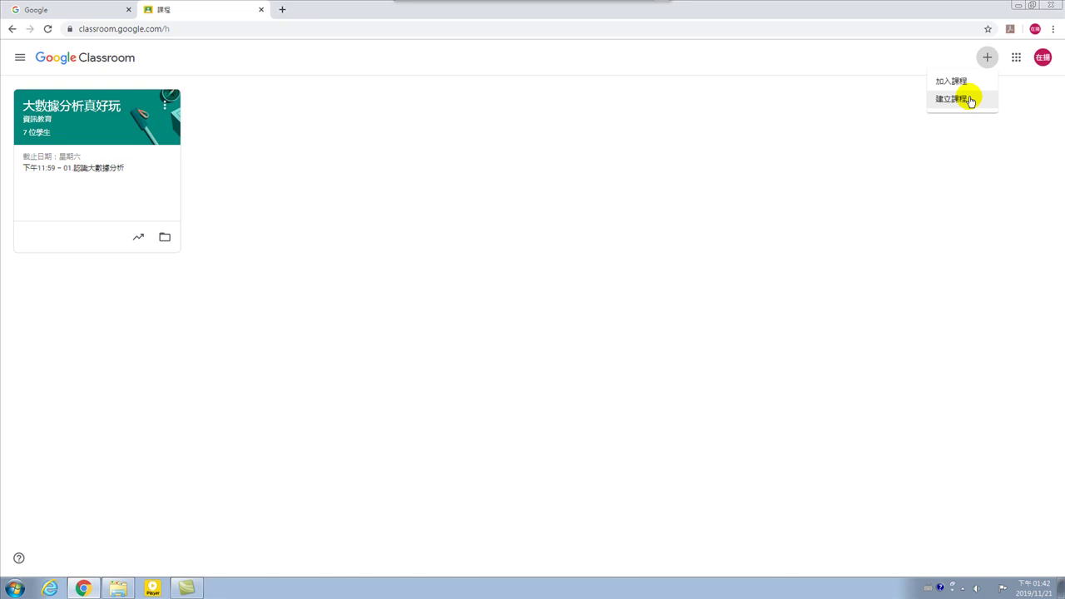
pyautogui.click(970, 100)
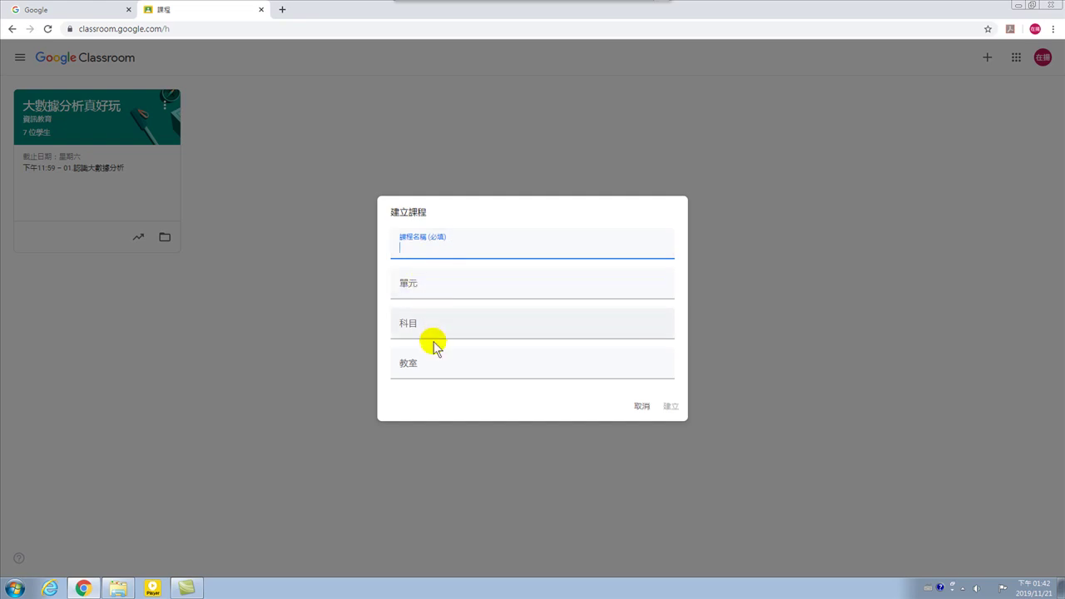
# Enter 'Google Suite真好玩!' as the class name, using the Chinese IME.
pyautogui.click(422, 248)
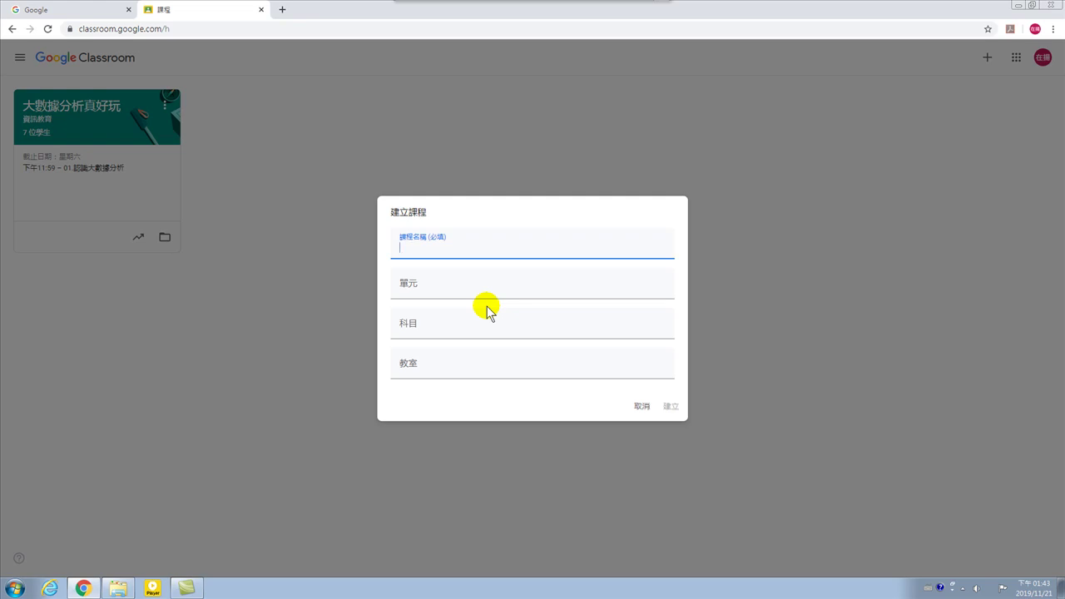
pyautogui.write('g')
pyautogui.press('BackSpace')
pyautogui.hotkey('ctrl', 'space')
pyautogui.write('Google Suite')
pyautogui.hotkey('ctrl', 'space')
pyautogui.write('jbm')
pyautogui.press('Escape')
pyautogui.hotkey('ctrl', 'space')
pyautogui.hotkey('ctrl', 'space')
pyautogui.write('jbmcvnd mgmmu')
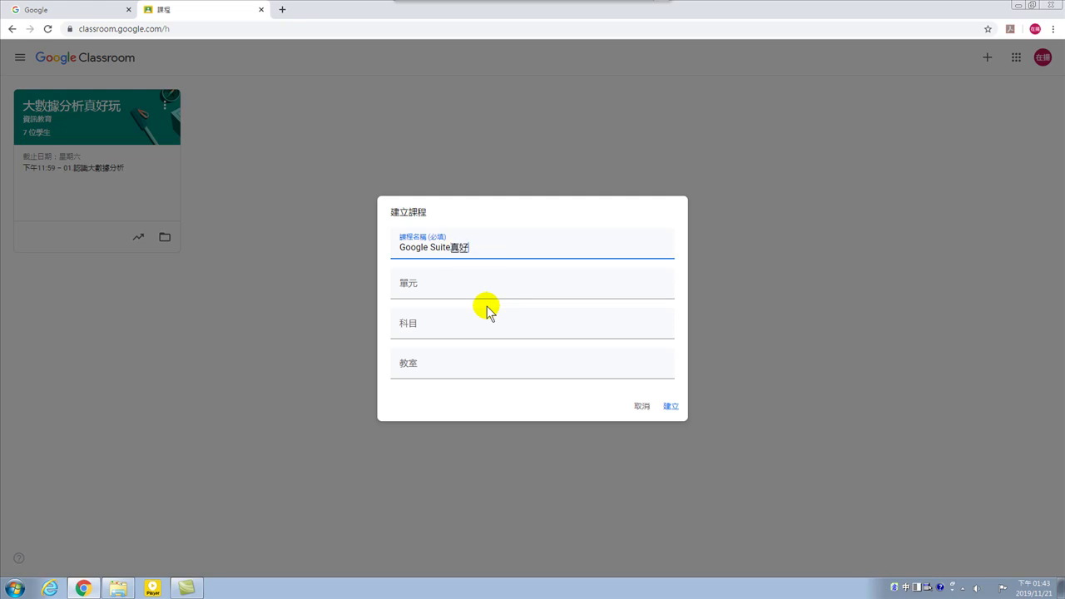
pyautogui.hotkey('ctrl', 'space')
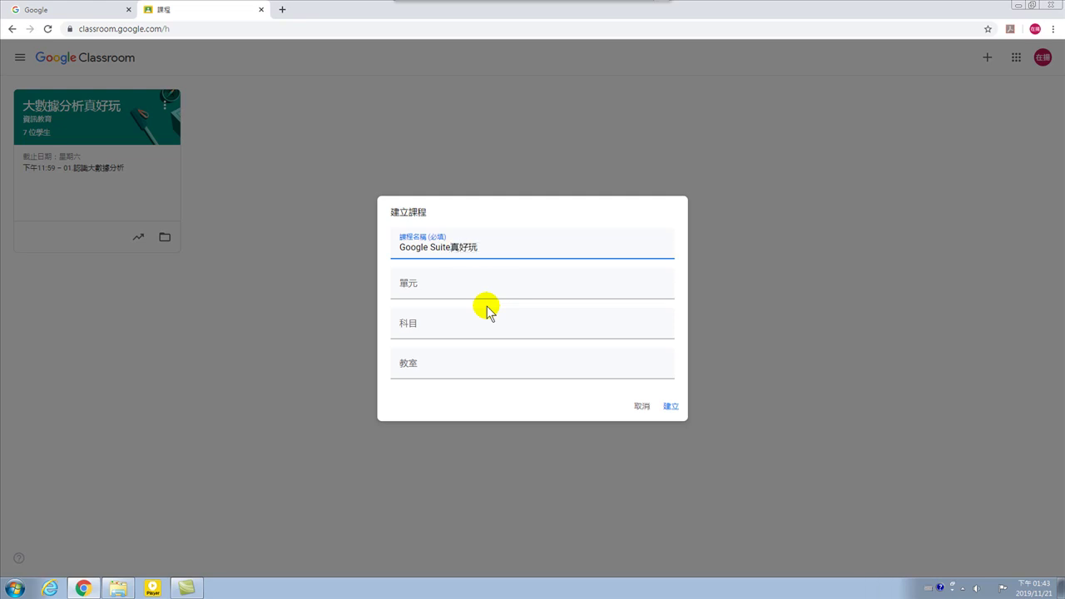
# Move through the 單元, 科目 and 教室 fields, leaving them blank.
pyautogui.click(419, 287)
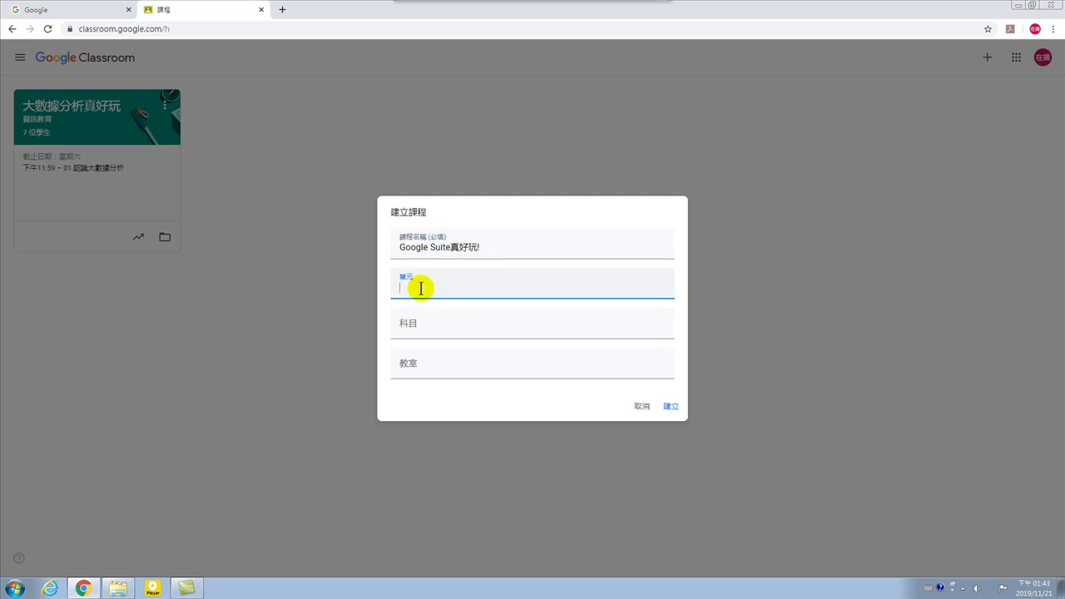
pyautogui.click(435, 325)
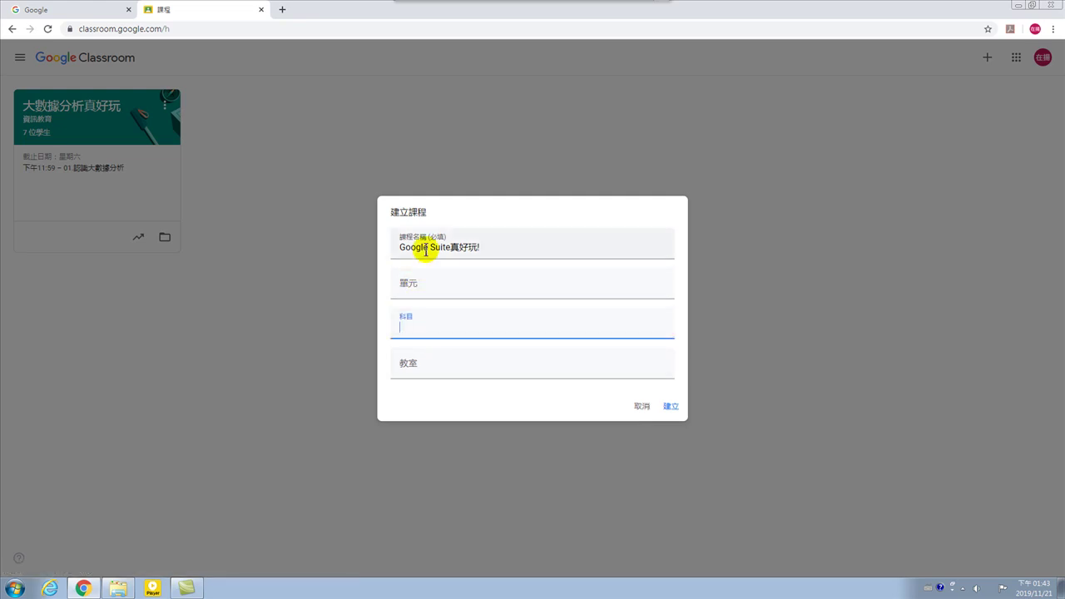
pyautogui.click(407, 284)
pyautogui.click(425, 330)
pyautogui.click(420, 364)
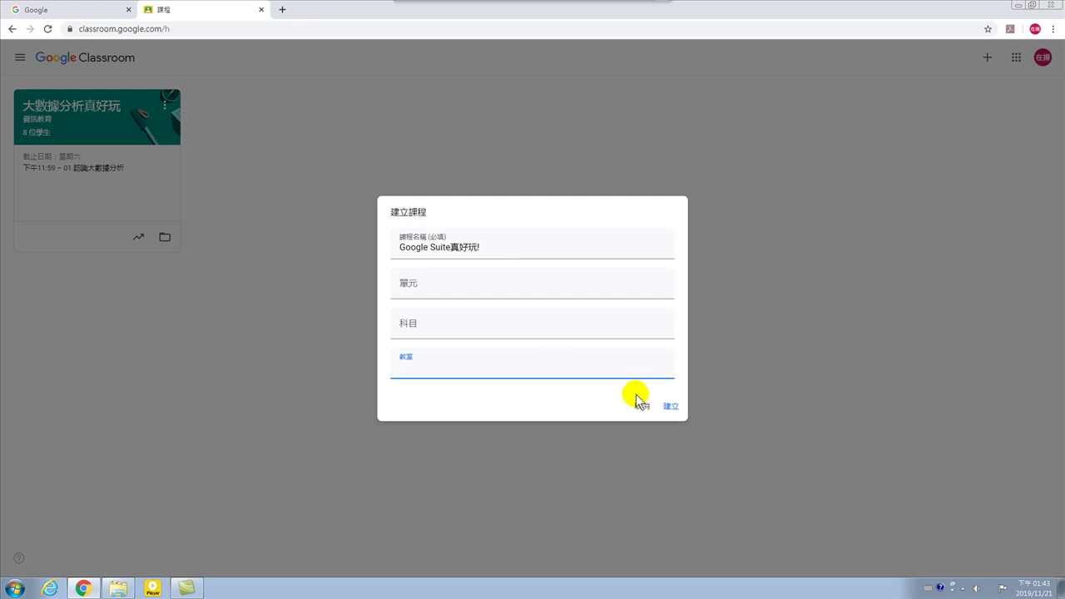
# Copy the class name Google Suite真好玩! into the Section and Subject fields.
pyautogui.moveTo(490, 248); pyautogui.dragTo(387, 254)
pyautogui.rightClick(440, 243)
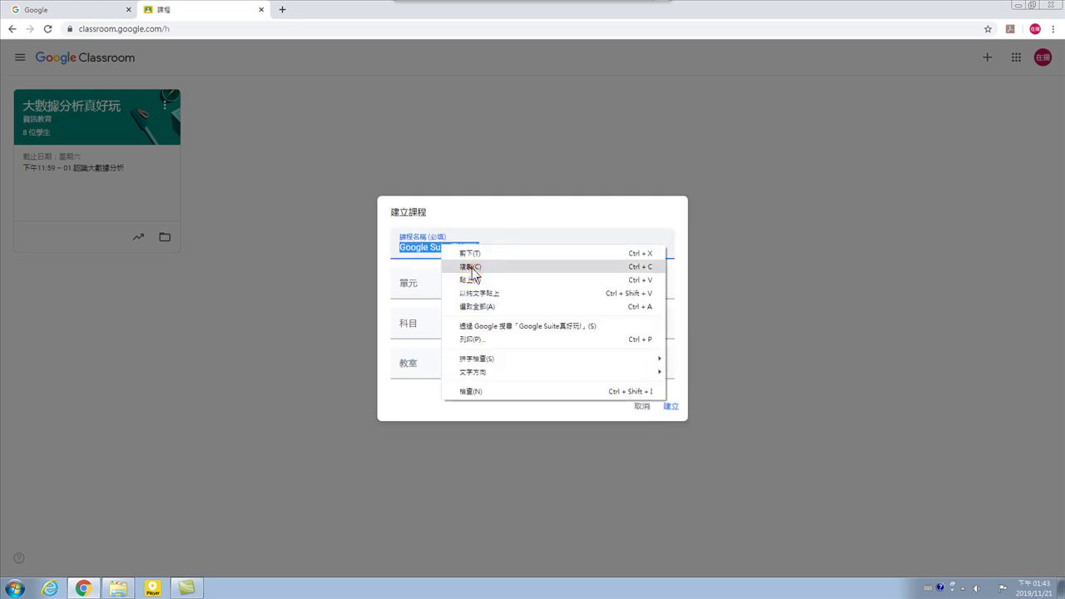
pyautogui.click(471, 267)
pyautogui.click(423, 288)
pyautogui.rightClick(422, 290)
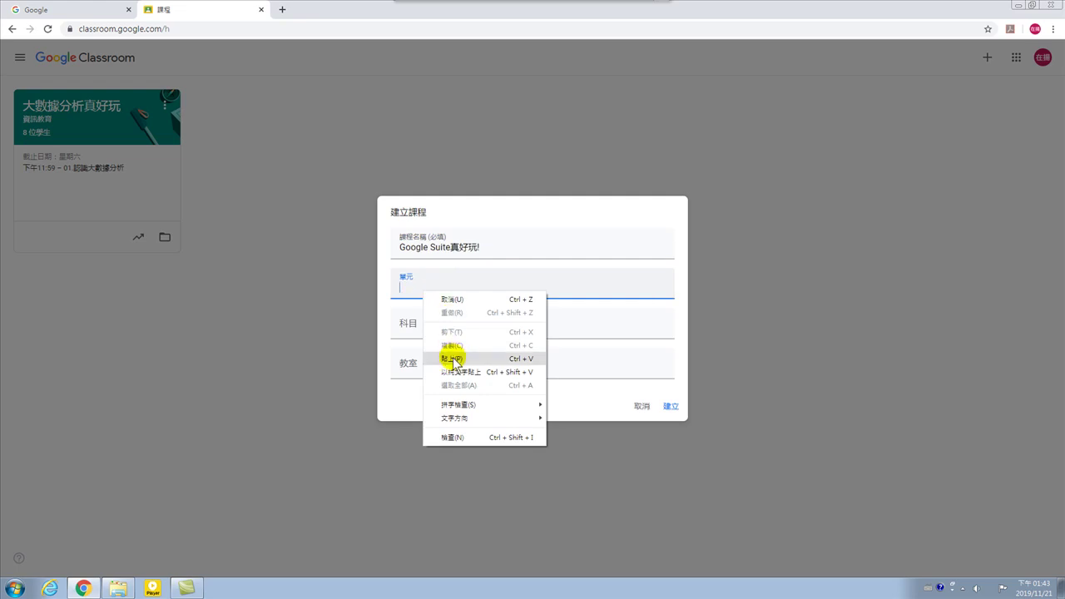
pyautogui.click(452, 358)
pyautogui.click(416, 328)
pyautogui.rightClick(415, 329)
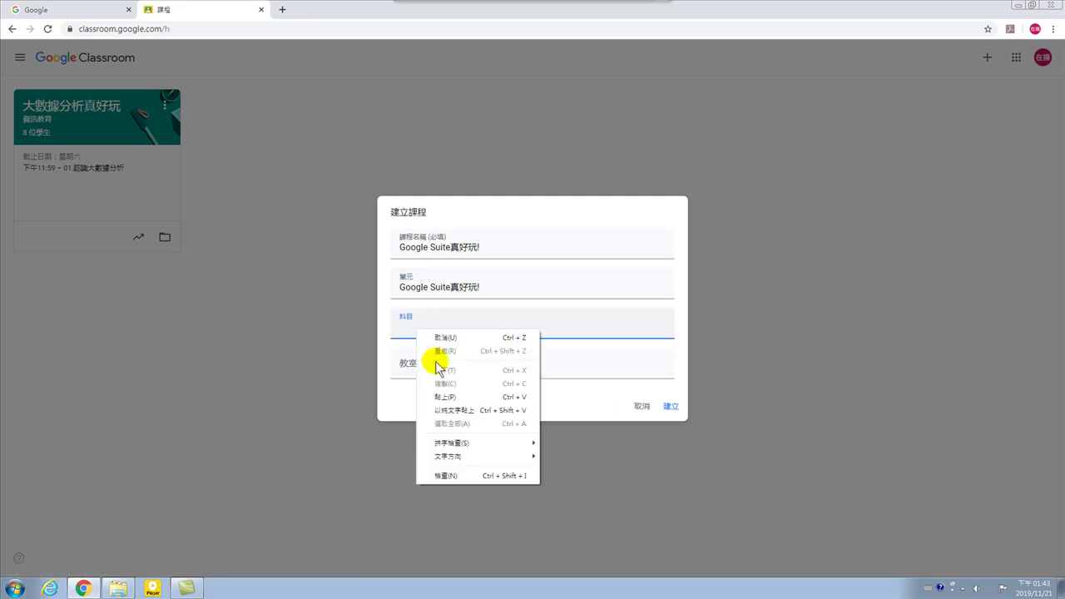
pyautogui.click(443, 398)
# Set the room to GS001 and submit the new class.
pyautogui.click(422, 372)
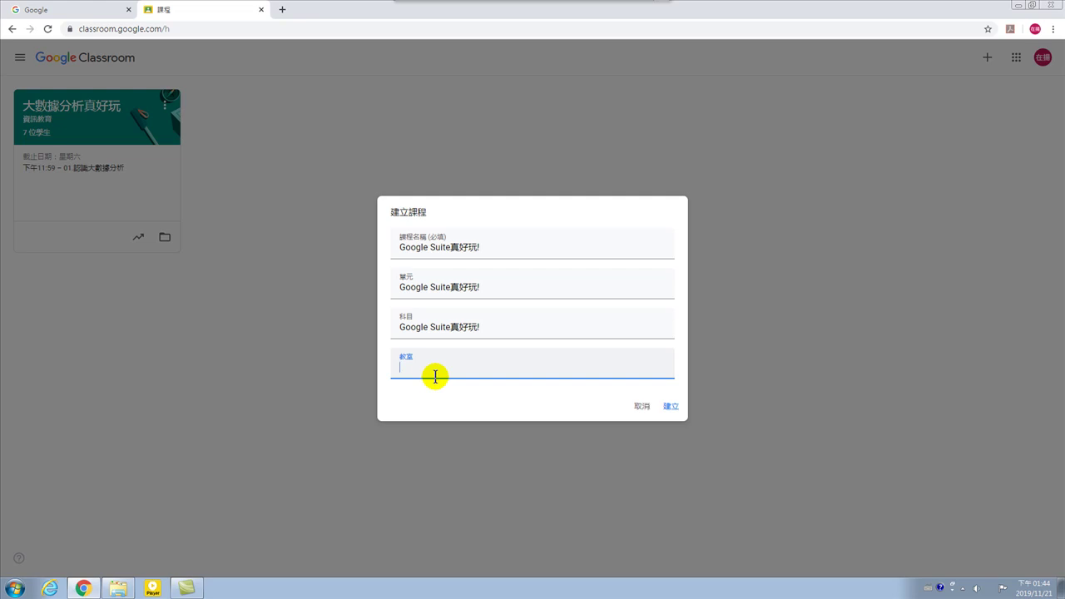
pyautogui.write('GS001')
pyautogui.click(670, 407)
# Create the Google Suite真好玩! class and wait for its empty Stream page.
pyautogui.click(670, 408)
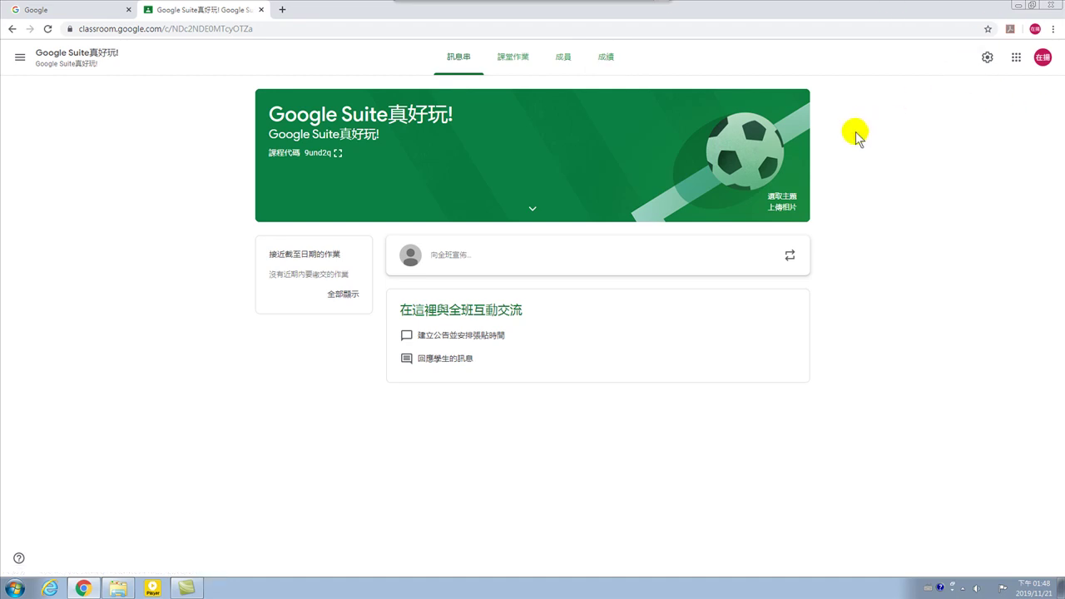
# Return to the class list and begin creating another class from the + menu.
pyautogui.click(12, 29)
pyautogui.click(504, 150)
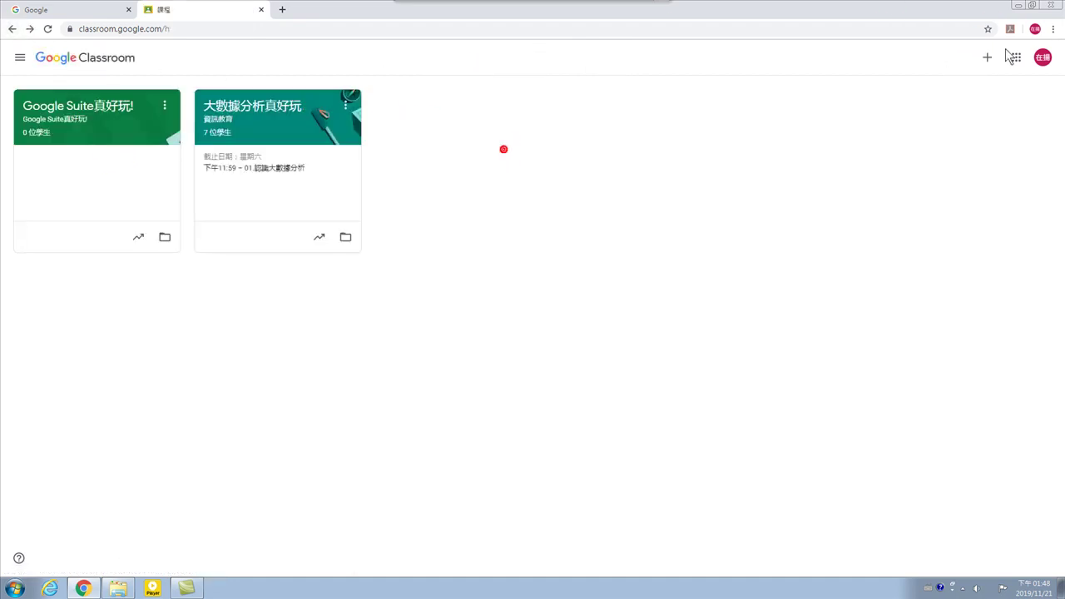
pyautogui.click(986, 57)
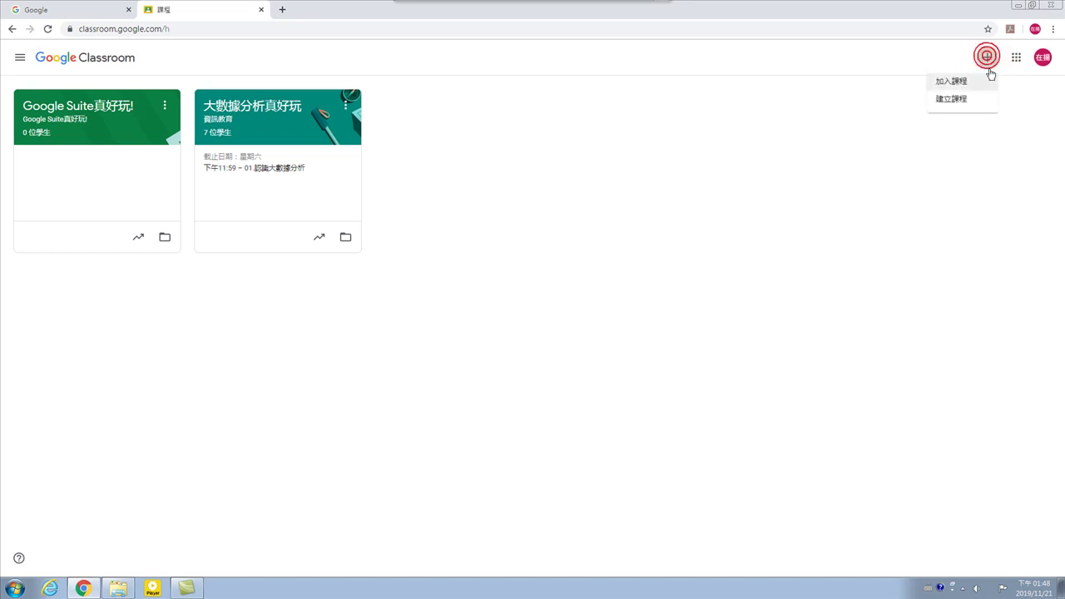
pyautogui.click(953, 101)
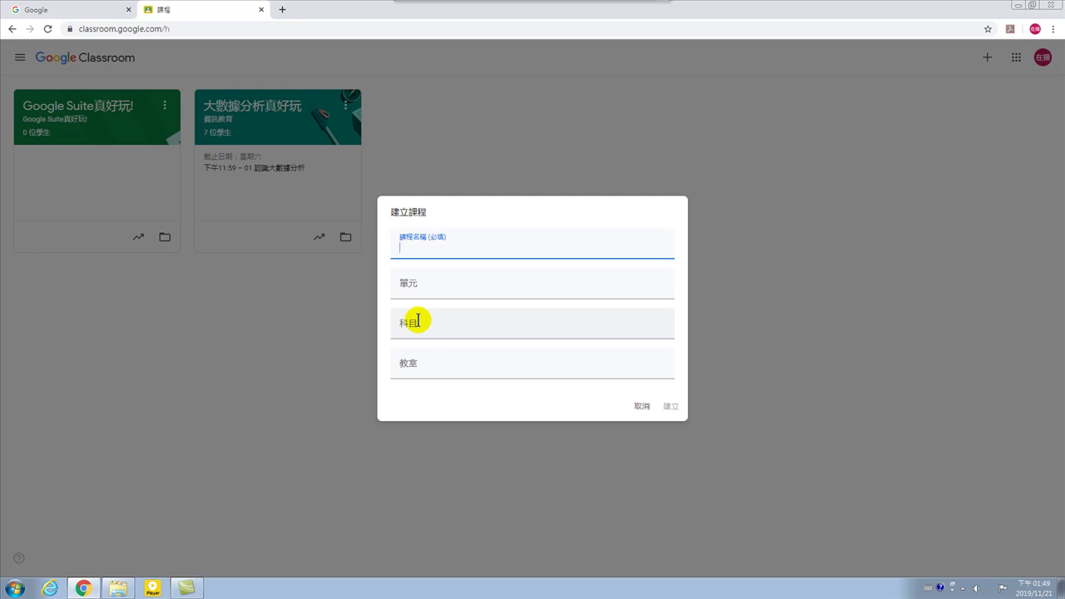
# Cancel the extra class and open Google Suite真好玩! from the class list.
pyautogui.click(644, 406)
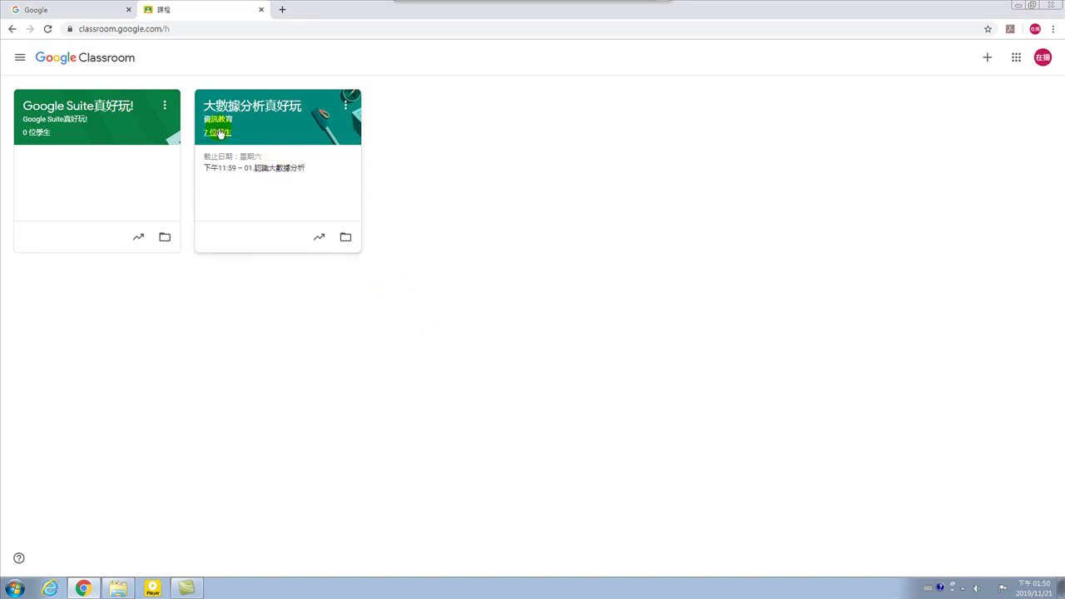
pyautogui.click(69, 109)
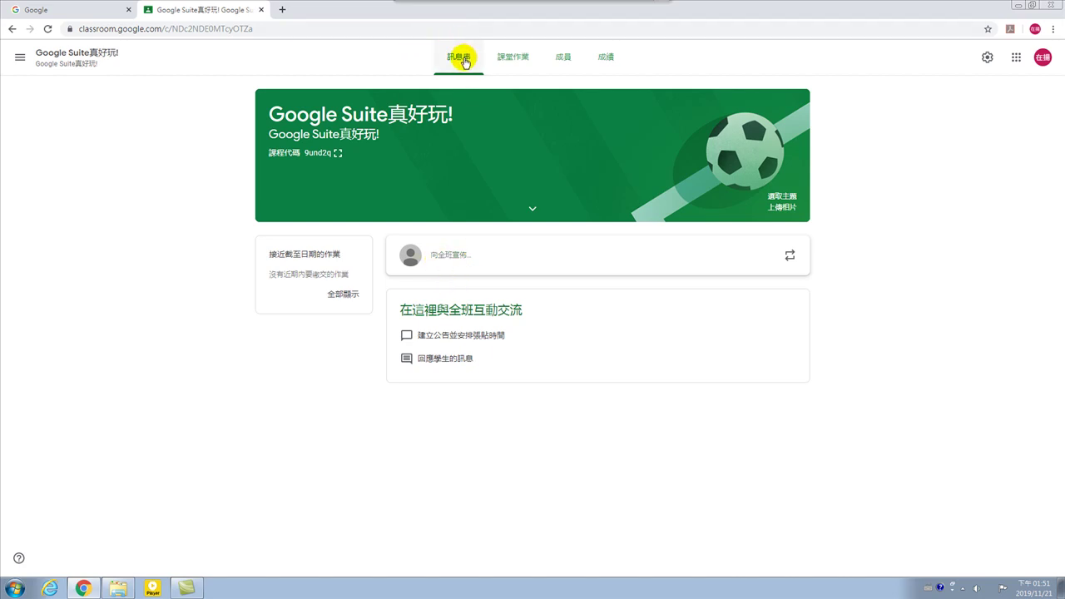
# Expand the 向全班宣佈 announcement composer on the class stream.
pyautogui.click(458, 58)
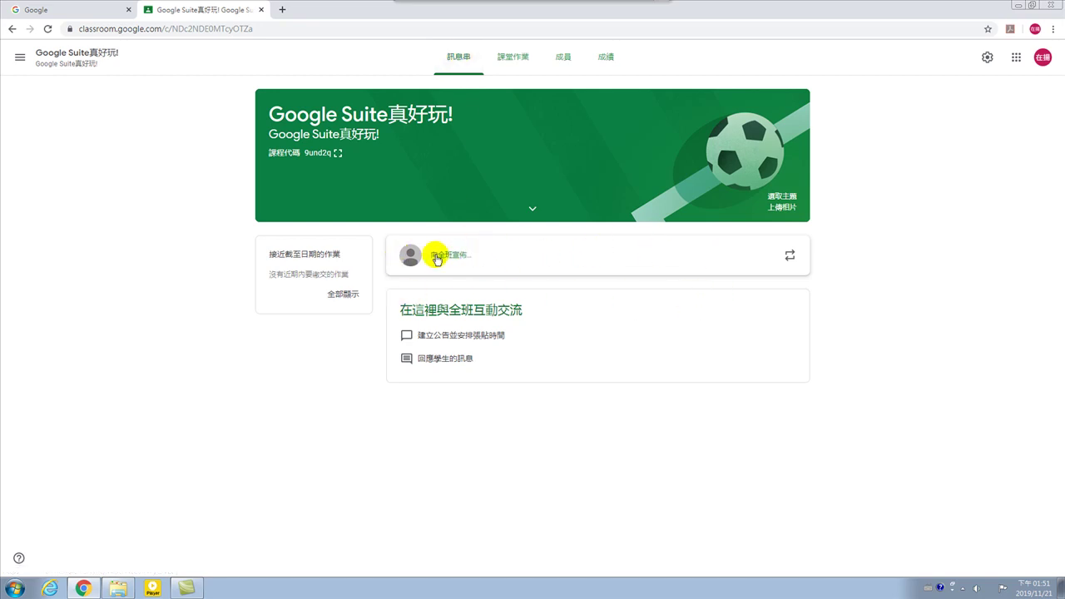
pyautogui.click(495, 262)
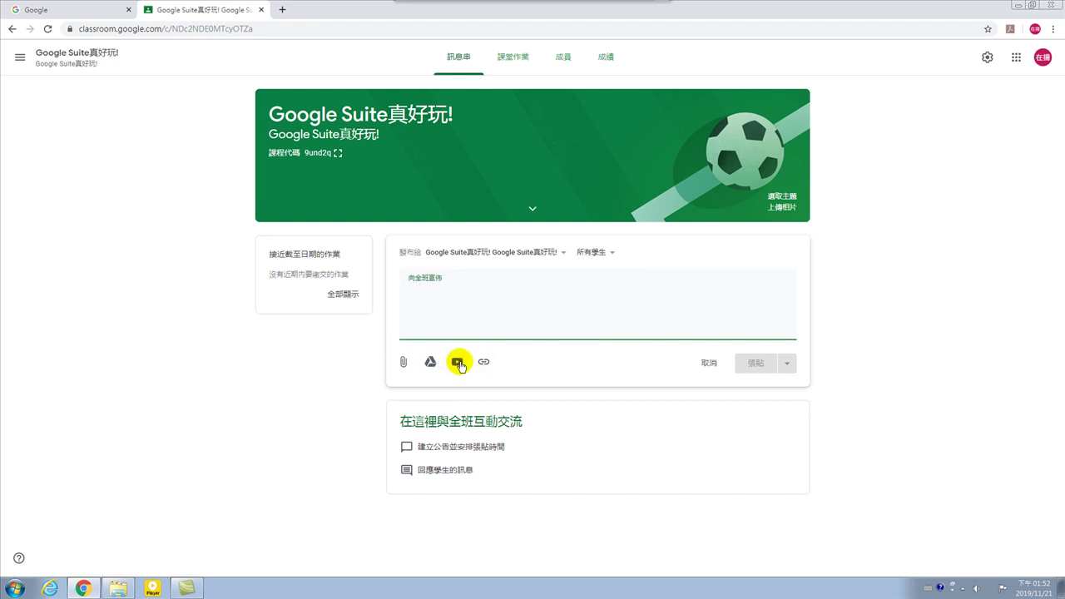
# Open the YouTube video search from the announcement composer.
pyautogui.click(457, 362)
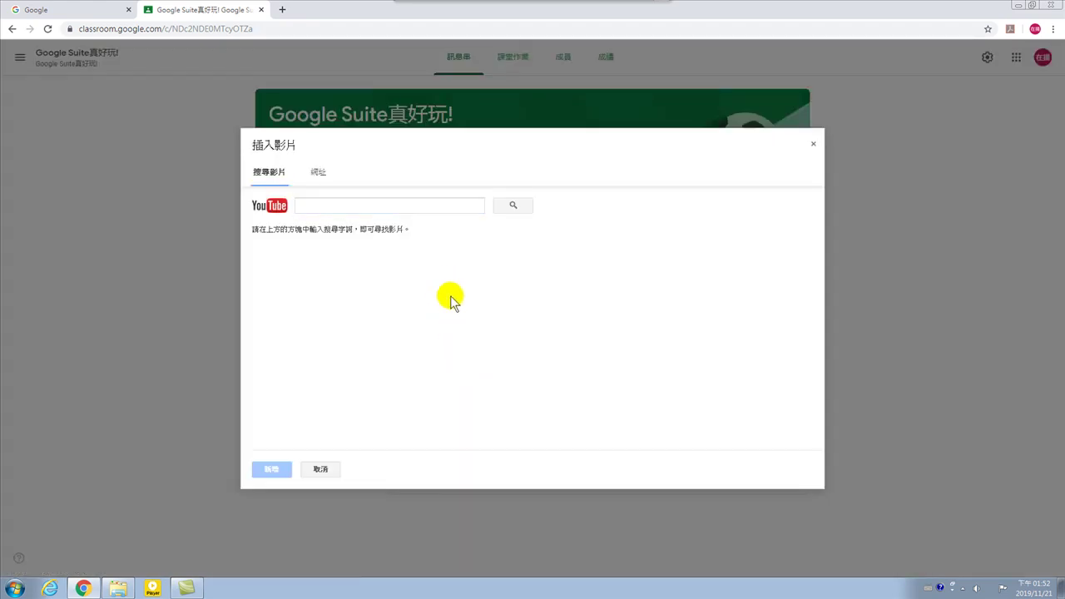
pyautogui.click(332, 202)
pyautogui.click(332, 202)
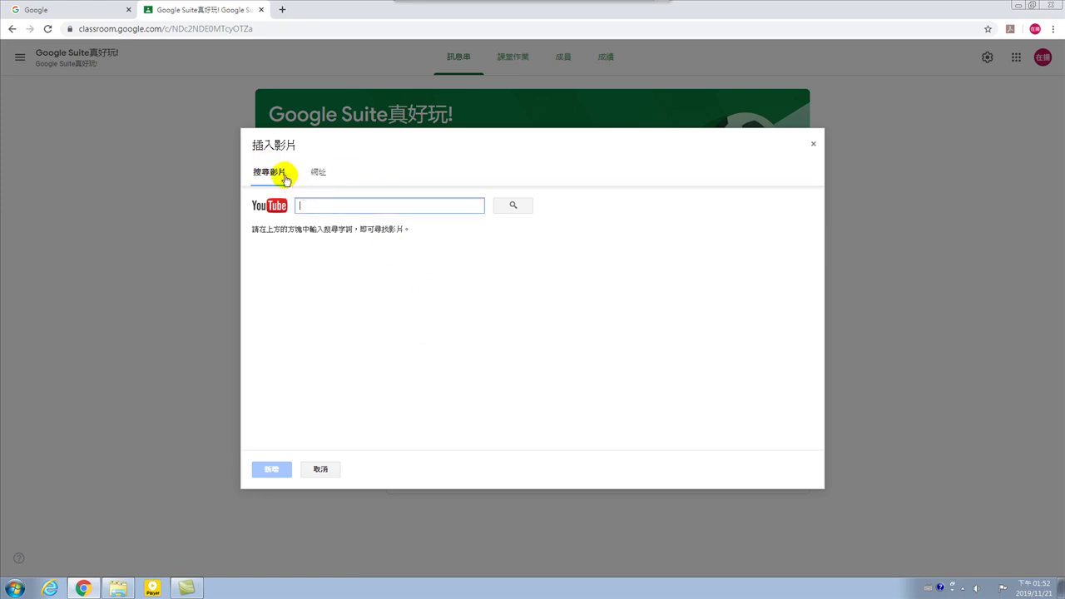
pyautogui.click(380, 207)
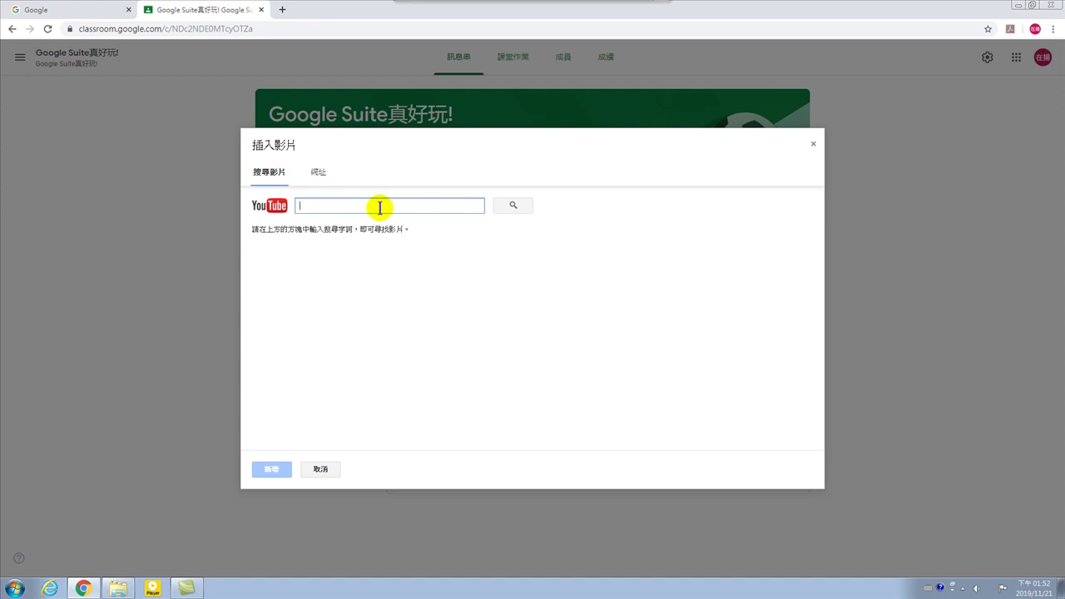
pyautogui.write('mn')
pyautogui.press('BackSpace')
pyautogui.press('BackSpace')
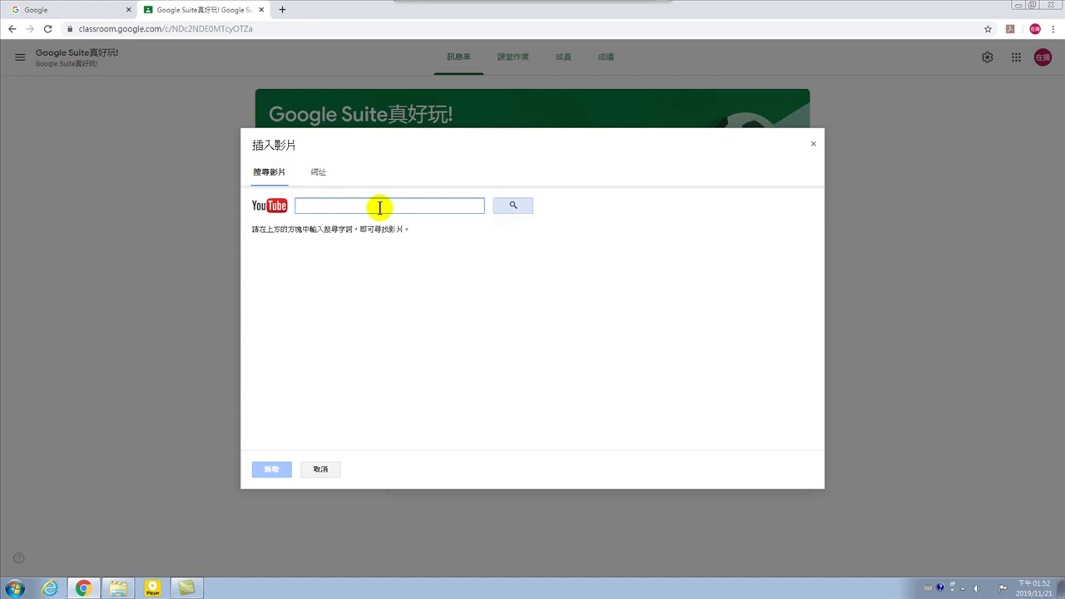
pyautogui.hotkey('ctrl', 'space')
pyautogui.write('mnd')
pyautogui.press('BackSpace')
pyautogui.press('BackSpace')
pyautogui.press('BackSpace')
# Enter the teacher's name, Google Suite and 真好玩 as the video search query.
pyautogui.write('語在哪')
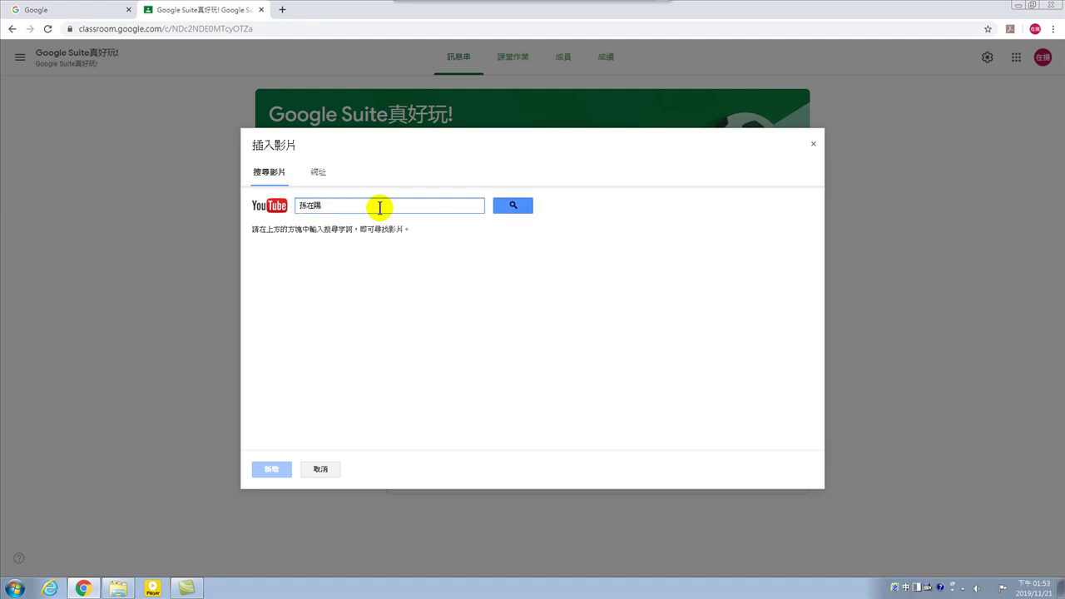
pyautogui.write(' Gㄙ')
pyautogui.press('BackSpace')
pyautogui.hotkey('ctrl', 'space')
pyautogui.write('oog')
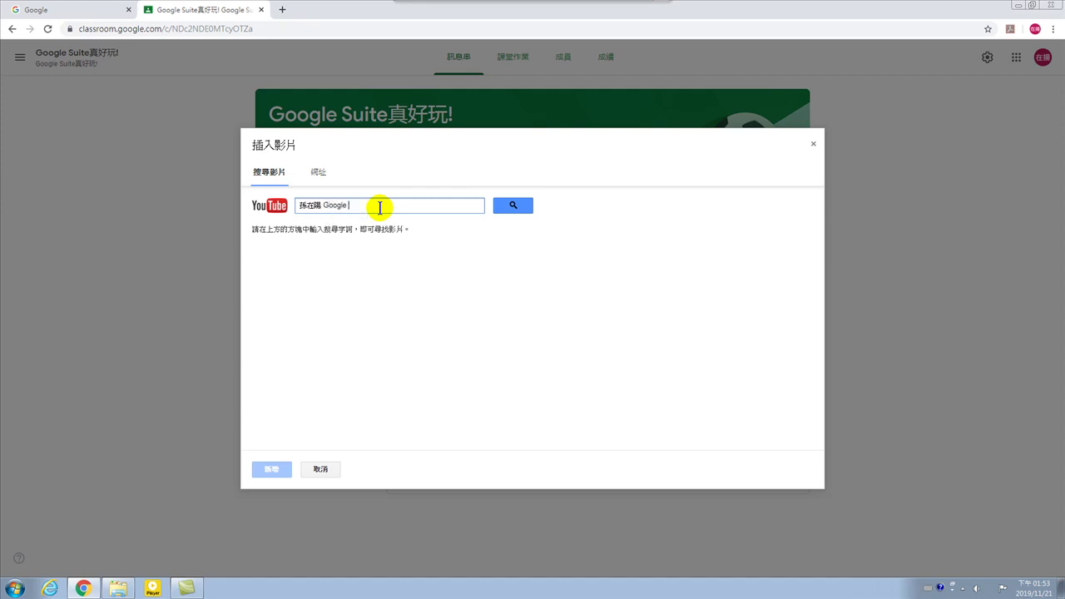
pyautogui.write('le Suite')
pyautogui.hotkey('ctrl', 'space')
pyautogui.write('真好')
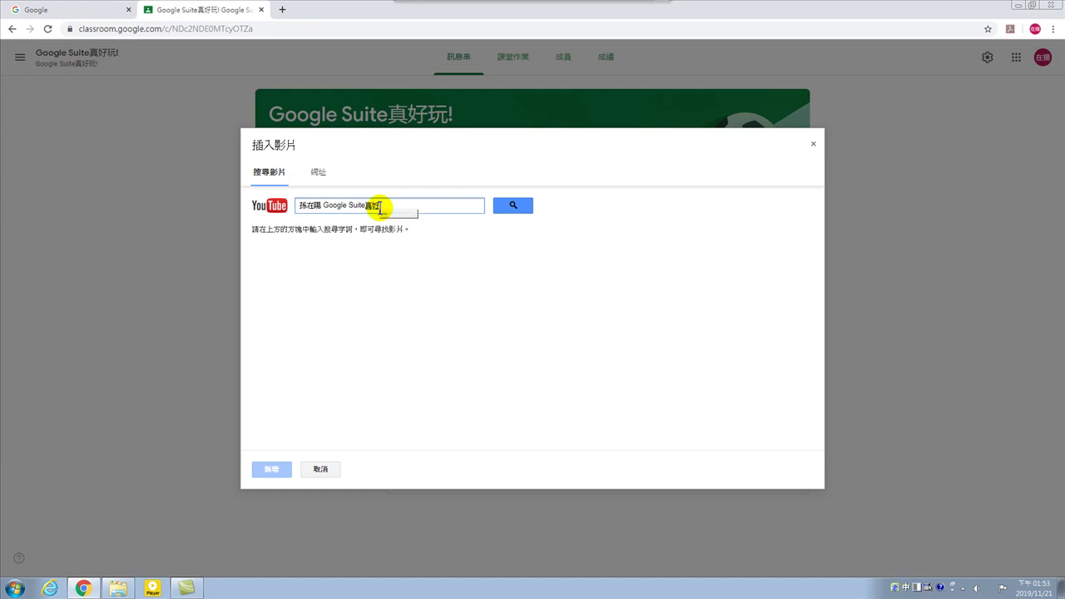
pyautogui.write('玩')
pyautogui.press('Return')
pyautogui.hotkey('ctrl', 'space')
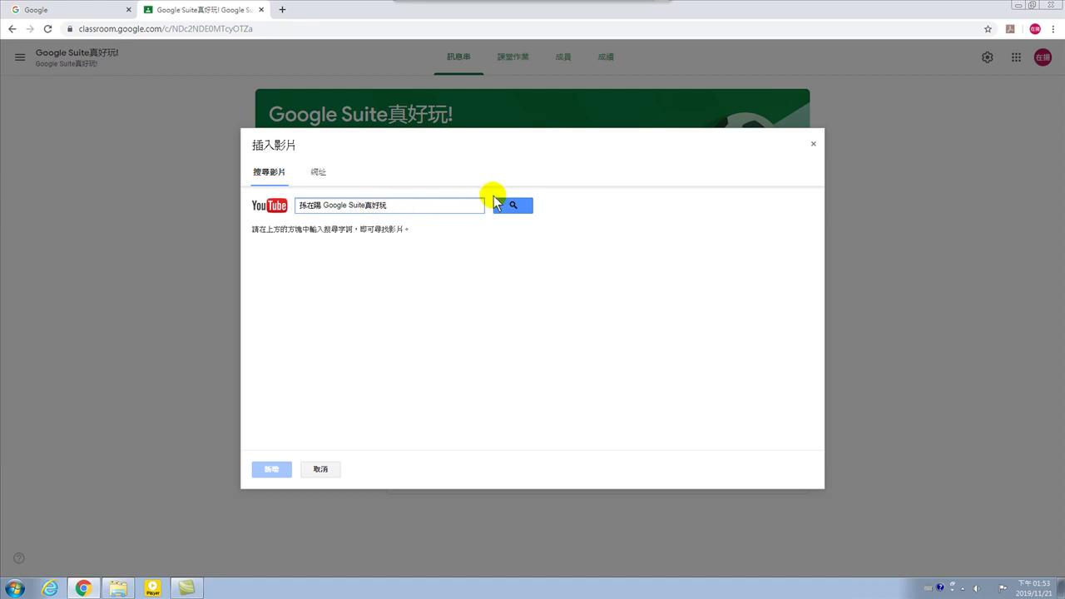
# Drop 真好玩 from the query and search for the teacher's Google Suite videos.
pyautogui.click(513, 207)
pyautogui.click(397, 205)
pyautogui.click(369, 207)
pyautogui.click(397, 234)
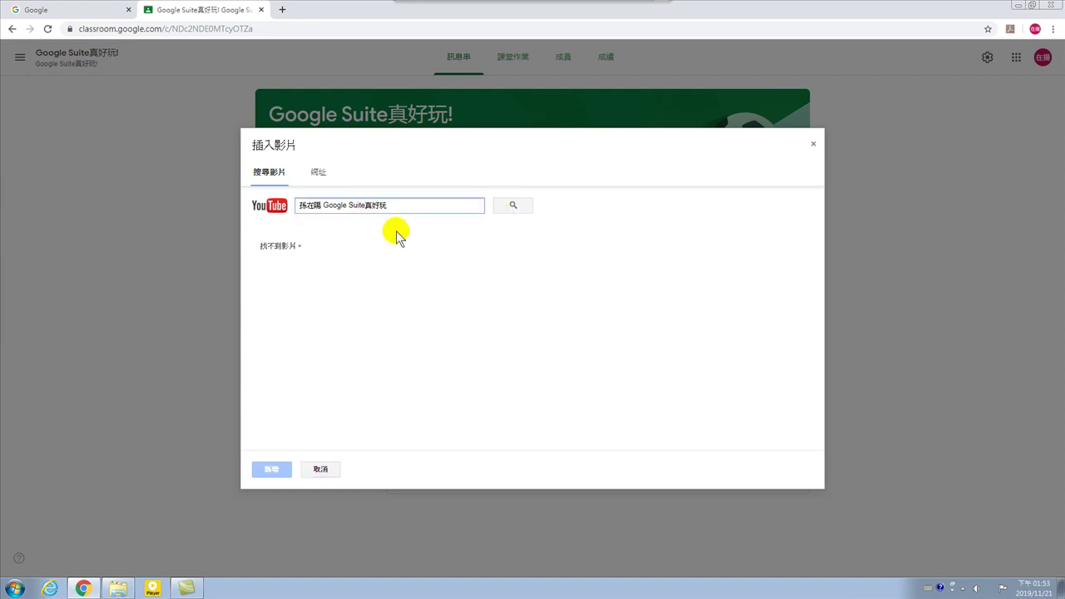
pyautogui.press('Return')
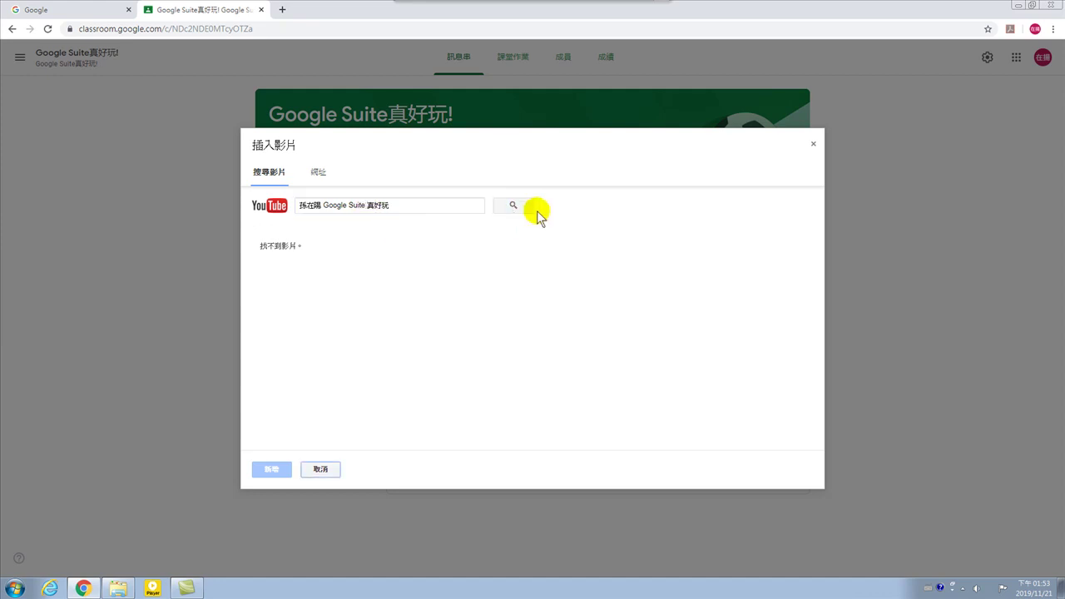
pyautogui.moveTo(366, 206); pyautogui.dragTo(410, 202)
pyautogui.press('BackSpace')
pyautogui.press('Return')
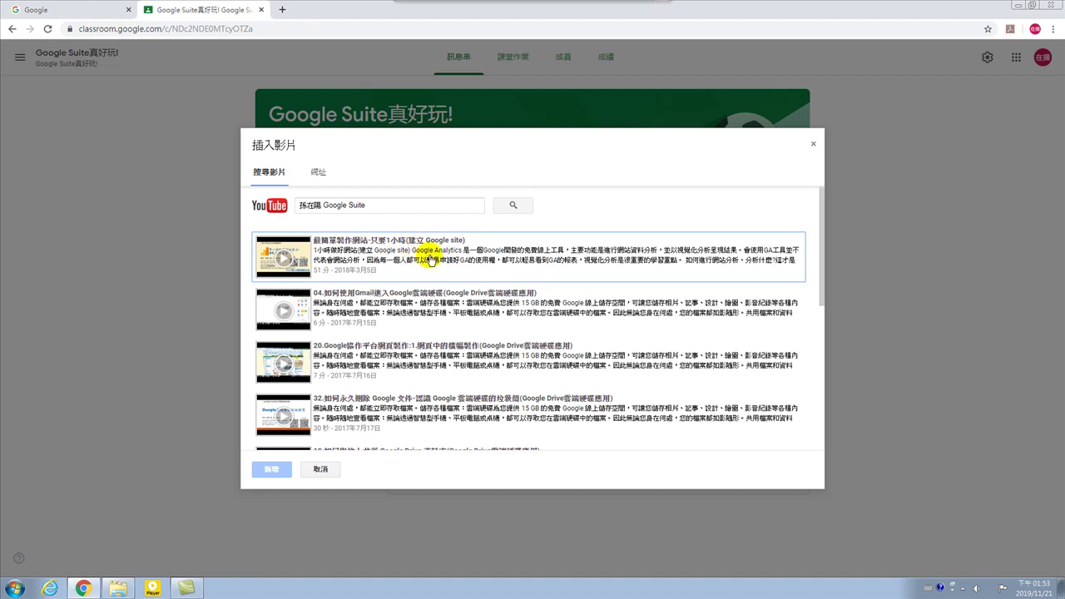
# Pick the 最簡單製作網站-只要1小時(建立 Google site) video and add it to the announcement.
pyautogui.click(424, 251)
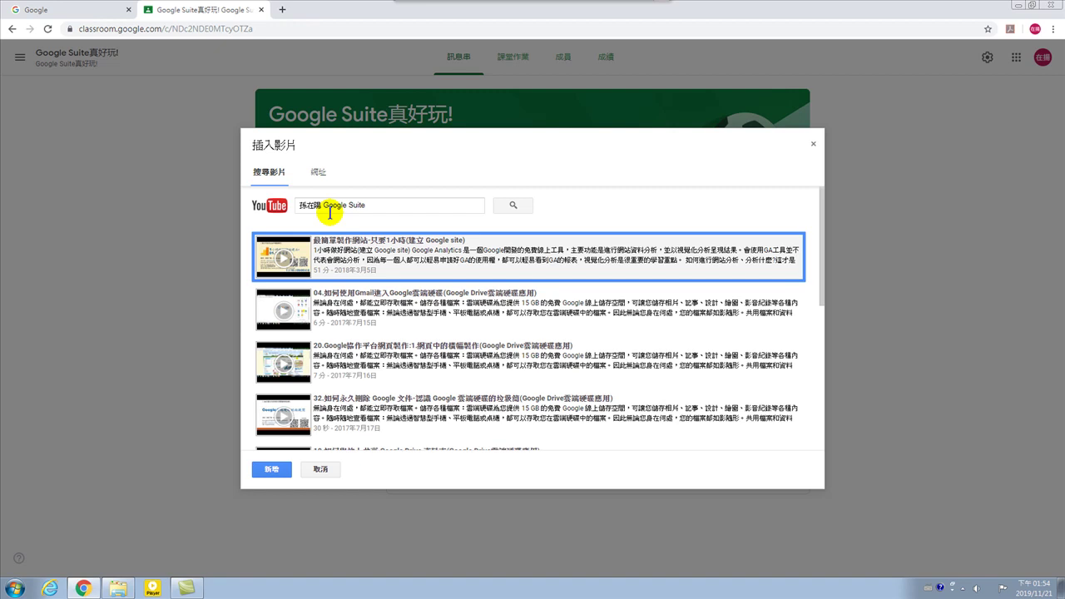
pyautogui.click(274, 470)
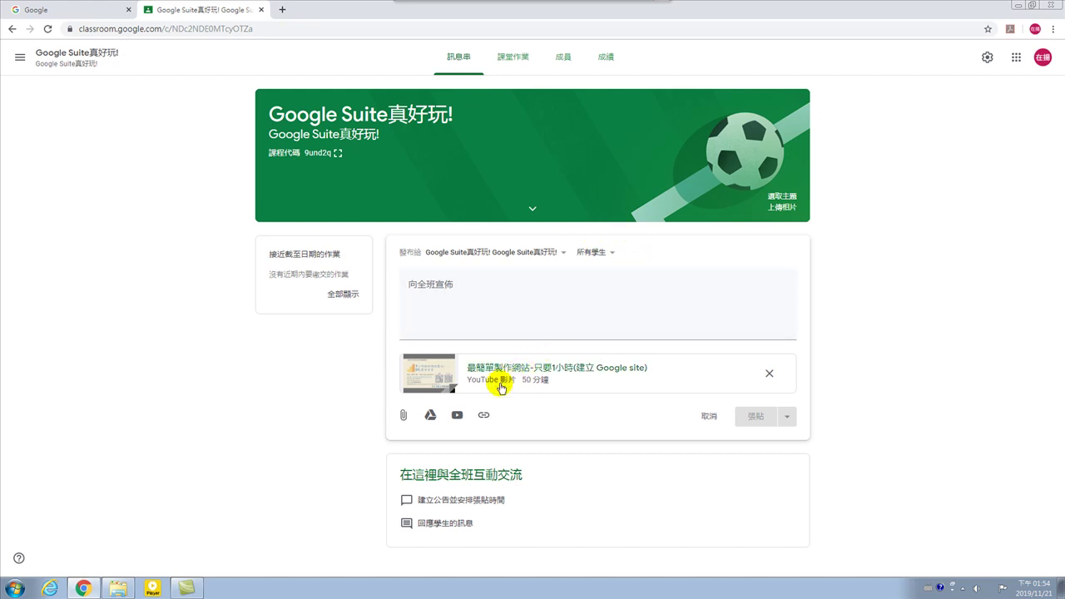
# Enter 第01單元.Google 協作平台 as the announcement text, mixing Chinese and English input.
pyautogui.click(438, 309)
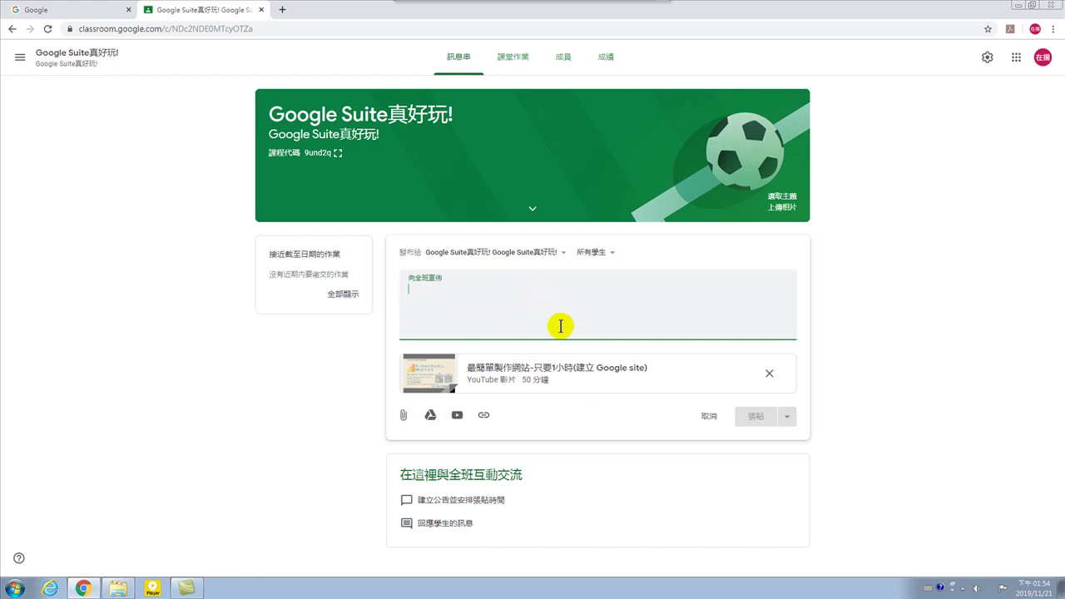
pyautogui.write('hn')
pyautogui.press('BackSpace')
pyautogui.hotkey('ctrl', 'space')
pyautogui.write('第')
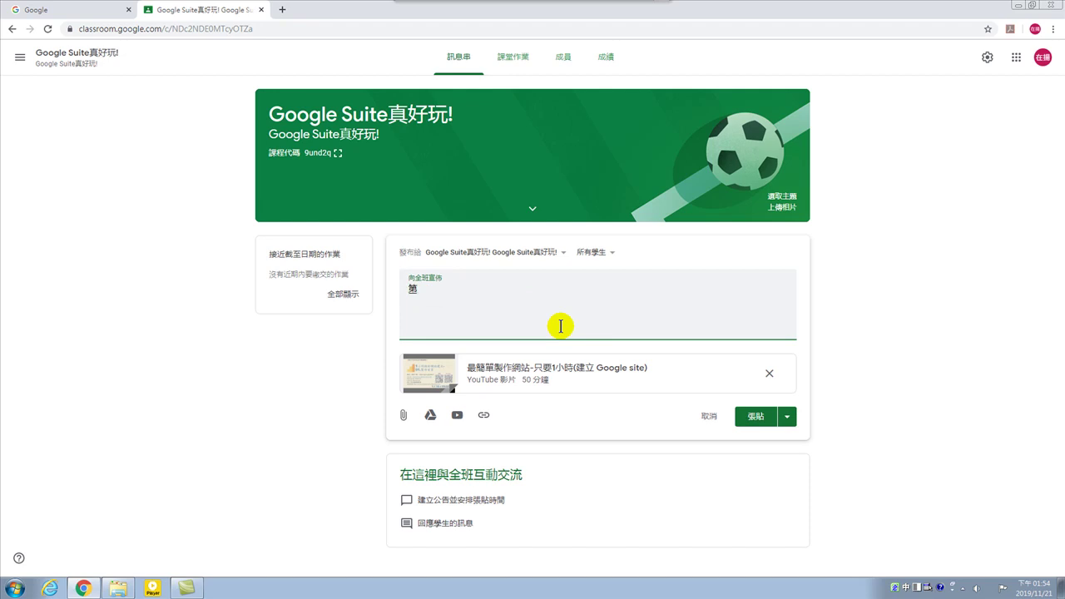
pyautogui.write('01篇')
pyautogui.write('元')
pyautogui.write('ㄊ')
pyautogui.press('BackSpace')
pyautogui.write('Gㄟ')
pyautogui.press('BackSpace')
pyautogui.hotkey('ctrl', 'space')
pyautogui.write('oogle')
pyautogui.hotkey('ctrl', 'space')
pyautogui.write('ㄊㄚㄕˊㄗㄨㄛˋㄆㄧㄥˊㄊㄞˊ')
pyautogui.press('Return')
pyautogui.hotkey('ctrl', 'space')
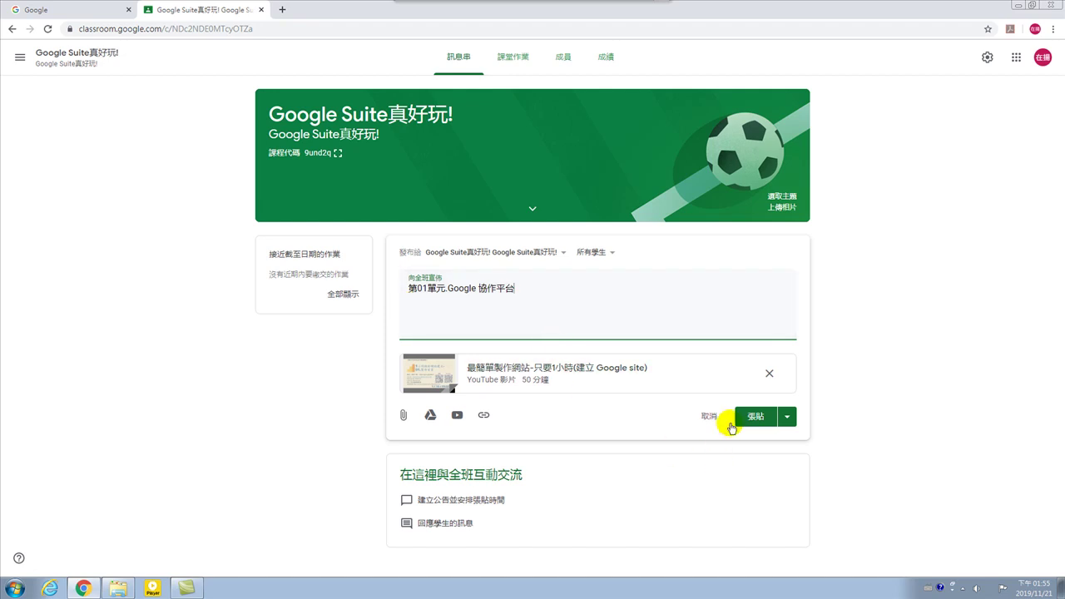
# Review the Post/Schedule/Save draft options beside 張貼, then post the announcement.
pyautogui.click(787, 420)
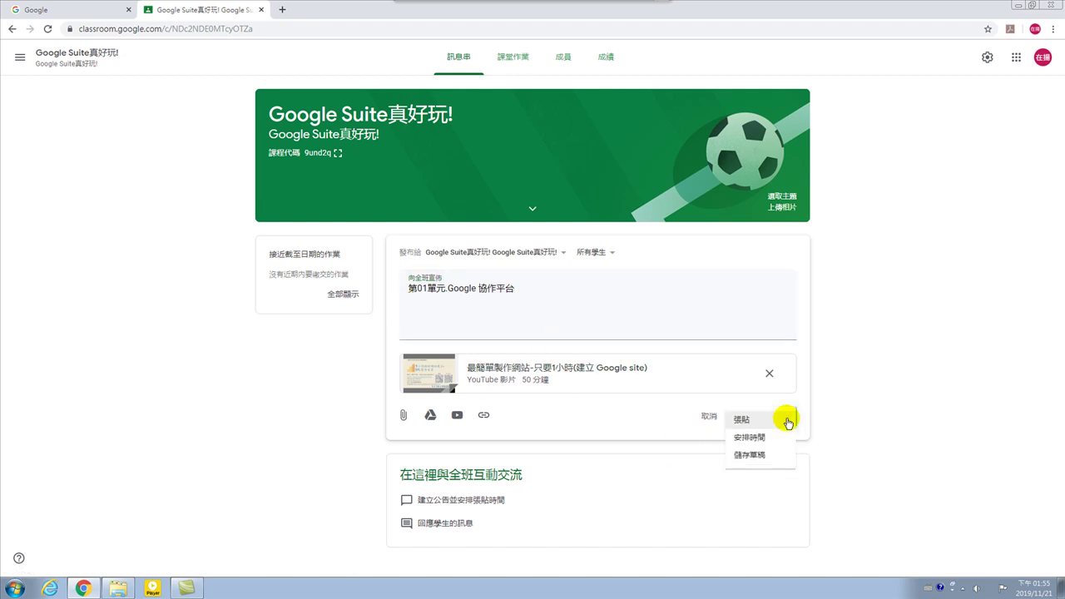
pyautogui.click(830, 416)
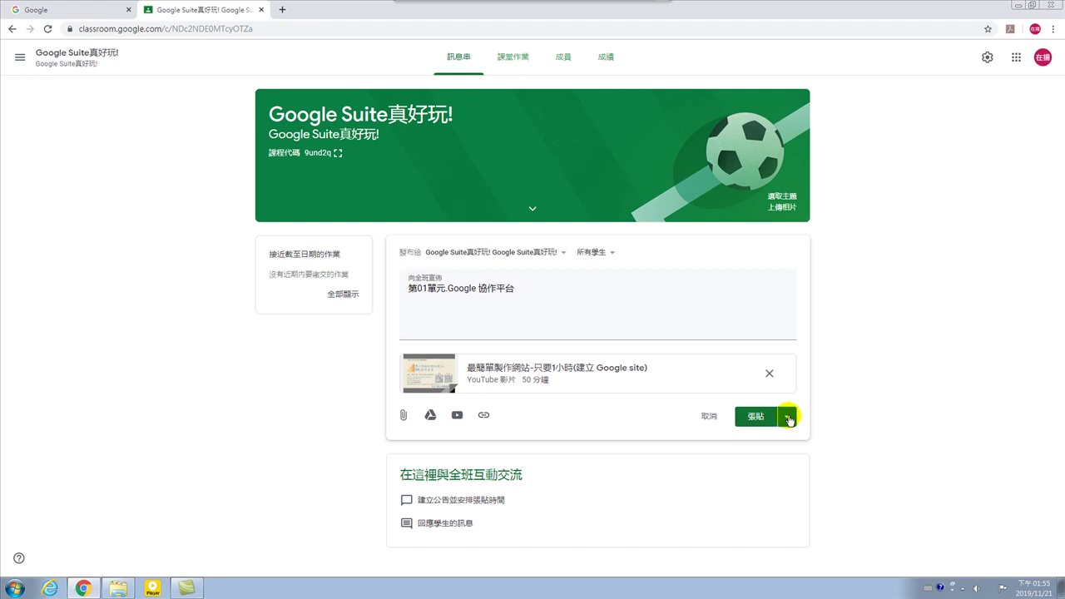
pyautogui.click(788, 418)
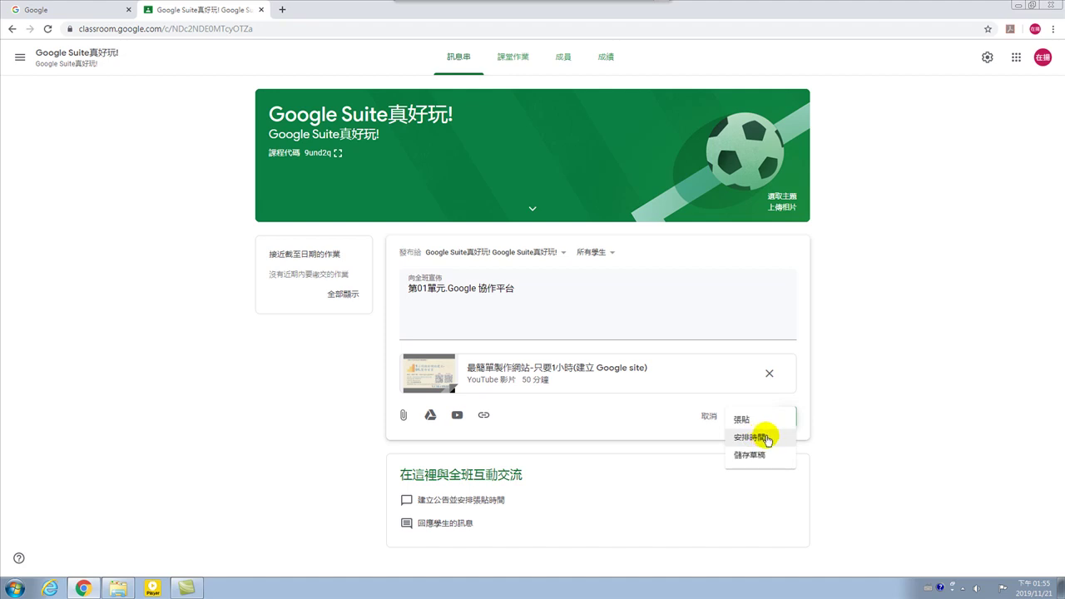
pyautogui.click(820, 408)
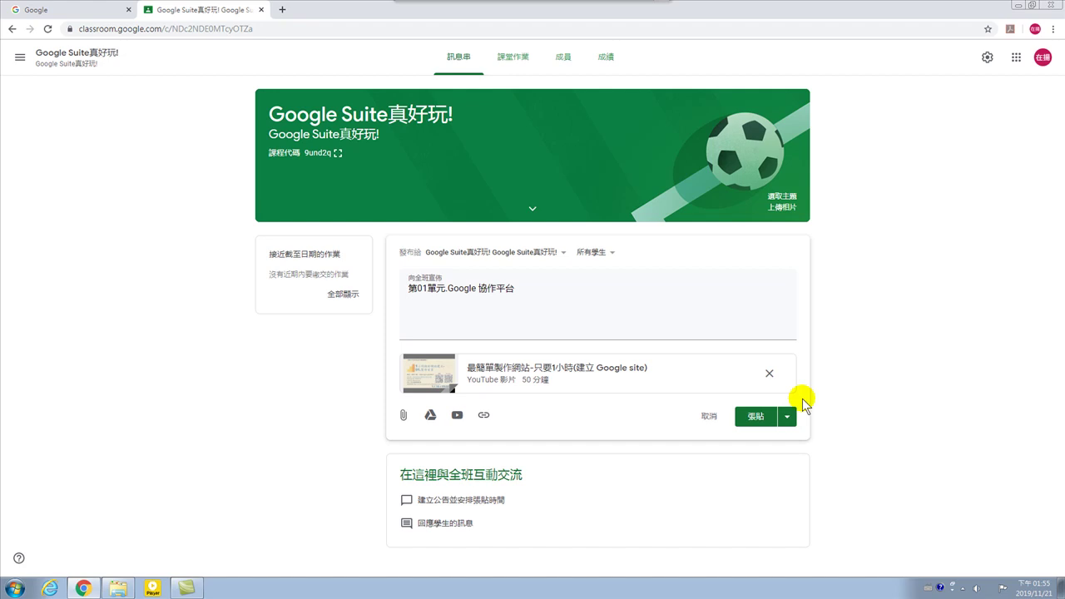
pyautogui.click(755, 418)
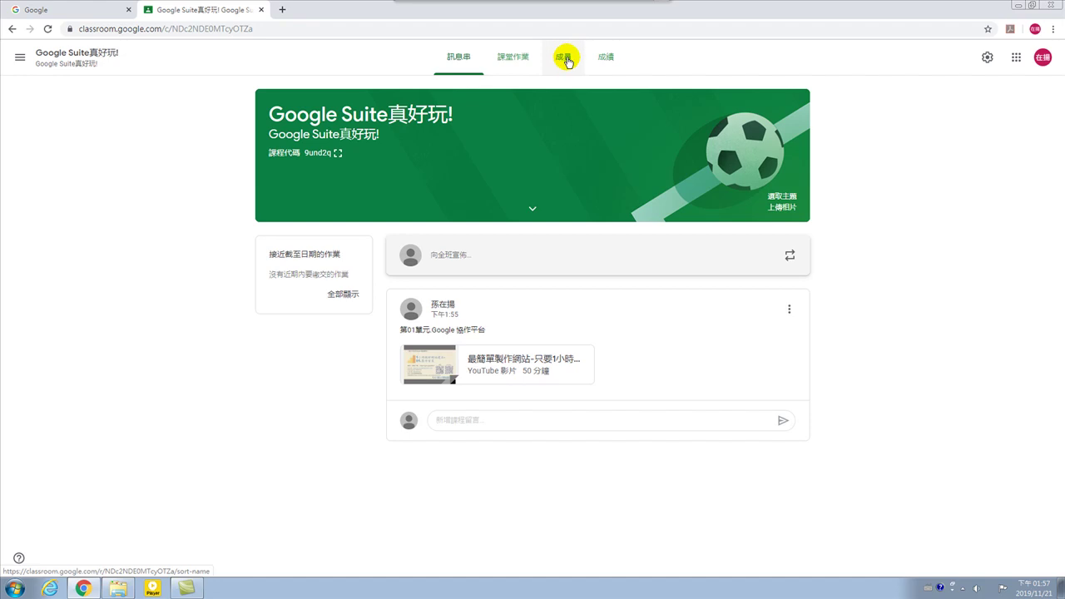
# Go to the 成員 tab and open the 邀請學生 dialog for students.
pyautogui.click(565, 61)
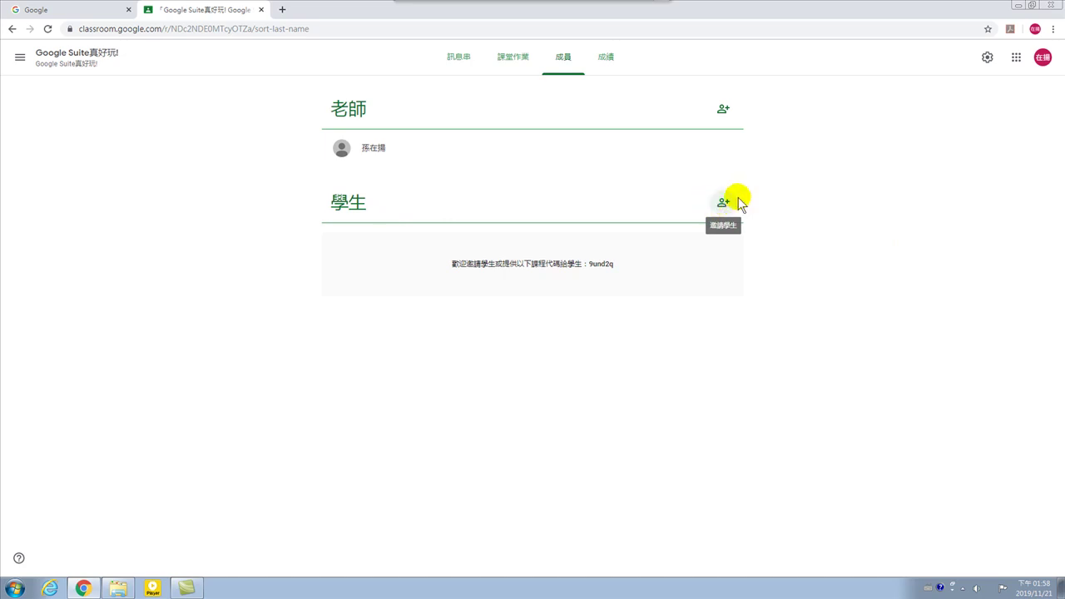
pyautogui.click(725, 203)
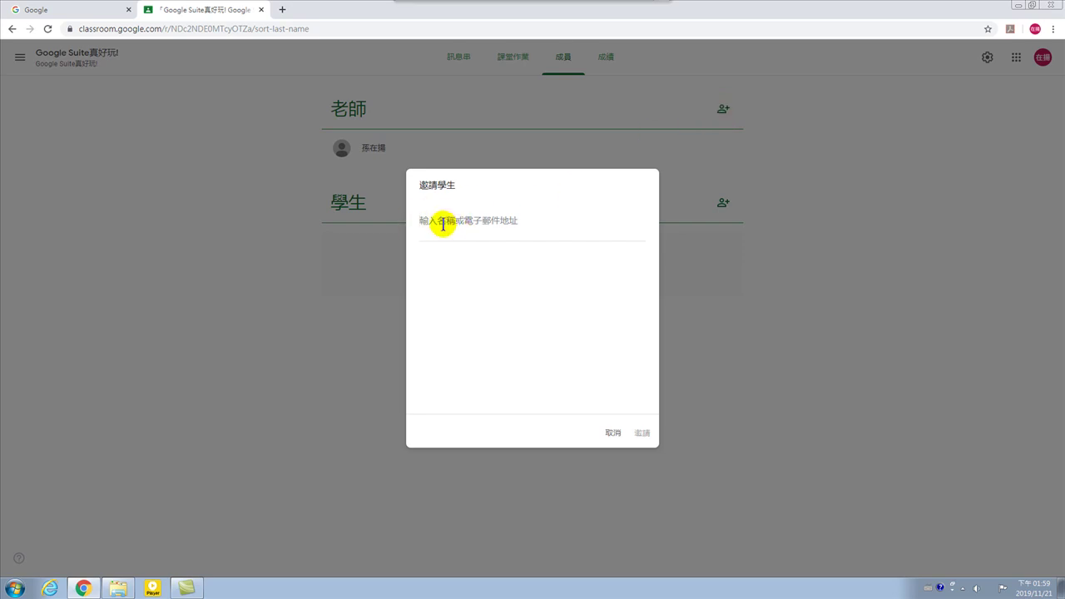
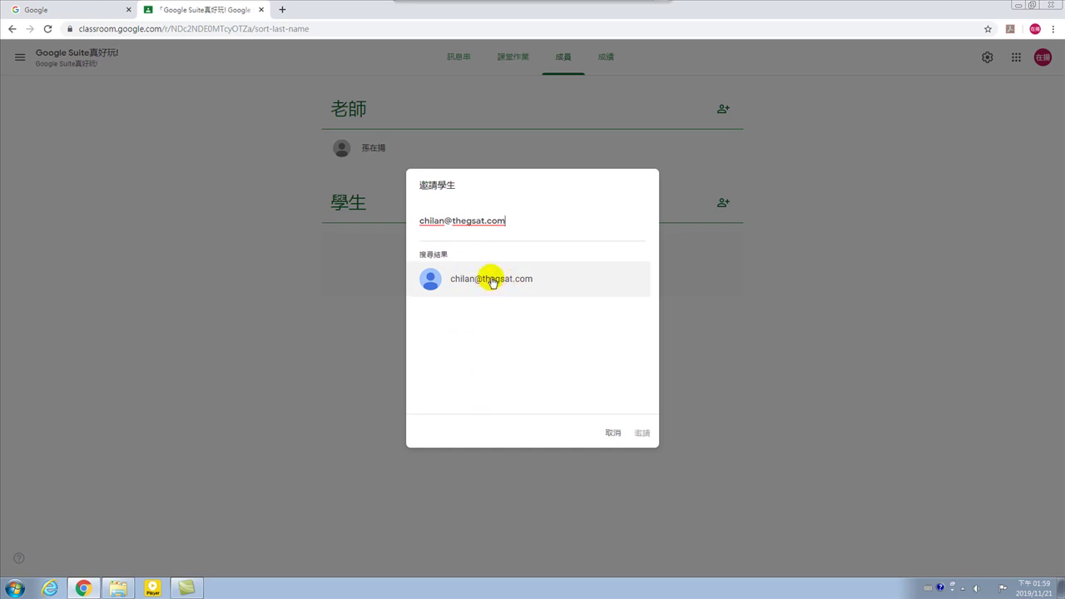
# Enter the first student's school e-mail, correcting the mistyped ending, and add the matching account as an invitee.
pyautogui.click(492, 282)
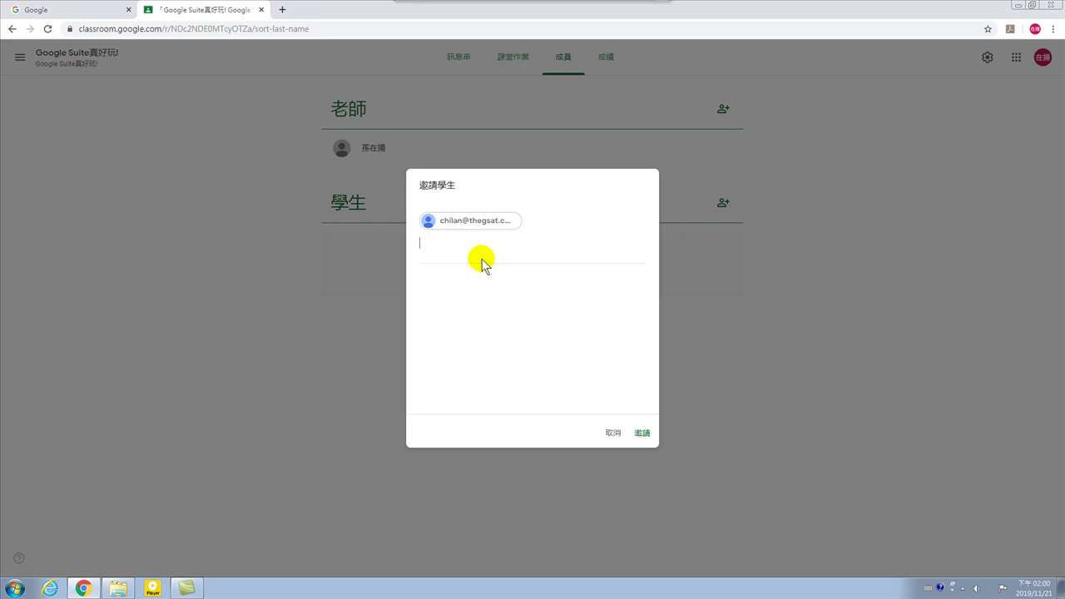
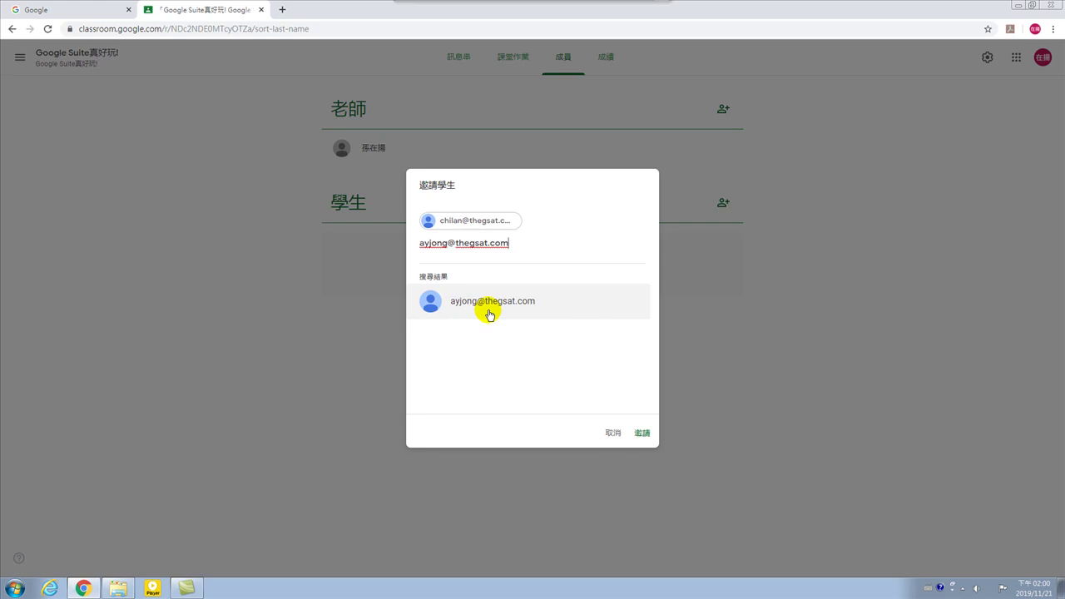
# Enter a second student's school e-mail and add the matching account as an invitee.
pyautogui.click(489, 313)
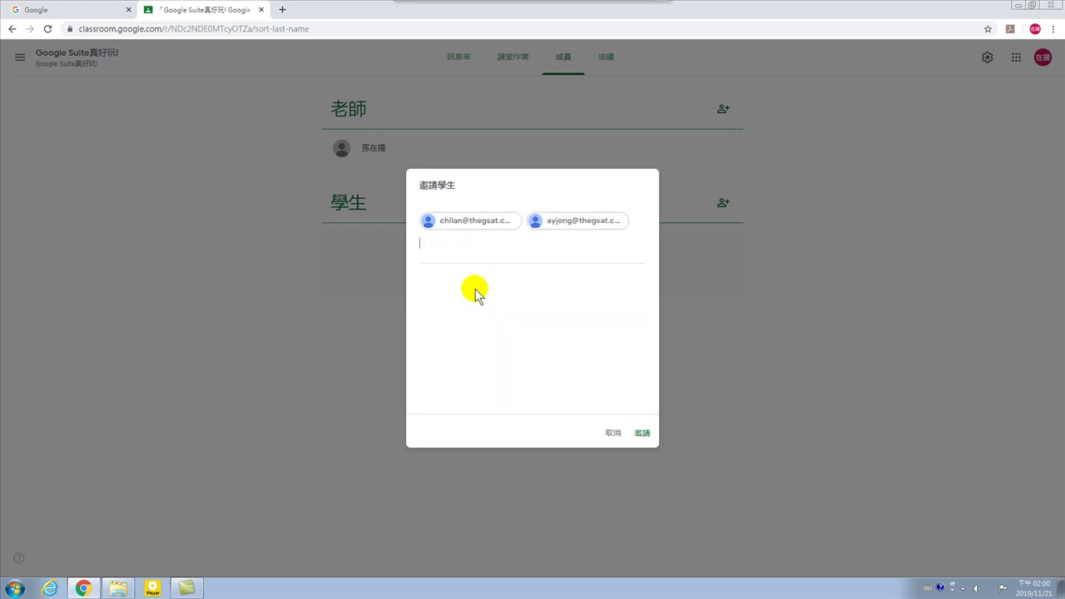
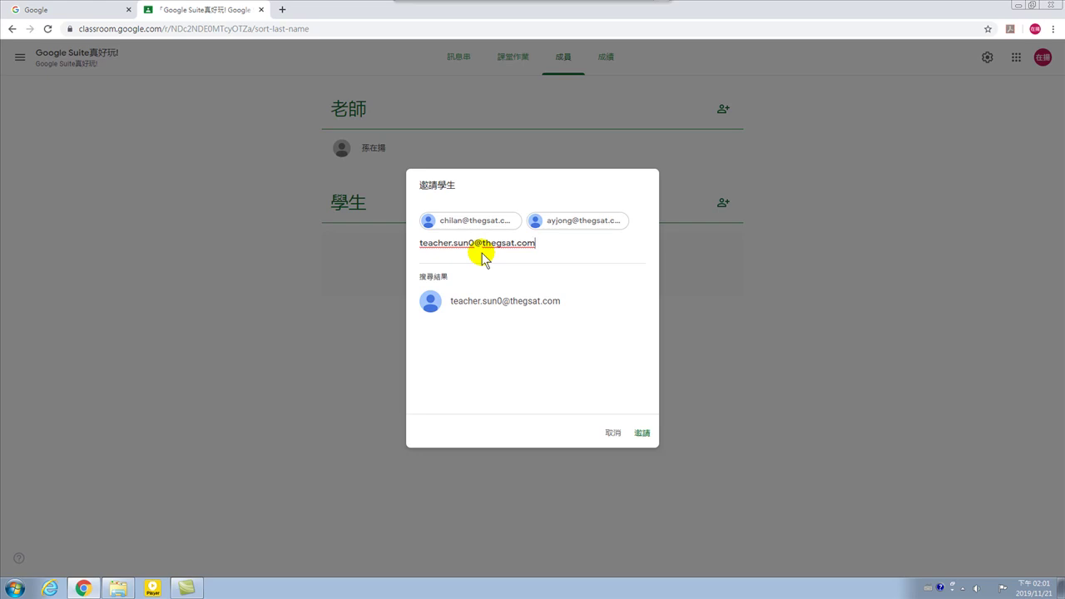
# Replace the typed teacher address with a third student's school e-mail and add that account as an invitee.
pyautogui.moveTo(551, 241); pyautogui.dragTo(414, 248)
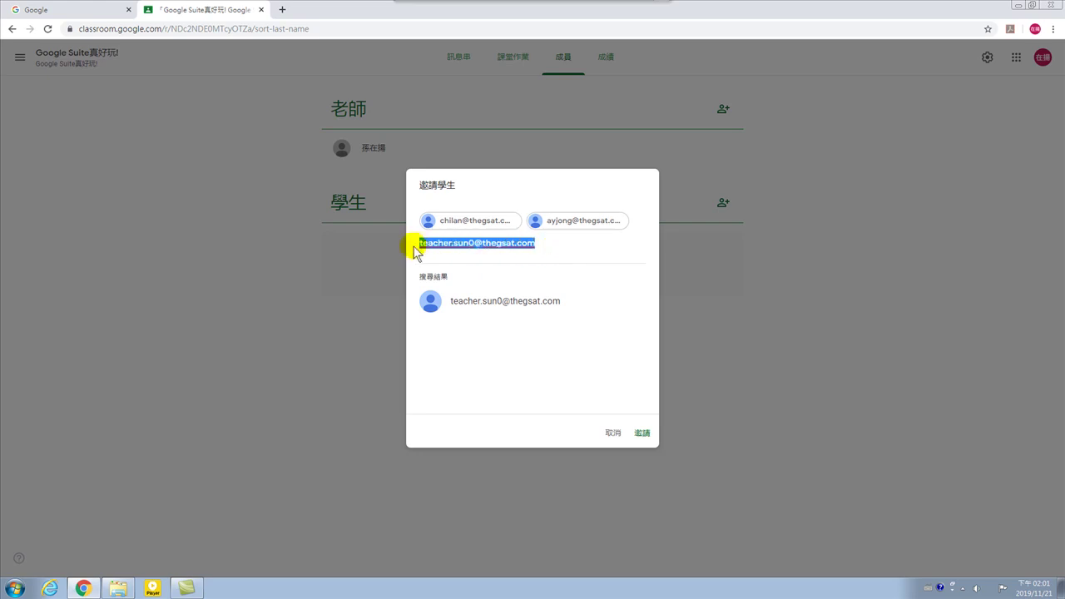
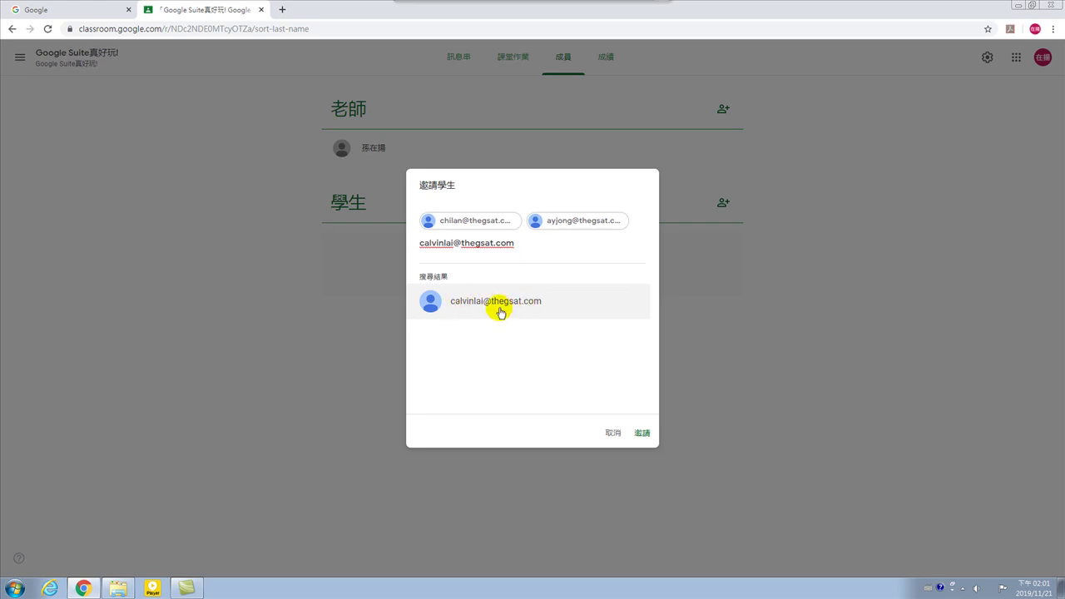
pyautogui.click(500, 310)
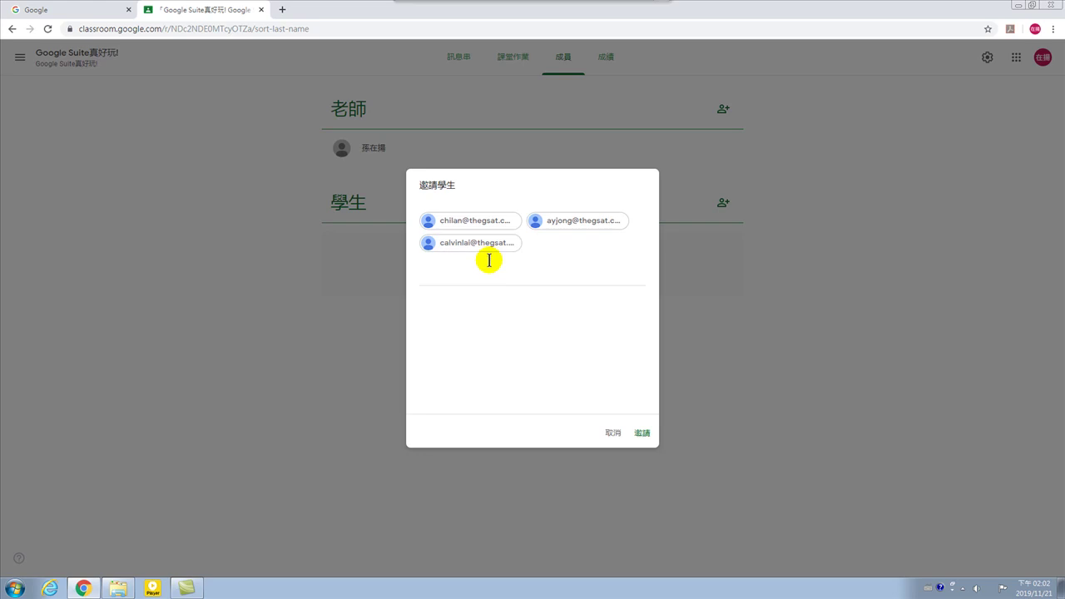
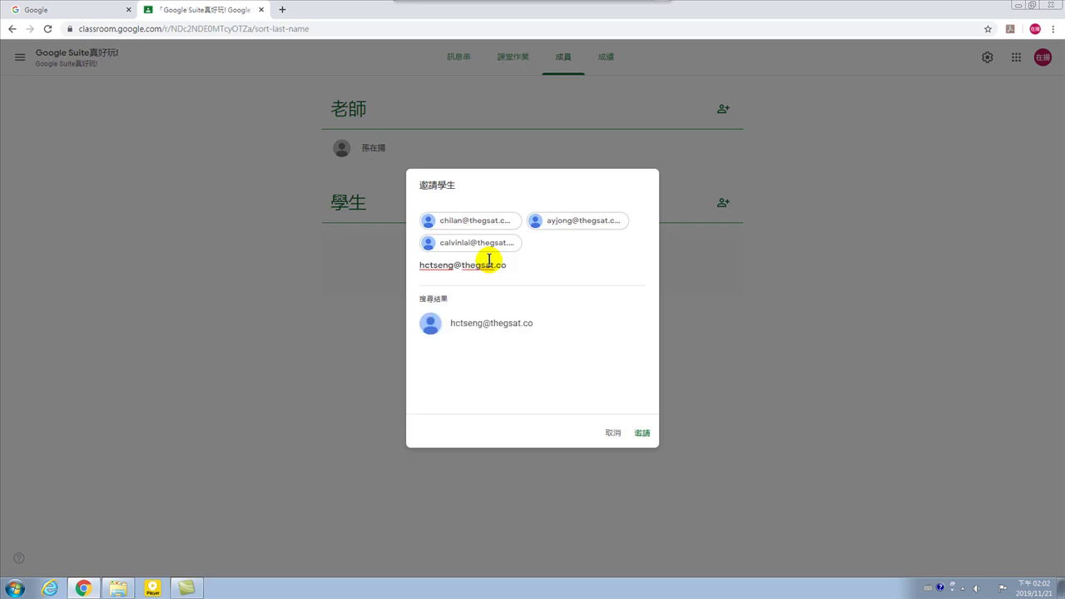
# Search for three more students by their school addresses and add each matching account as an invitee.
pyautogui.click(513, 328)
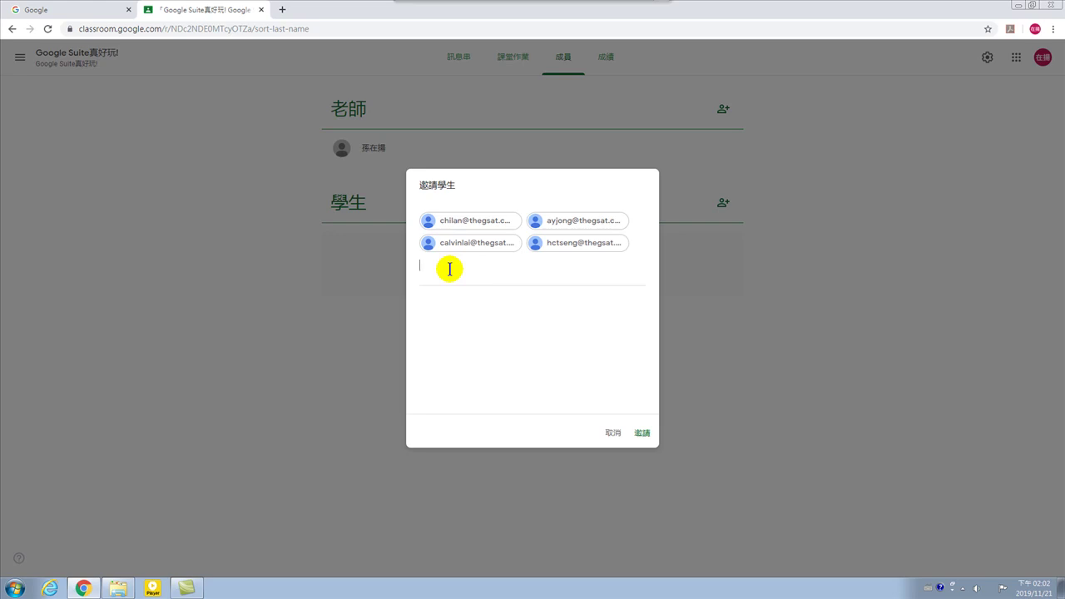
pyautogui.write('hwa')
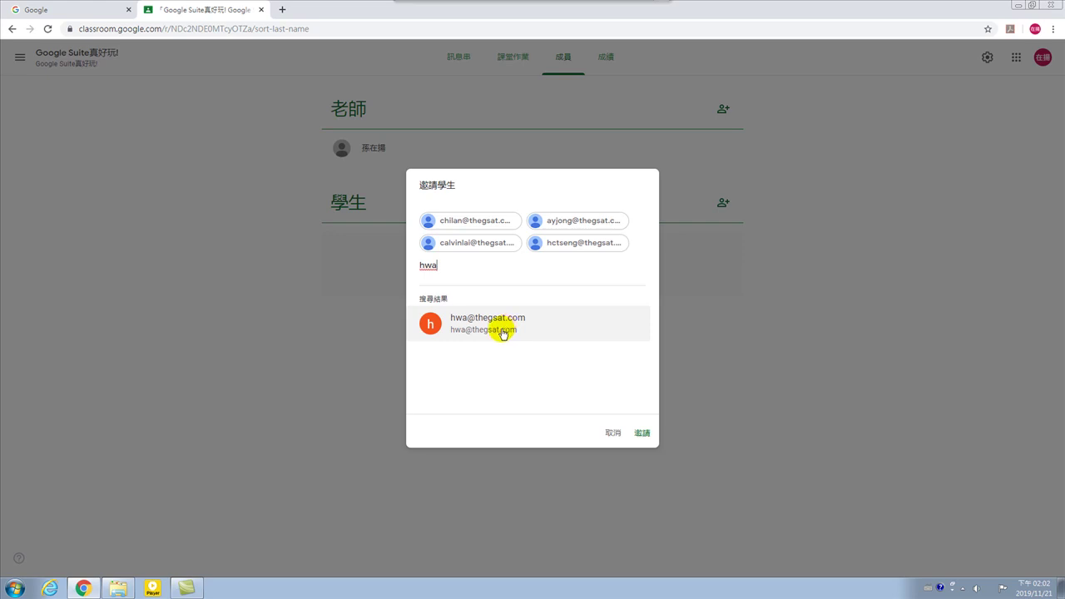
pyautogui.click(495, 317)
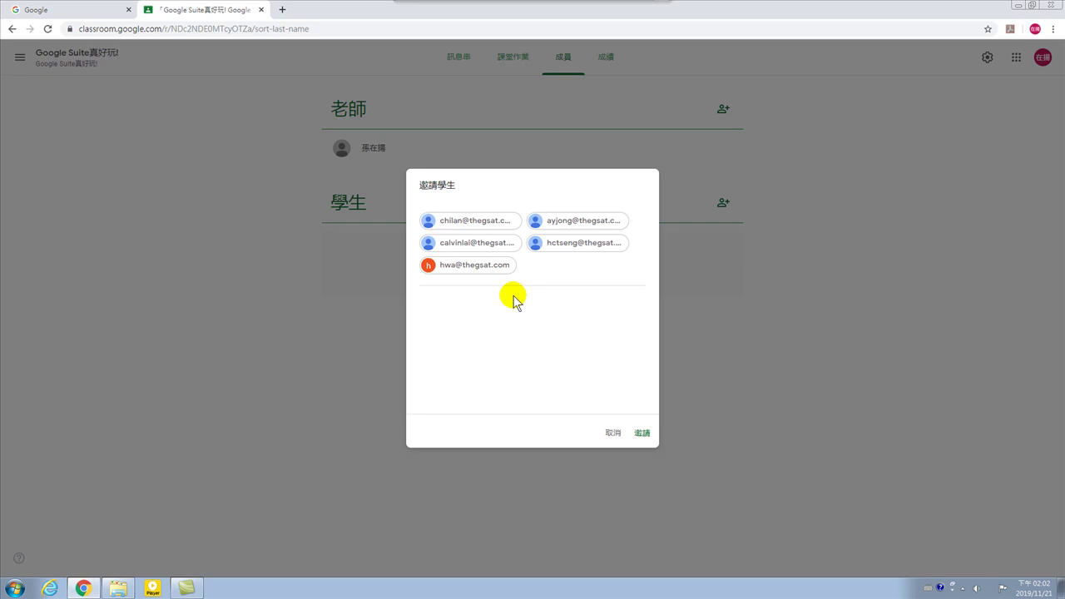
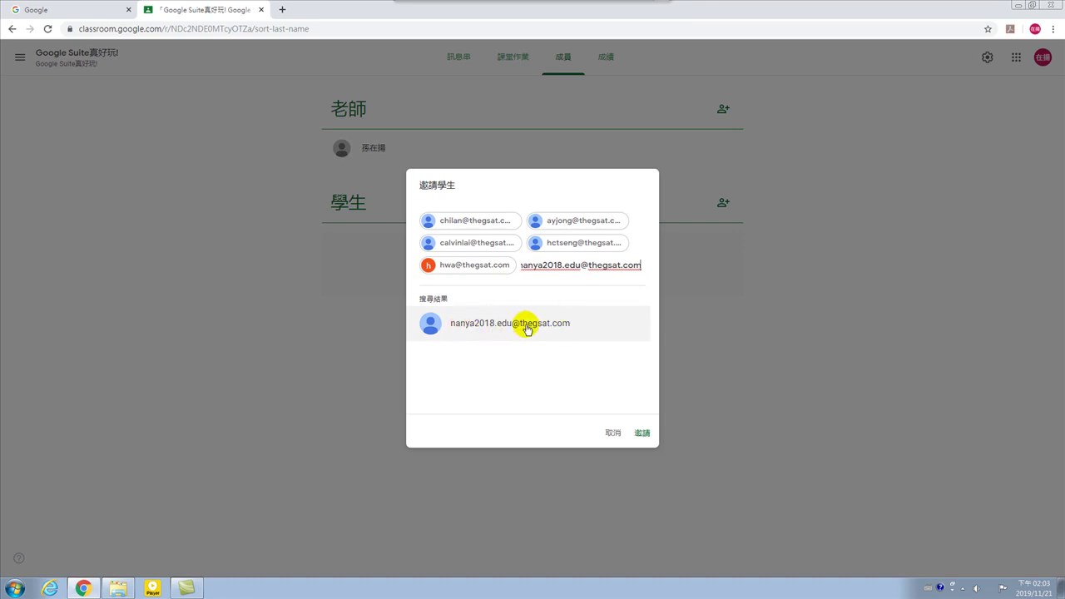
pyautogui.click(522, 328)
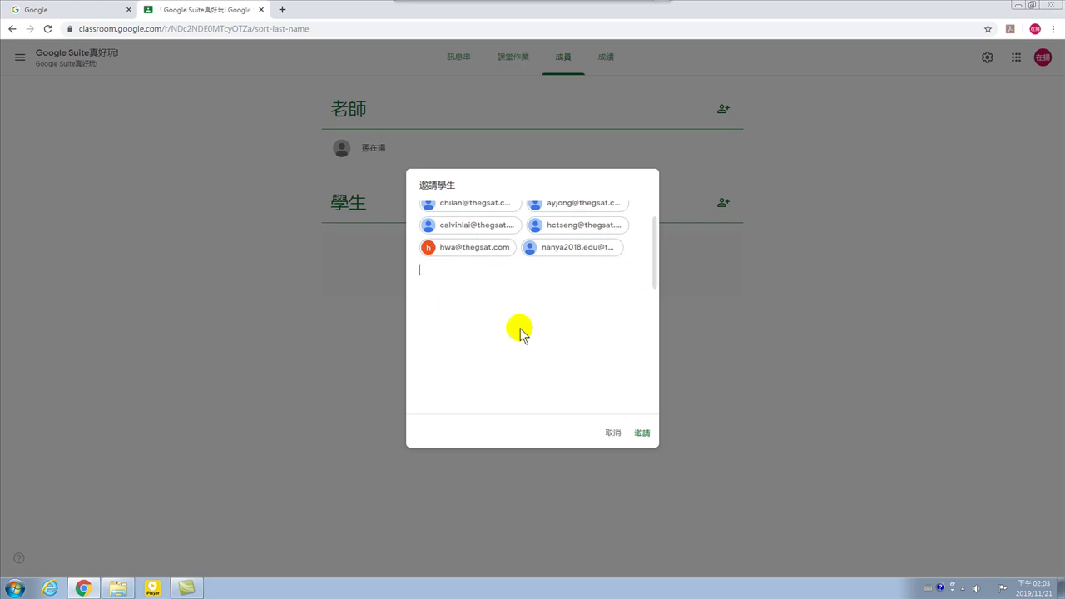
# Add two further students' accounts to the invite list and begin entering the next address.
pyautogui.write('si')
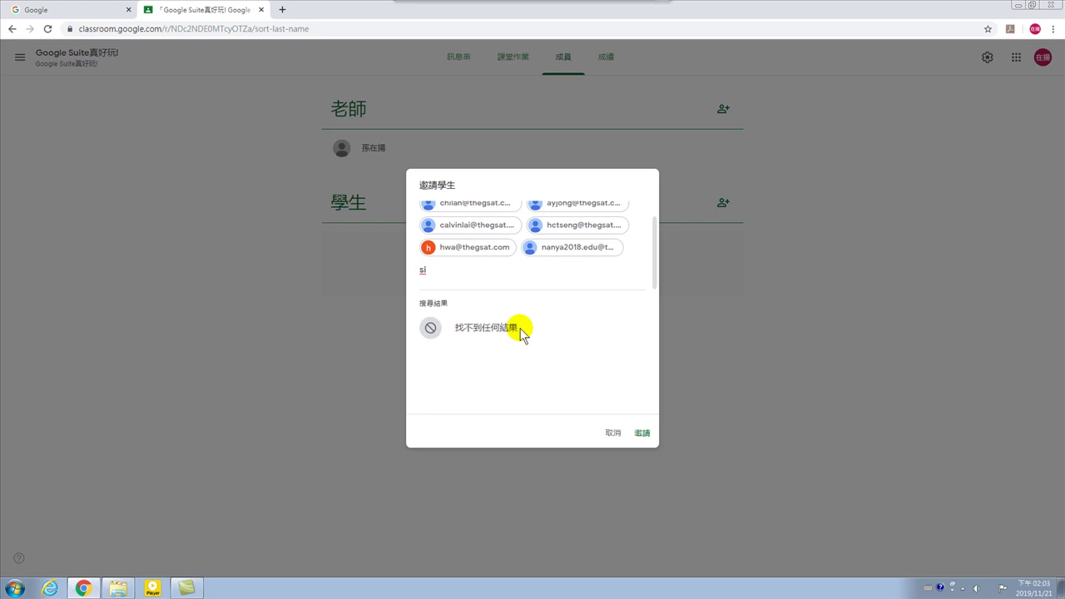
pyautogui.press('BackSpace')
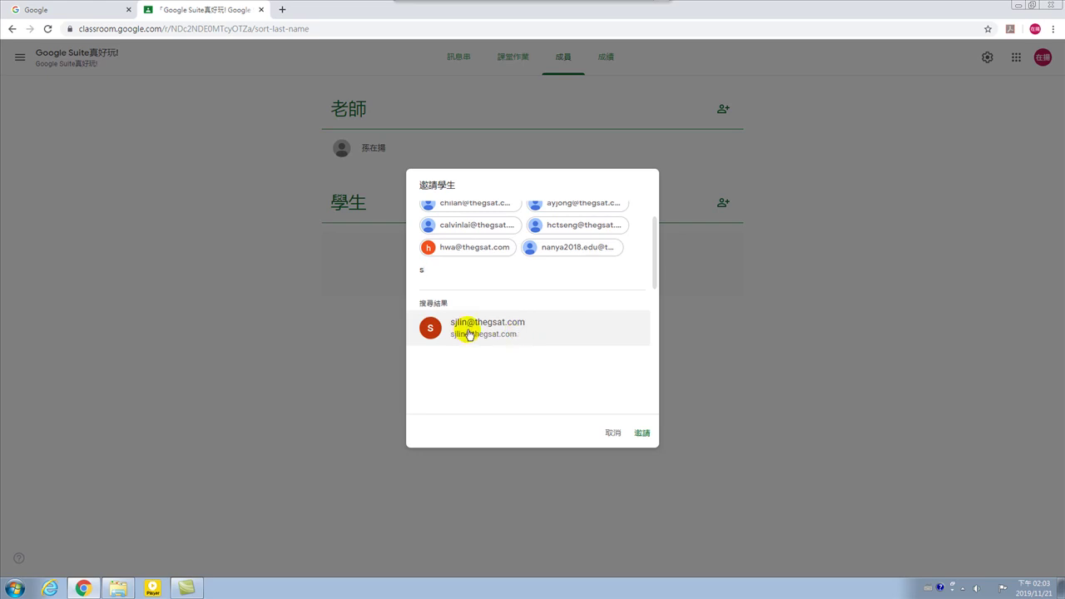
pyautogui.click(504, 330)
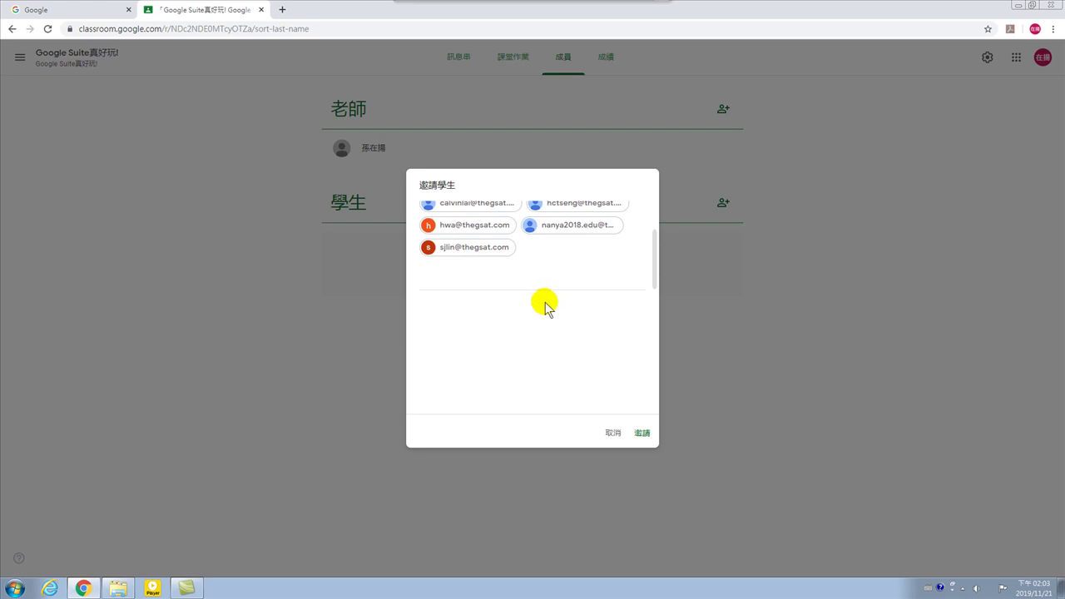
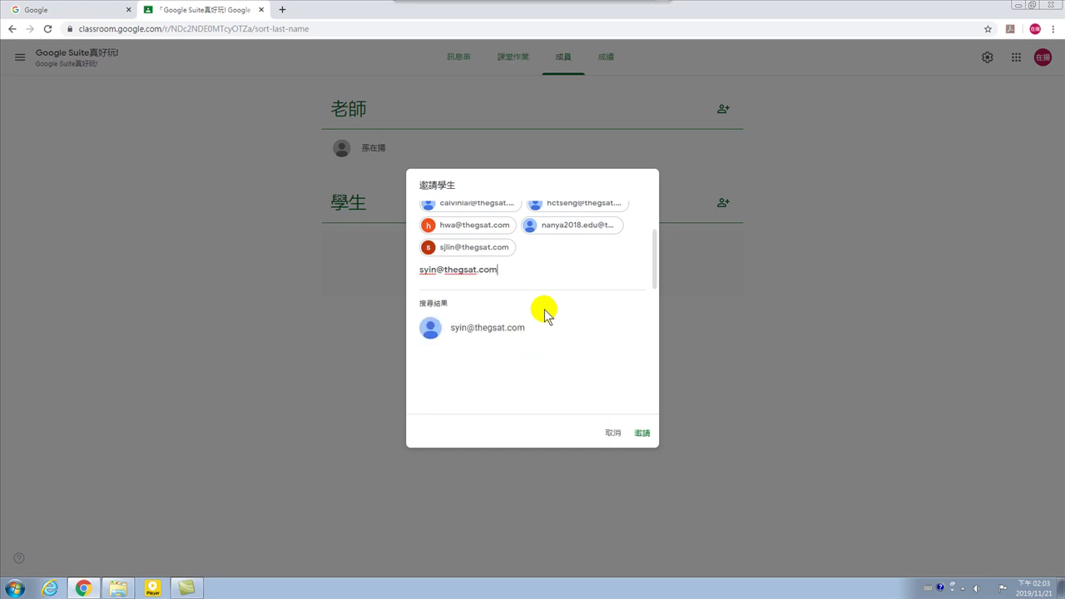
pyautogui.click(478, 335)
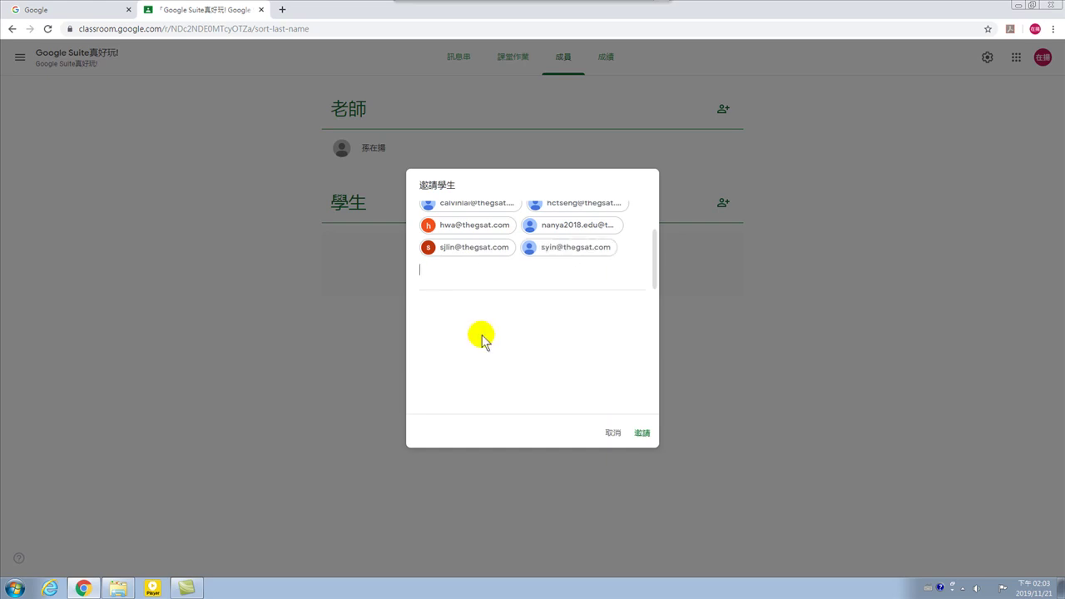
pyautogui.write('j')
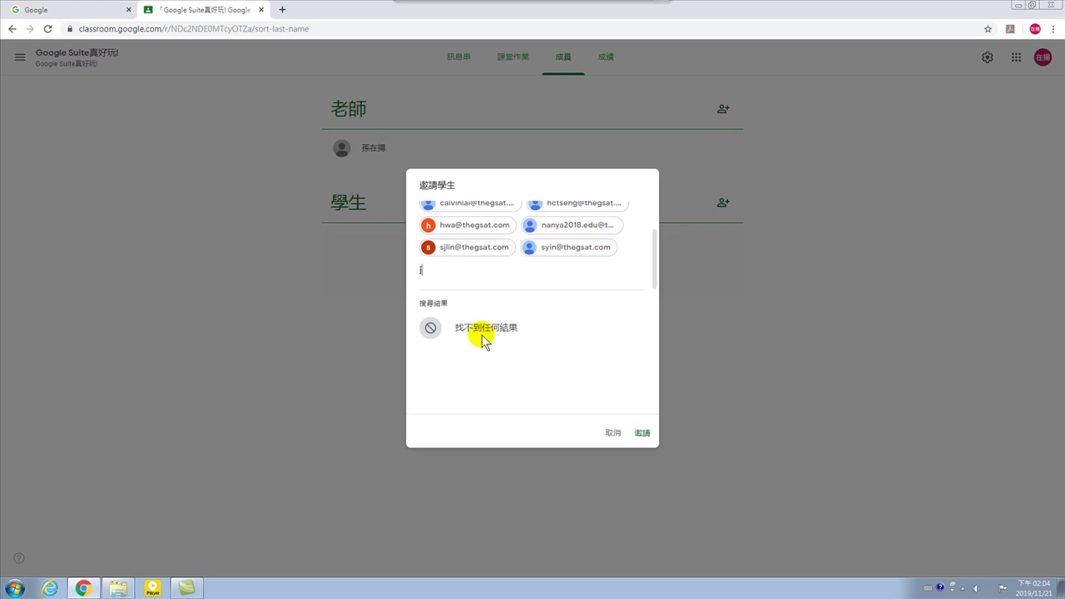
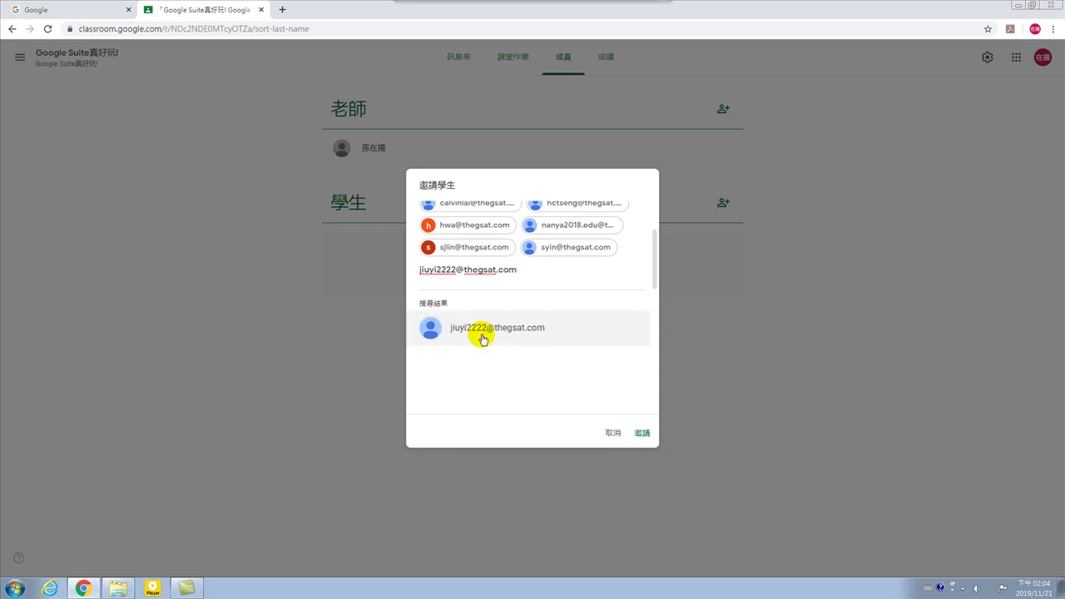
# Enter three more students' school addresses and add each matching account to the invite list.
pyautogui.click(482, 337)
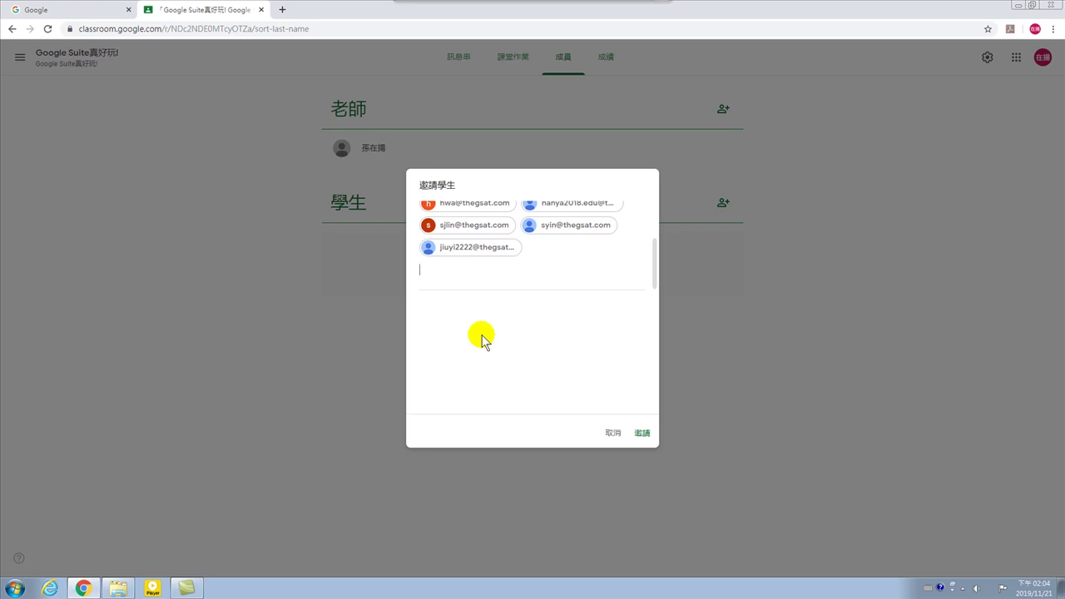
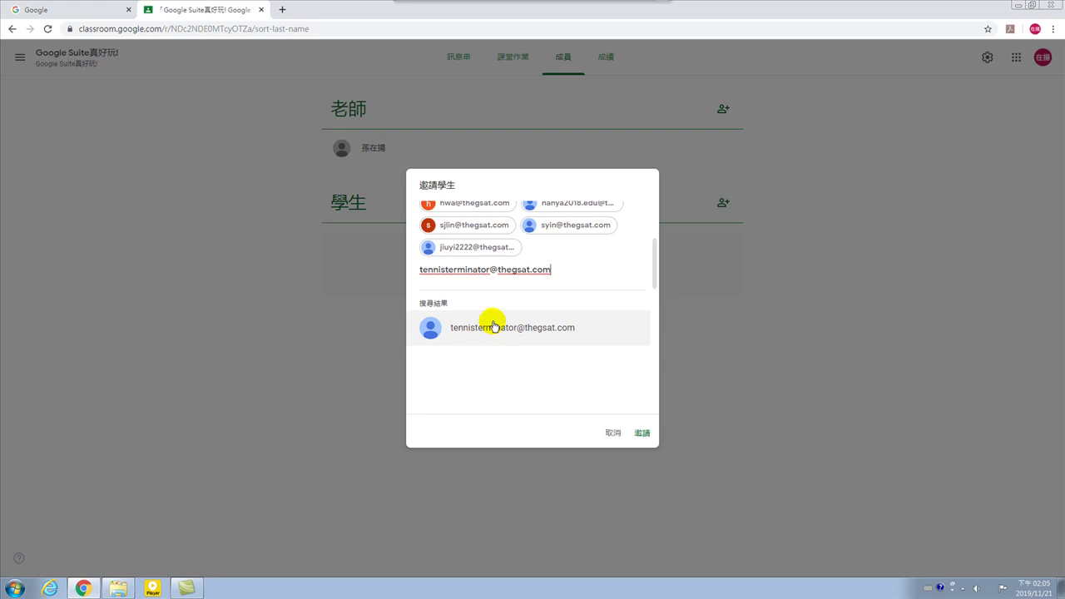
pyautogui.click(491, 328)
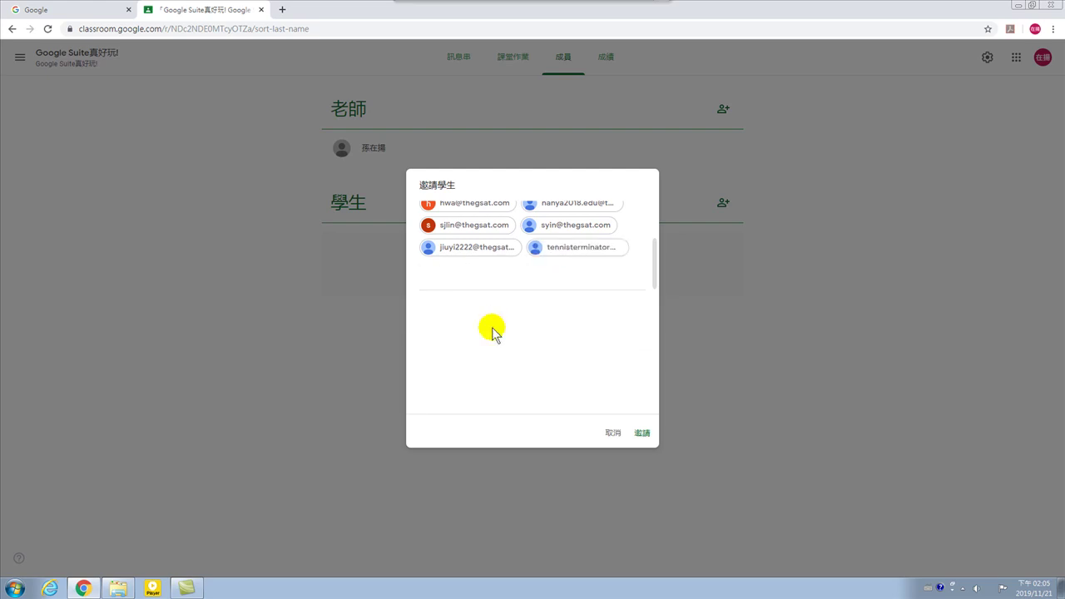
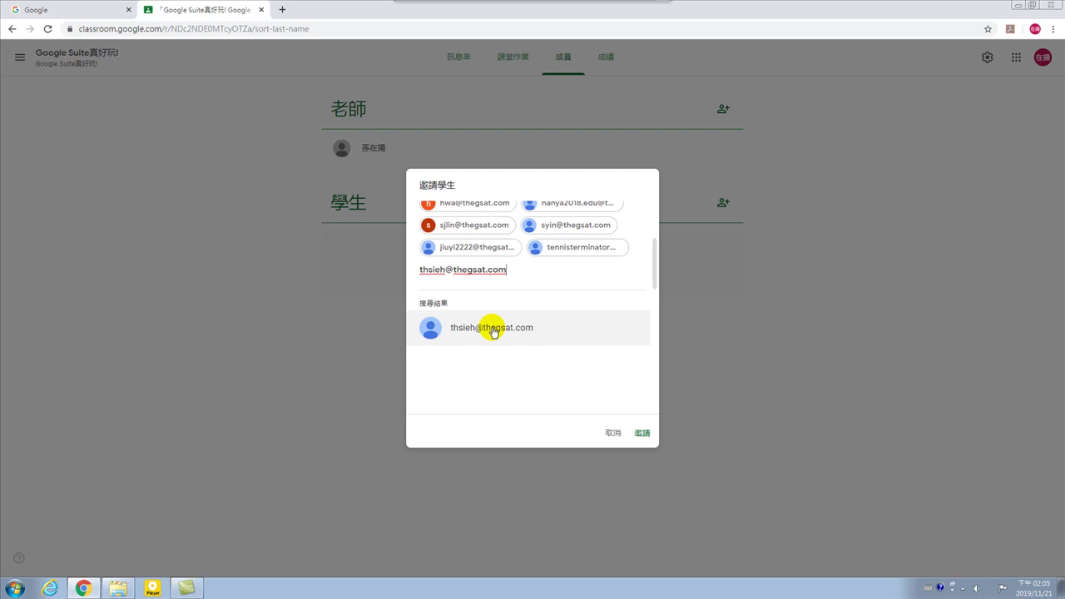
pyautogui.click(496, 329)
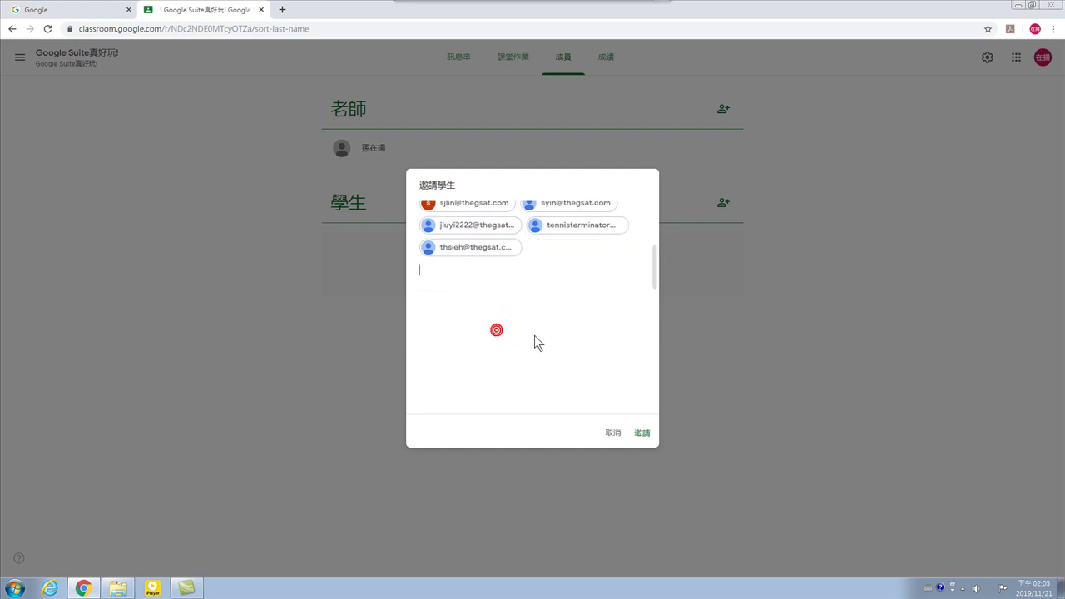
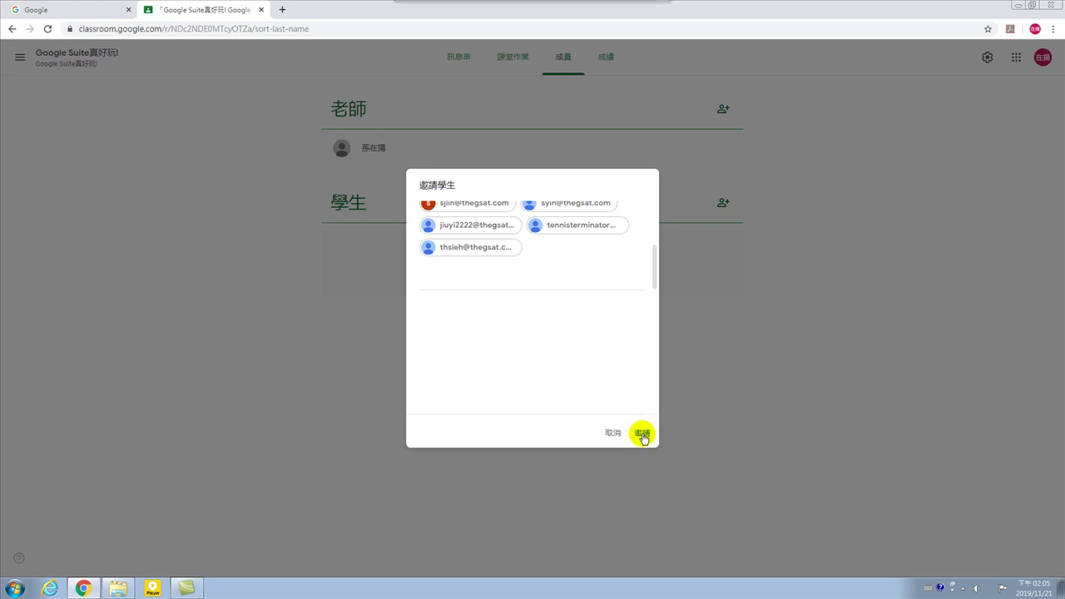
# Send the pending invitations to the selected students and briefly check the Google apps list.
pyautogui.click(643, 436)
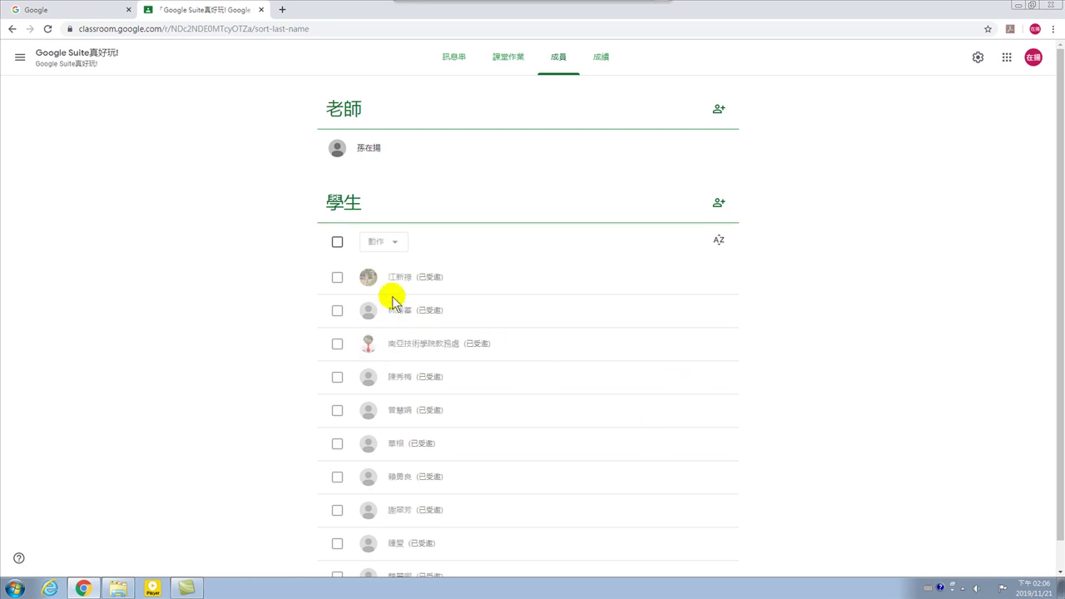
pyautogui.scroll(-1, 488, 424)
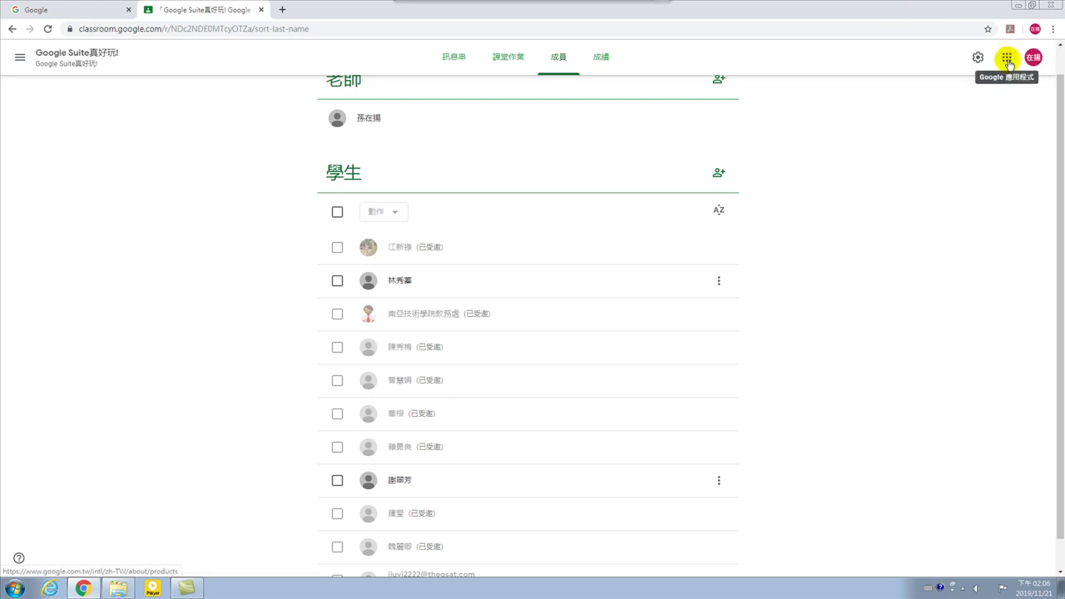
pyautogui.click(1007, 58)
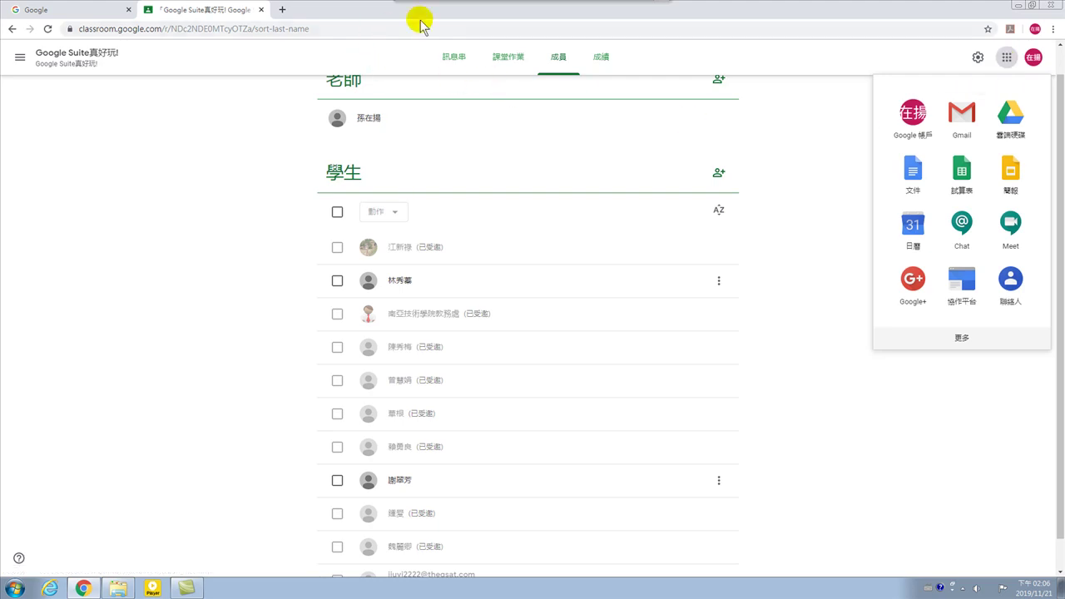
pyautogui.click(946, 454)
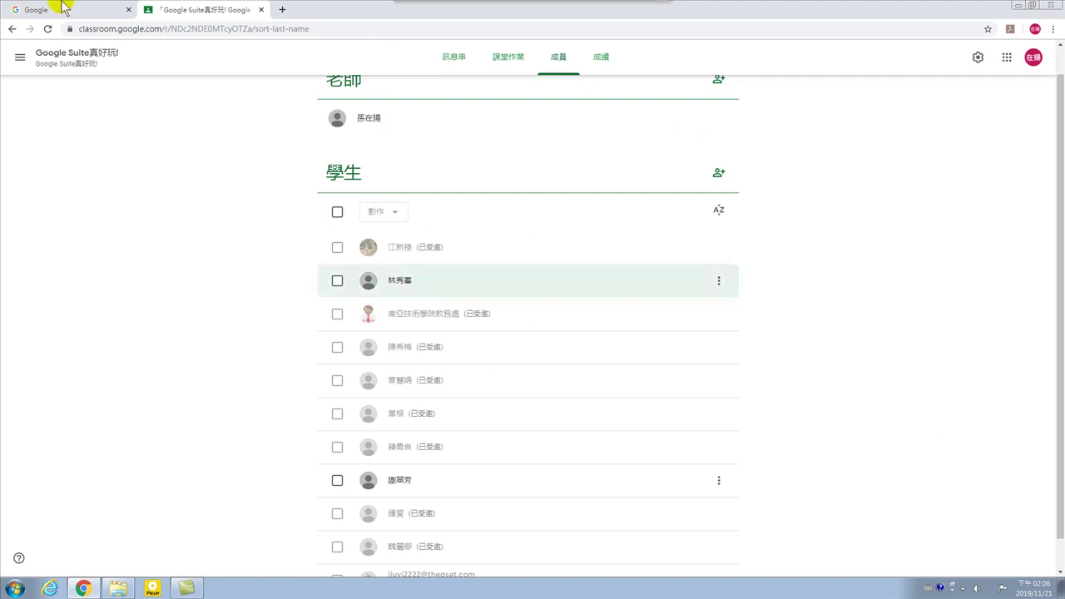
# Open Gmail in a new Chrome tab from the Google apps launcher.
pyautogui.click(284, 10)
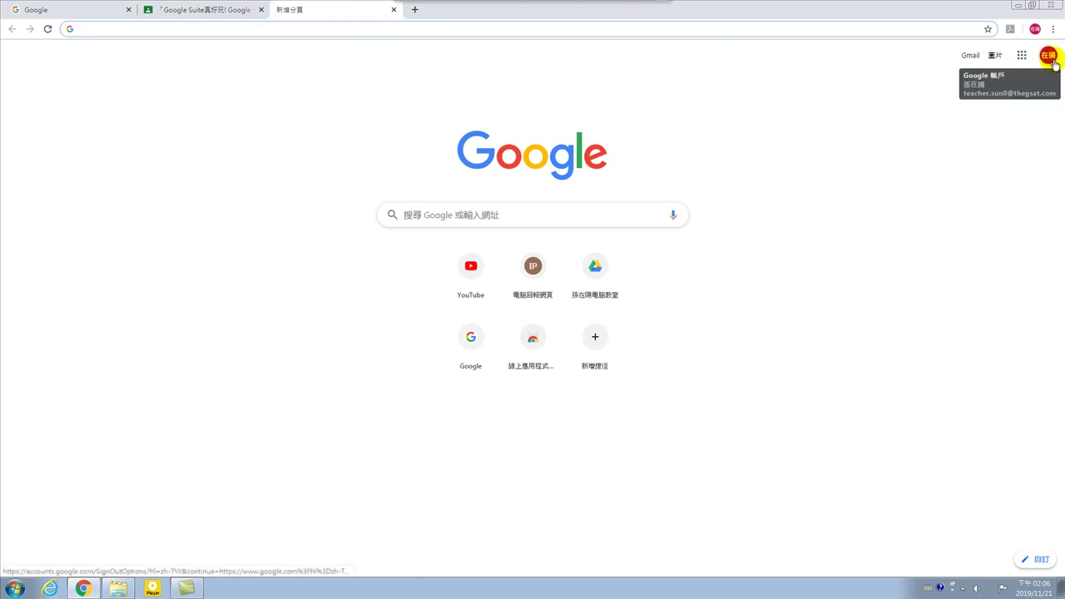
pyautogui.click(1023, 56)
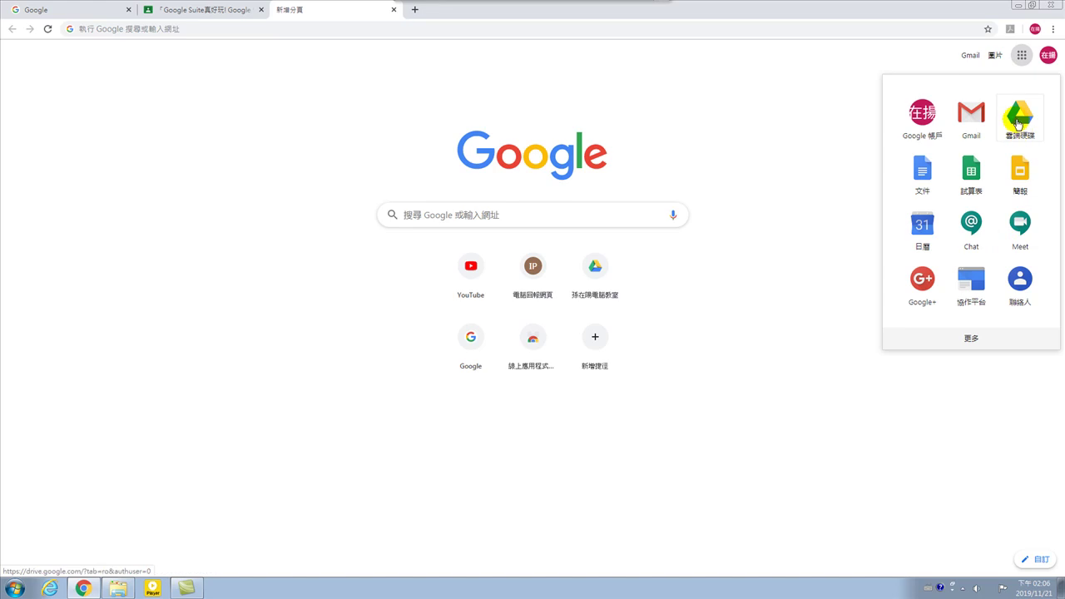
pyautogui.click(970, 119)
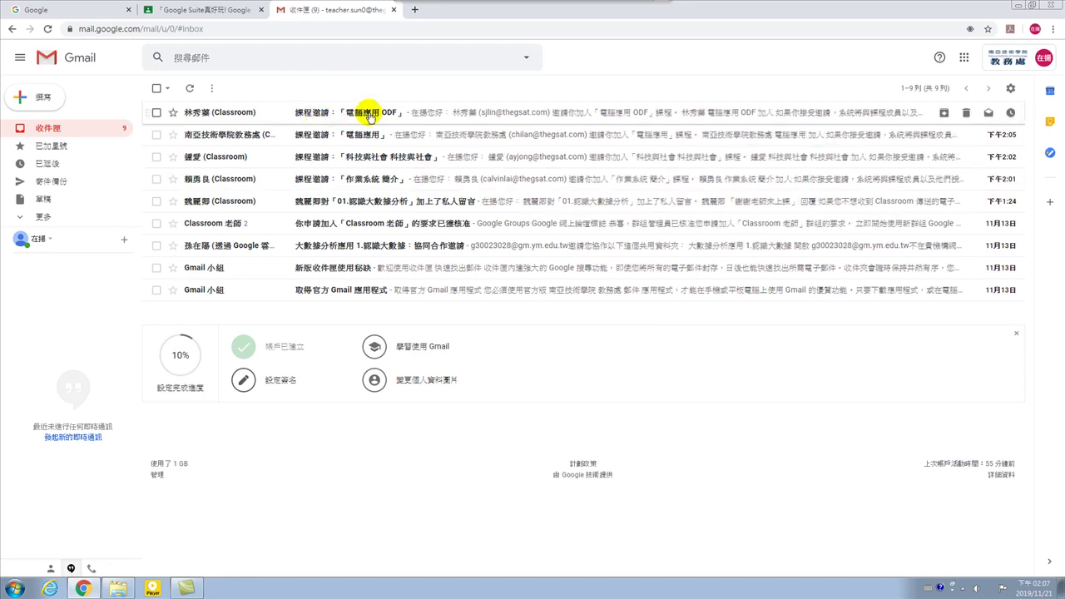
# Join the 電腦應用 ODF course from its invitation email, then return to that email in Gmail.
pyautogui.click(372, 113)
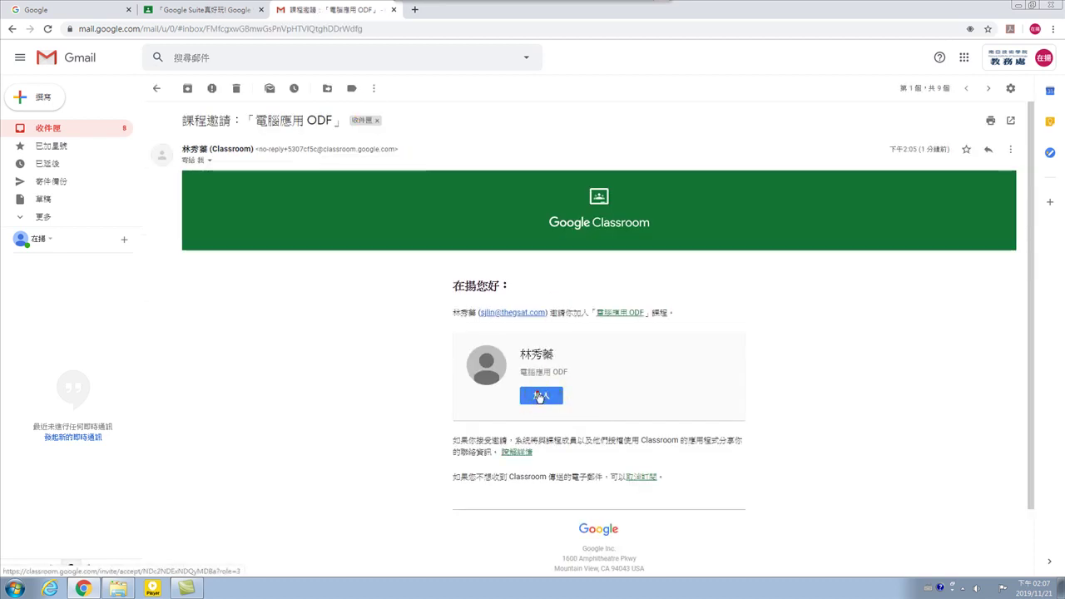
pyautogui.click(539, 395)
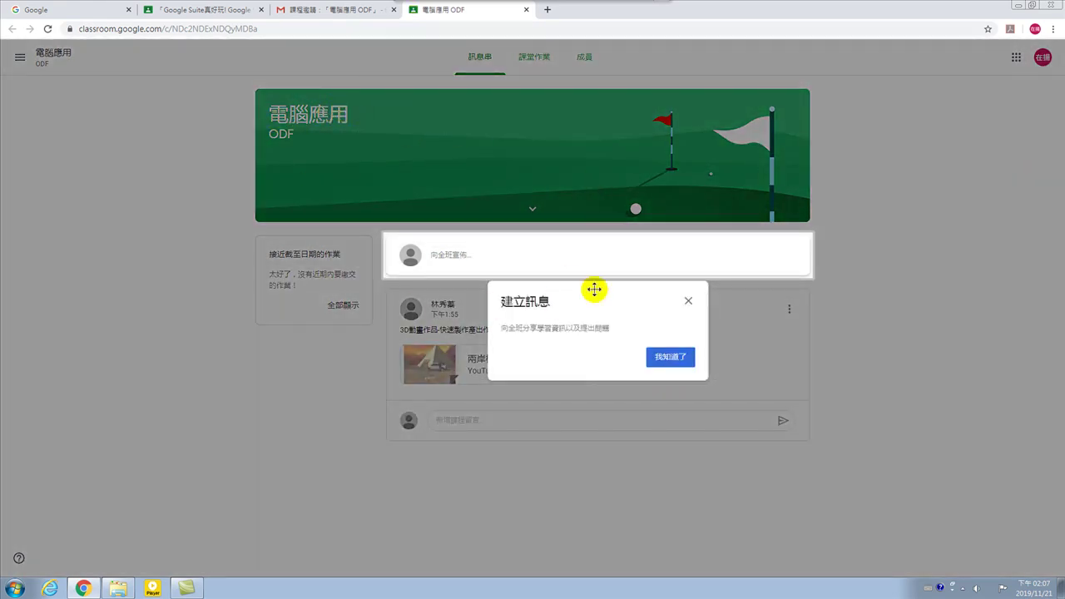
pyautogui.click(670, 358)
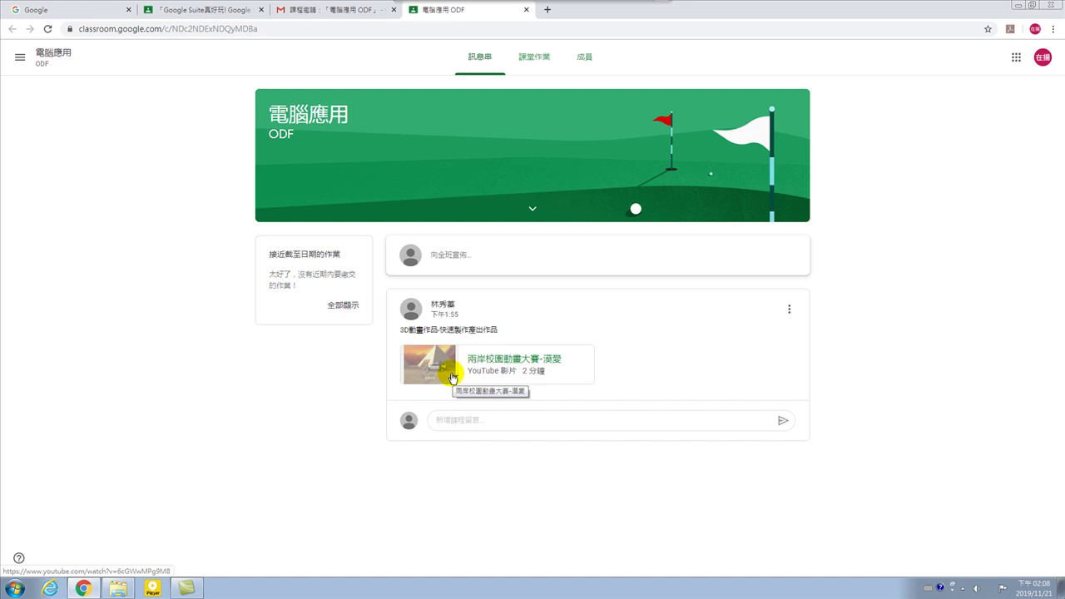
pyautogui.click(313, 9)
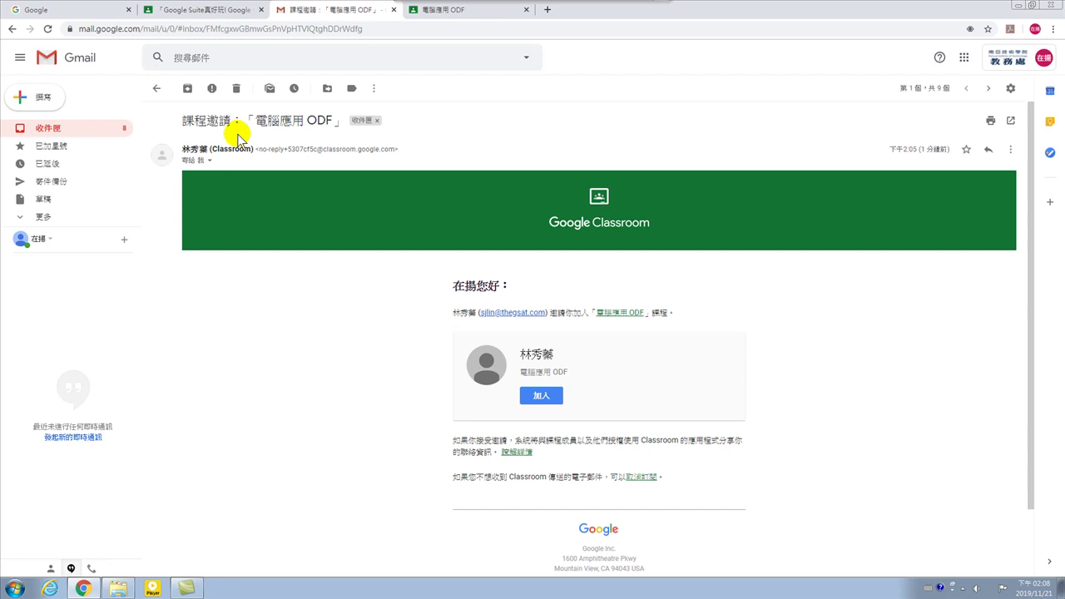
# Join the 電腦應用 course from its invitation email, close the course tabs, and return to the inbox.
pyautogui.click(156, 89)
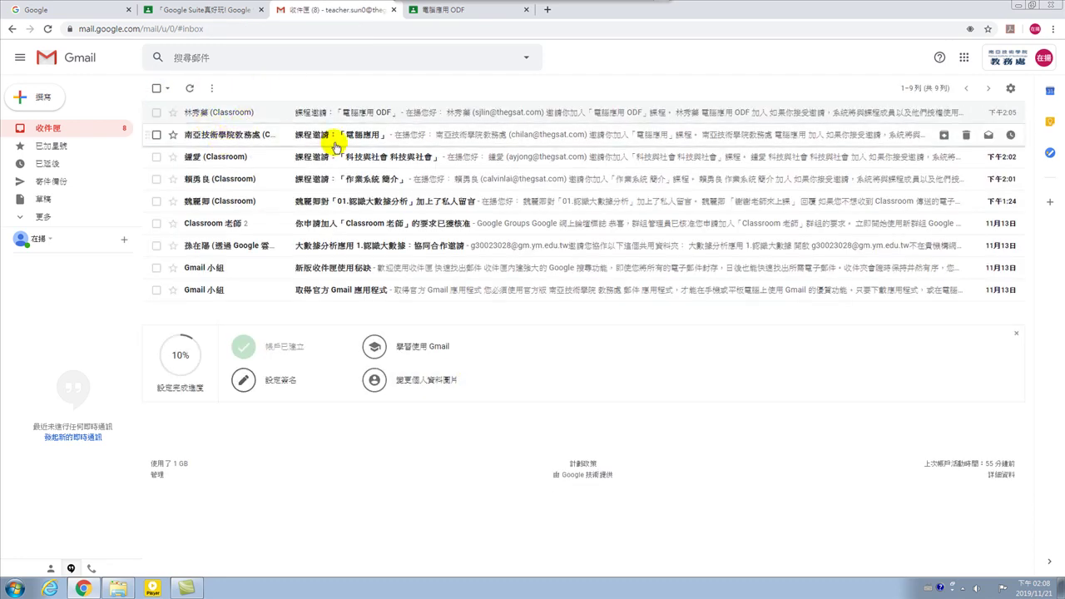
pyautogui.click(370, 139)
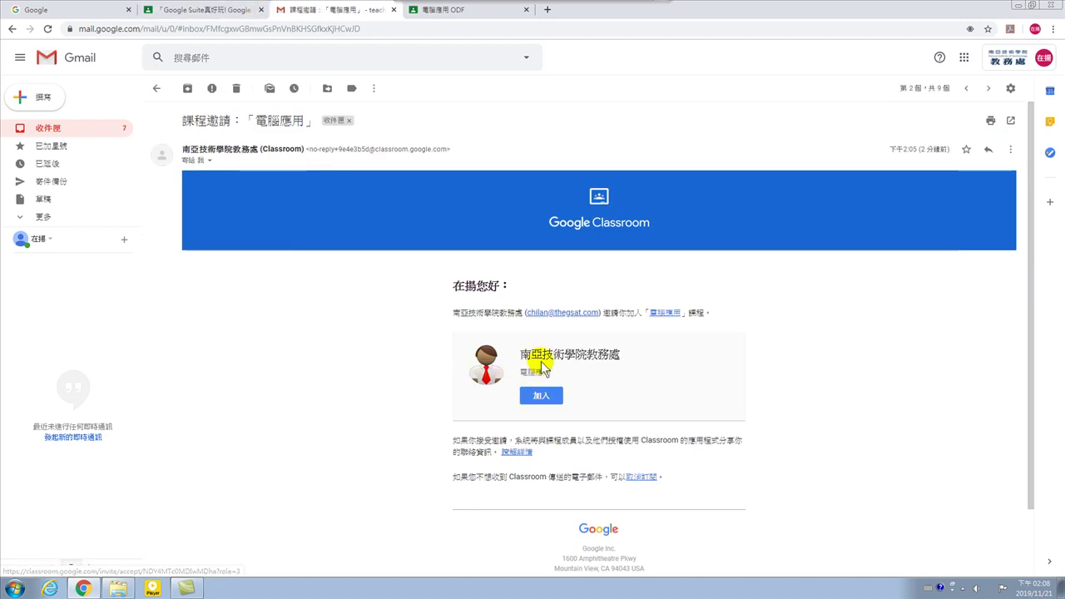
pyautogui.click(541, 396)
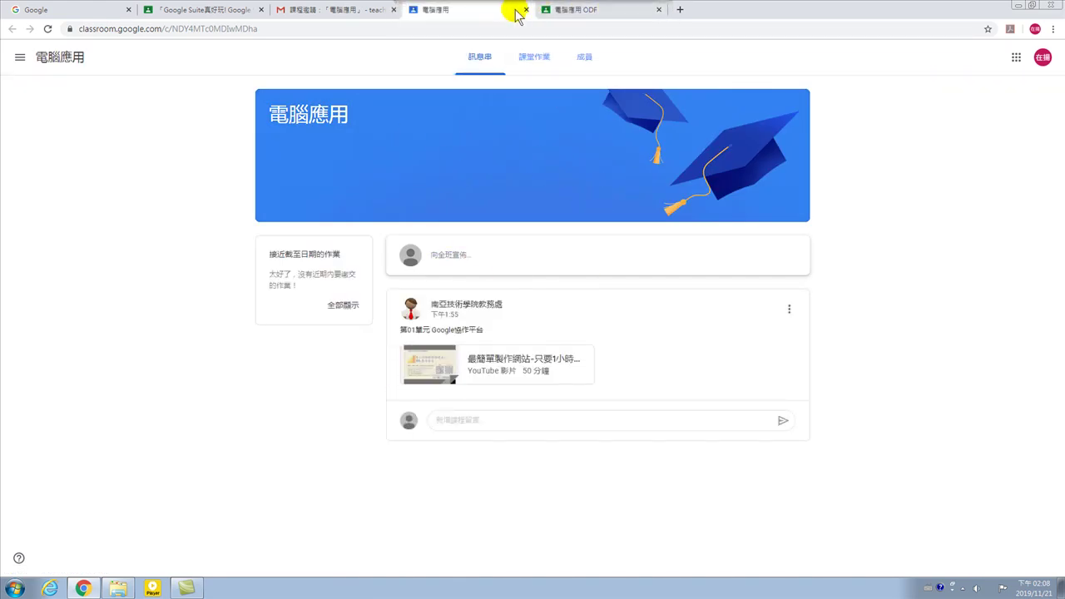
pyautogui.click(526, 10)
pyautogui.click(526, 9)
pyautogui.click(524, 12)
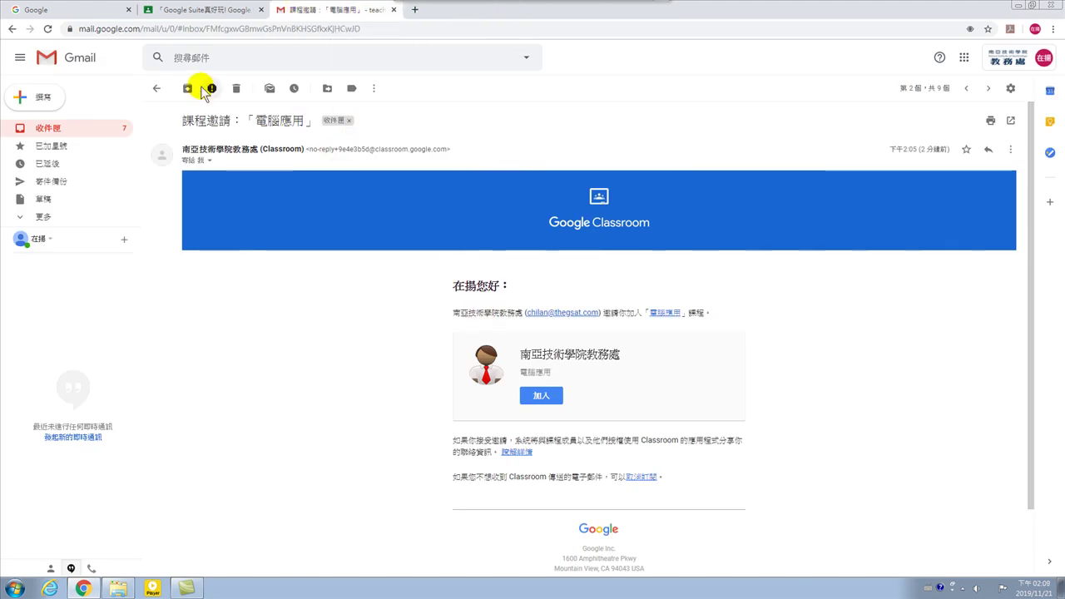
pyautogui.click(156, 88)
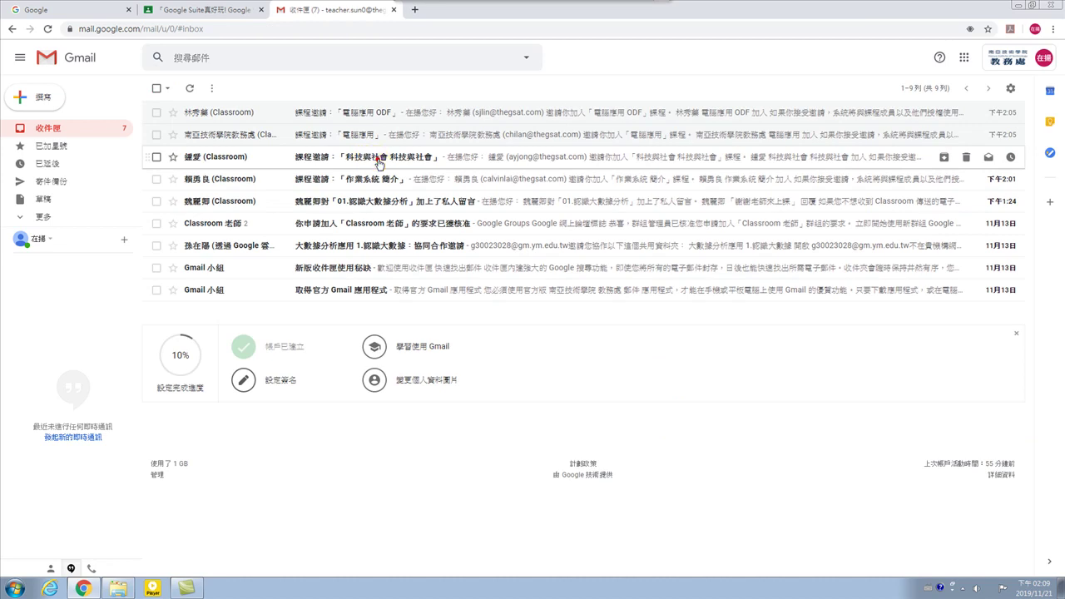
# Join the 科技與社會 course from its invitation and return to the inbox.
pyautogui.click(379, 160)
pyautogui.click(540, 393)
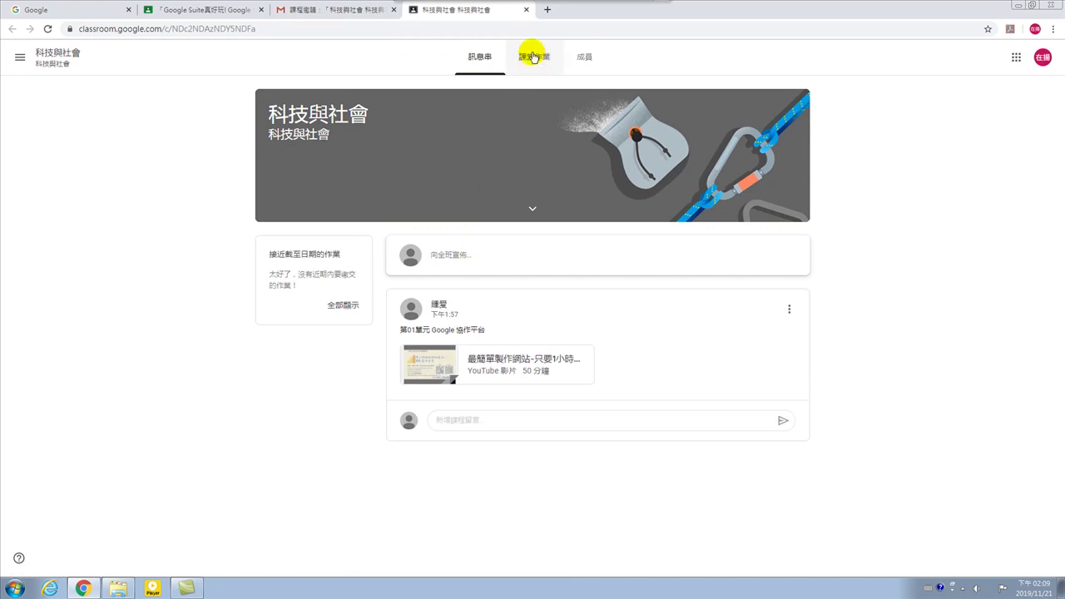
pyautogui.click(525, 10)
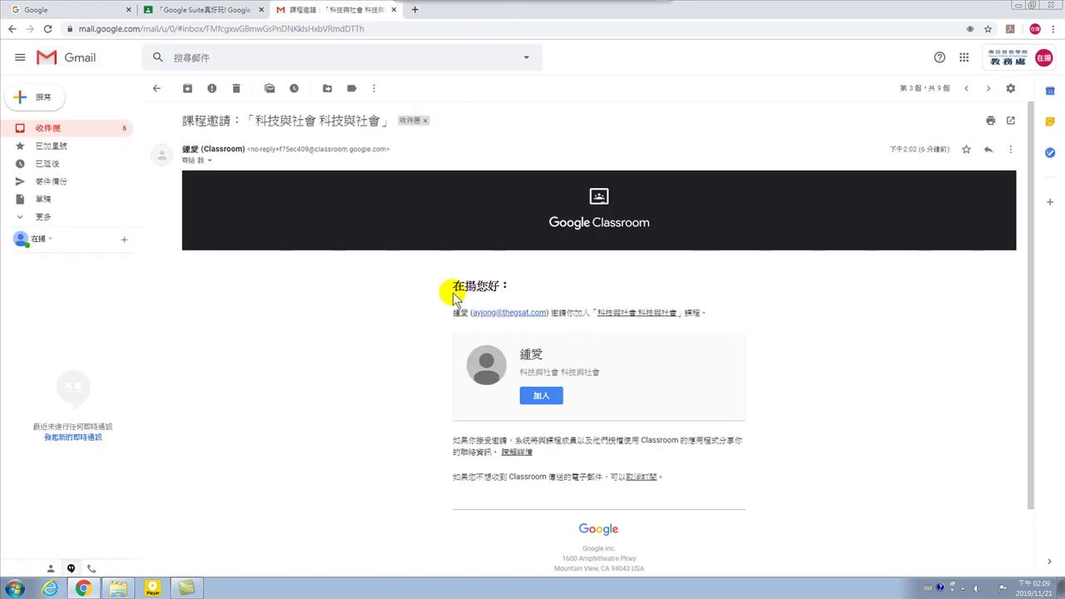
pyautogui.click(157, 89)
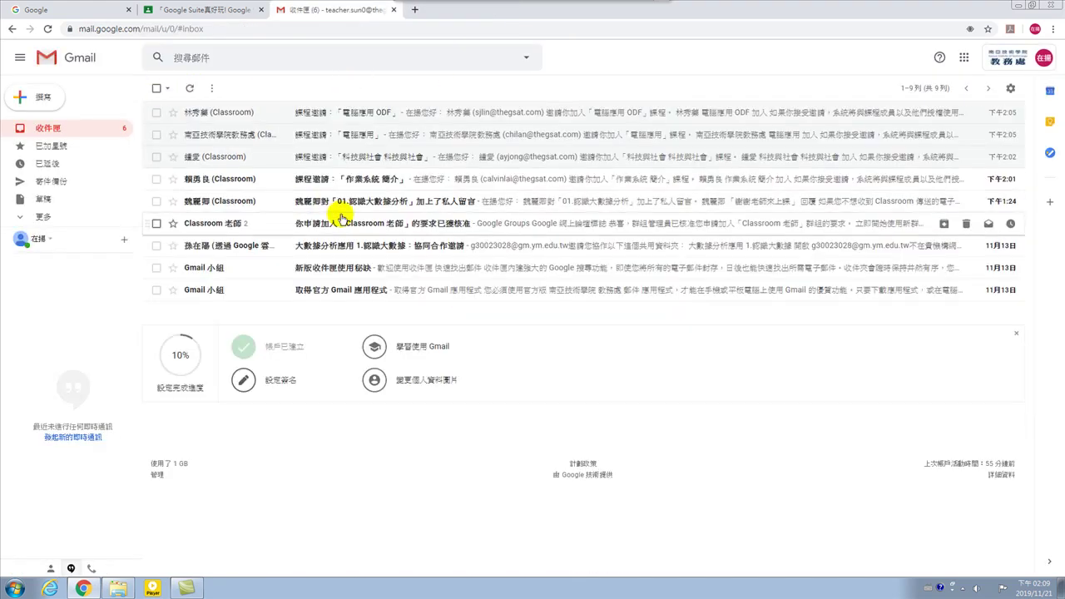
# Join the 作業系統 簡介 course from its invitation and return to the inbox.
pyautogui.click(378, 181)
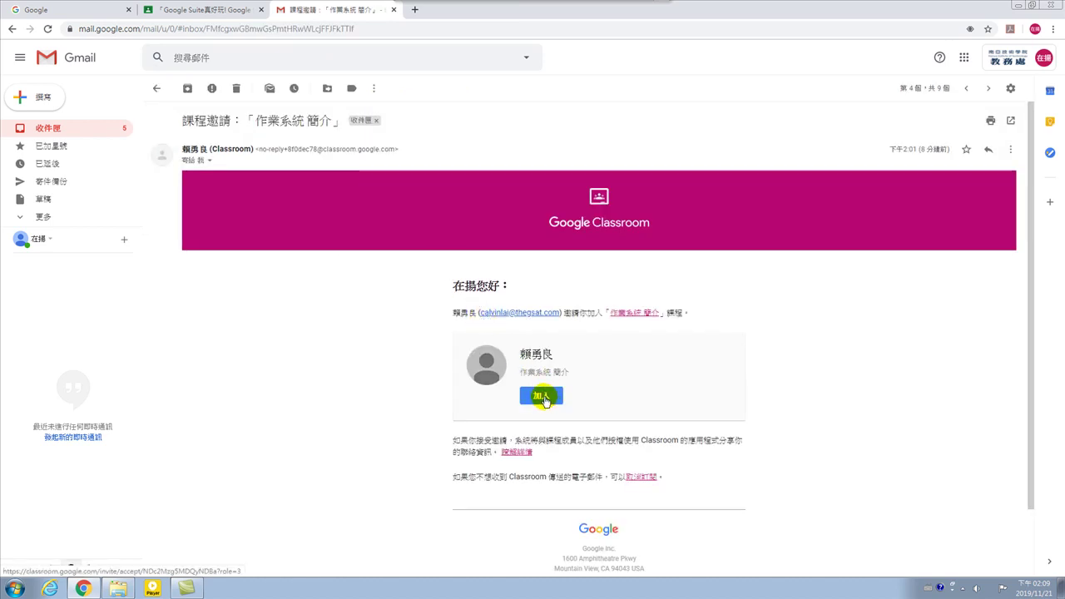
pyautogui.click(543, 398)
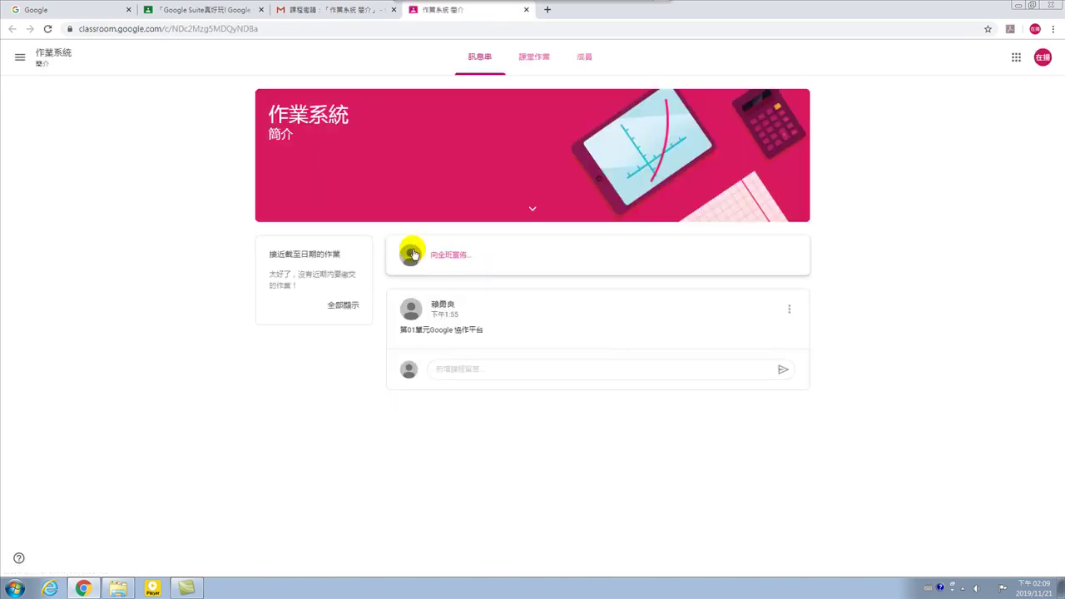
pyautogui.click(526, 9)
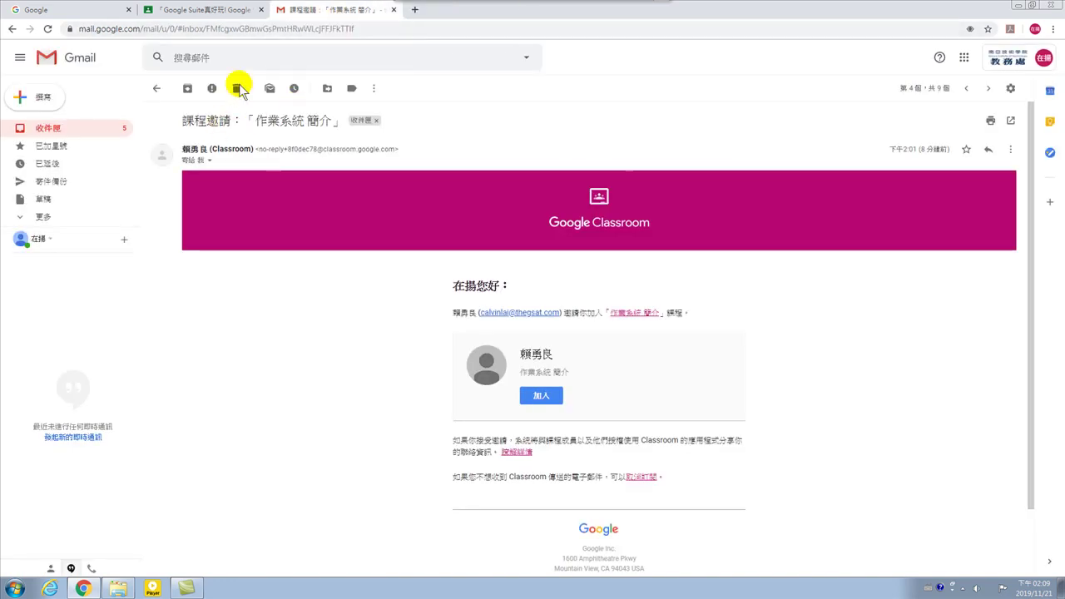
pyautogui.click(156, 88)
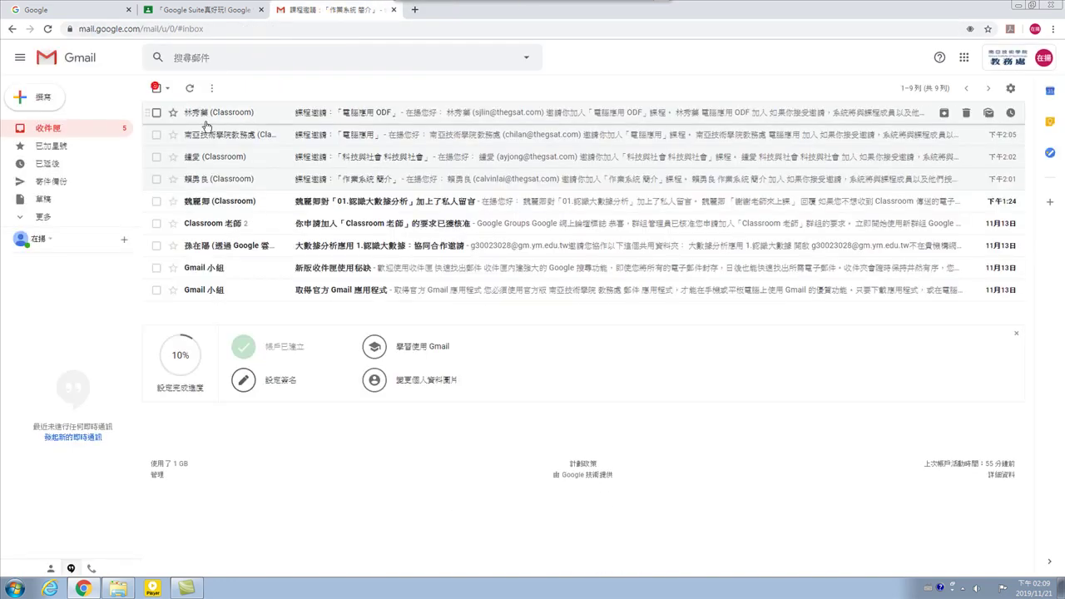
# Read the private comment notification and view it in Classroom, then return to the inbox.
pyautogui.click(325, 205)
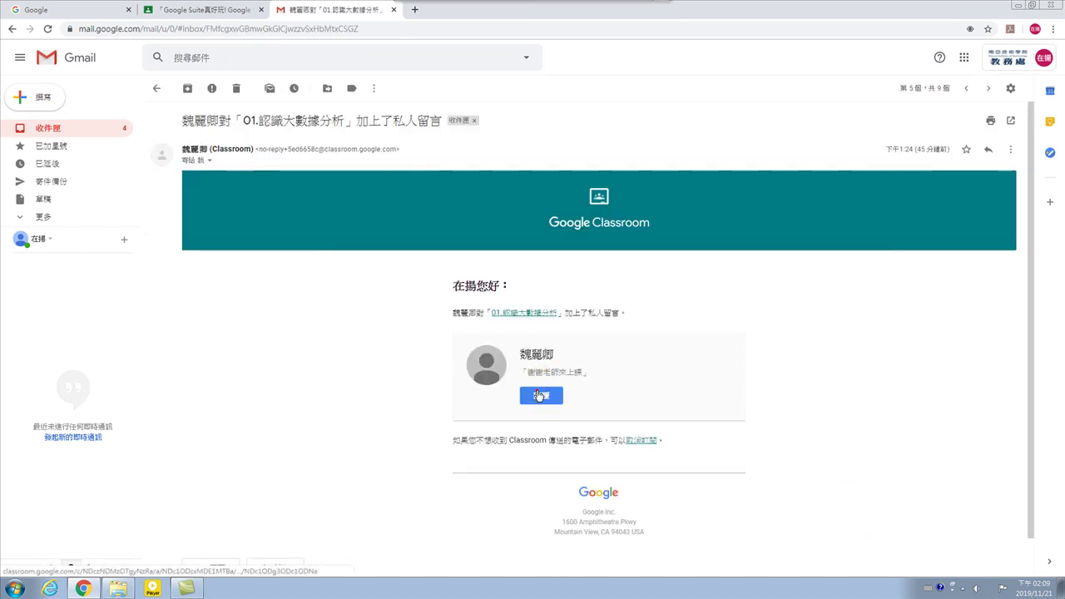
pyautogui.click(540, 394)
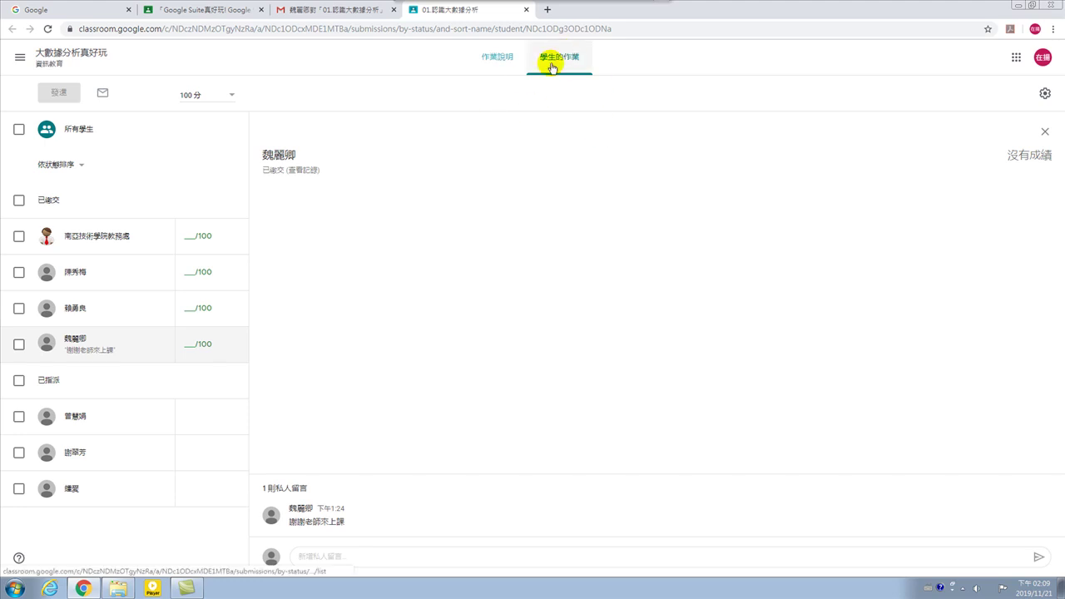
pyautogui.click(526, 10)
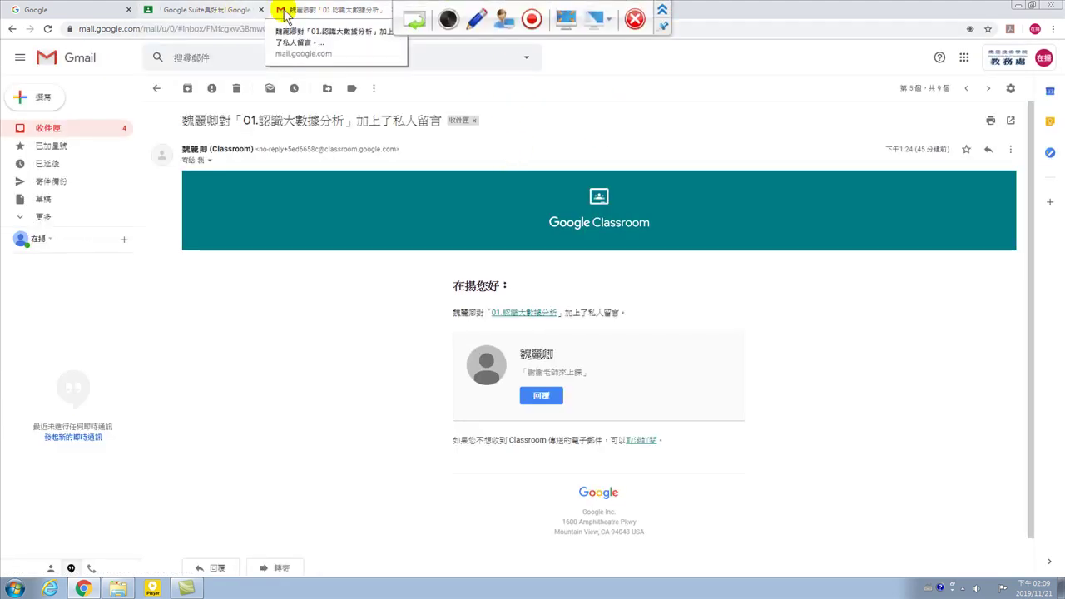
pyautogui.click(157, 90)
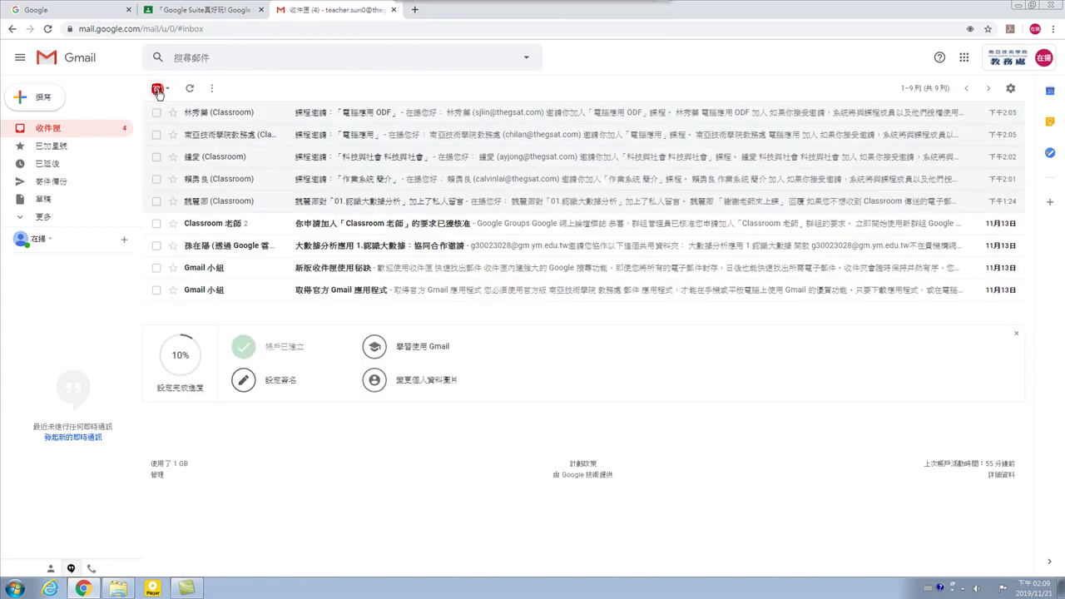
# Read the teacher approval email, check the member list, then open the Drive folder invitation.
pyautogui.click(393, 224)
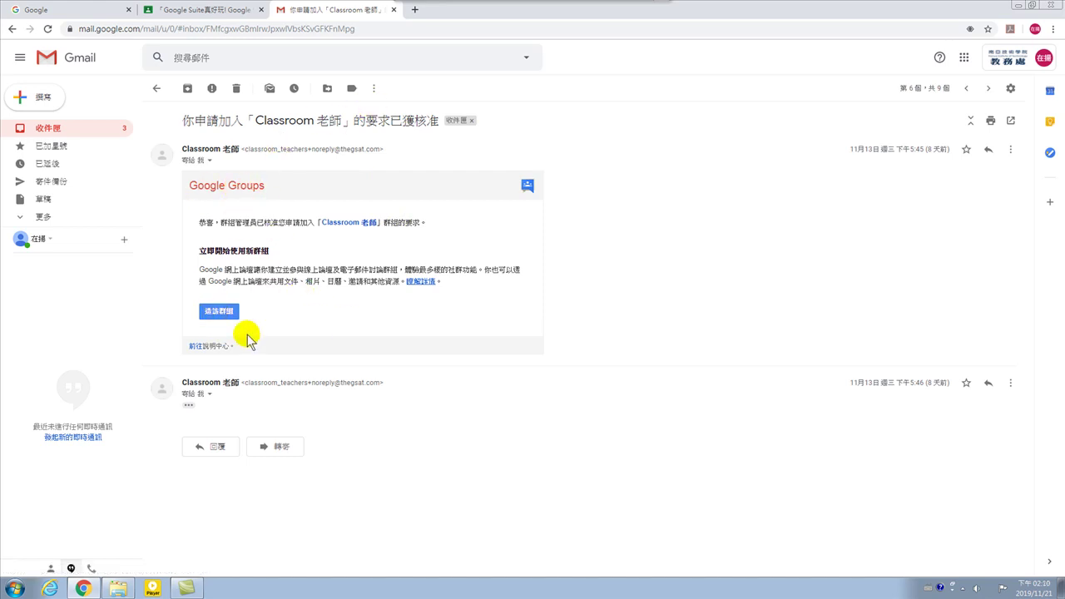
pyautogui.click(220, 12)
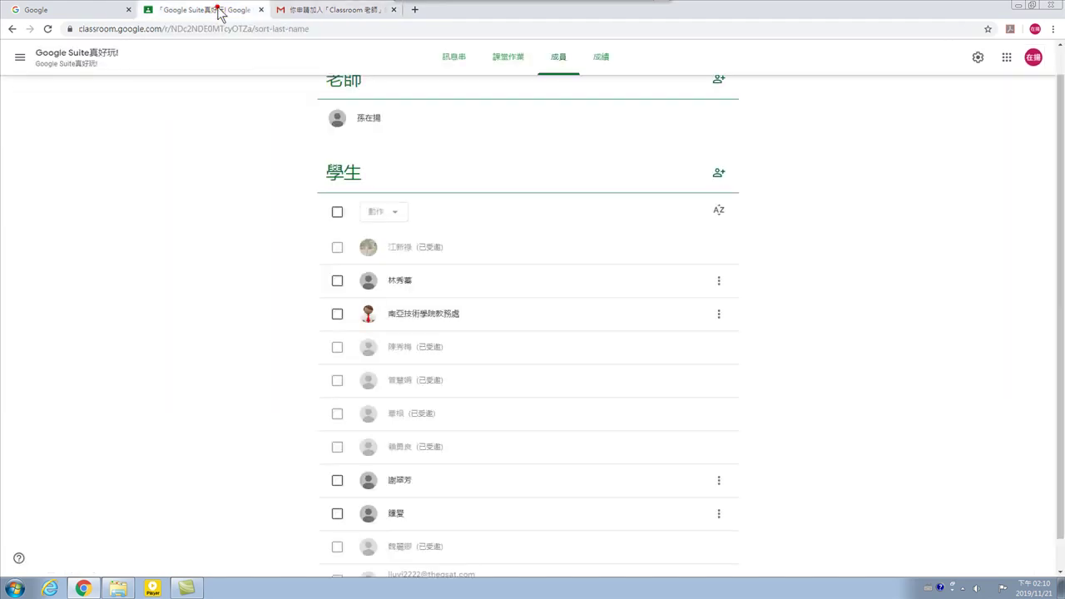
pyautogui.click(306, 11)
pyautogui.click(12, 29)
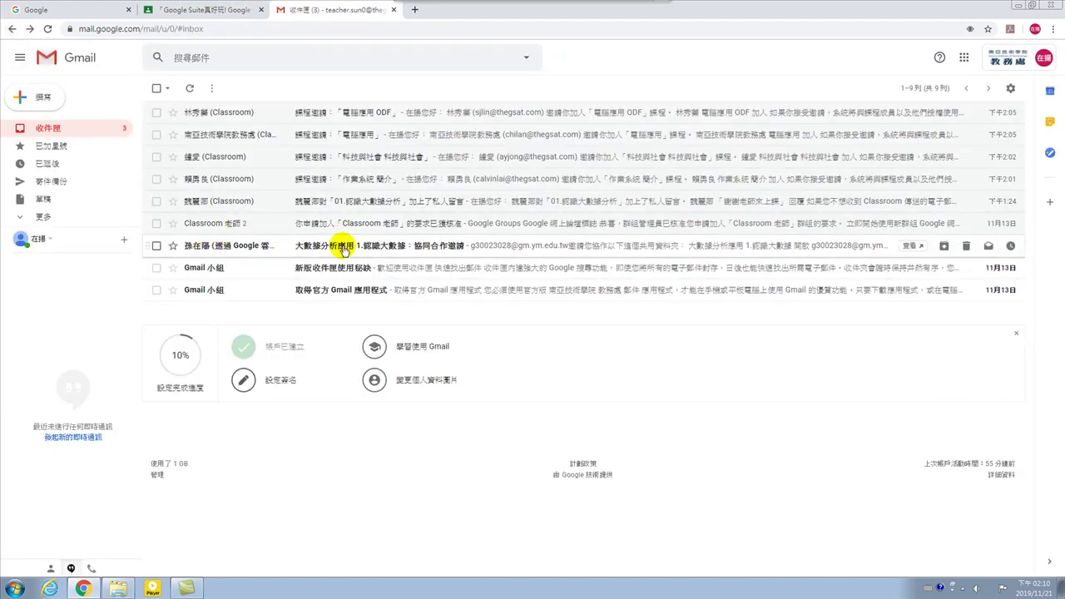
pyautogui.click(381, 245)
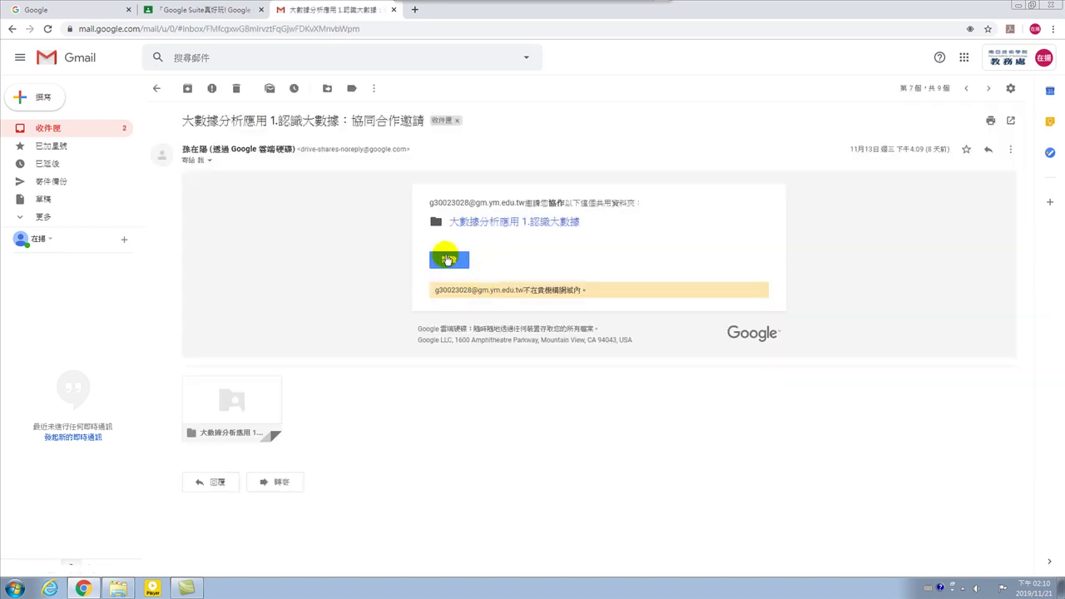
# Open the shared 大數據分析應用 1.認識大數據 folder in Drive, then return to the Gmail inbox.
pyautogui.click(449, 259)
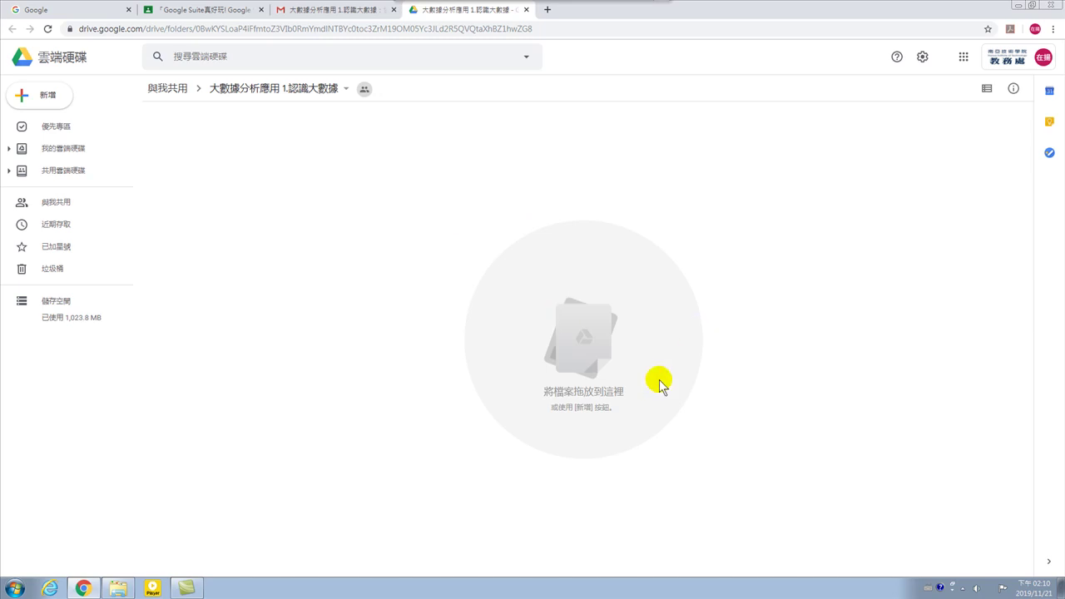
pyautogui.click(327, 10)
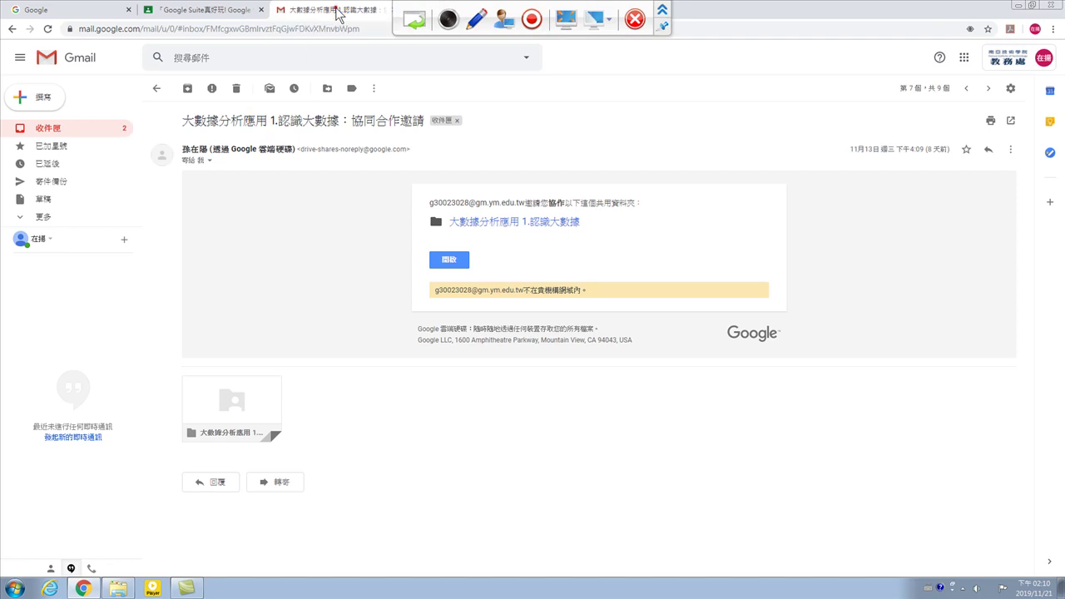
pyautogui.click(157, 88)
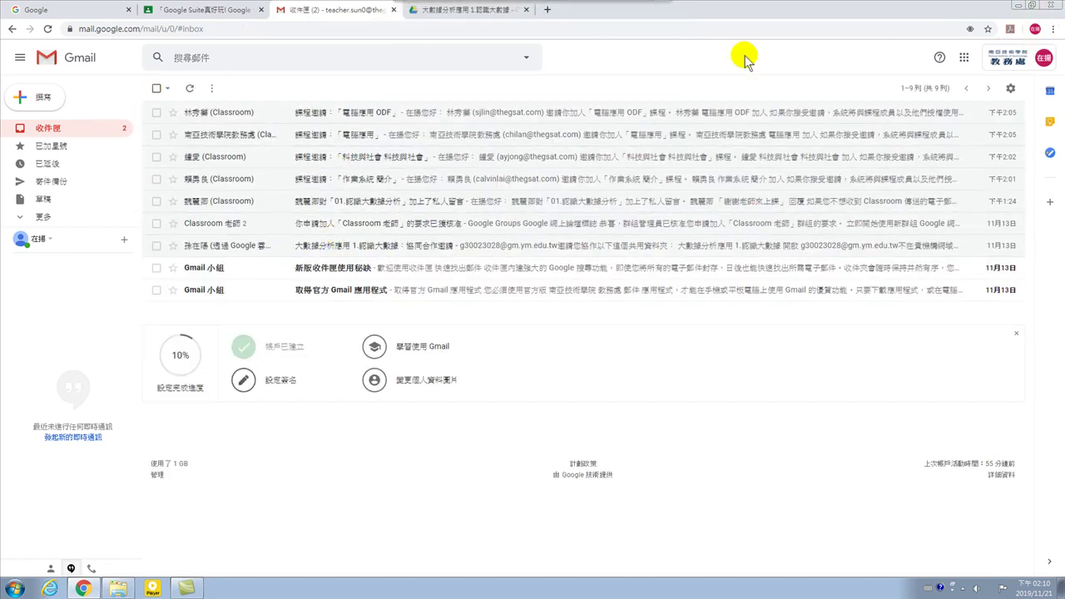
# Go from the Classroom member list to the home page listing all six classes.
pyautogui.click(200, 10)
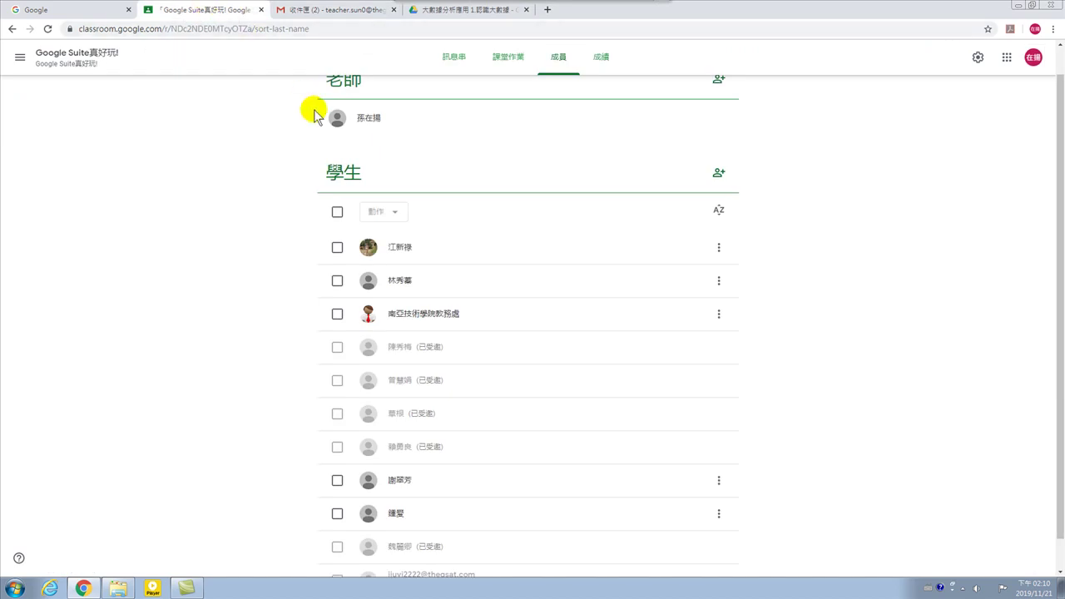
pyautogui.scroll(1, 247, 219)
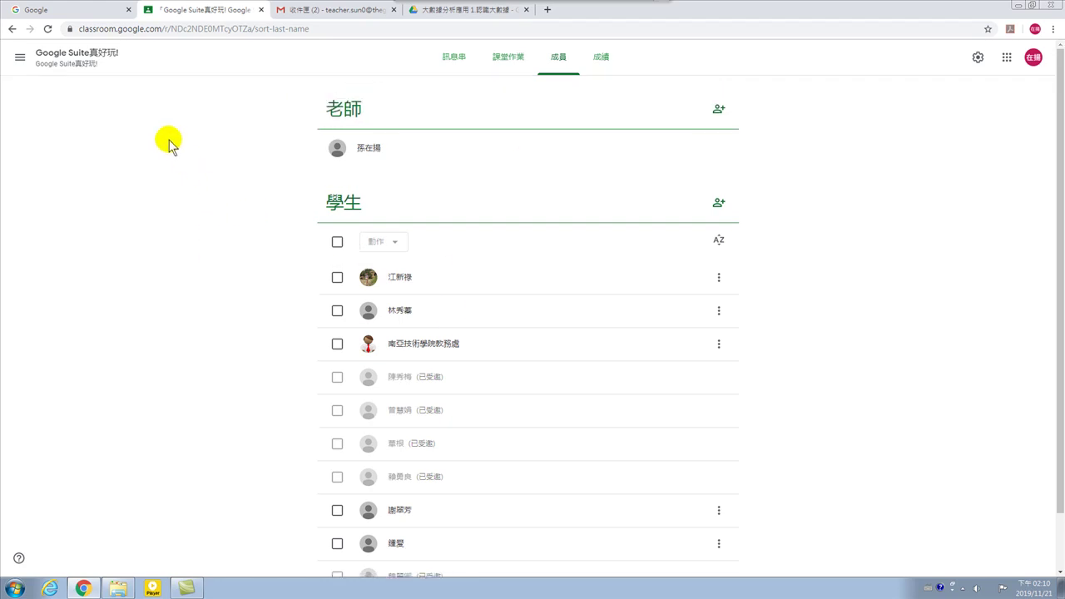
pyautogui.click(19, 57)
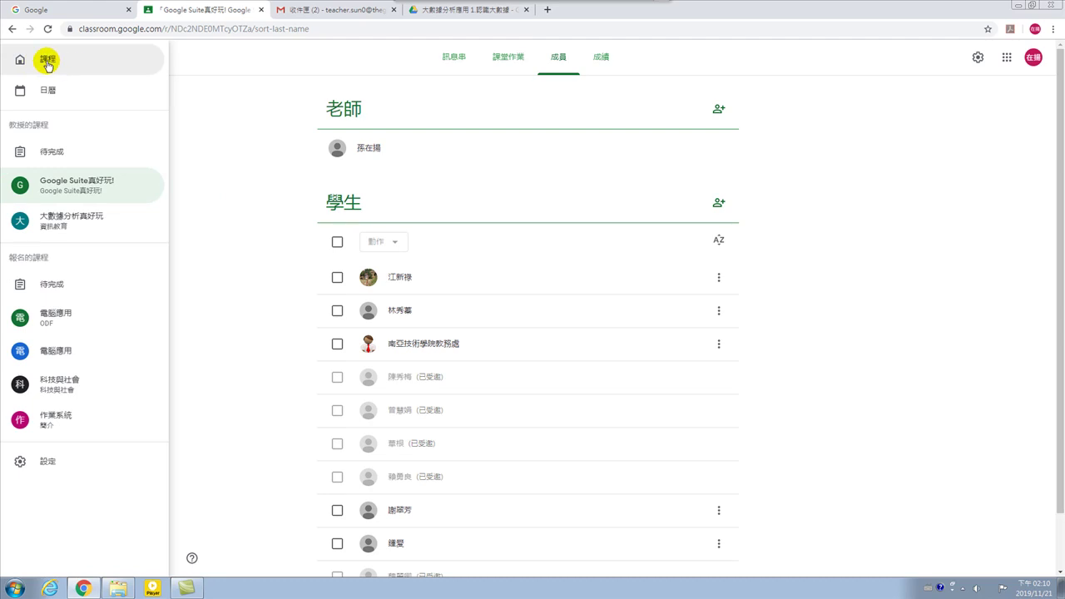
pyautogui.click(52, 62)
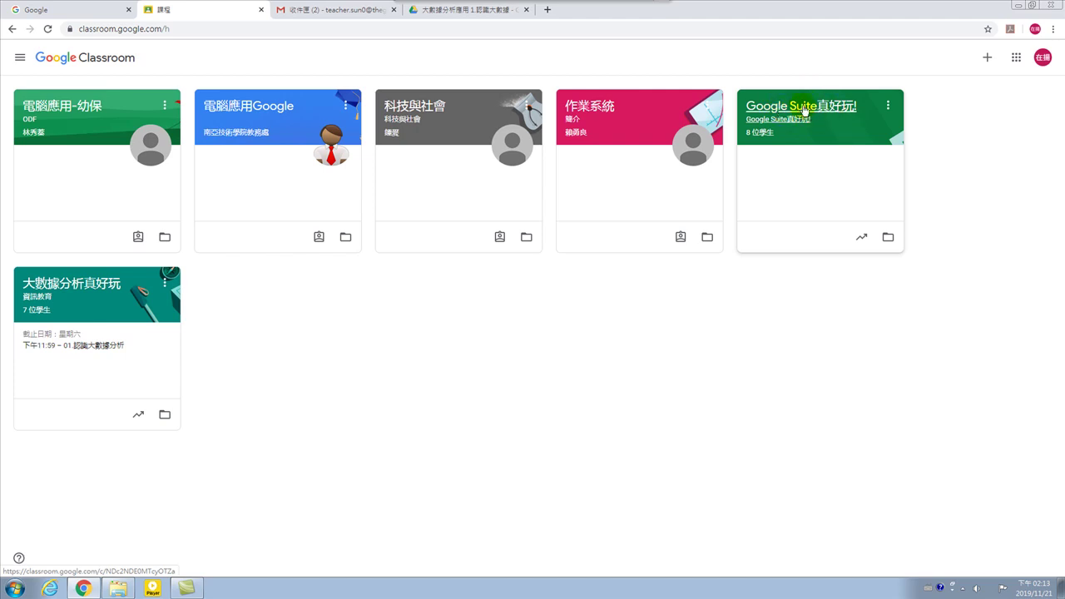
# Open the classwork page of the Google Suite真好玩! class.
pyautogui.click(806, 112)
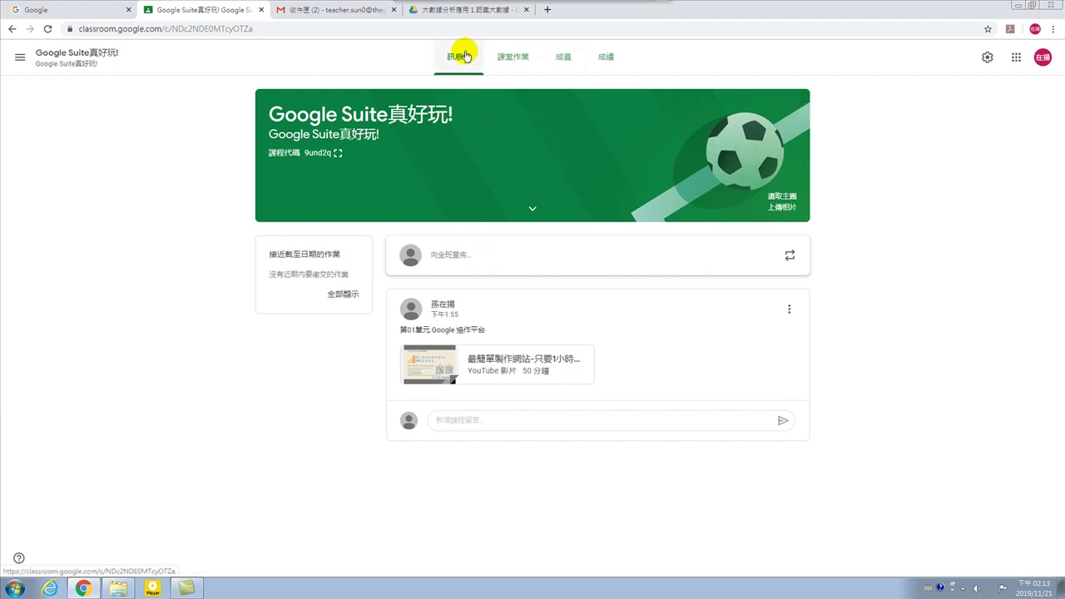
pyautogui.click(511, 58)
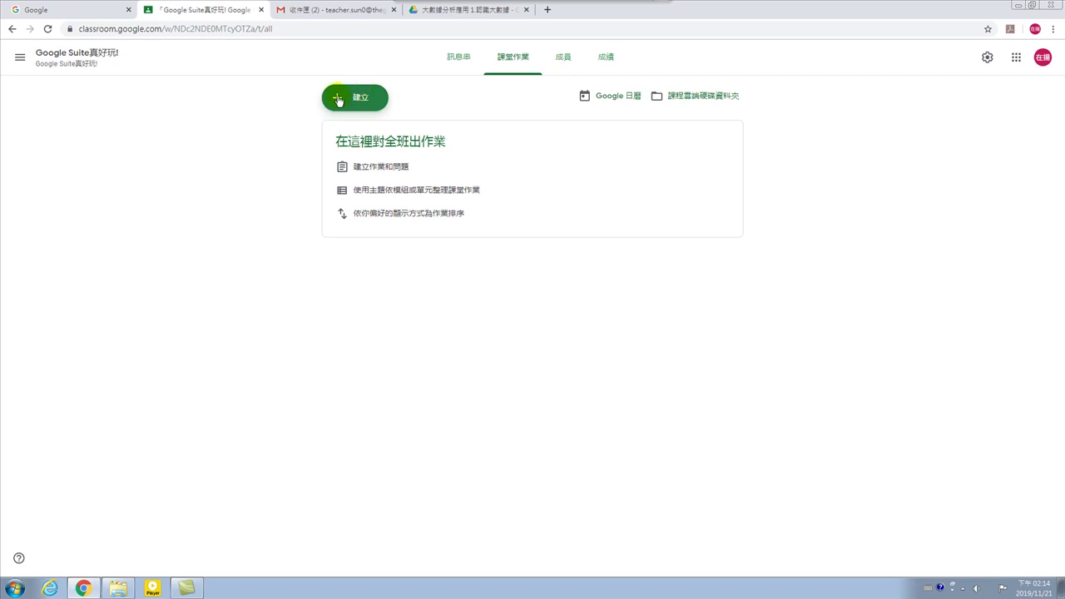
# Create a new 測驗作業 quiz assignment with a Blank Quiz attached.
pyautogui.click(364, 99)
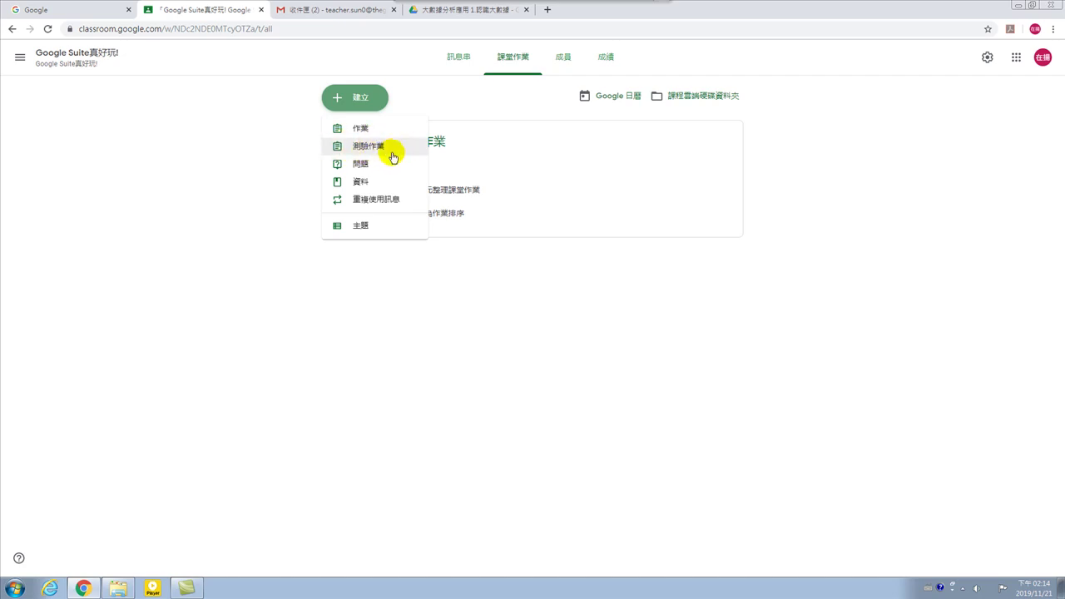
pyautogui.click(365, 148)
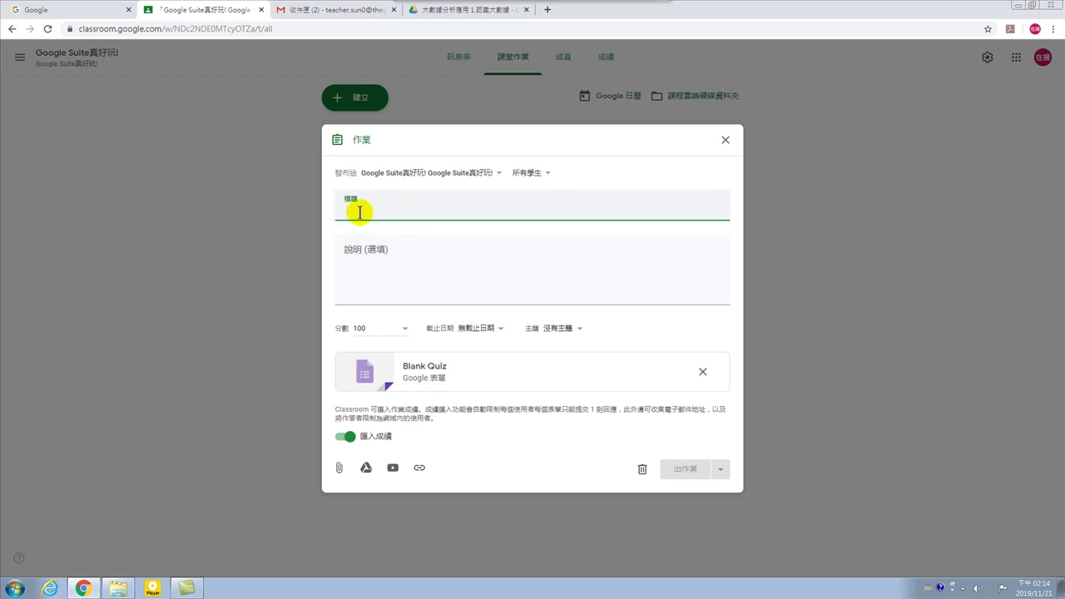
# Title the quiz assignment '1.什麼是大數據?' using Chinese input.
pyautogui.click(359, 138)
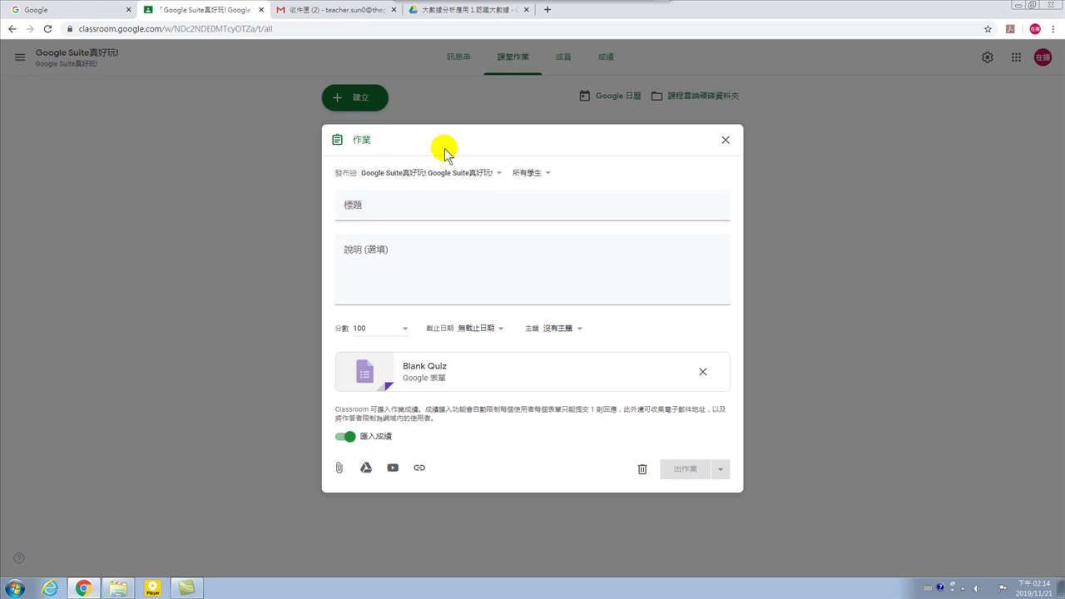
pyautogui.click(353, 207)
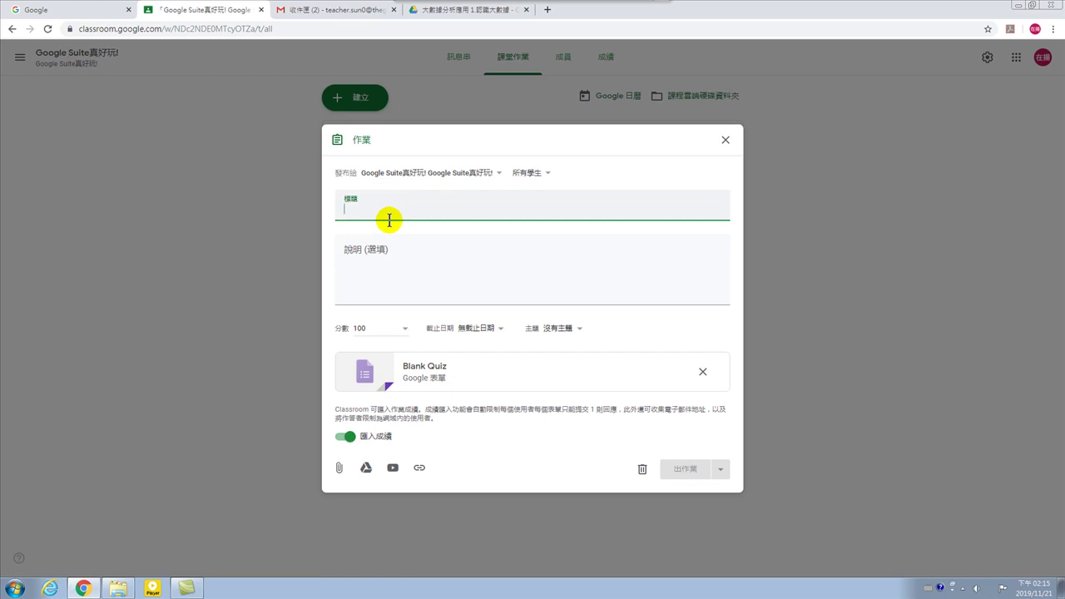
pyautogui.write('1.')
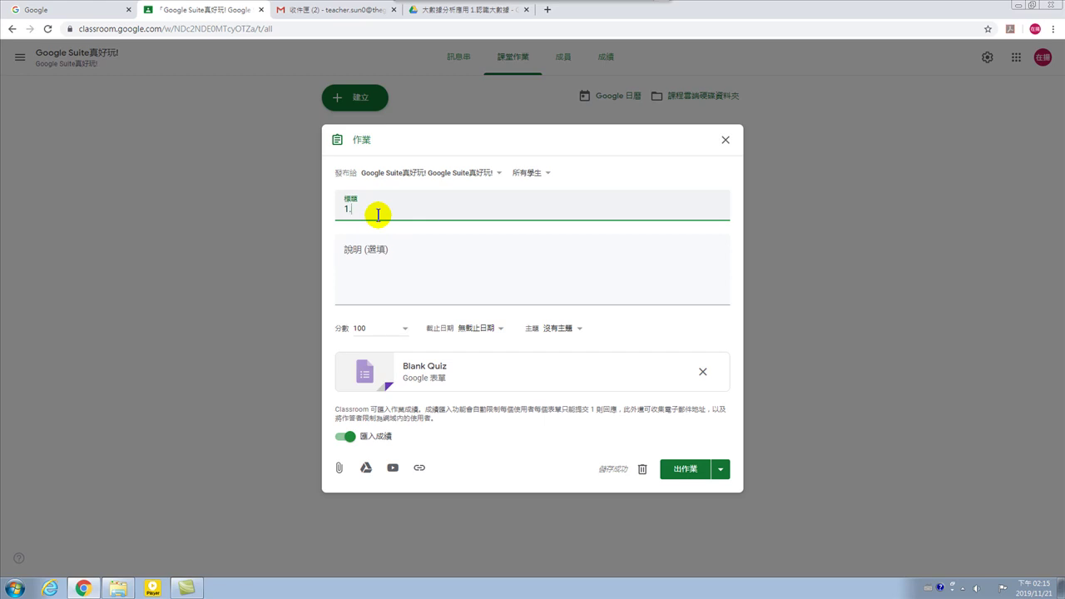
pyautogui.hotkey('ctrl', 'space')
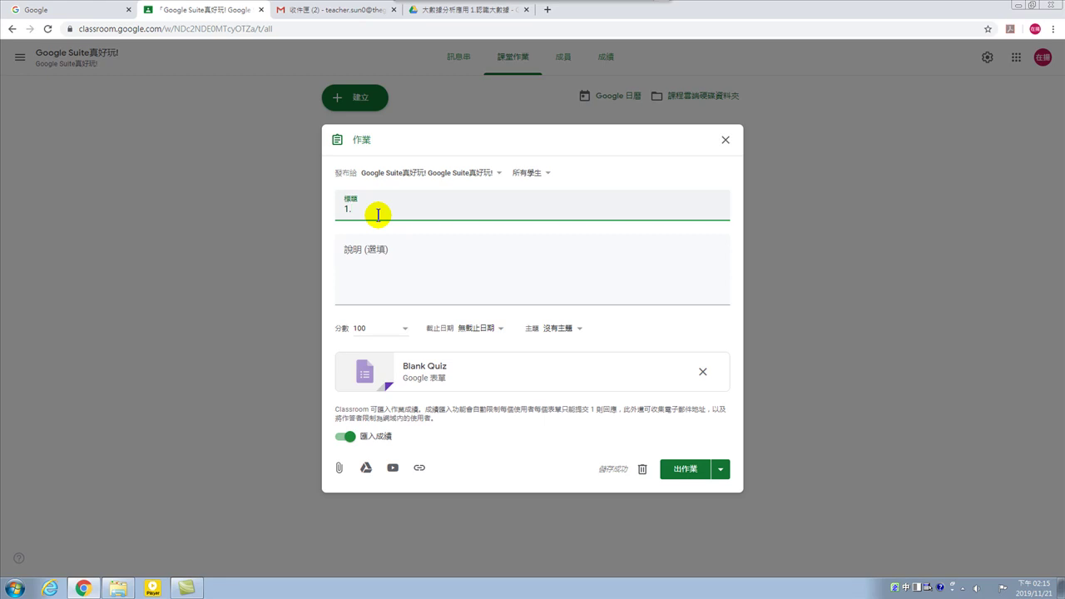
pyautogui.write('什麼')
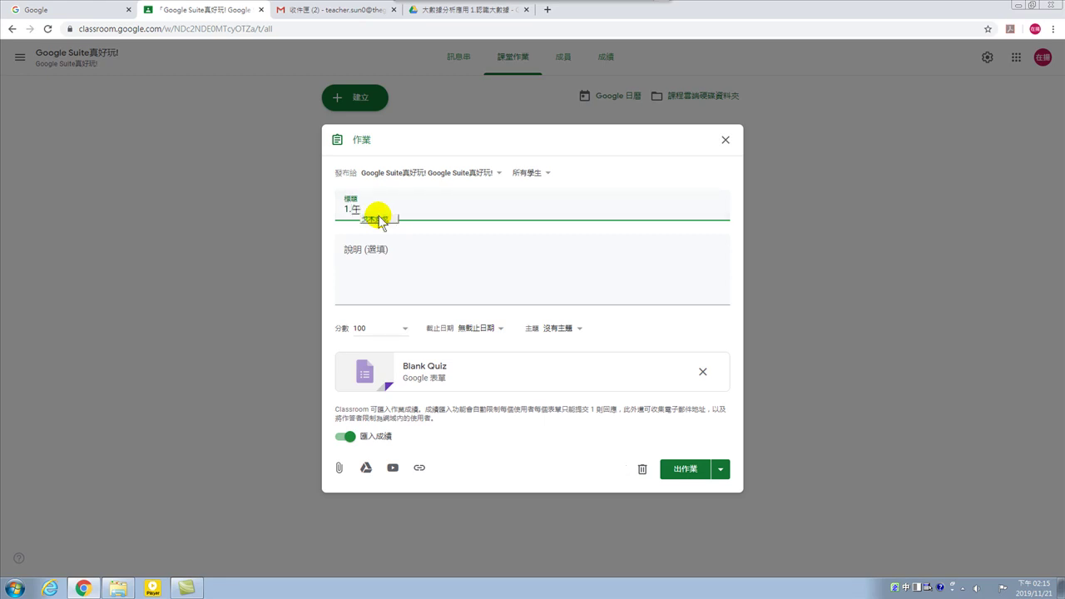
pyautogui.write('是大數據?')
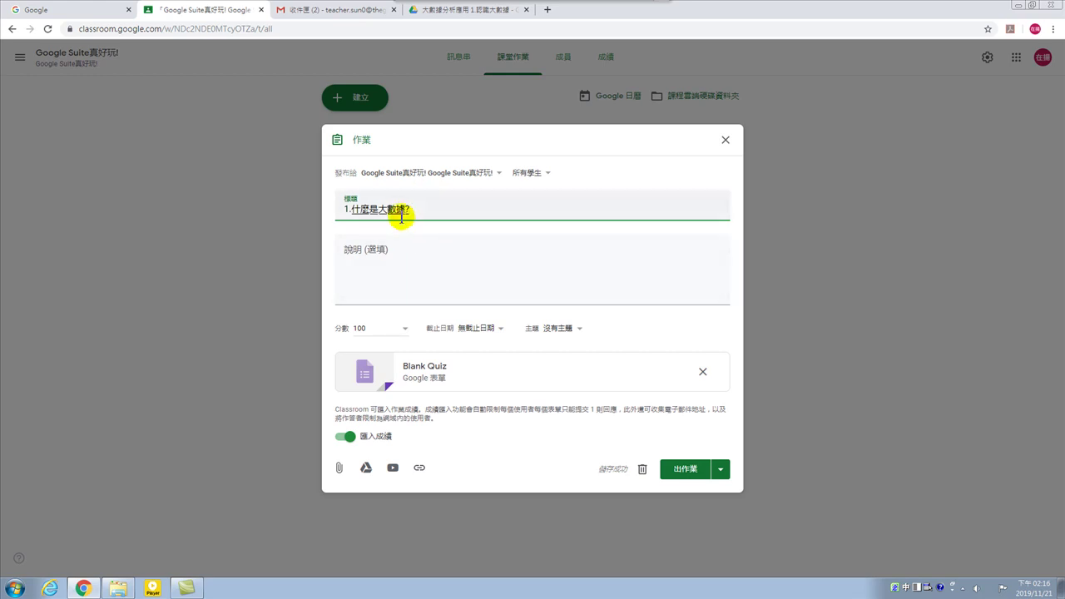
pyautogui.click(363, 138)
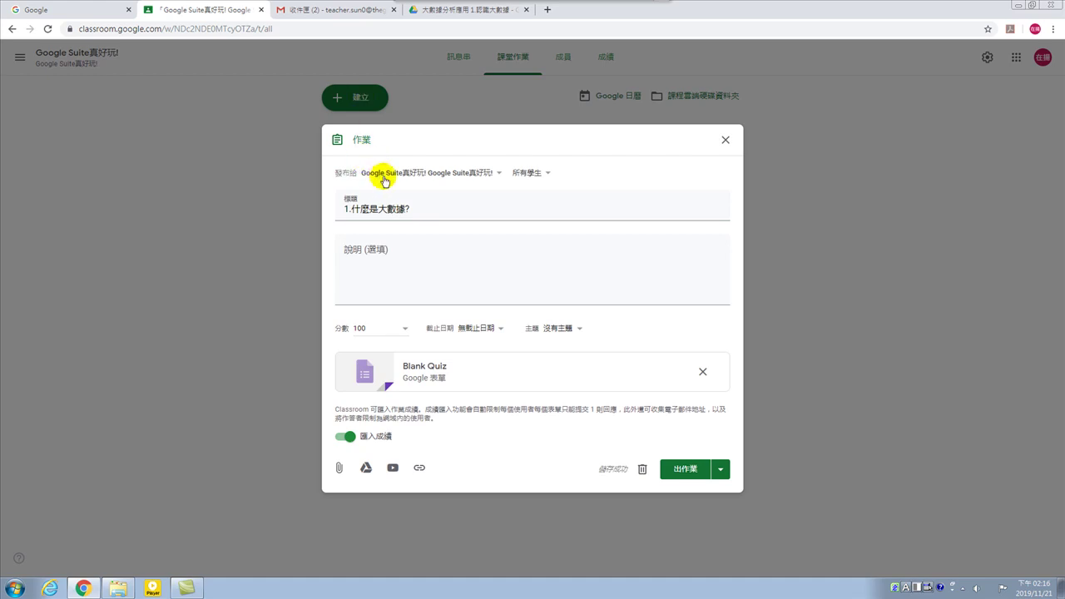
# Revisit the title and description fields and confirm which class receives the assignment.
pyautogui.click(418, 211)
pyautogui.click(416, 266)
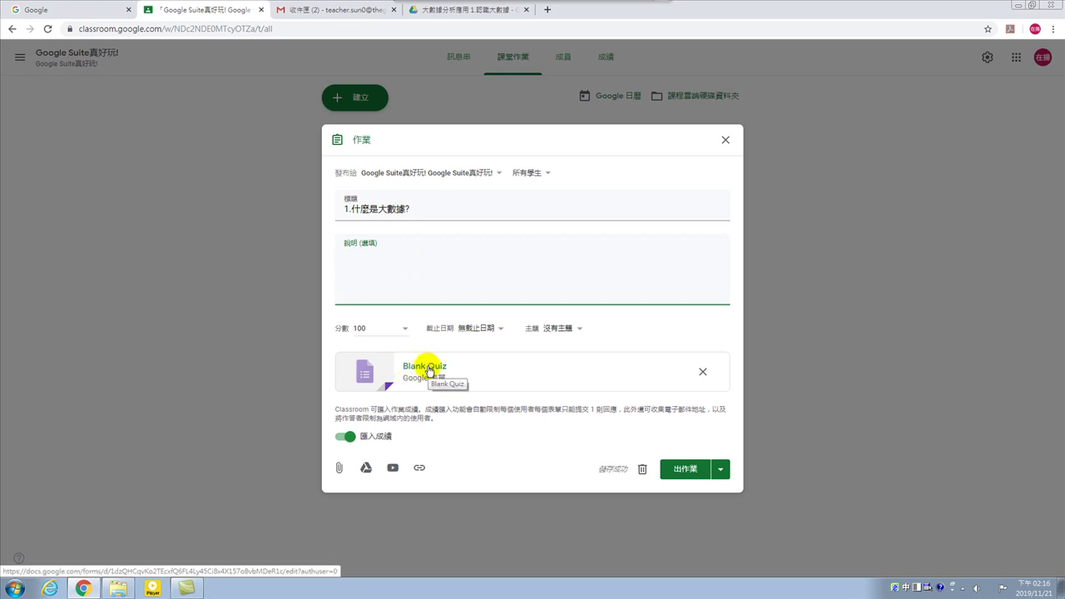
pyautogui.click(476, 176)
pyautogui.click(572, 194)
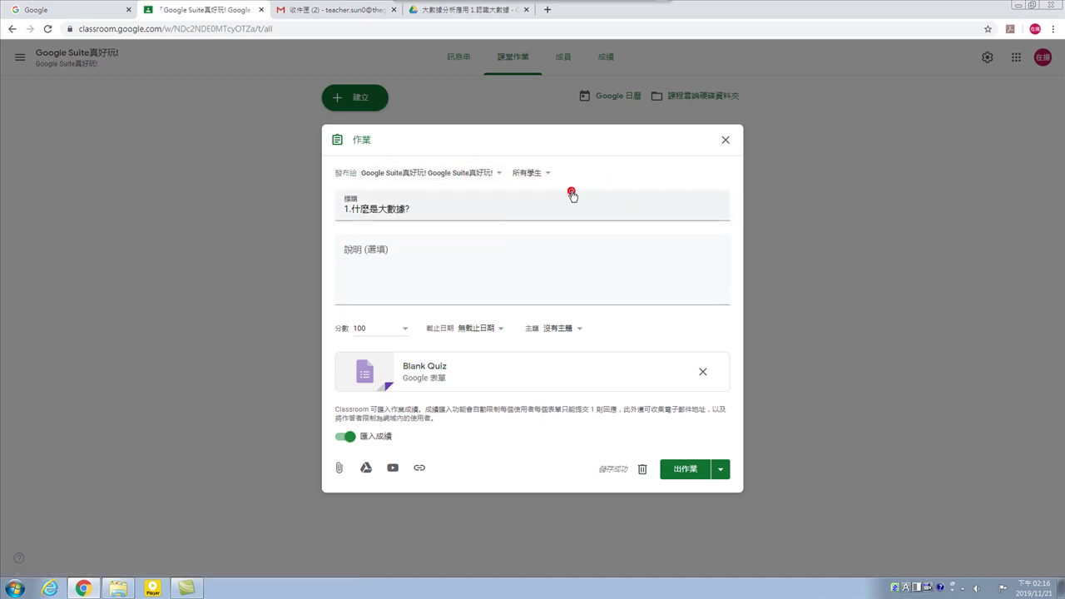
# Close the new quiz assignment drafts opened from the Create menu.
pyautogui.click(725, 141)
pyautogui.click(369, 100)
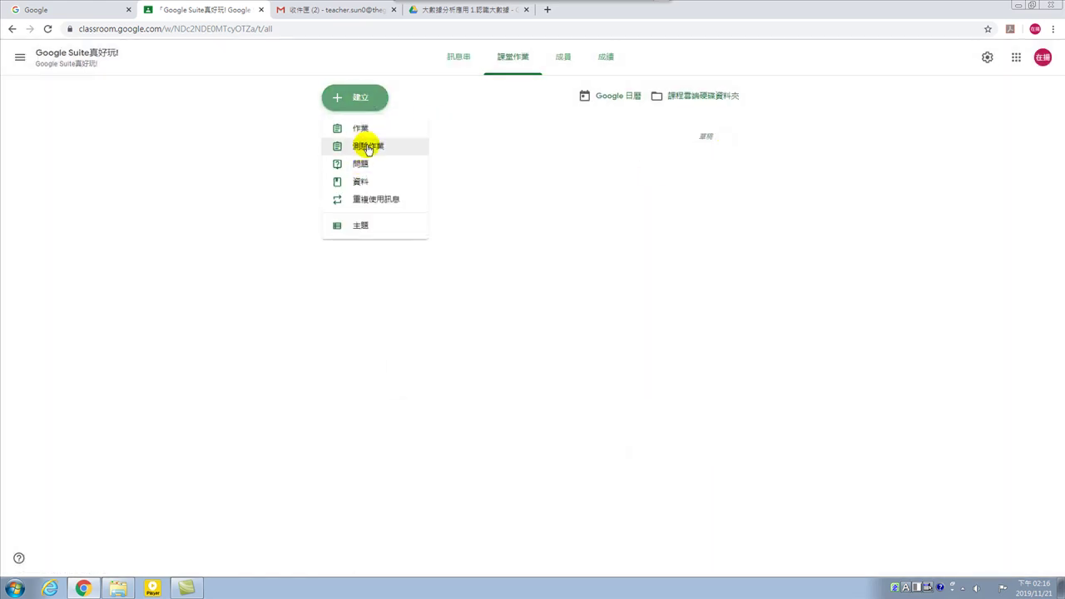
pyautogui.click(367, 147)
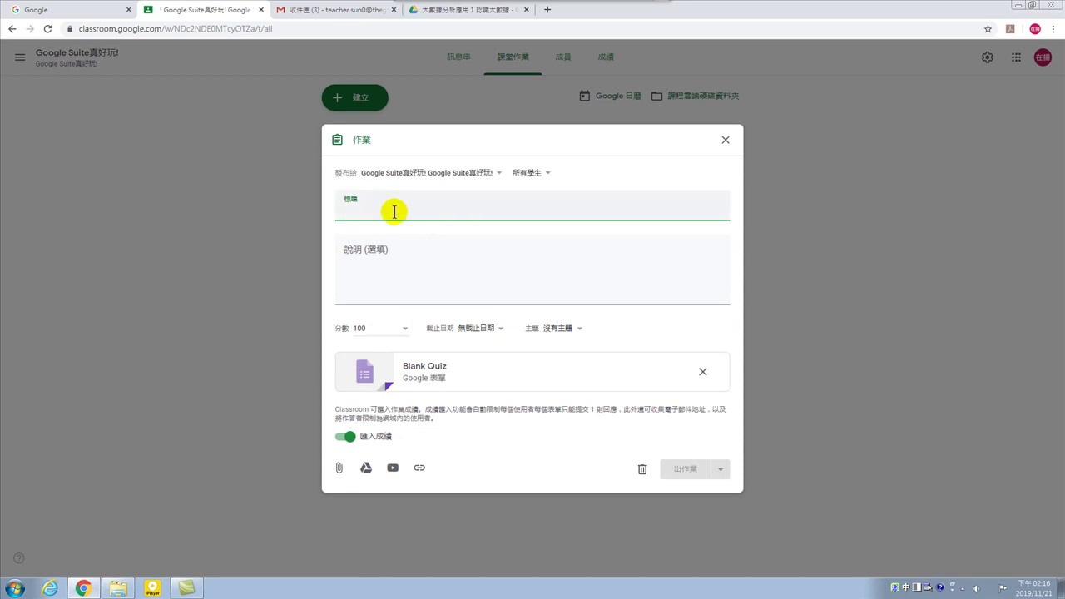
pyautogui.click(725, 140)
pyautogui.click(373, 108)
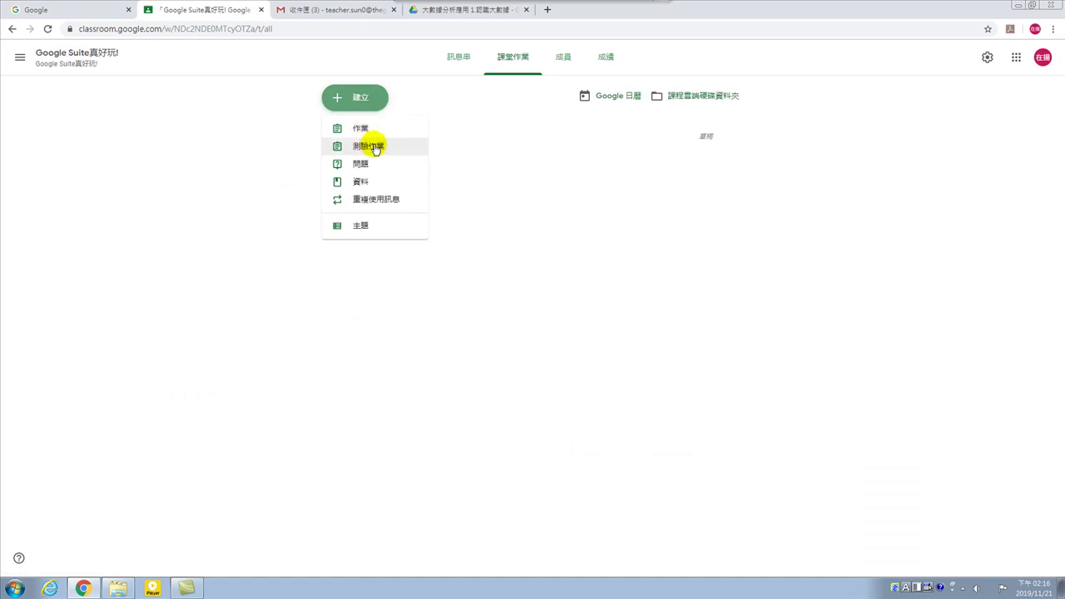
# Dismiss the Create menu, expand 1.什麼是大數據?, and open its attached Blank Quiz form.
pyautogui.click(503, 223)
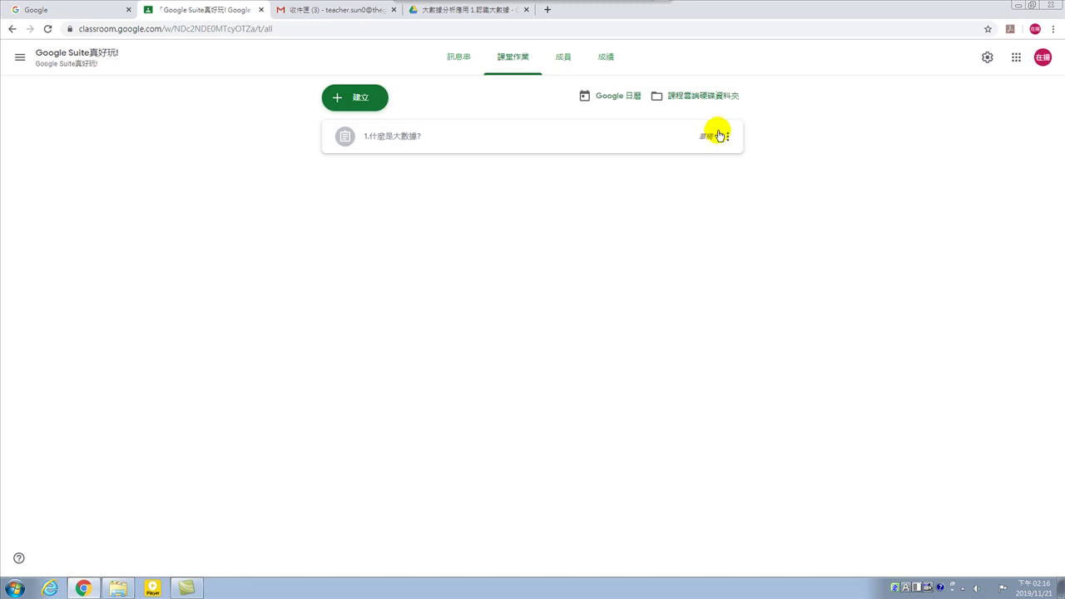
pyautogui.click(388, 136)
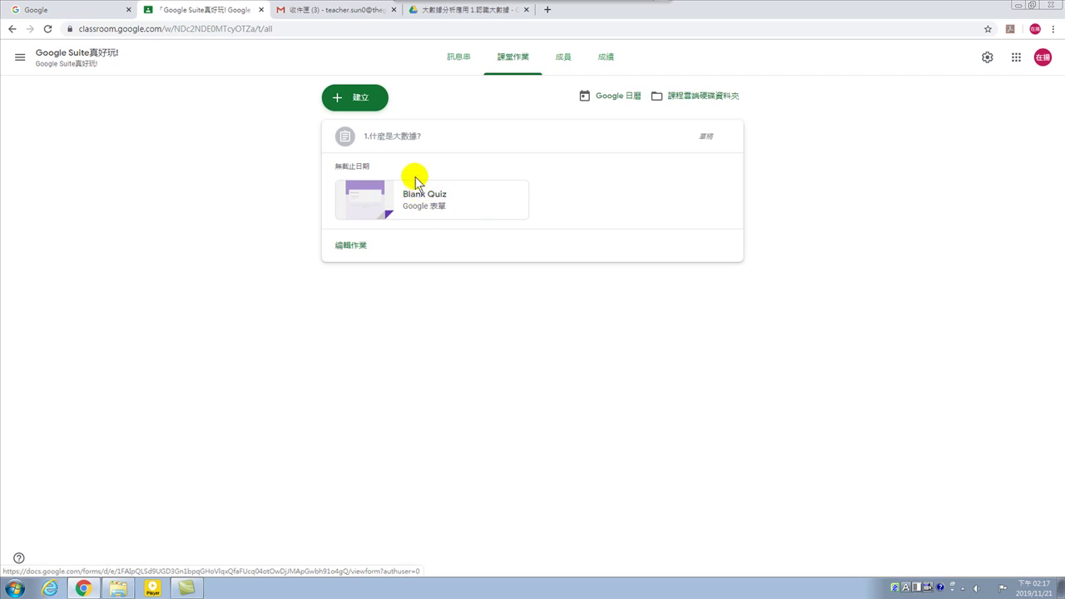
pyautogui.click(422, 198)
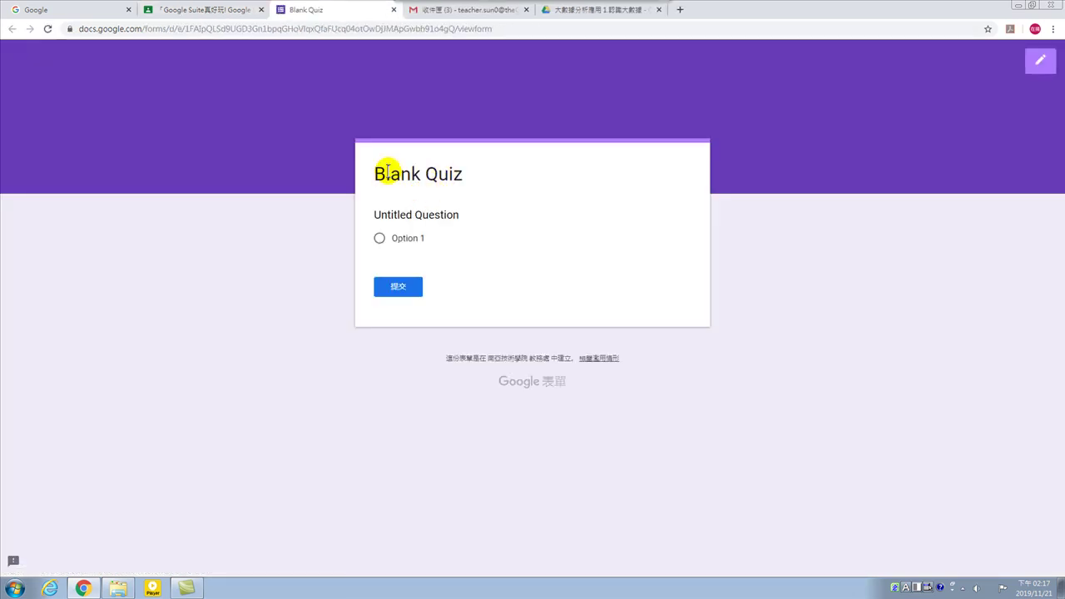
# Submit a test response to the Blank Quiz, then close its tab to return to Classroom.
pyautogui.doubleClick(444, 173)
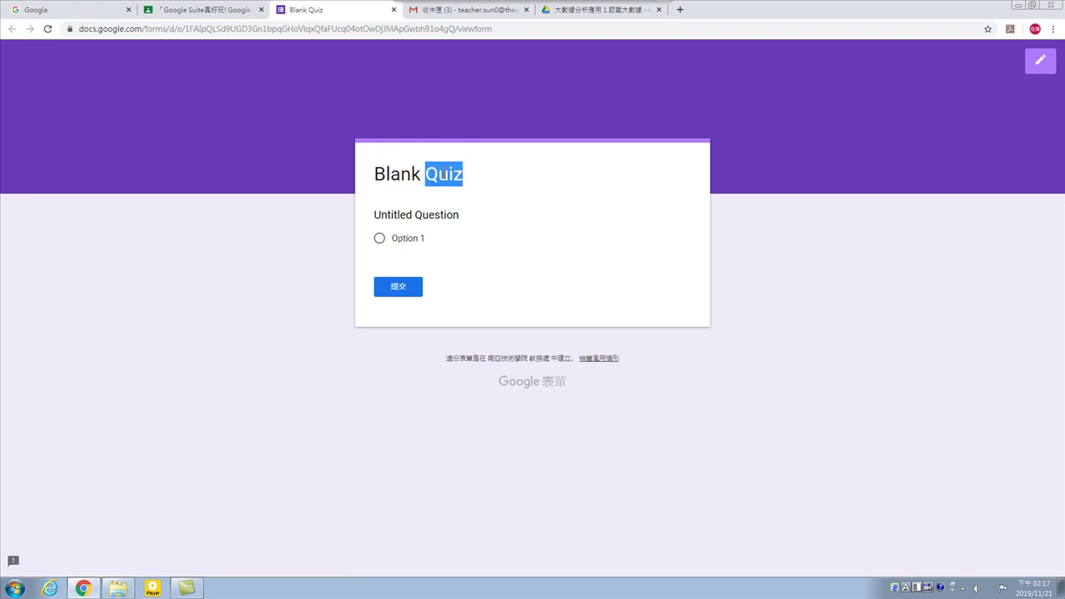
pyautogui.moveTo(374, 172); pyautogui.dragTo(490, 174)
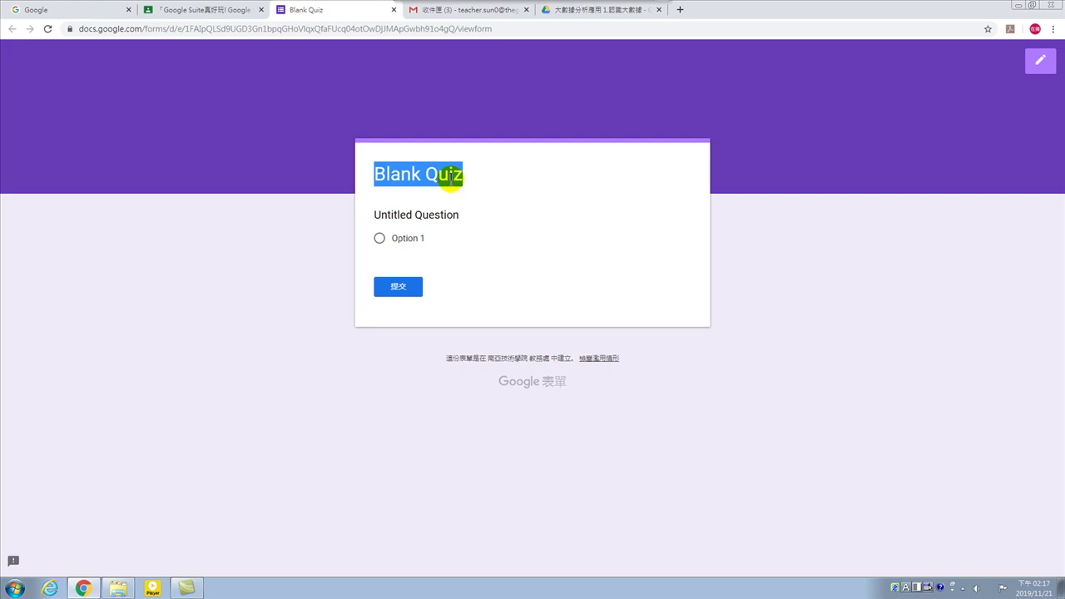
pyautogui.click(388, 216)
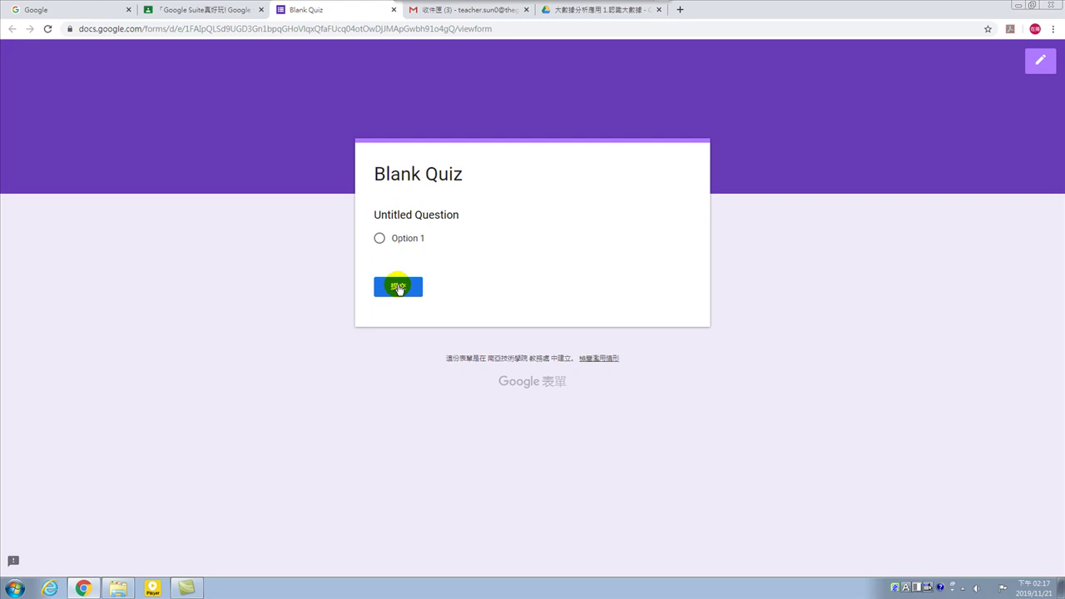
pyautogui.click(398, 286)
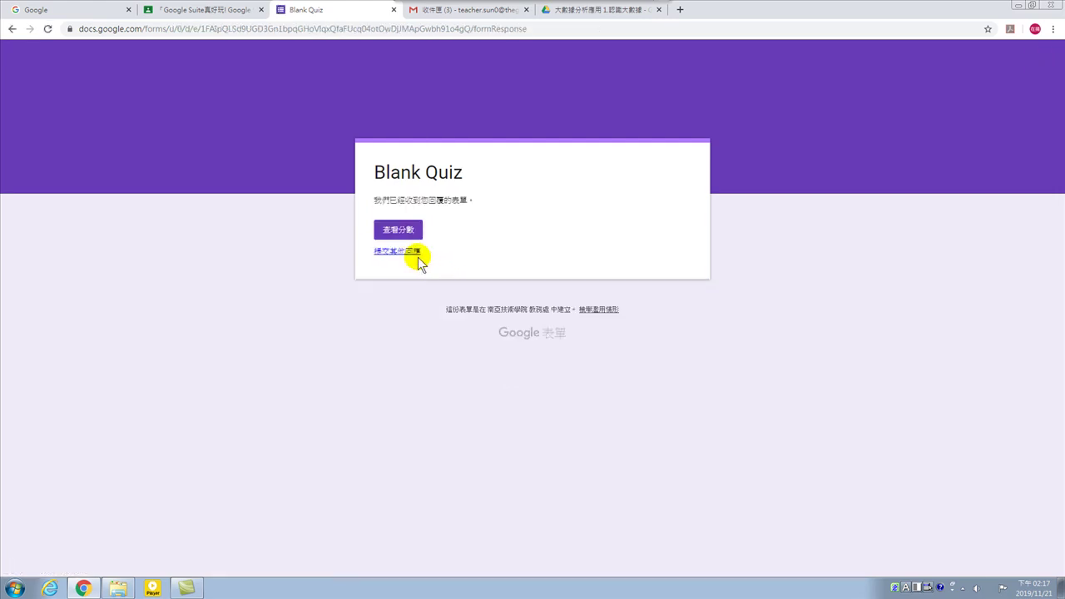
pyautogui.click(402, 257)
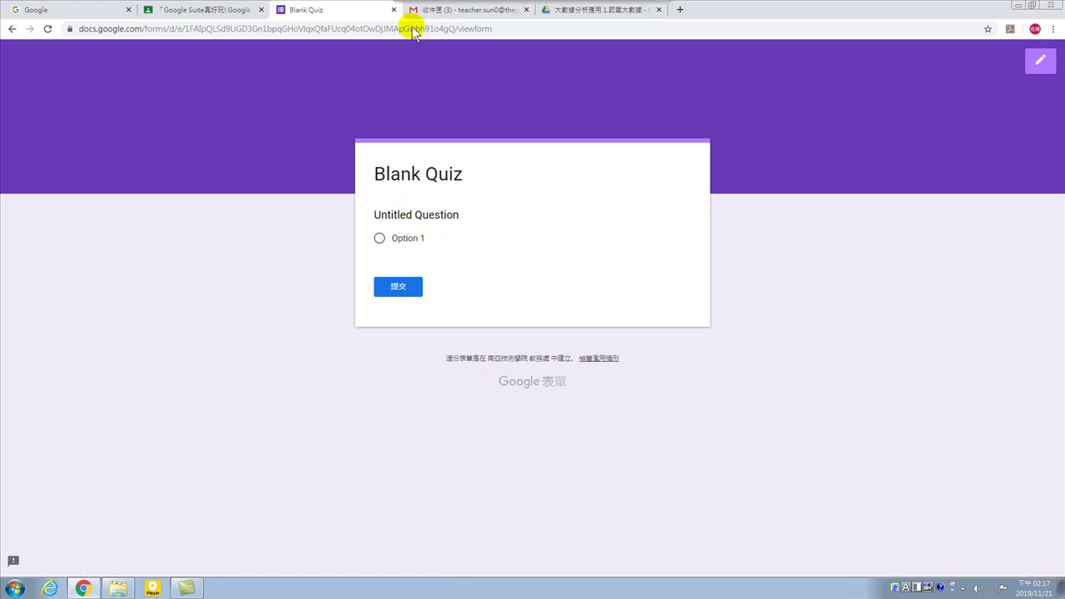
pyautogui.moveTo(387, 12)
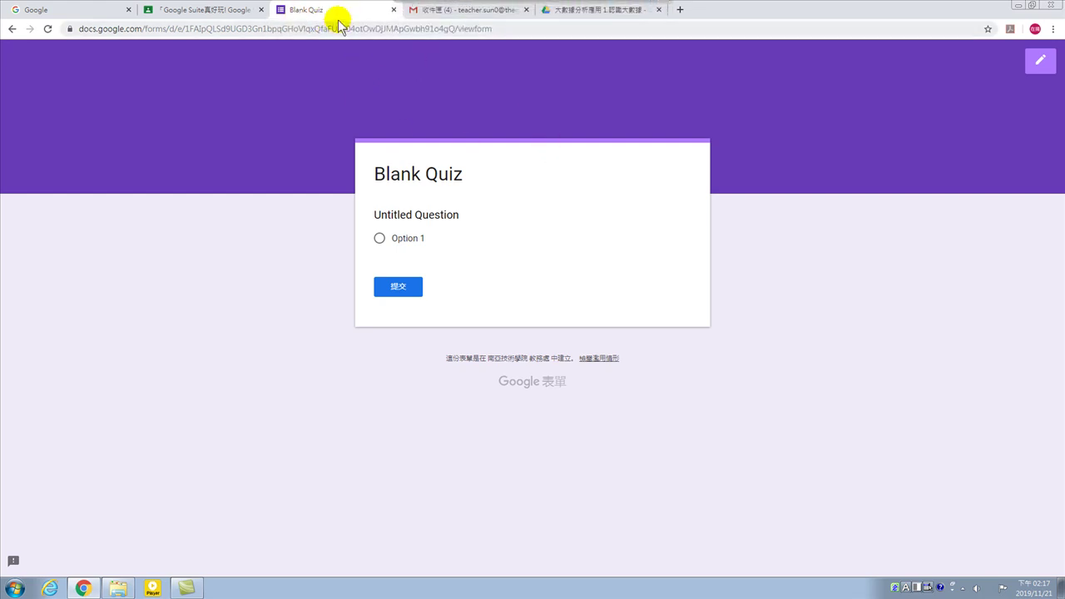
pyautogui.click(395, 11)
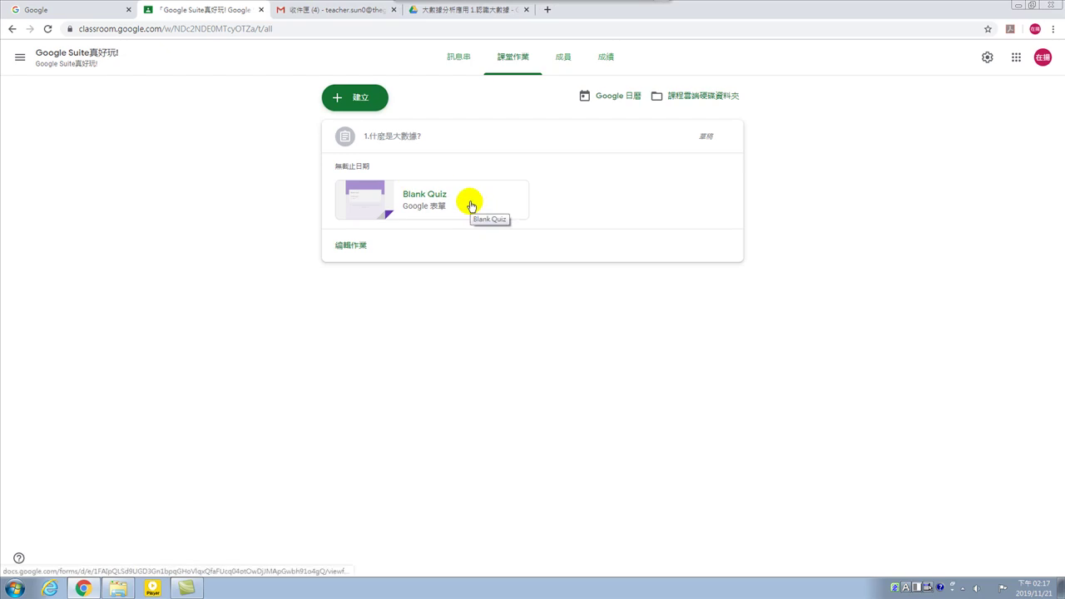
# Briefly open and close the Blank Quiz, then open 1.什麼是大數據? for editing.
pyautogui.click(428, 197)
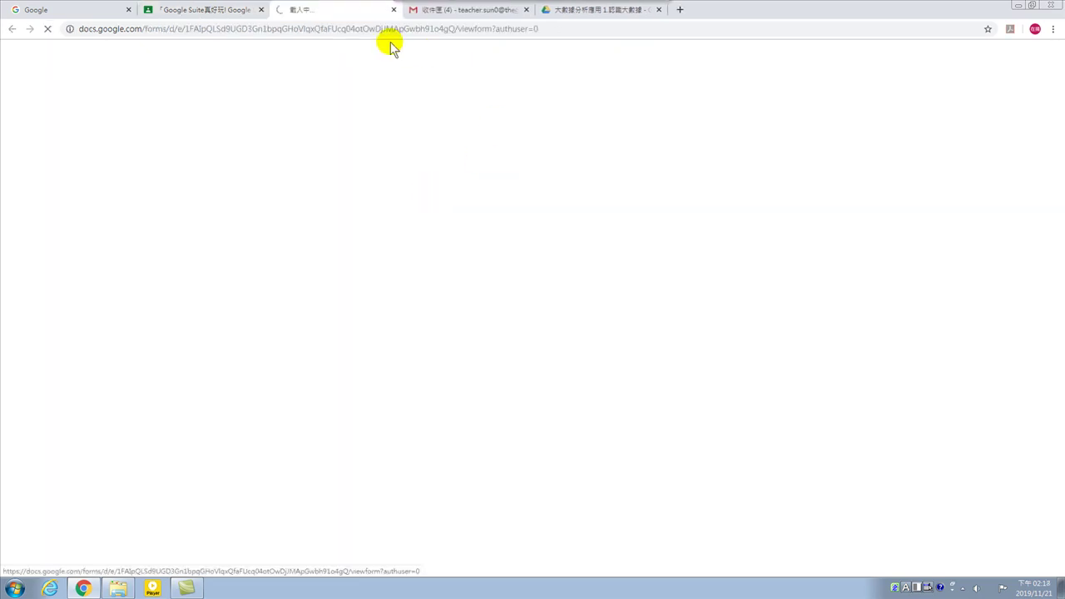
pyautogui.click(393, 10)
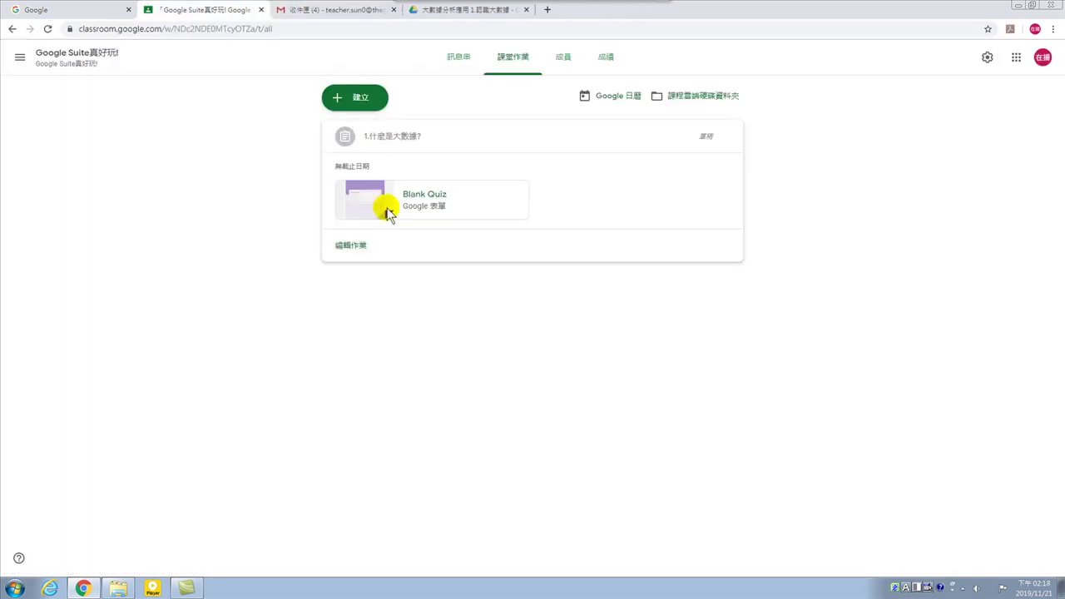
pyautogui.click(350, 246)
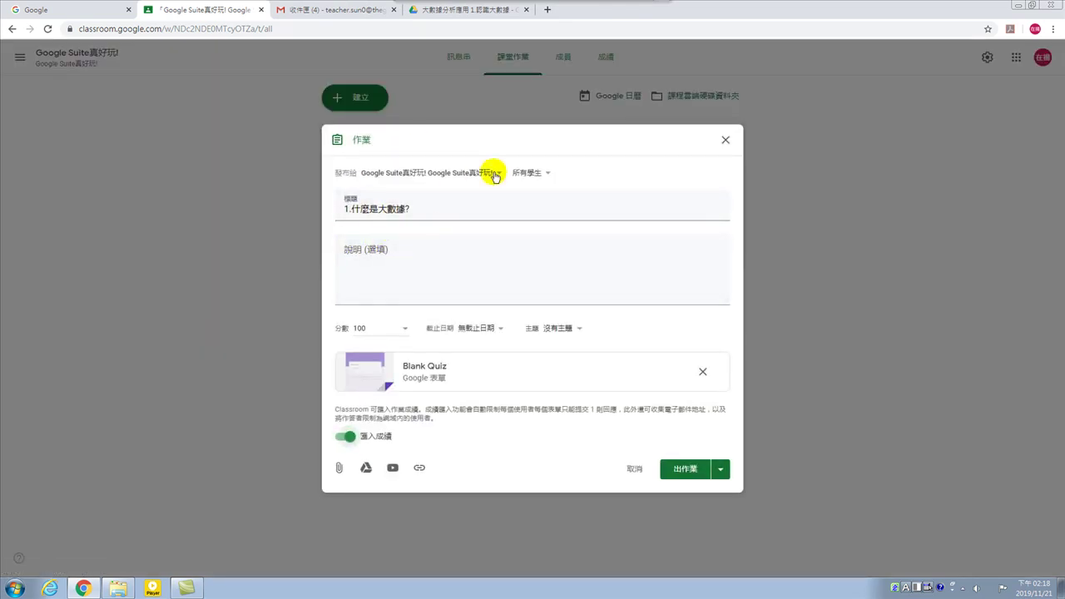
# From the assignment editor, open the attached Blank Quiz form in its own tab.
pyautogui.click(424, 371)
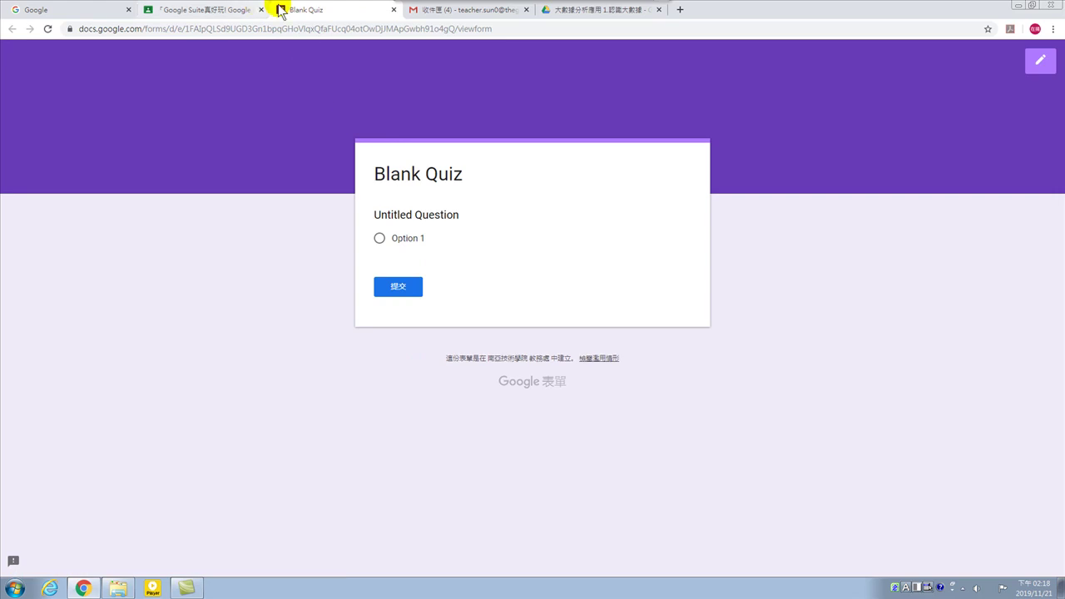
pyautogui.click(394, 9)
pyautogui.click(382, 208)
pyautogui.click(385, 262)
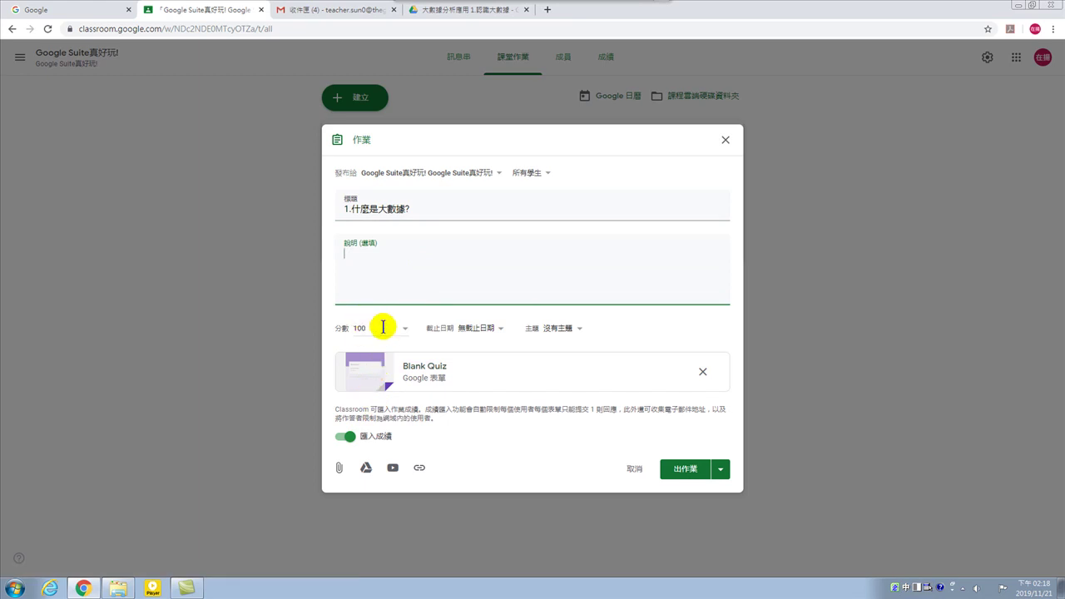
pyautogui.click(390, 207)
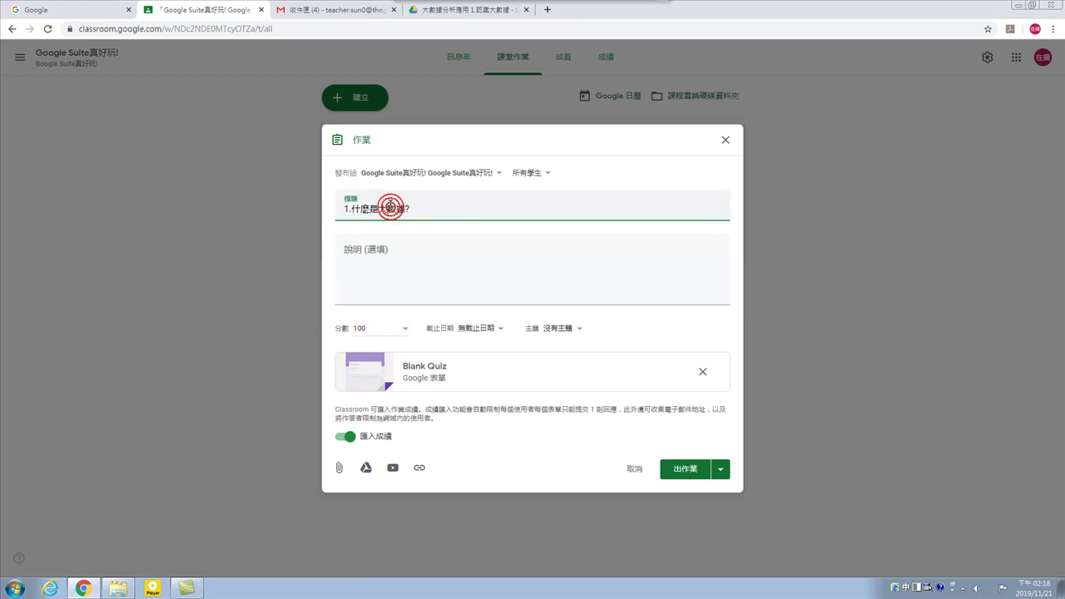
pyautogui.click(416, 252)
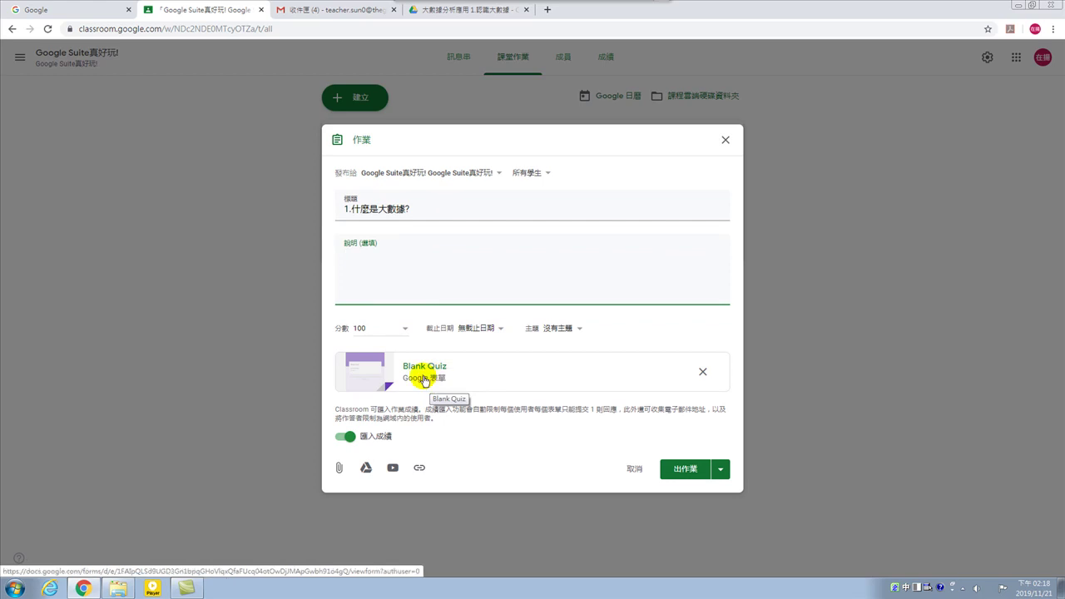
pyautogui.click(424, 379)
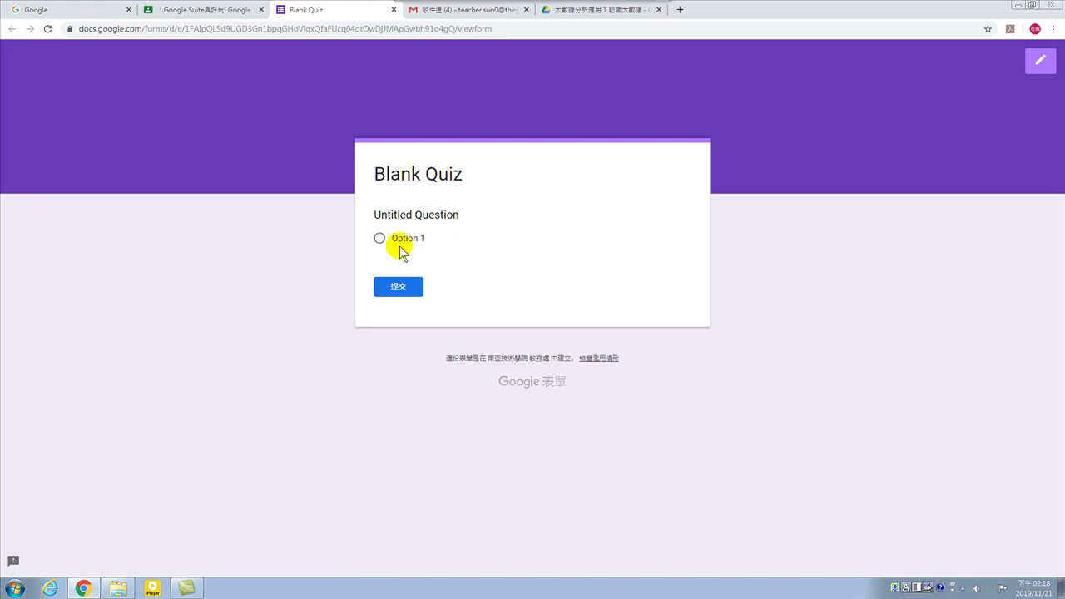
# Pick Option 1 on the quiz's response page, then choose to stay on the page.
pyautogui.click(377, 238)
pyautogui.tripleClick(409, 213)
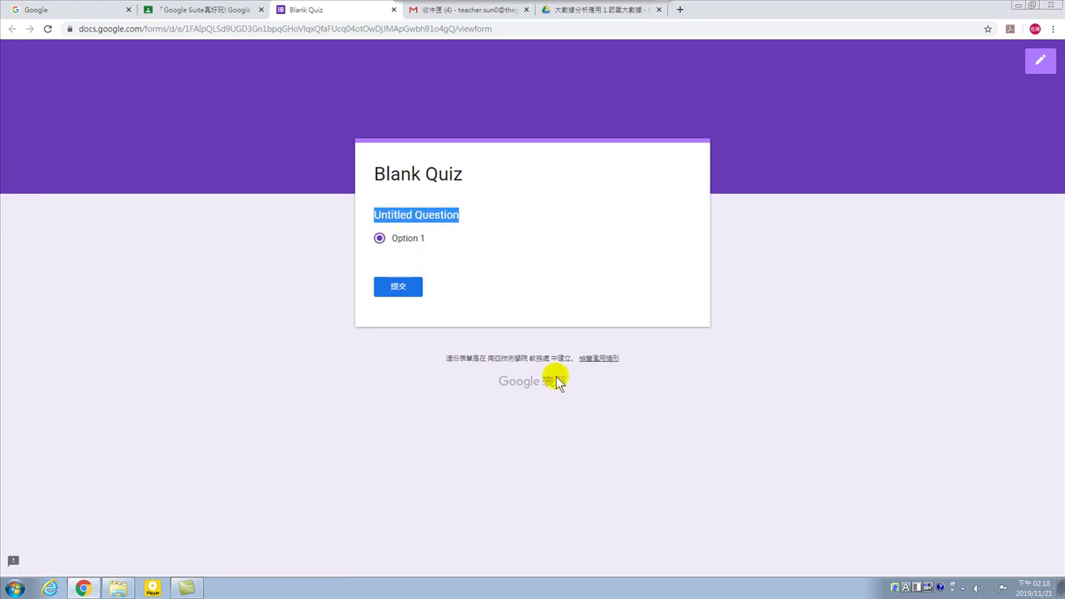
pyautogui.click(393, 10)
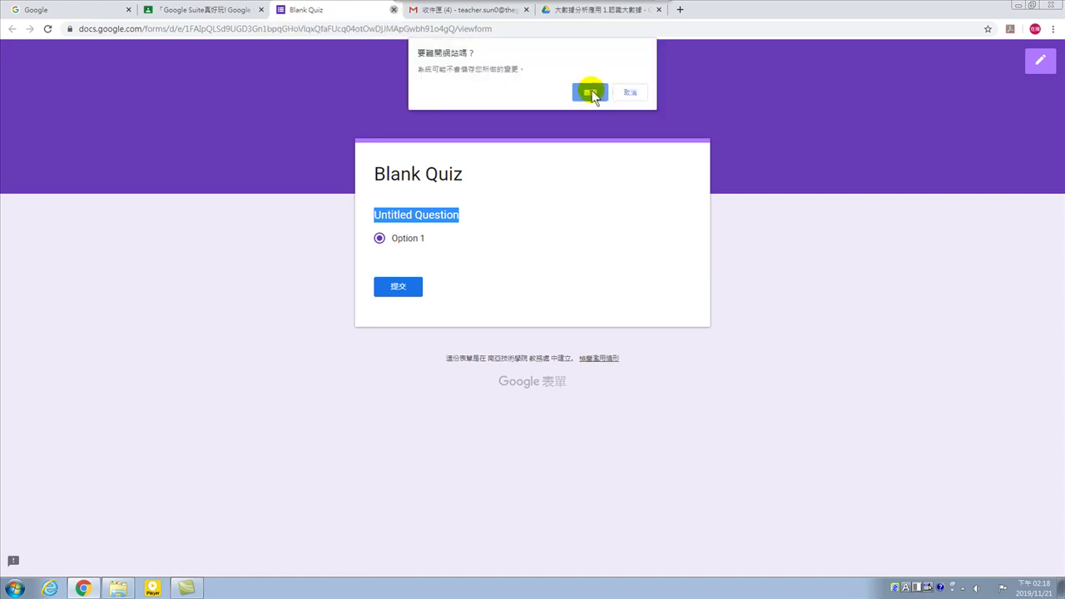
pyautogui.click(629, 92)
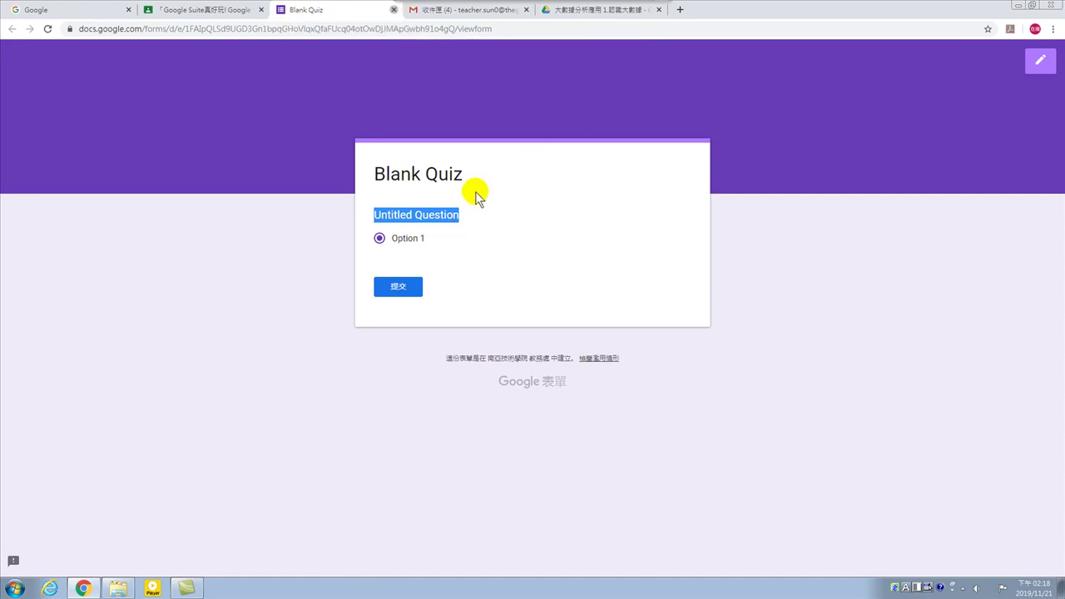
pyautogui.click(590, 185)
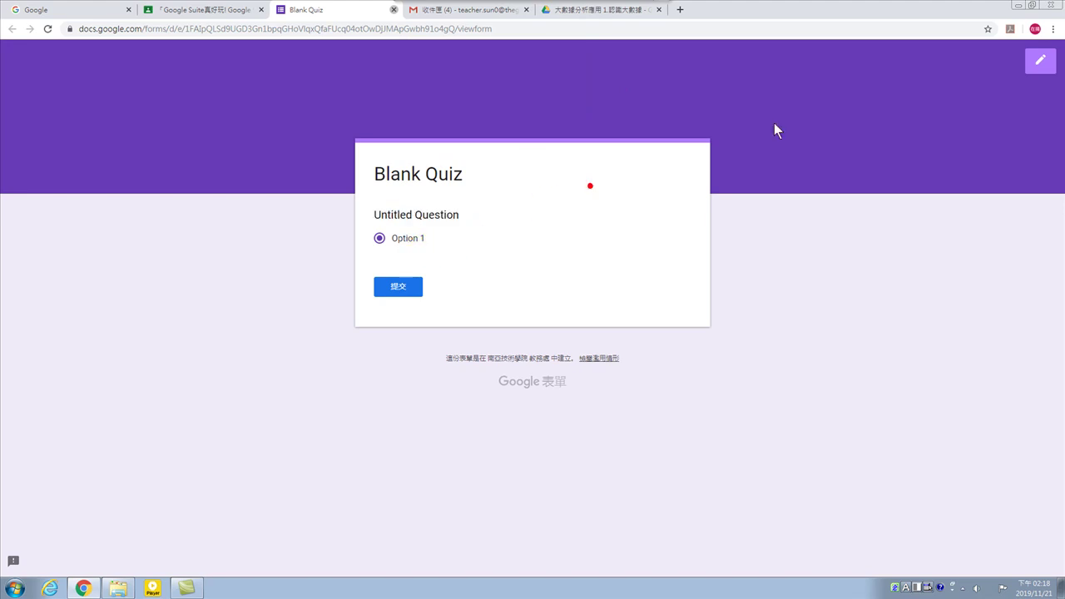
# Switch the Blank Quiz into the Forms editor and select its title for renaming.
pyautogui.click(1039, 64)
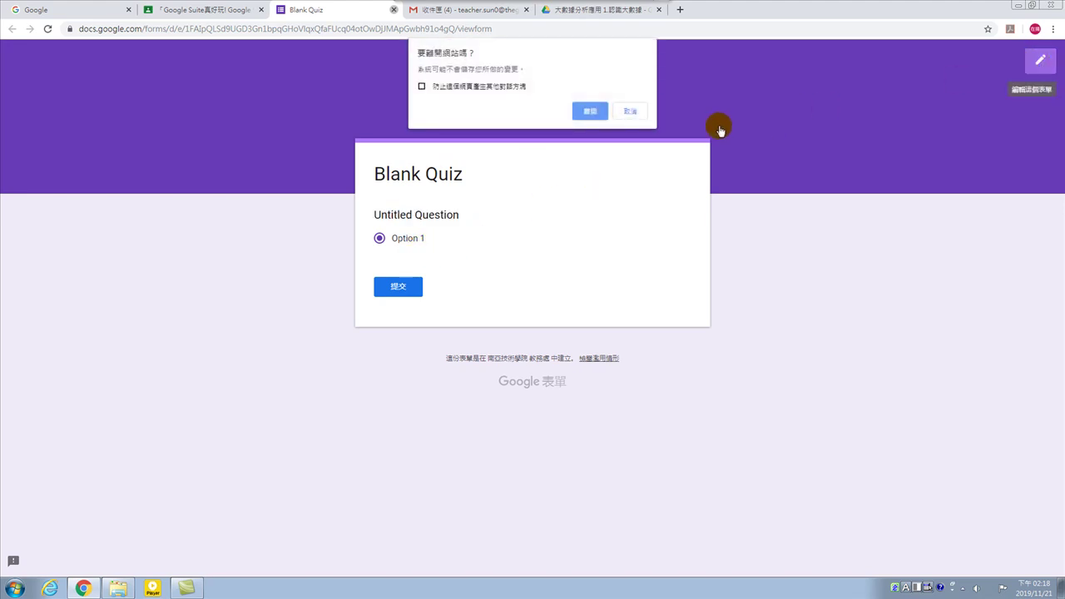
pyautogui.click(588, 109)
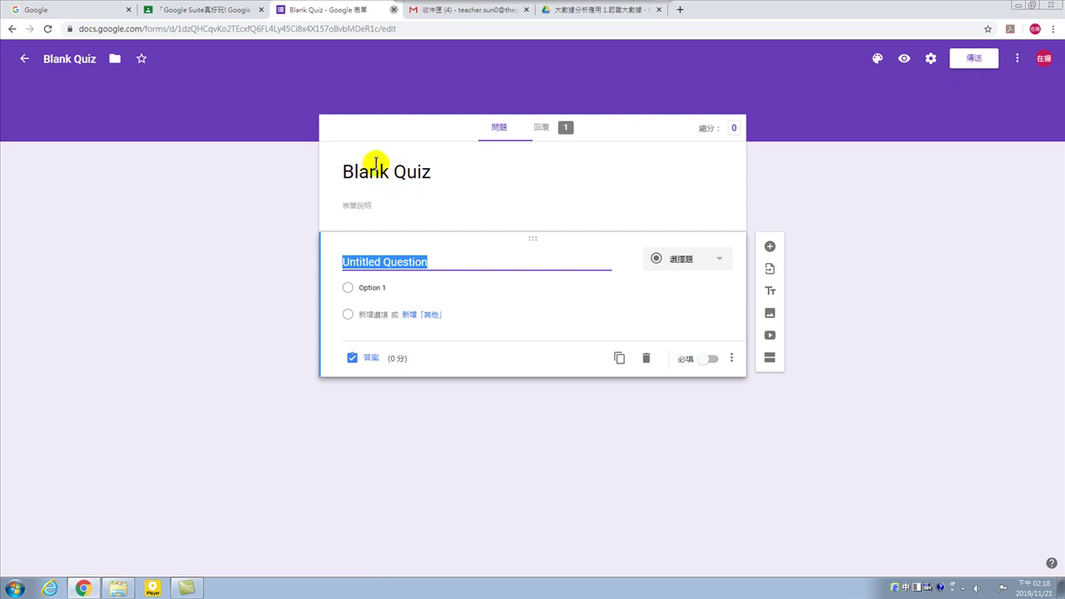
pyautogui.click(343, 172)
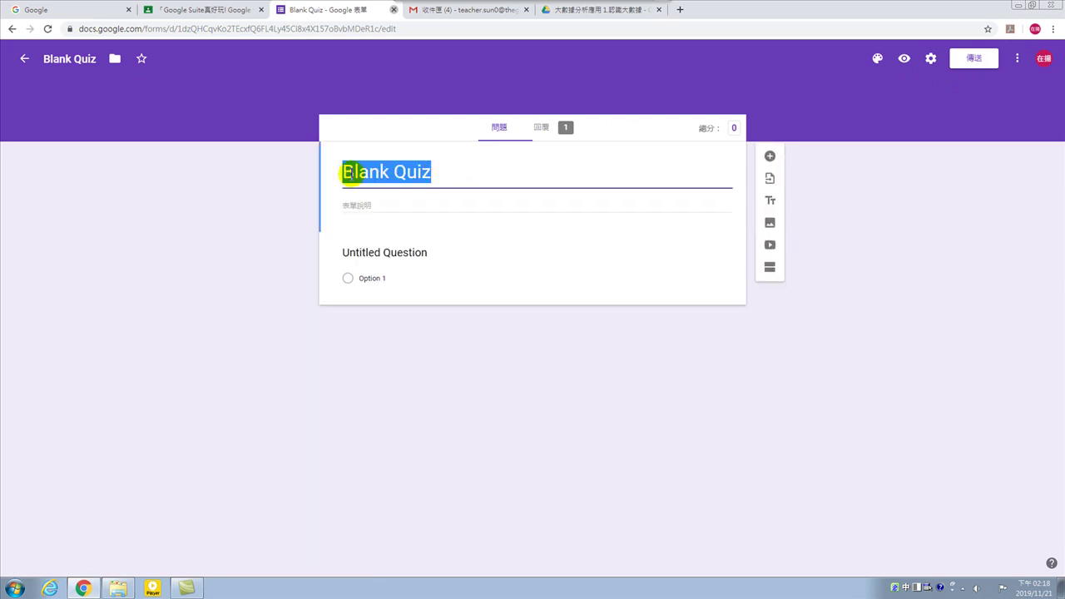
# Title the form 第01單元測驗 and enter the first question as 1.什麼是大數據?
pyautogui.write('0')
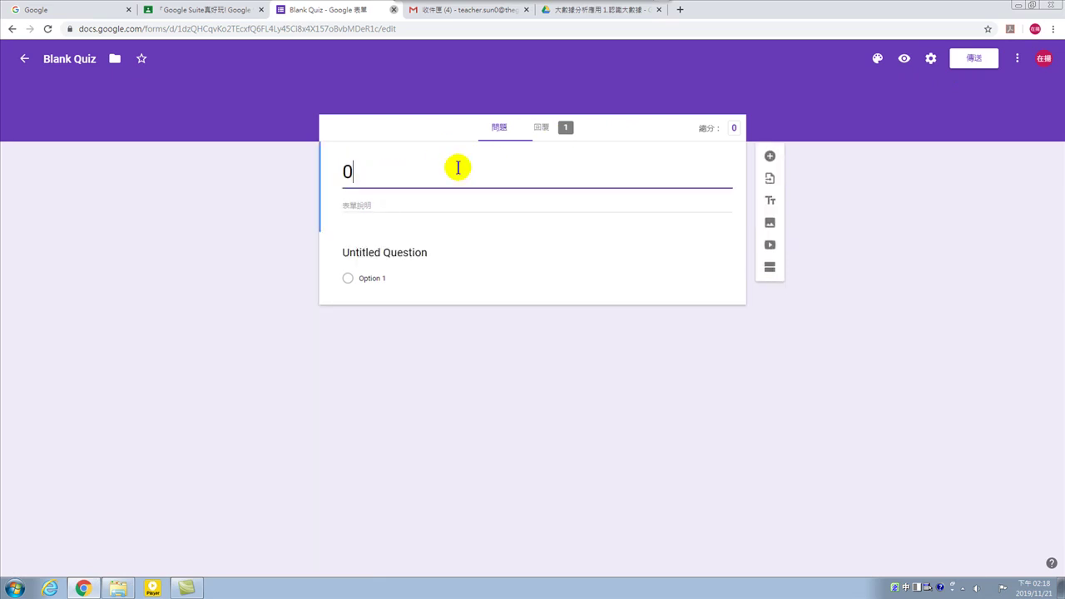
pyautogui.press('BackSpace')
pyautogui.write('ㄥ')
pyautogui.write('第')
pyautogui.write('01單')
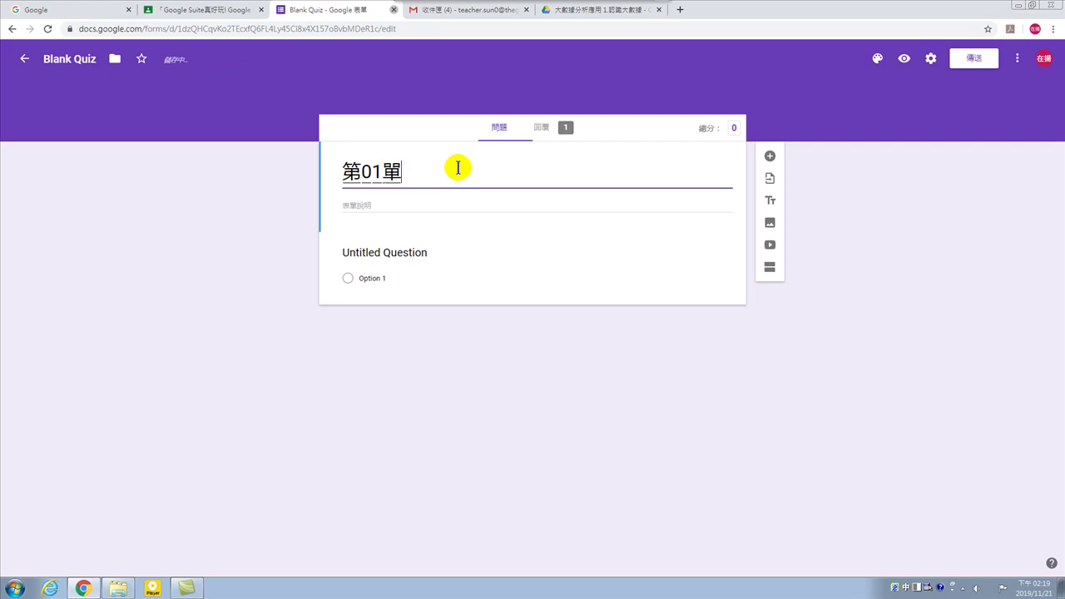
pyautogui.write('元測')
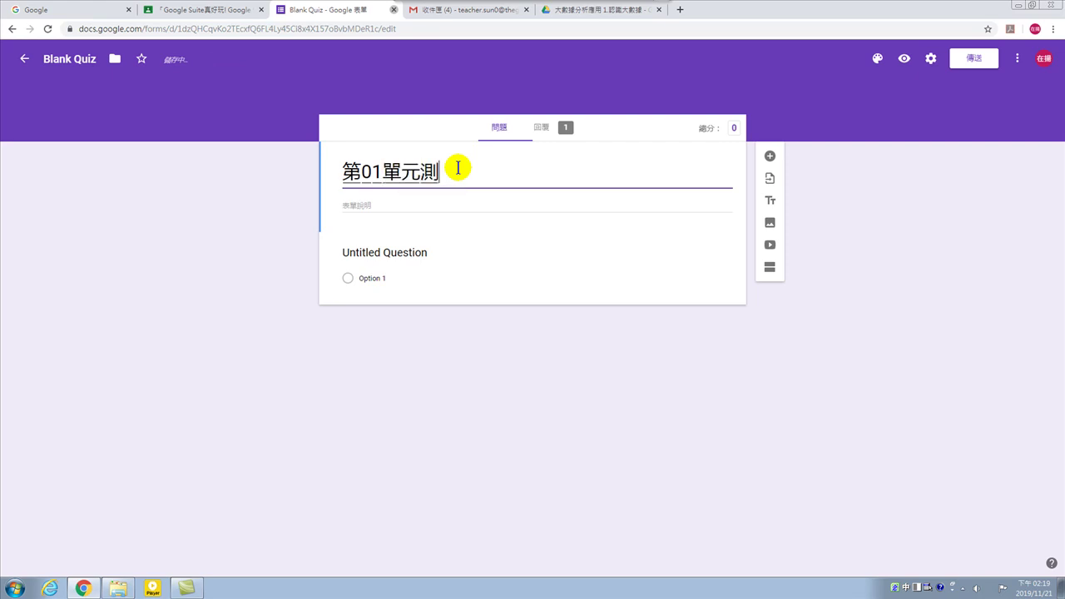
pyautogui.write('驗')
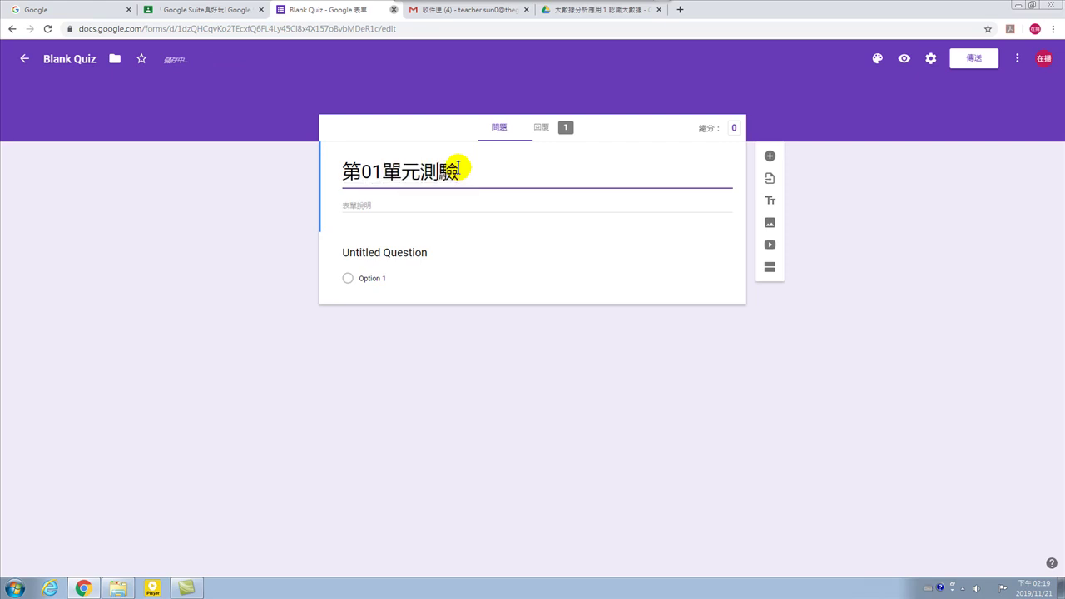
pyautogui.click(374, 251)
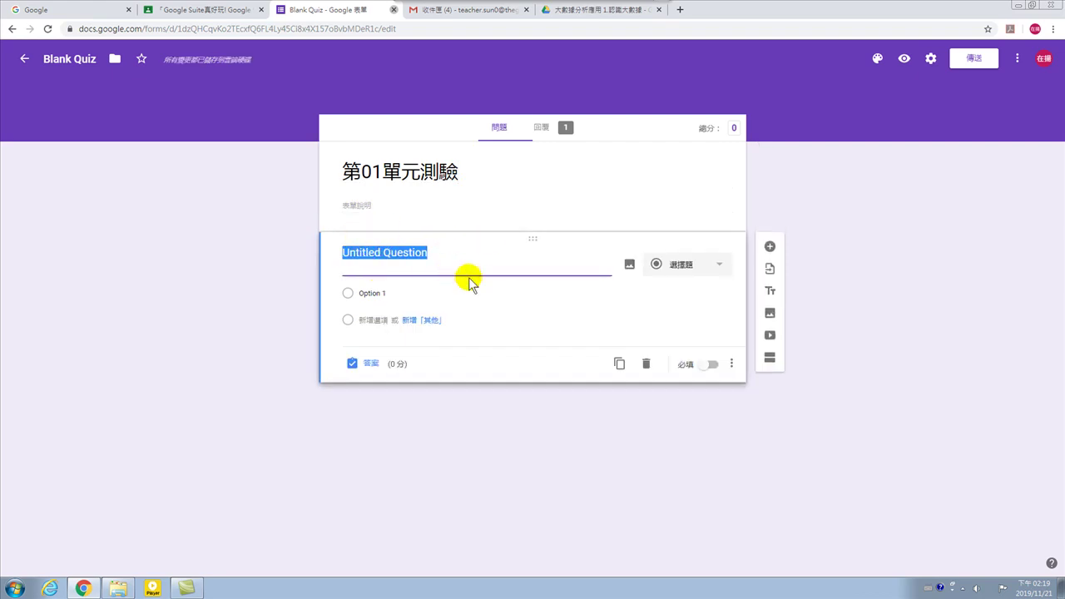
pyautogui.write('1')
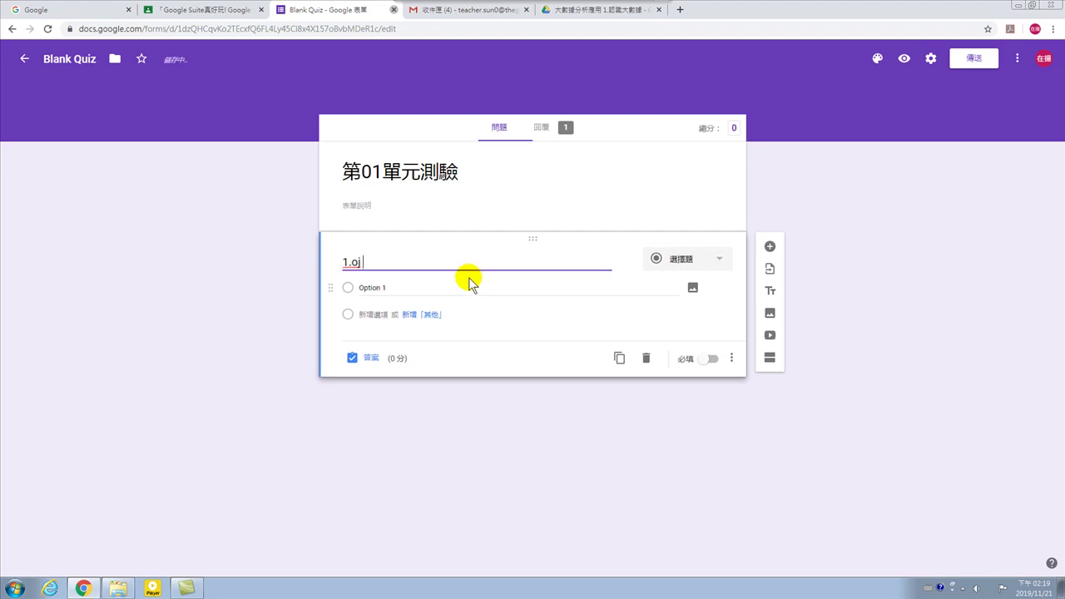
pyautogui.write('.什麼')
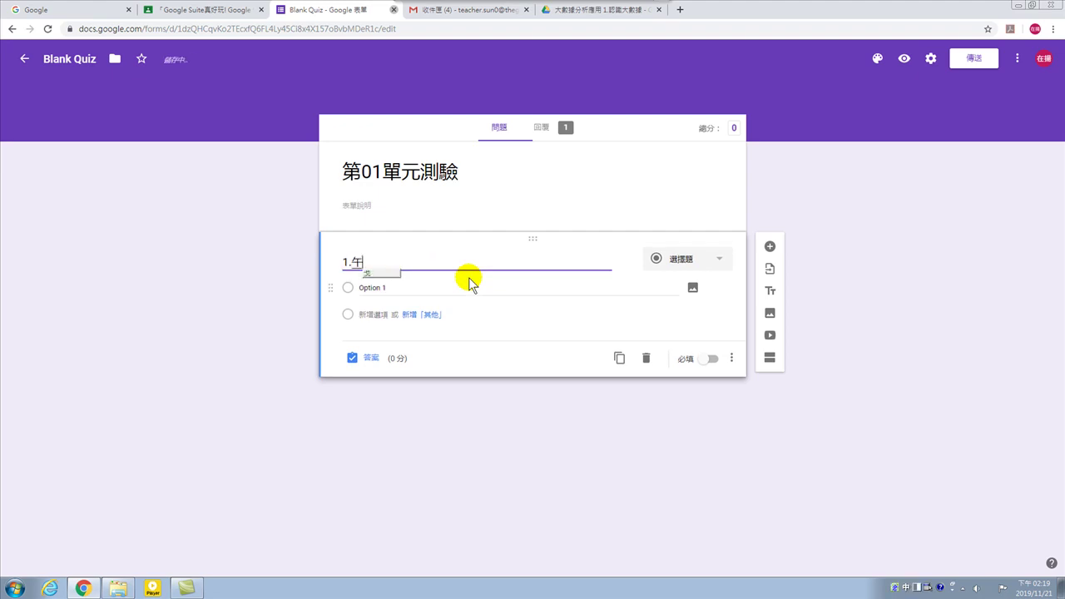
pyautogui.write('大')
pyautogui.write('是大數')
pyautogui.write('據')
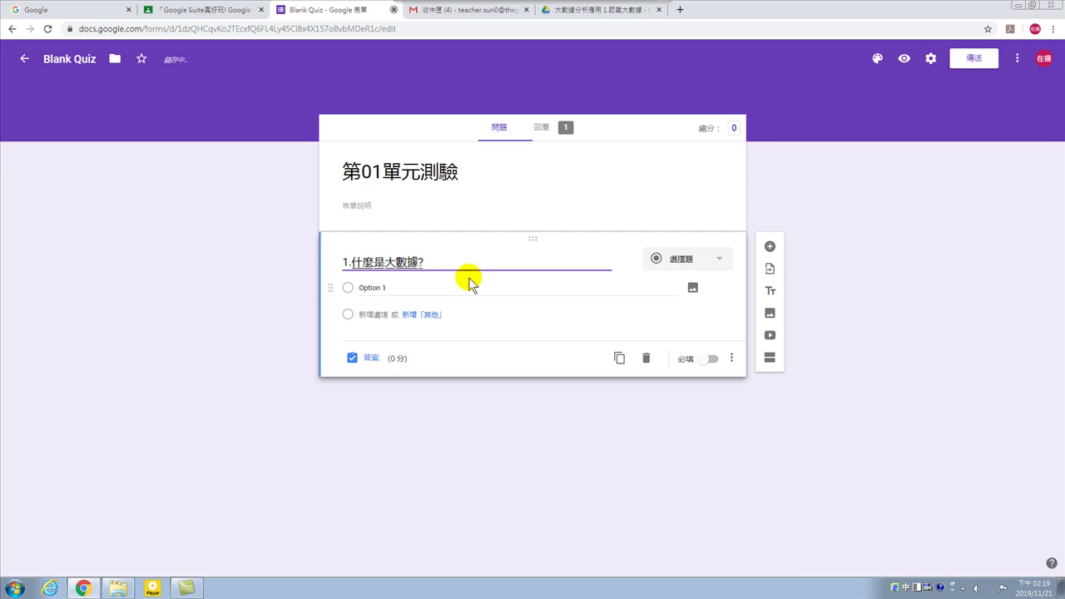
# Enter question 1's choices: 一萬筆記錄, 每天都有數千筆資料, 大量的資料, 以上皆是.
pyautogui.click(404, 288)
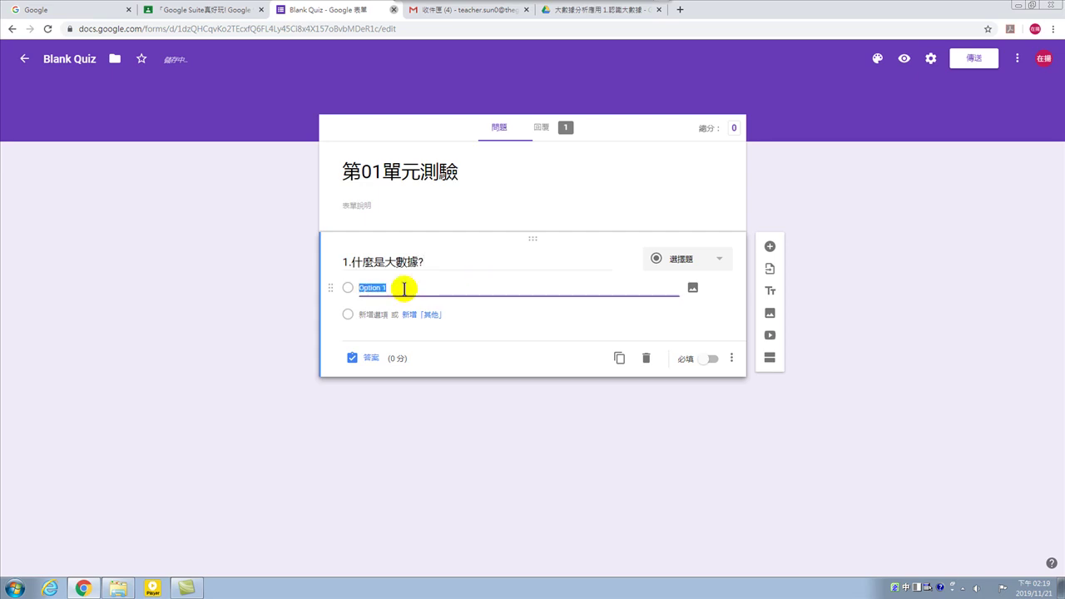
pyautogui.write('一團亂')
pyautogui.click(375, 316)
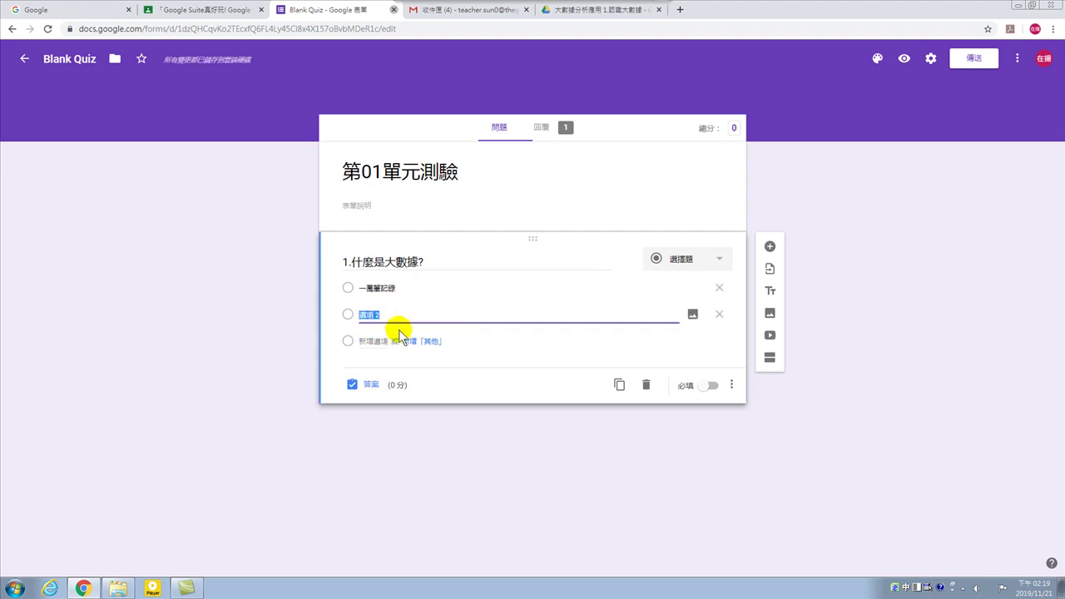
pyautogui.write('雲')
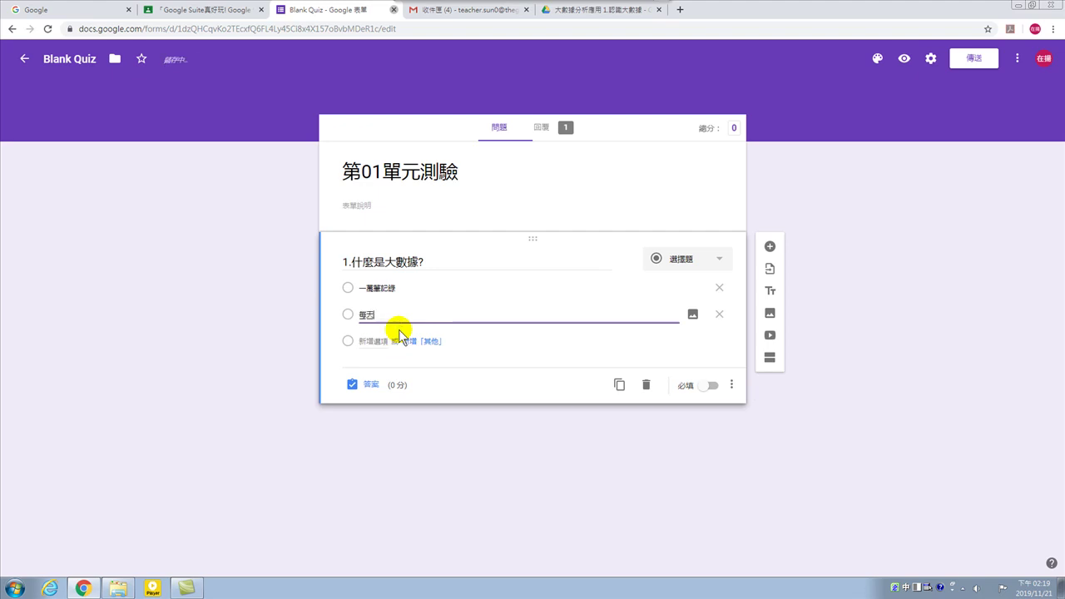
pyautogui.write('丟郵劃')
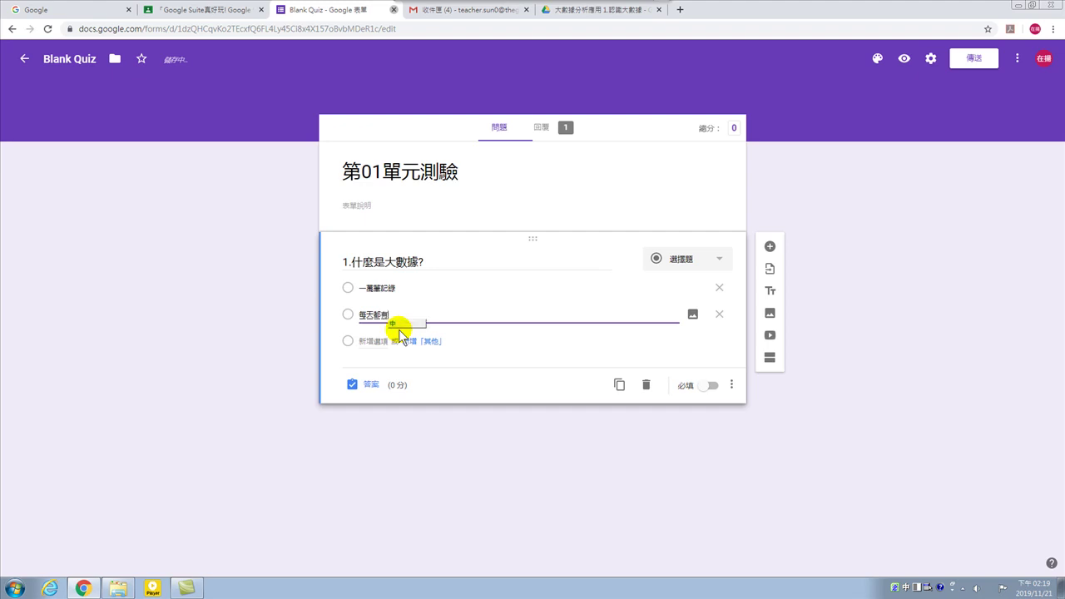
pyautogui.write('都有數字')
pyautogui.write('筆資料')
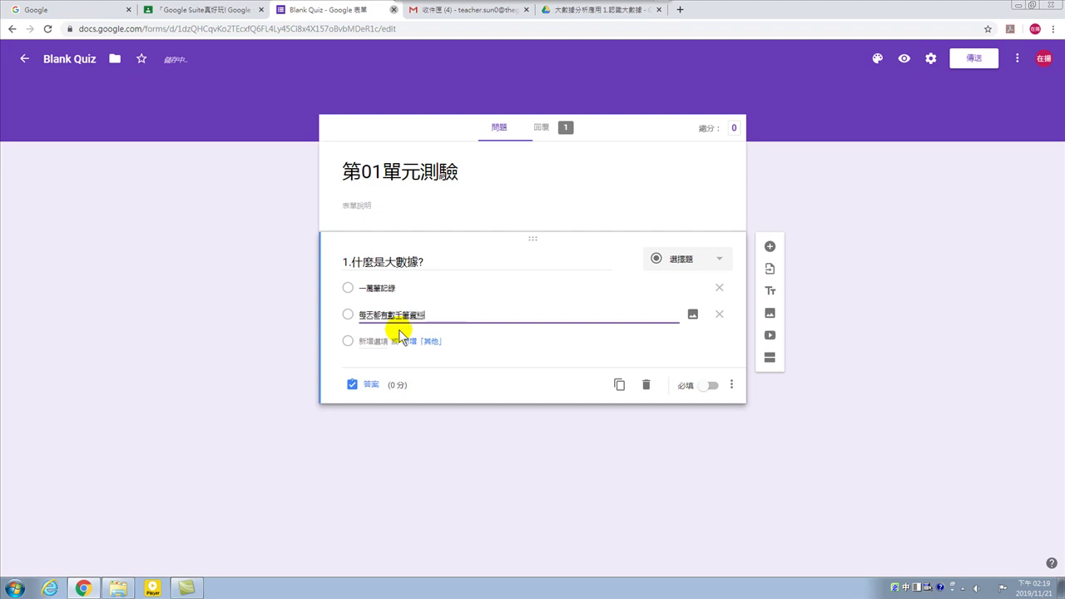
pyautogui.click(373, 341)
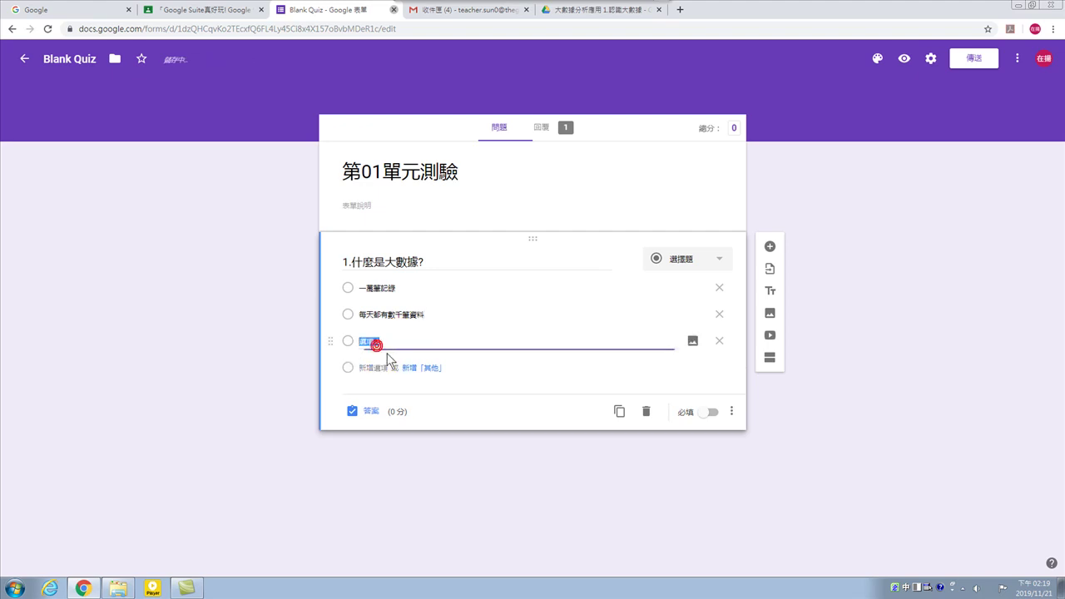
pyautogui.write('ㄊ')
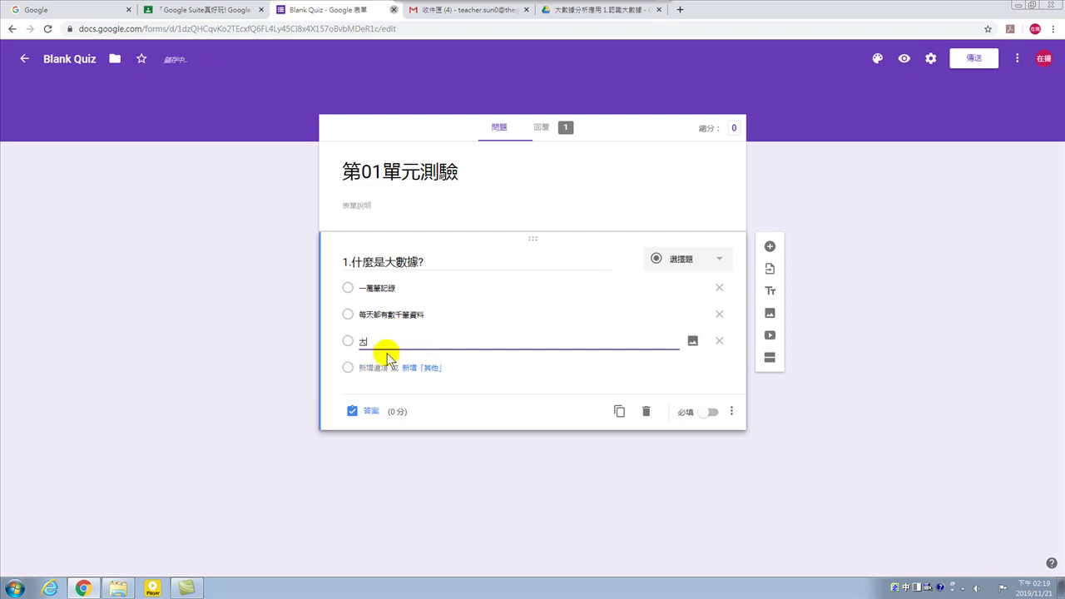
pyautogui.press('space')
pyautogui.write('資料')
pyautogui.click(375, 367)
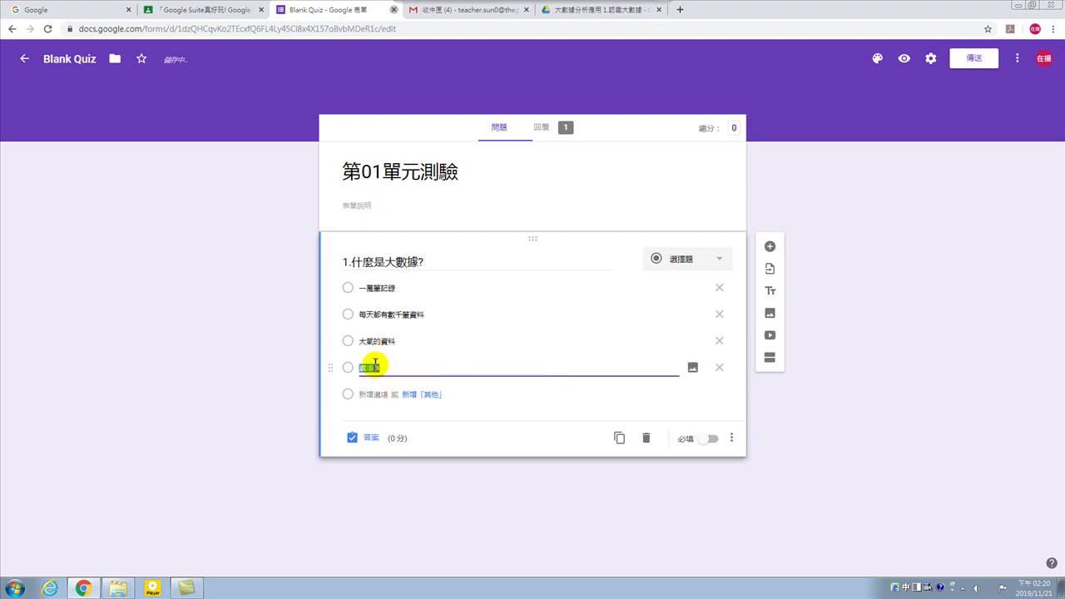
pyautogui.write('以上皆是')
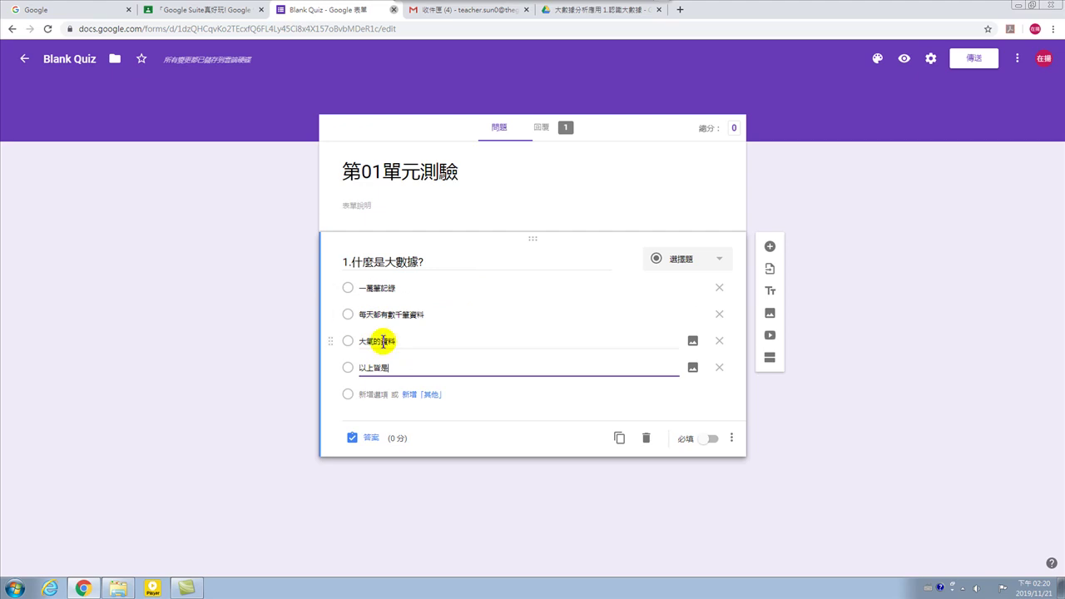
# Mark 以上皆是 as question 1's correct answer in the answer key, keeping 0 points.
pyautogui.click(371, 439)
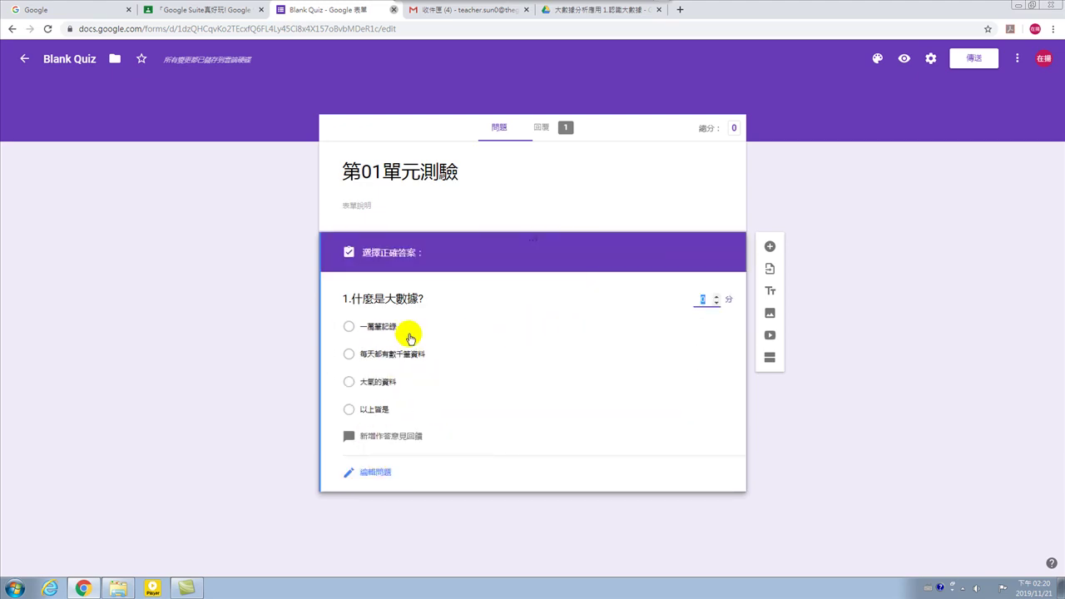
pyautogui.click(350, 410)
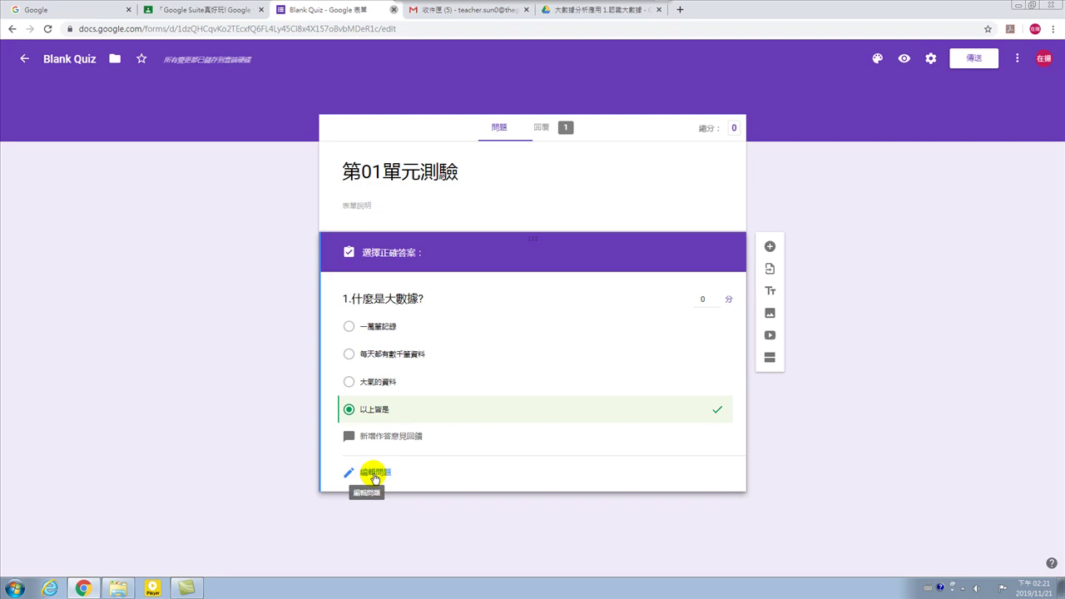
pyautogui.click(374, 474)
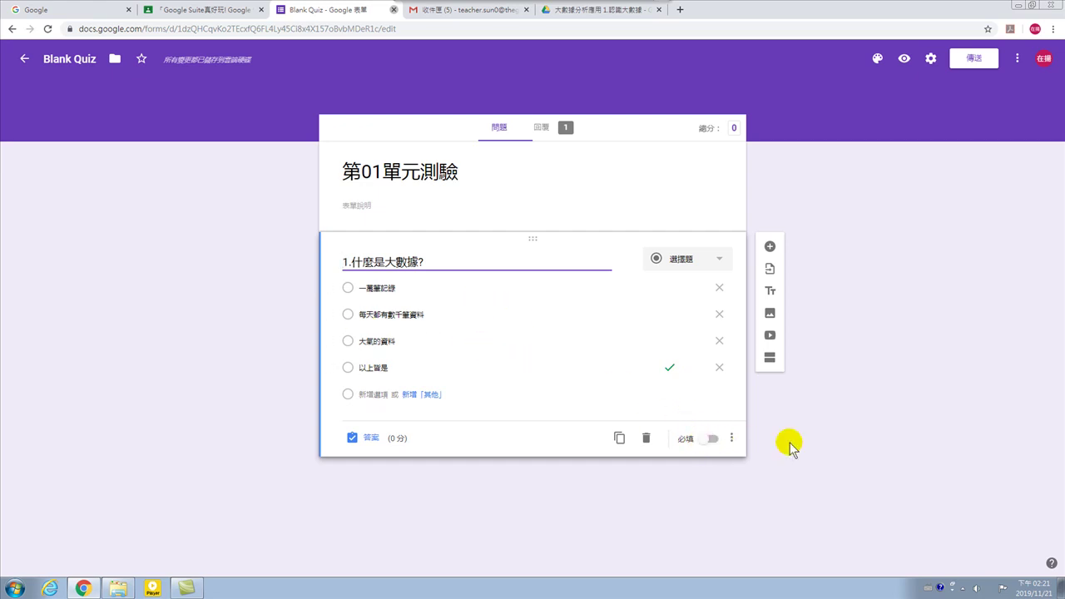
# Make question 1 required, duplicate it, and retitle the copy 1.大數據從什麼時候開始有這個名稱?
pyautogui.click(712, 441)
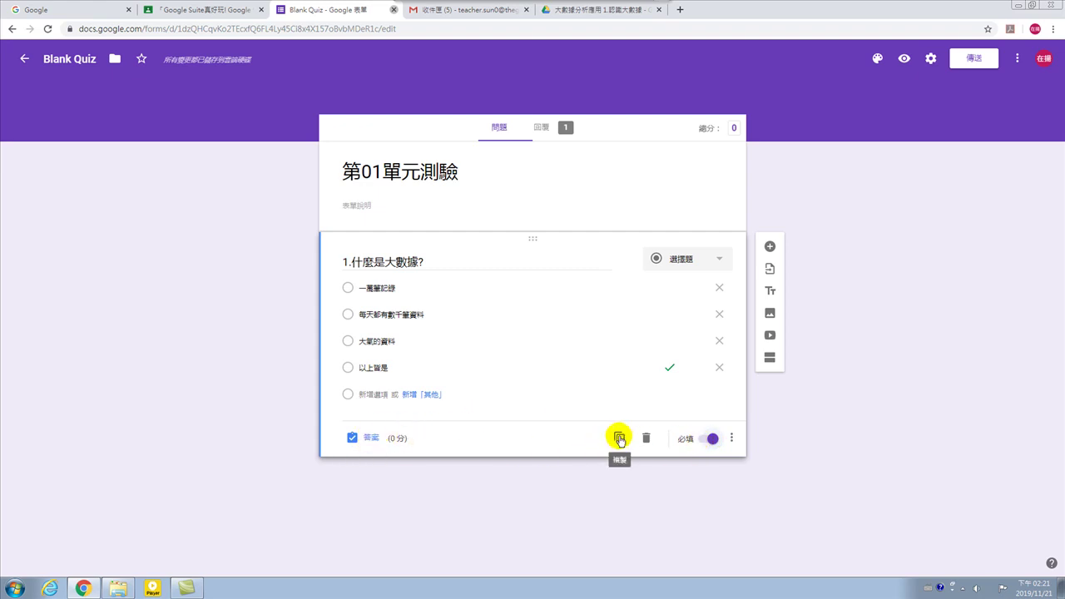
pyautogui.click(620, 439)
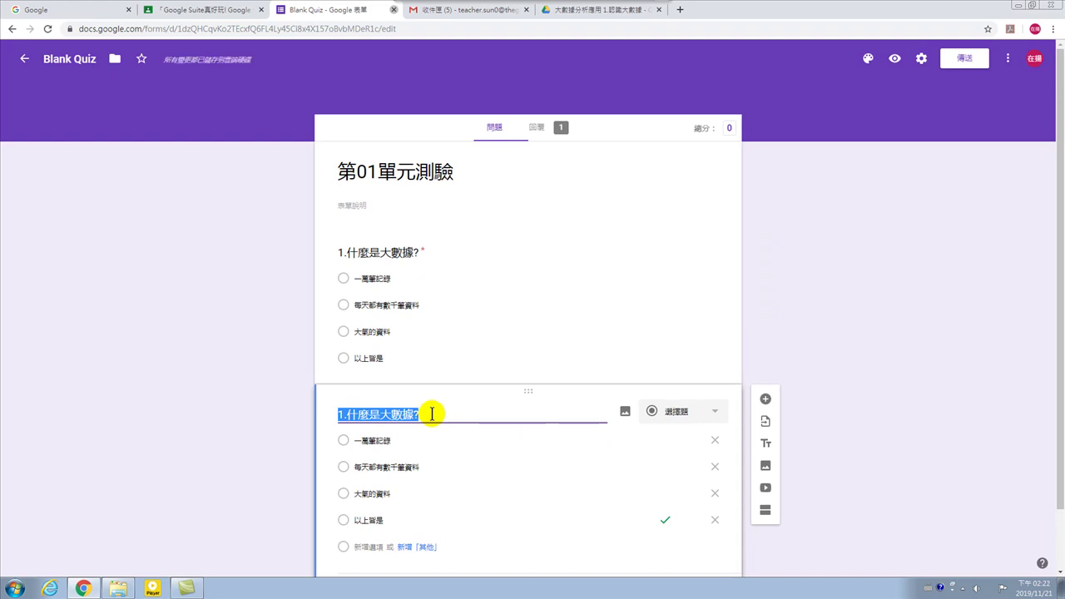
pyautogui.press('Home')
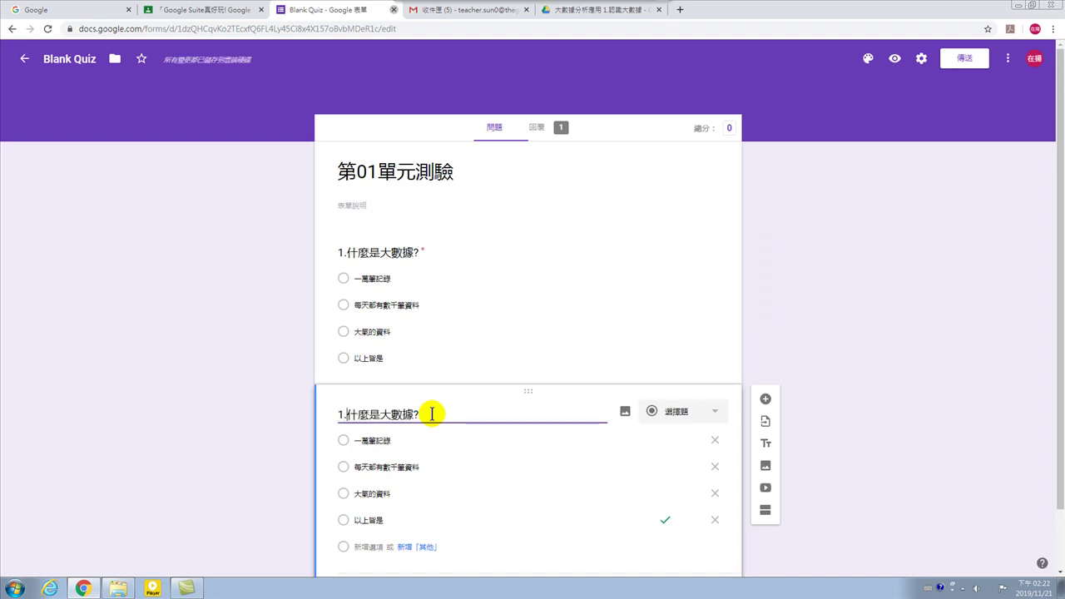
pyautogui.press('Delete')
pyautogui.press('Delete')
pyautogui.press('Delete')
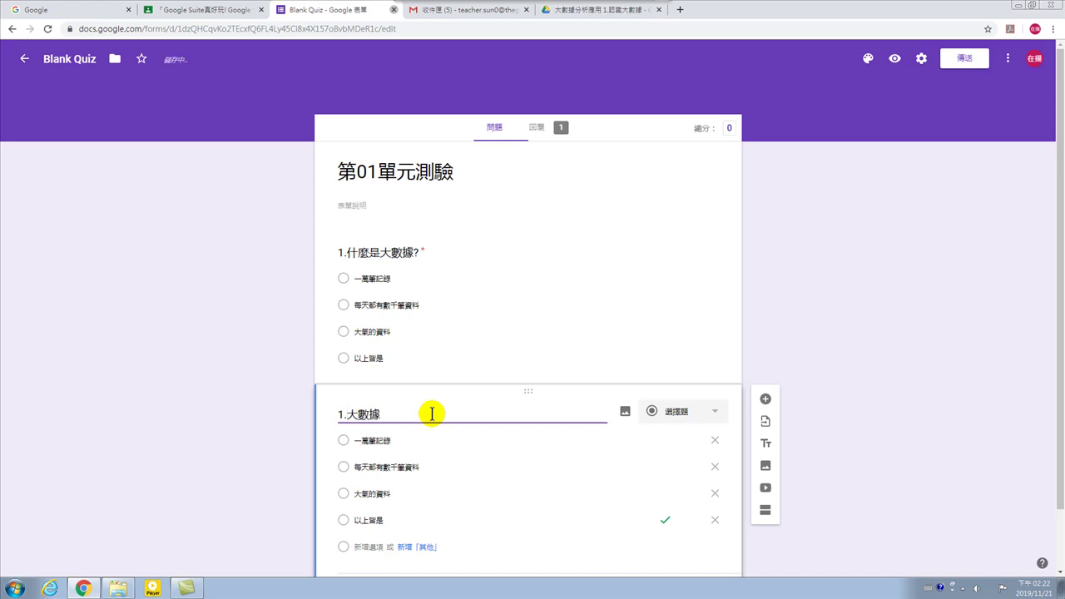
pyautogui.hotkey('ctrl', 'space')
pyautogui.write('w')
pyautogui.write('從什麼')
pyautogui.write('時間')
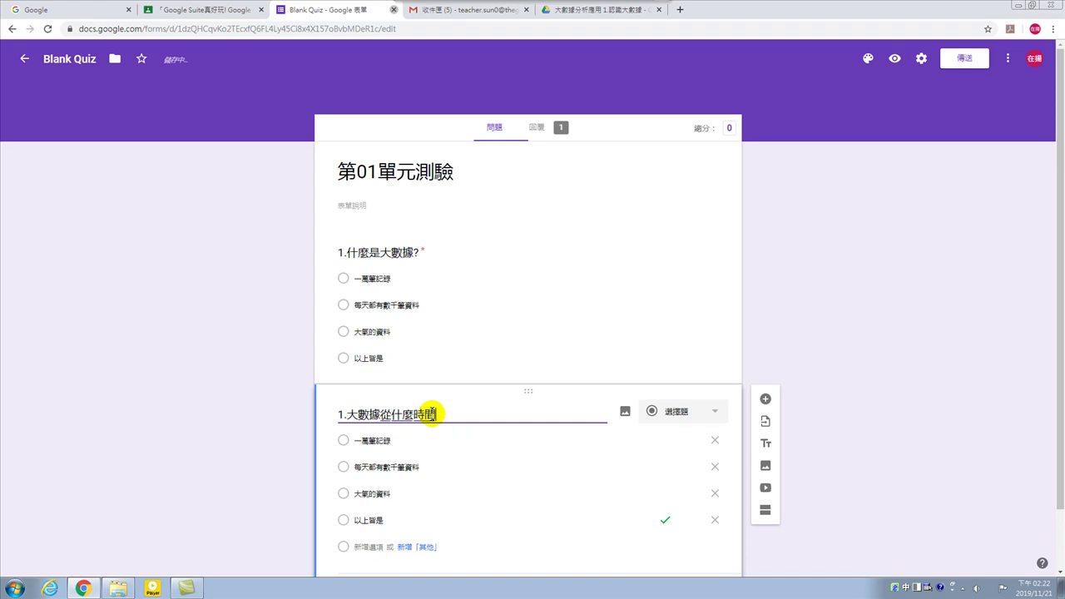
pyautogui.press('BackSpace')
pyautogui.write('候開始有這個名稱')
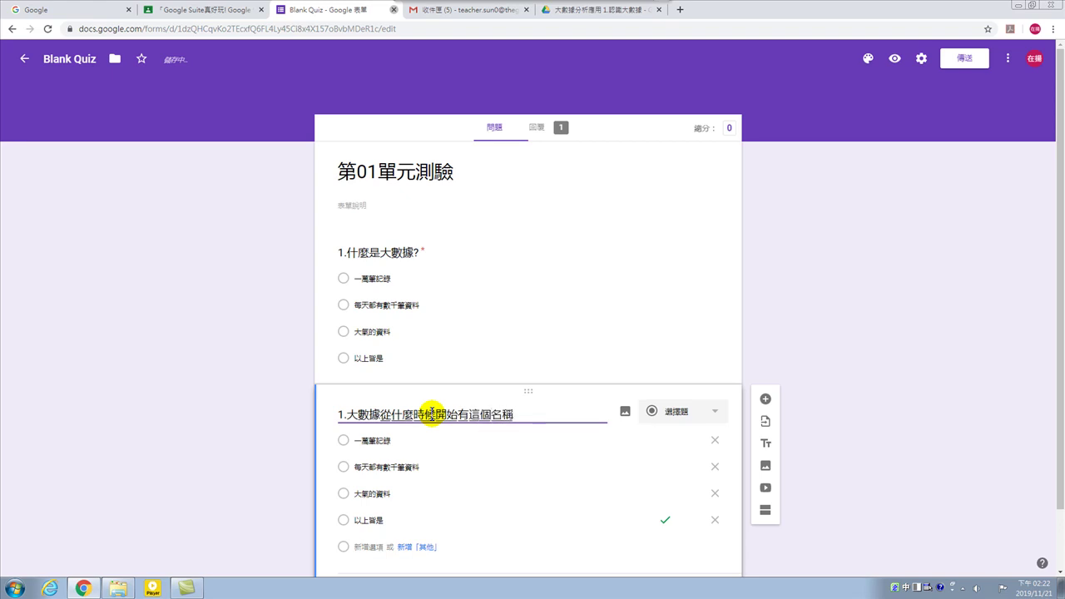
pyautogui.click(360, 438)
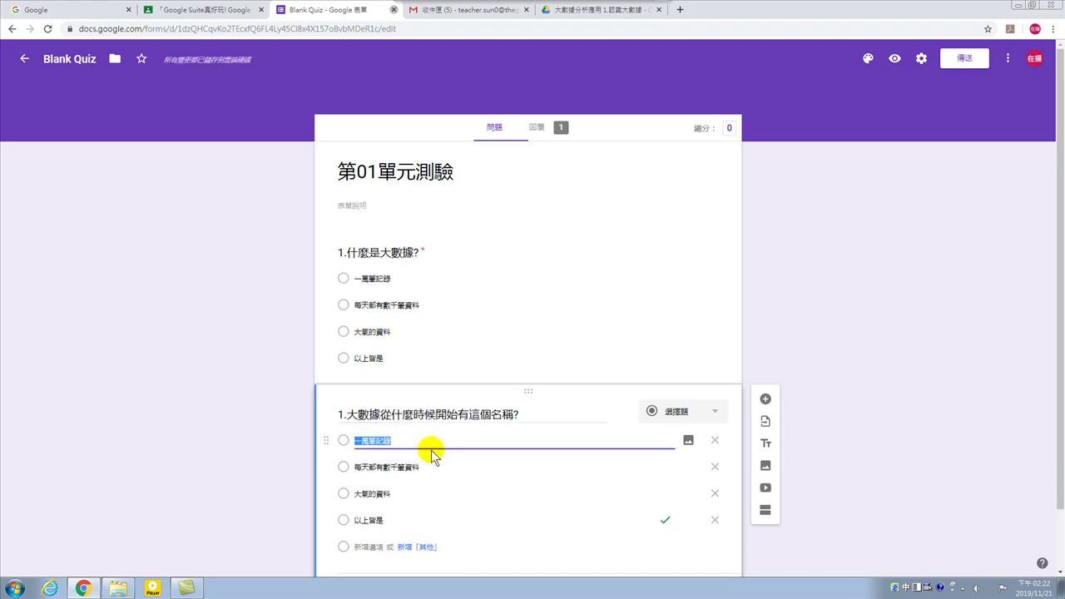
# Set the copy's first choice to 五年前 and renumber the question to 2.
pyautogui.write('五年前')
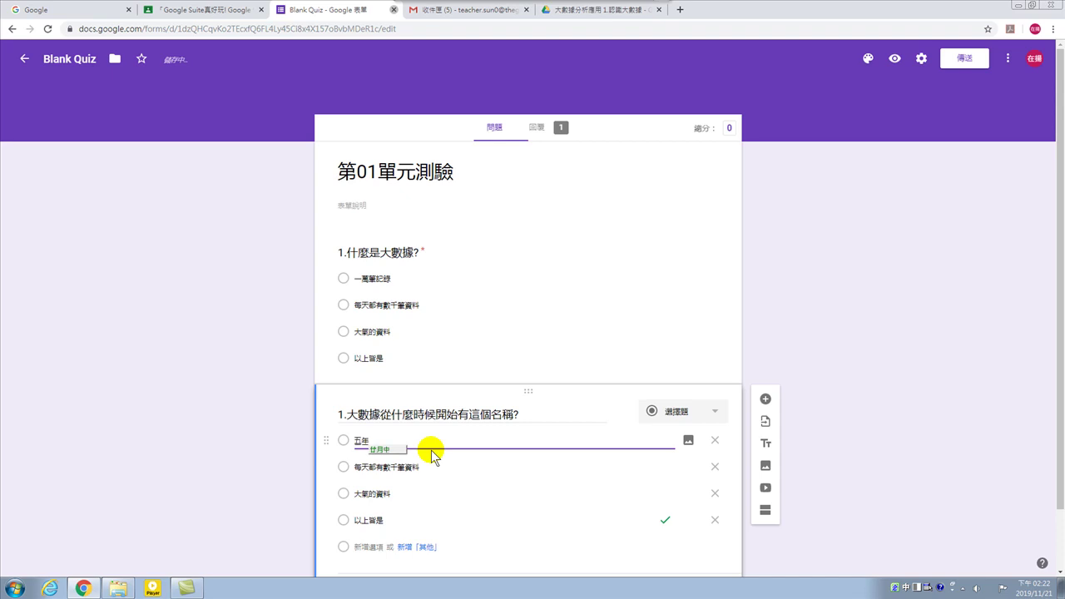
pyautogui.press('Return')
pyautogui.click(382, 467)
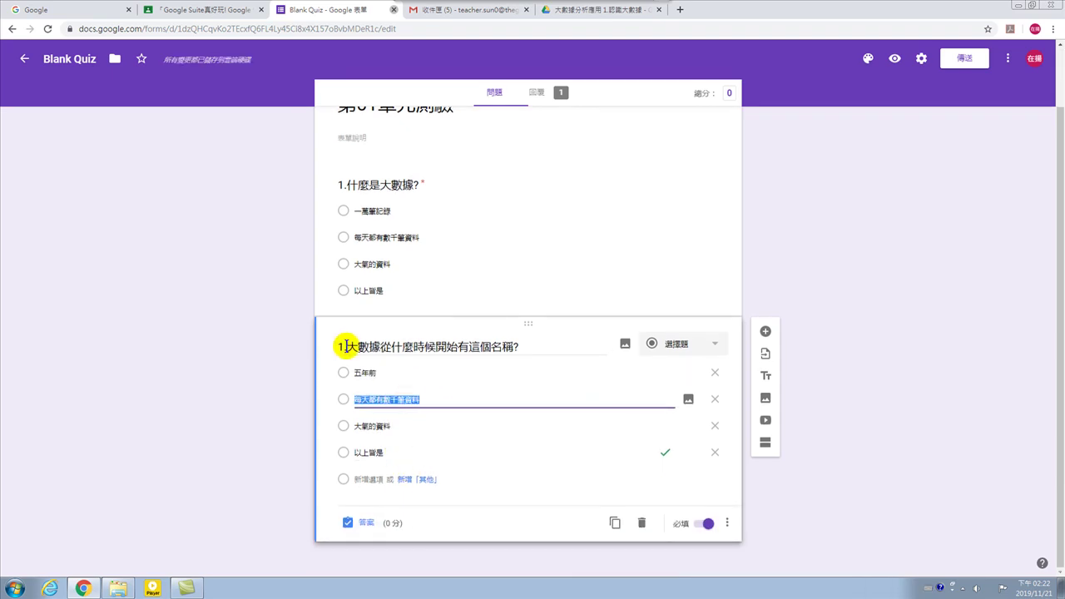
pyautogui.click(345, 348)
pyautogui.click(342, 346)
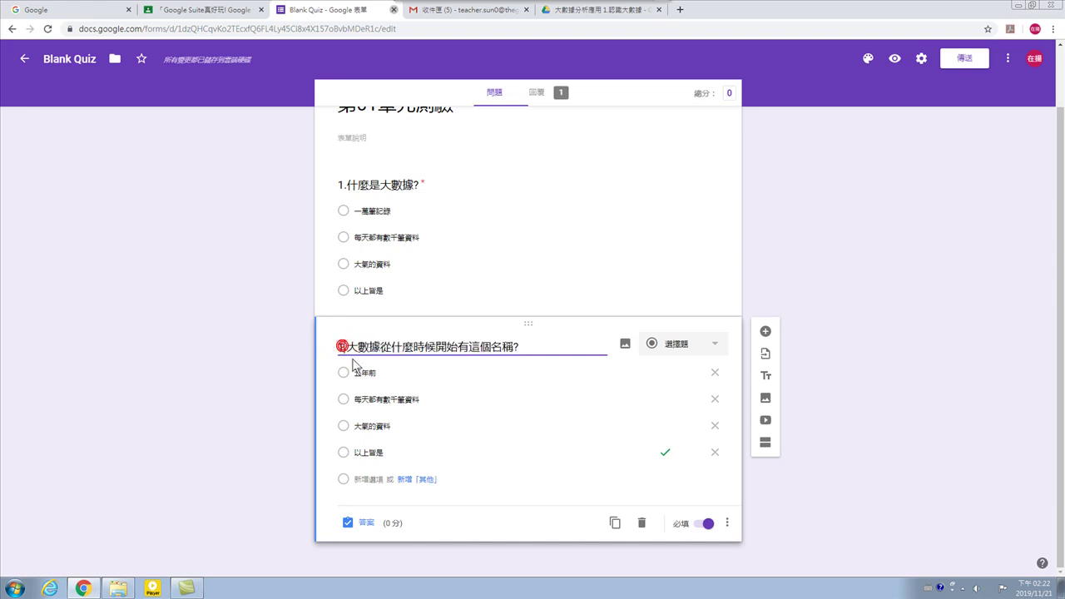
pyautogui.press('BackSpace')
pyautogui.write('2.')
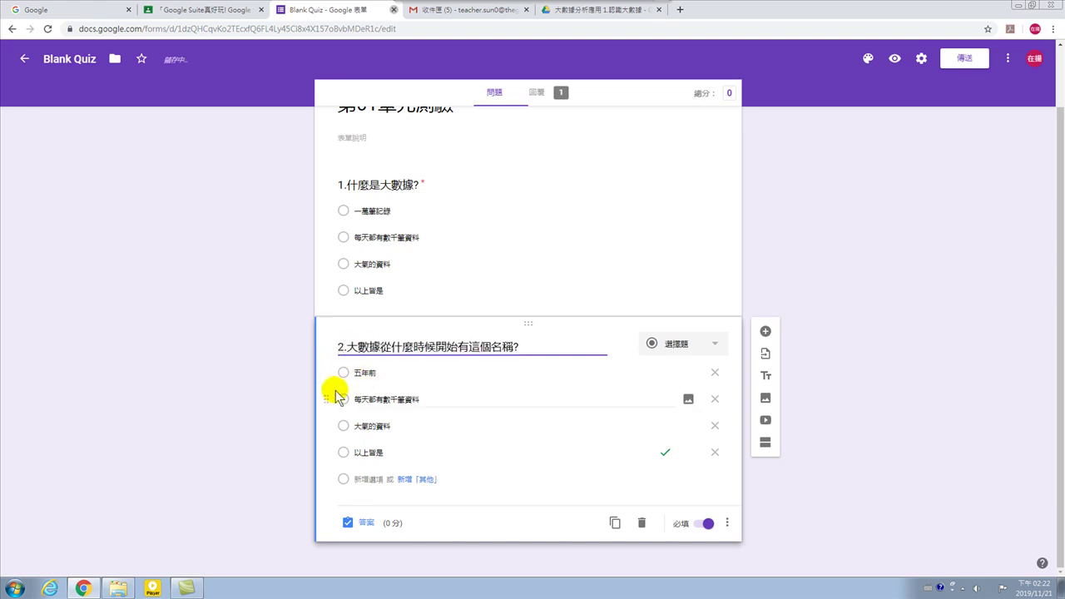
# Replace question 2's remaining choices with 百年前, 一直都存在 and 一年前.
pyautogui.click(372, 400)
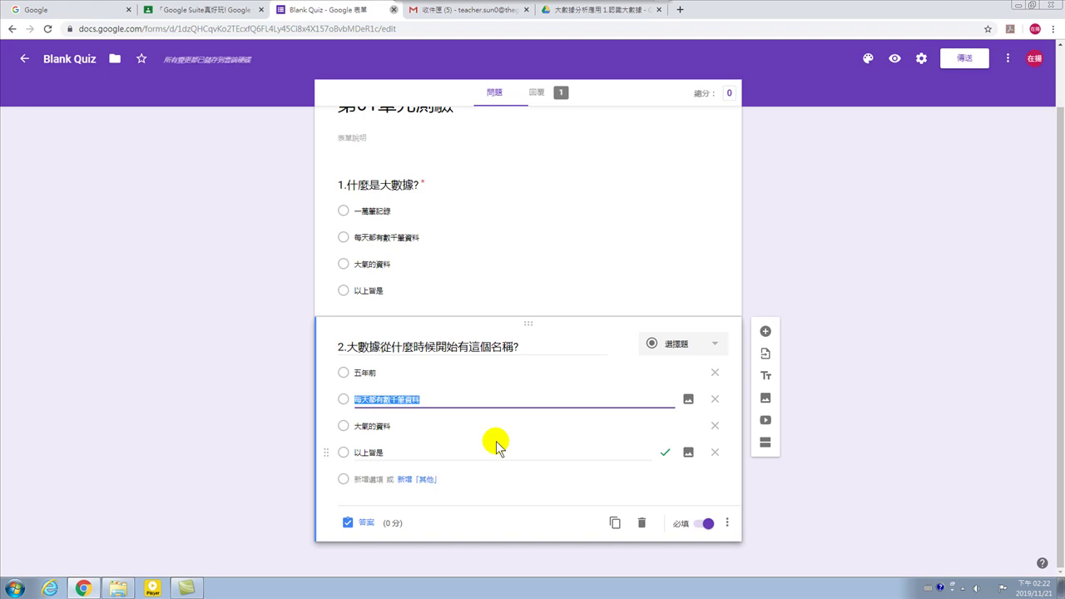
pyautogui.write('m')
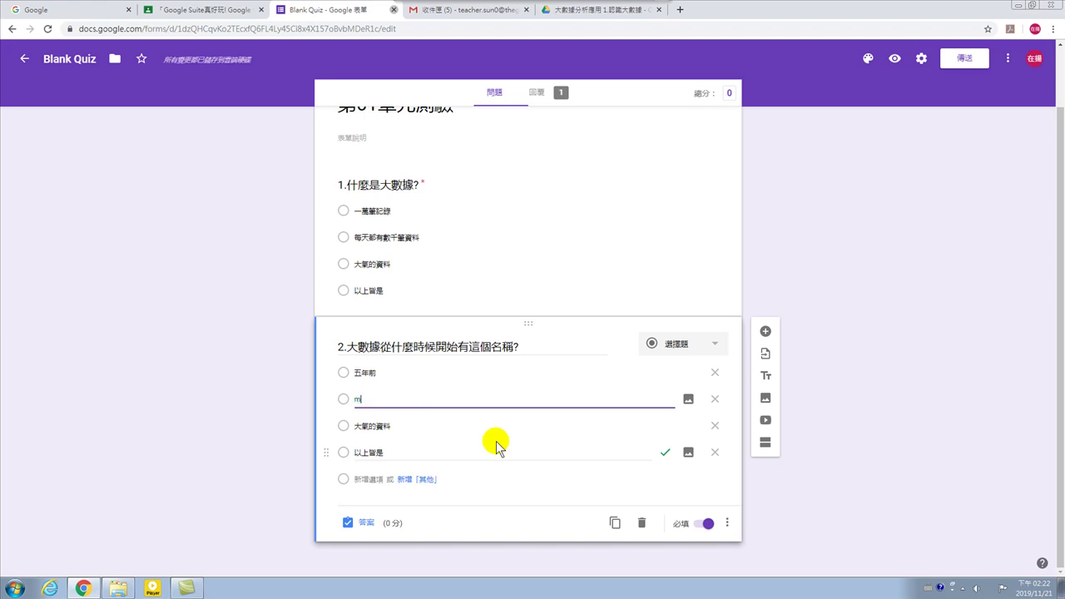
pyautogui.press('BackSpace')
pyautogui.hotkey('ctrl', 'space')
pyautogui.write('ㄧ')
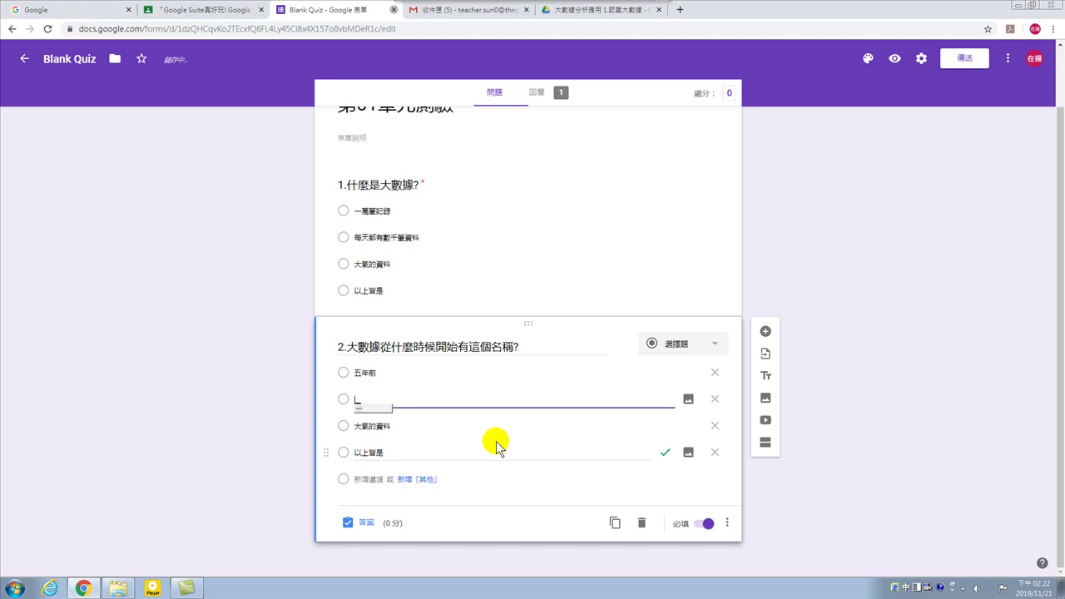
pyautogui.write('百年前')
pyautogui.click(388, 429)
pyautogui.doubleClick(387, 428)
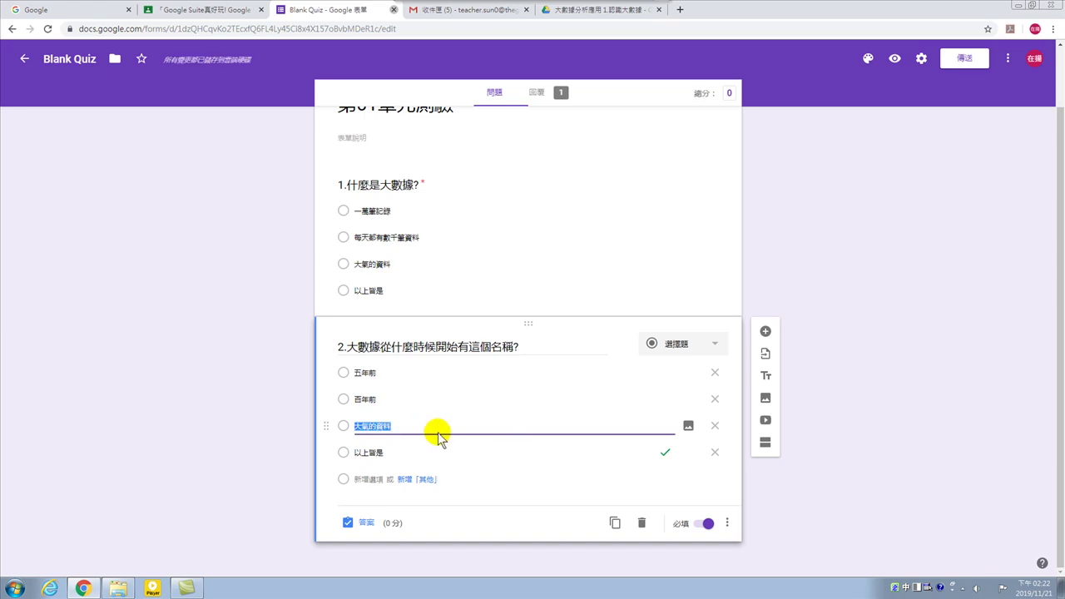
pyautogui.write('ㄧ')
pyautogui.write('直都')
pyautogui.write('存')
pyautogui.write('在')
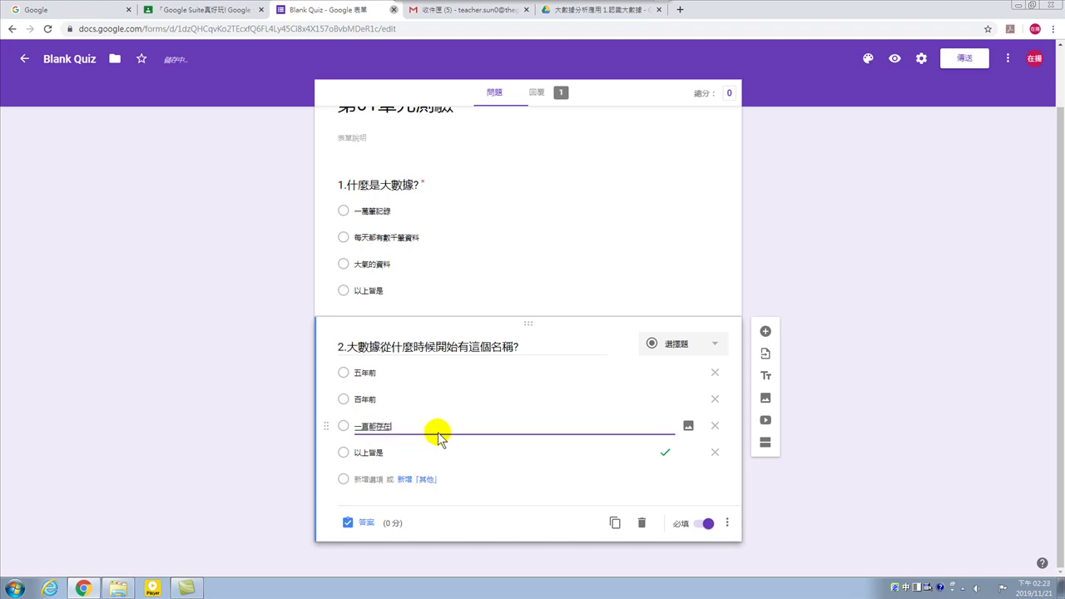
pyautogui.click(387, 452)
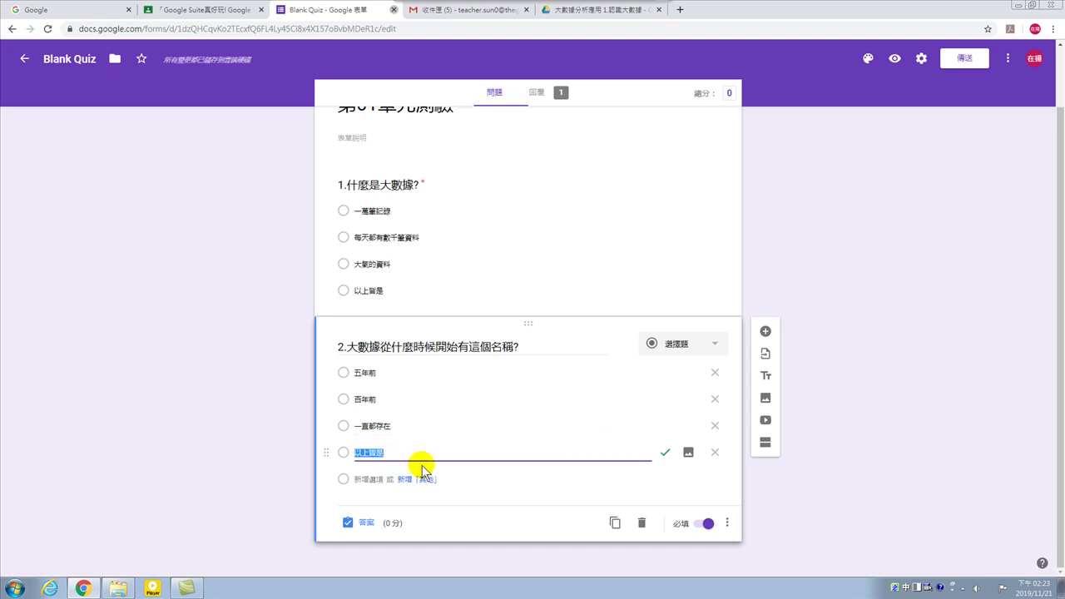
pyautogui.write('一年前')
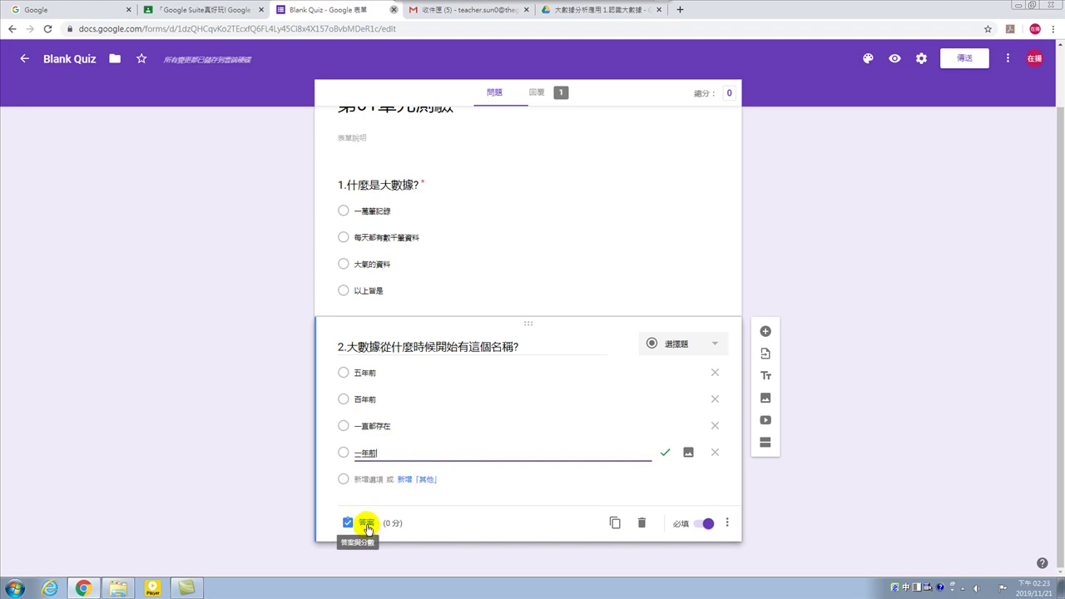
# Make 一直都存在 question 2's only correct answer, unticking 一年前, and mark the question required.
pyautogui.click(367, 524)
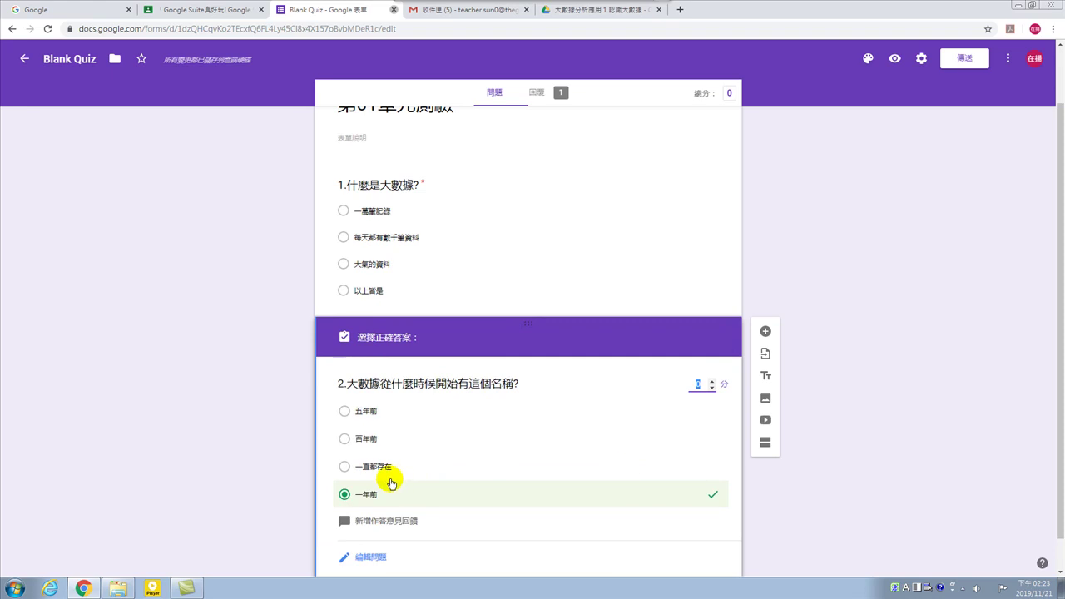
pyautogui.click(348, 467)
pyautogui.click(345, 495)
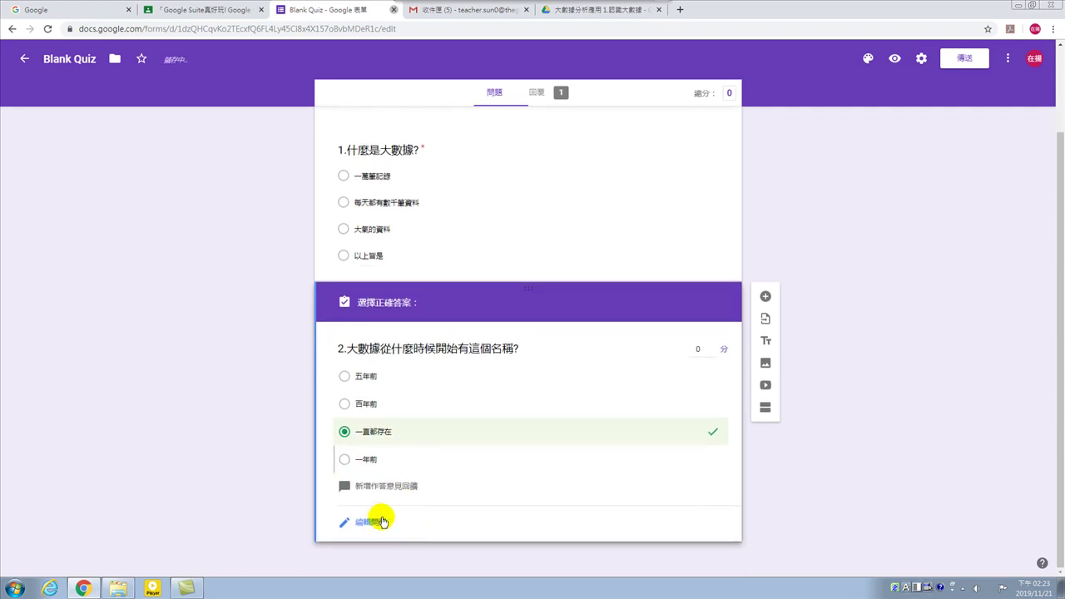
pyautogui.click(374, 519)
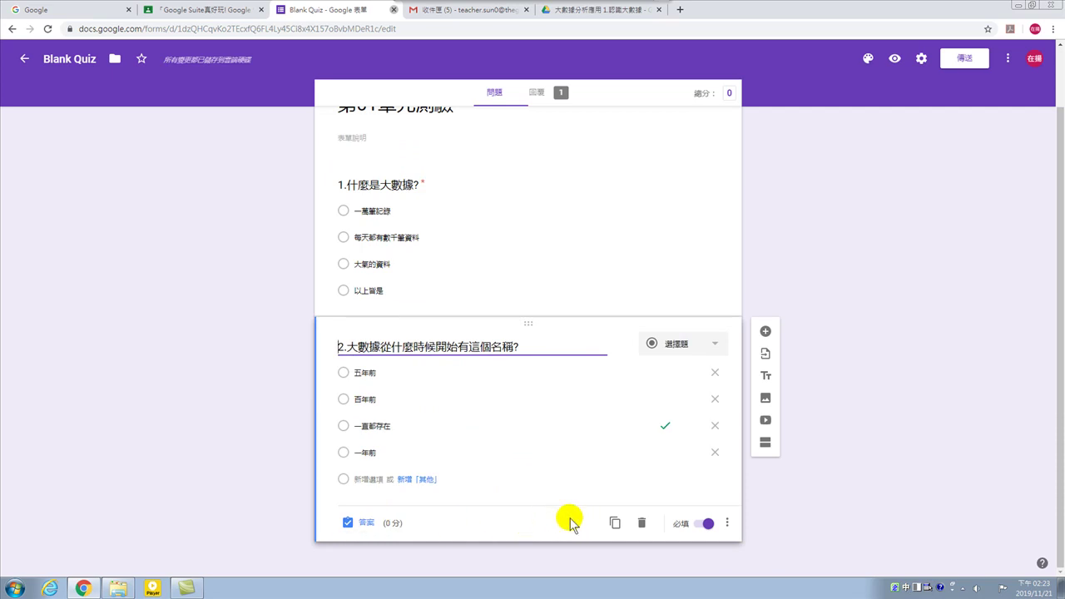
pyautogui.click(708, 526)
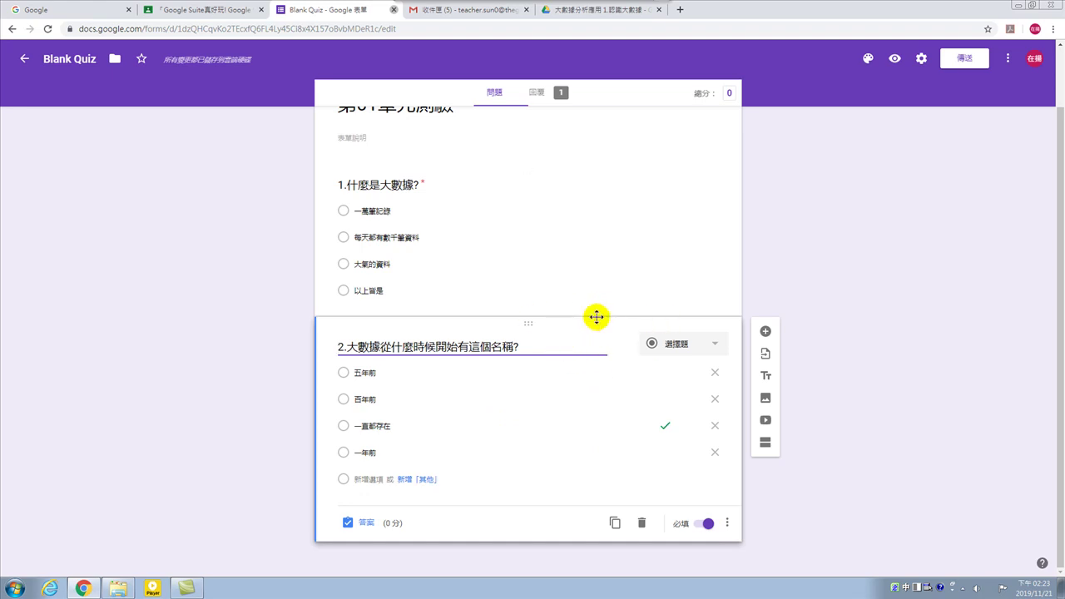
pyautogui.scroll(2, 453, 166)
# Copy the form title 第01單元測驗 and paste it over the Blank Quiz file name.
pyautogui.click(446, 163)
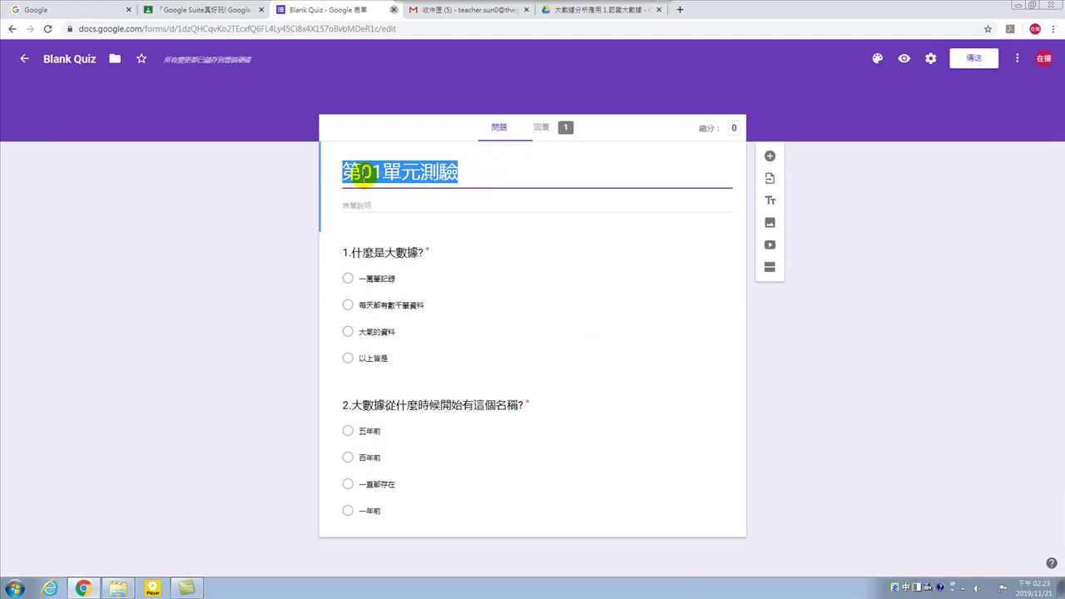
pyautogui.rightClick(436, 172)
pyautogui.click(464, 197)
pyautogui.click(71, 58)
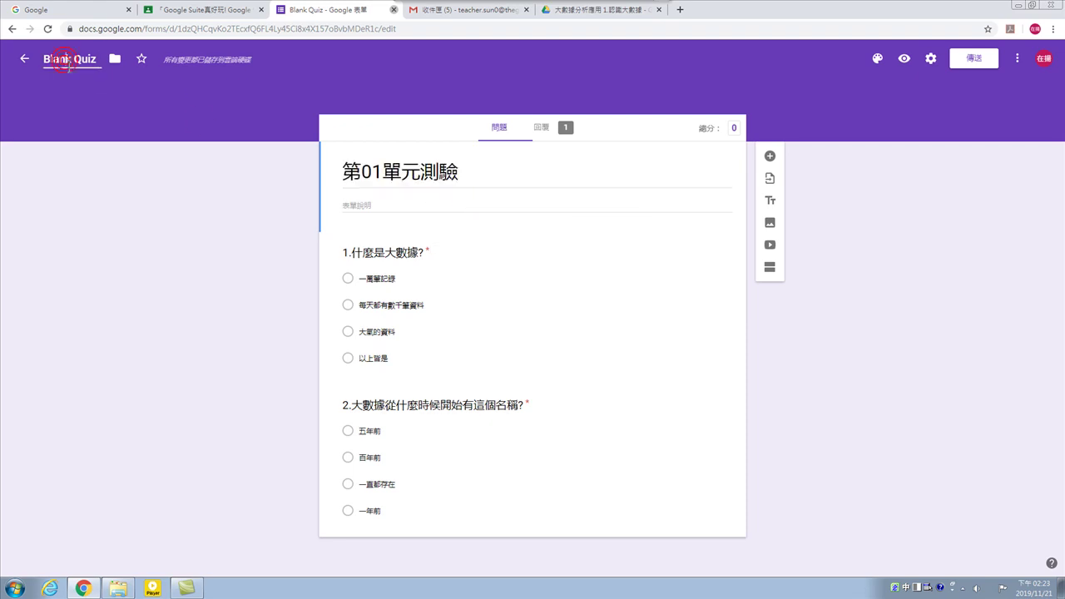
pyautogui.moveTo(46, 57); pyautogui.dragTo(98, 60)
pyautogui.rightClick(80, 59)
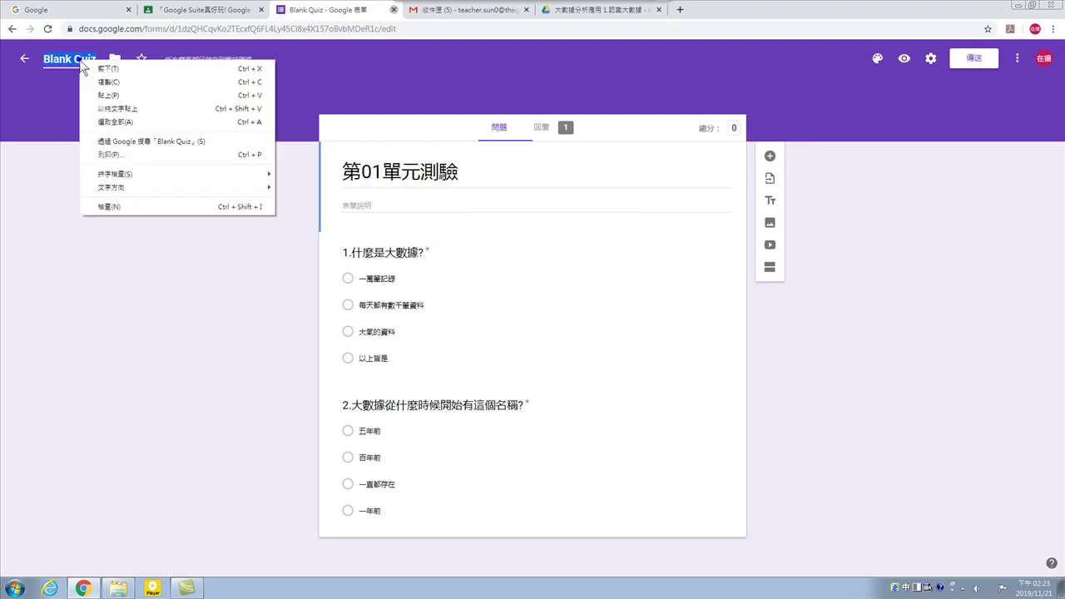
pyautogui.click(110, 98)
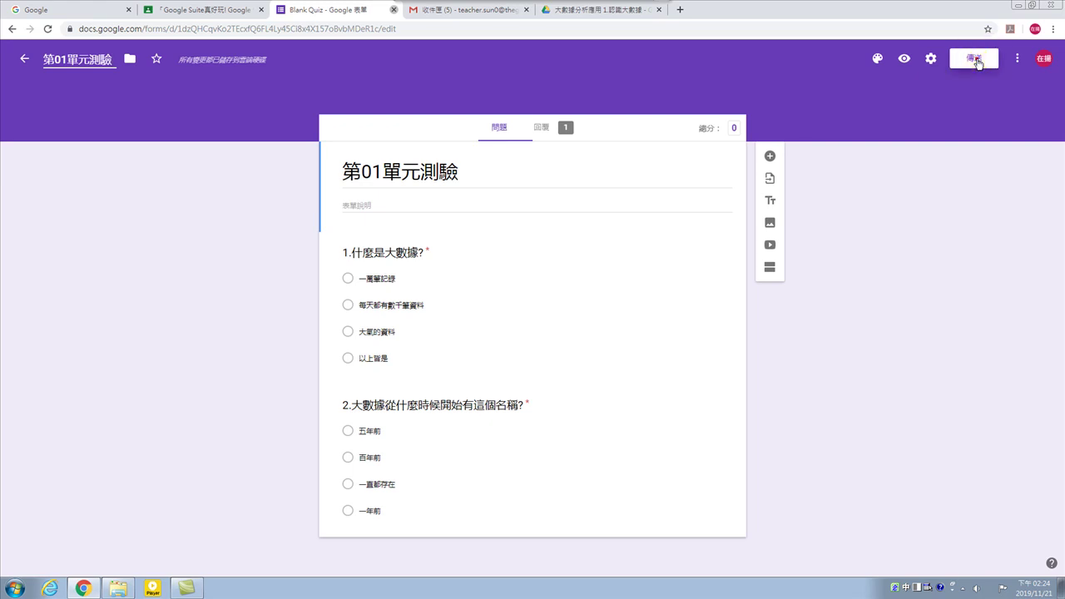
pyautogui.click(978, 60)
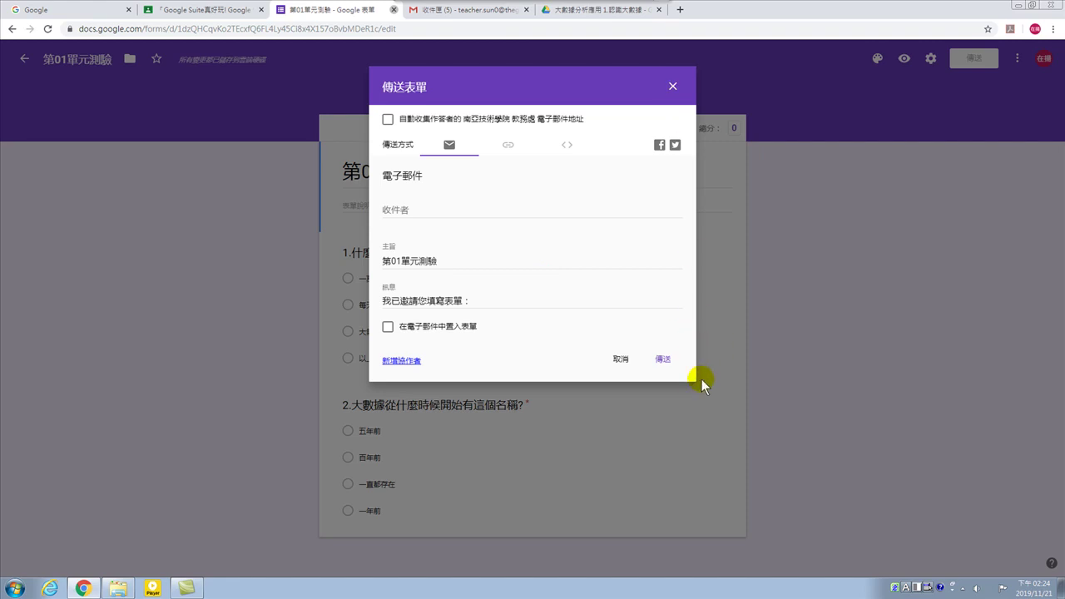
pyautogui.click(616, 359)
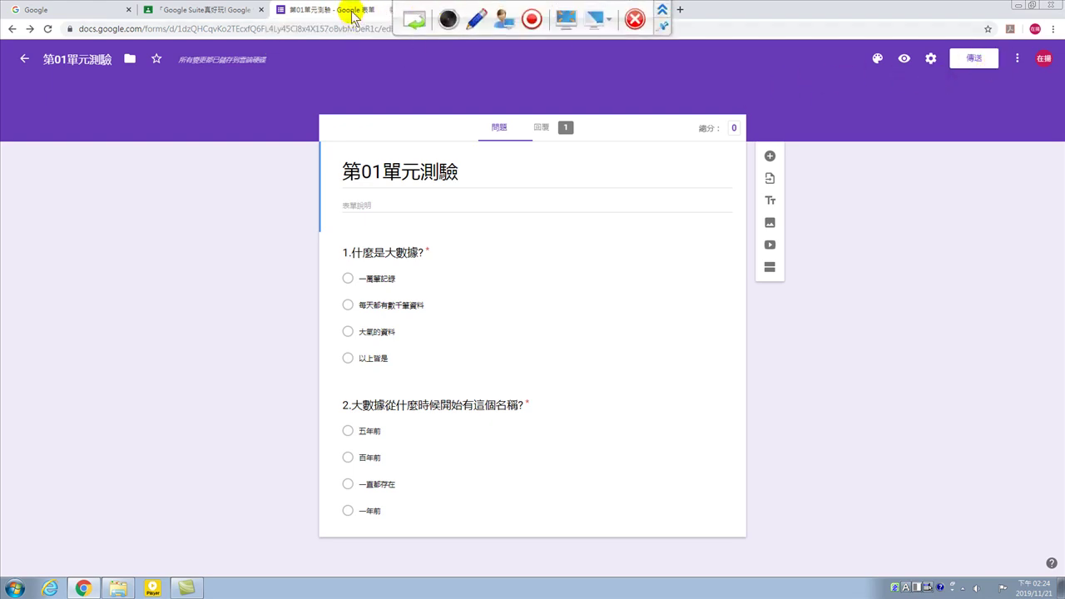
# Back in Classroom, replace the assignment title 1.什麼是大數據? with 第01單元測驗 and review the assign options.
pyautogui.click(394, 10)
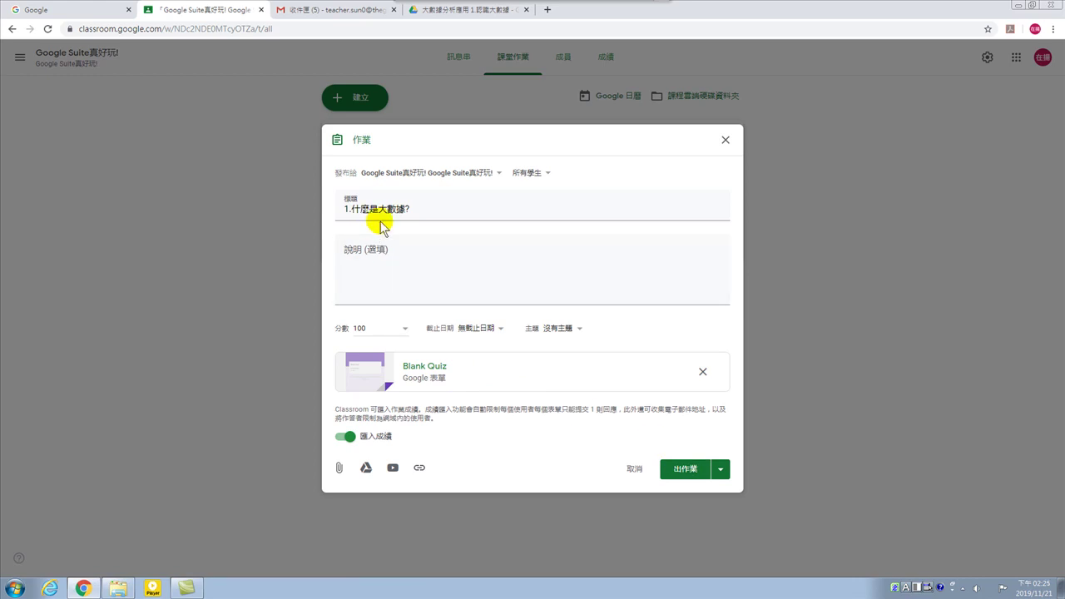
pyautogui.click(379, 271)
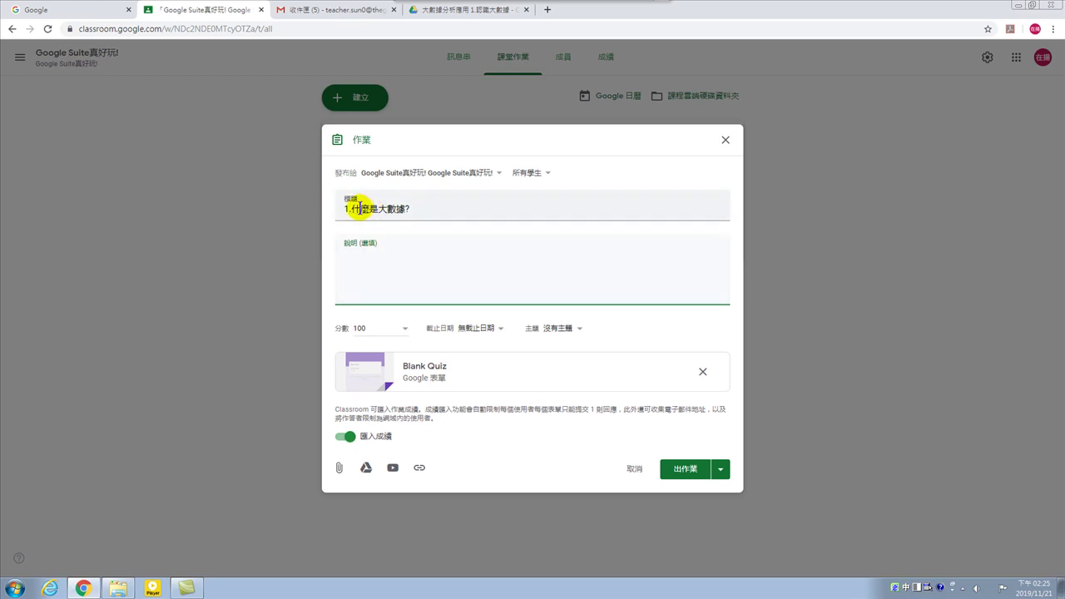
pyautogui.moveTo(426, 209); pyautogui.dragTo(317, 212)
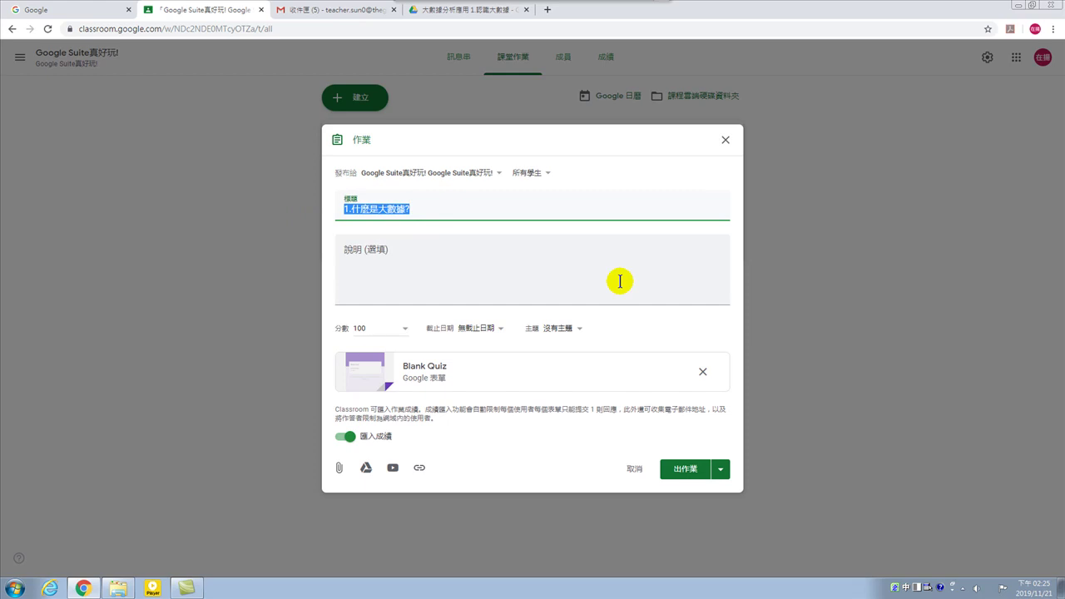
pyautogui.press('BackSpace')
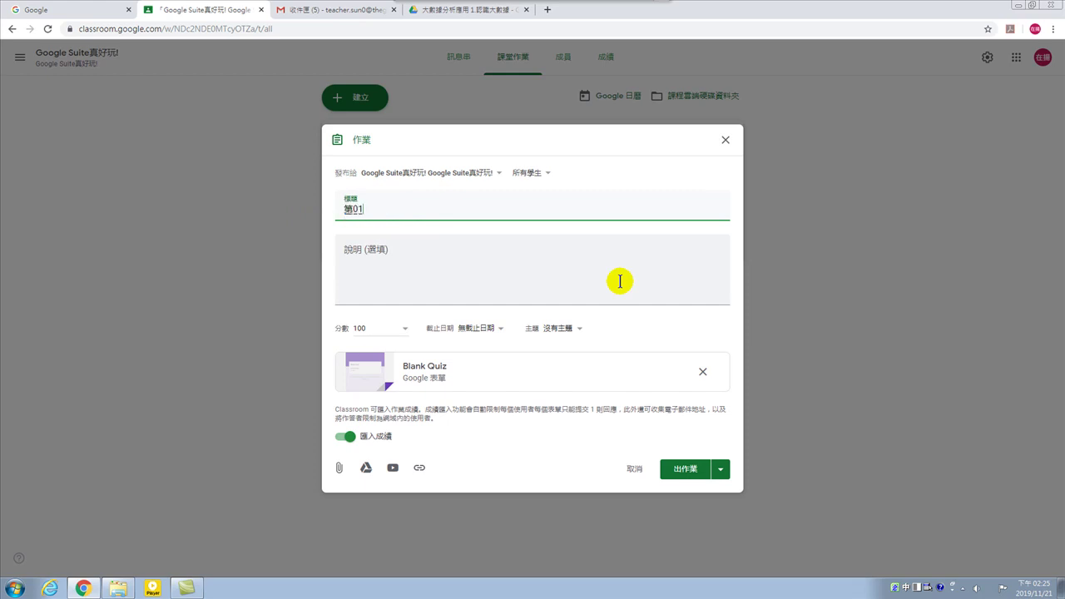
pyautogui.write('第01單元測驗')
pyautogui.click(434, 272)
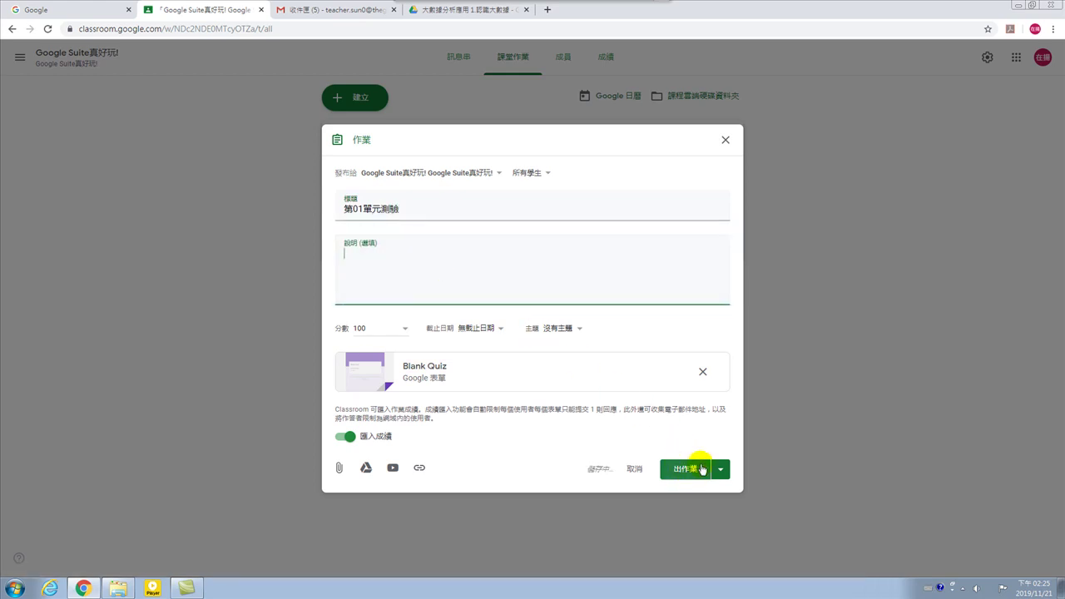
pyautogui.click(720, 469)
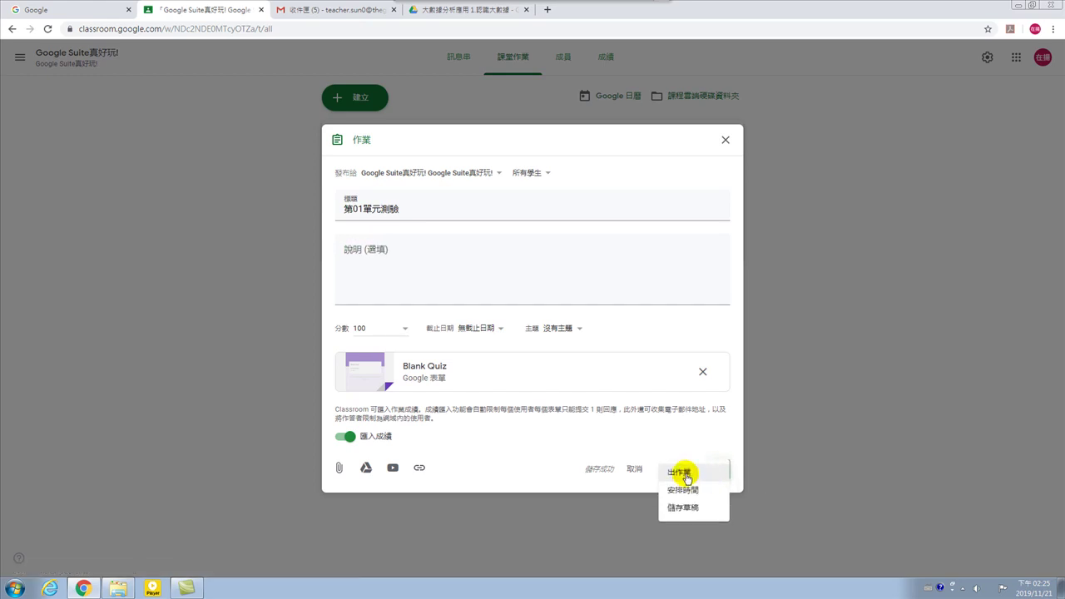
pyautogui.click(811, 444)
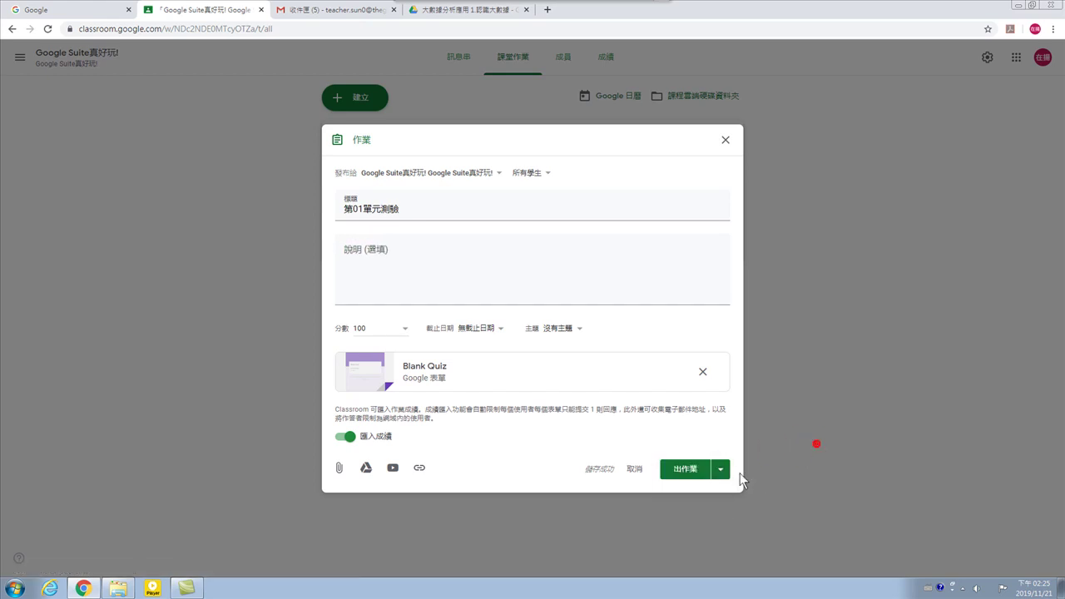
# Confirm publishing the 第01單元測驗 assignment to the class.
pyautogui.click(685, 470)
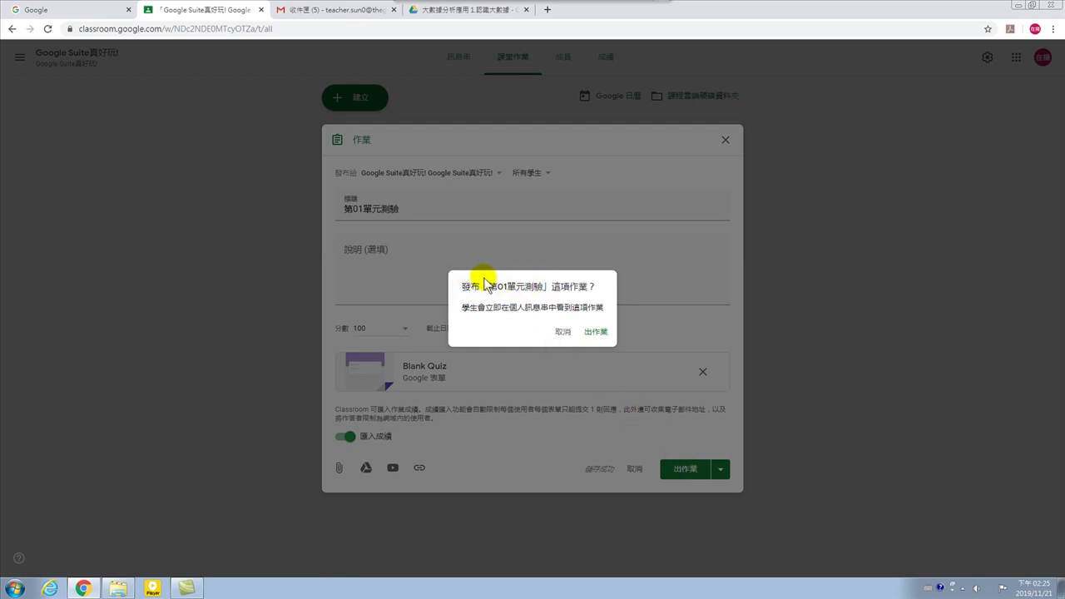
pyautogui.moveTo(487, 285); pyautogui.dragTo(543, 286)
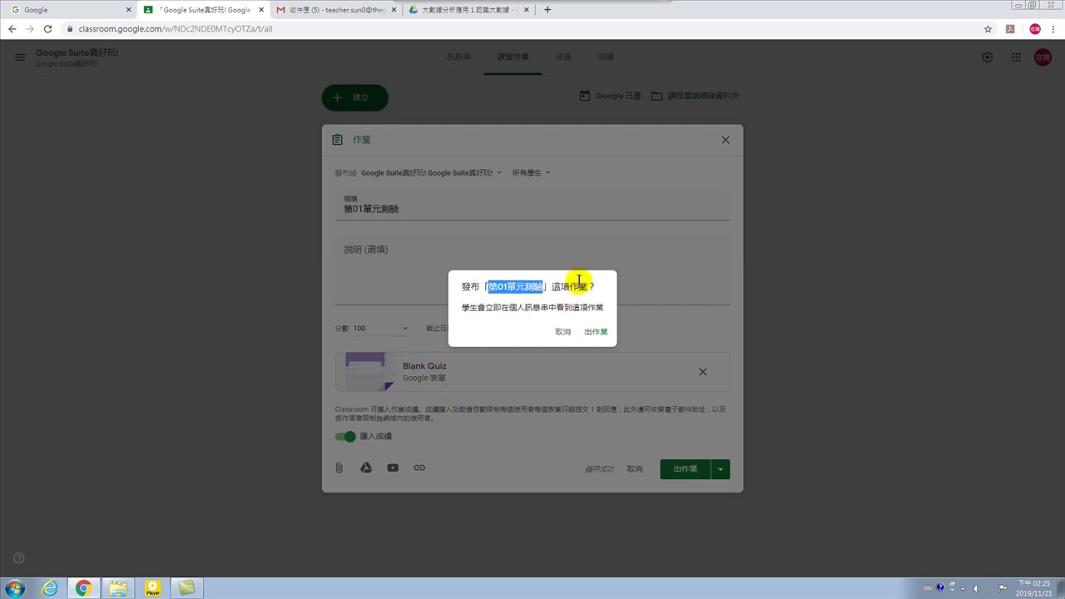
pyautogui.click(595, 334)
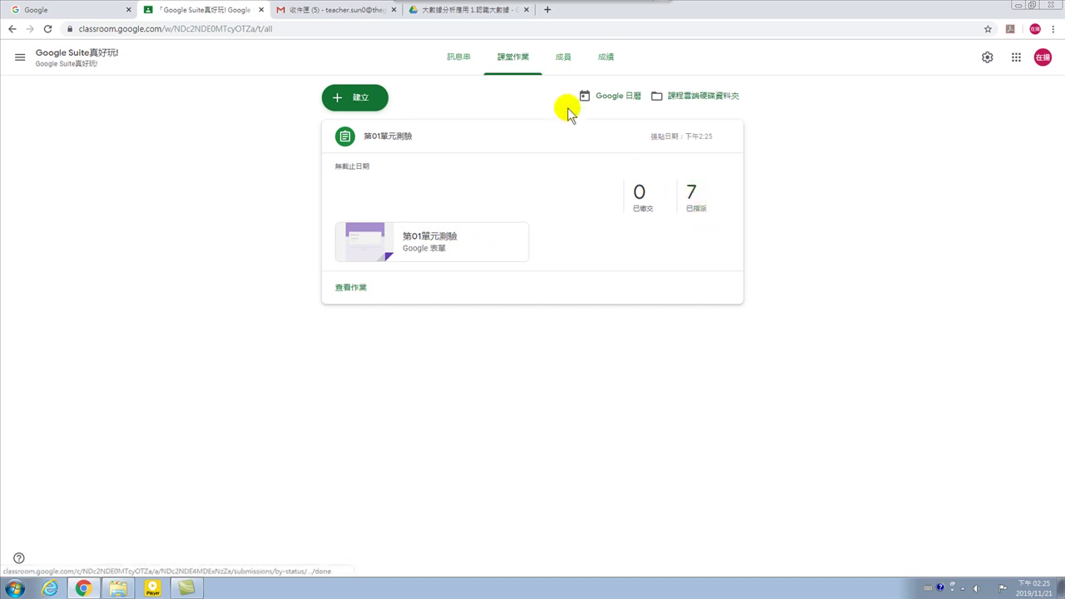
# Switch between 訊息串 and 課堂作業, ending on the stream showing the 第01單元測驗 post.
pyautogui.click(457, 61)
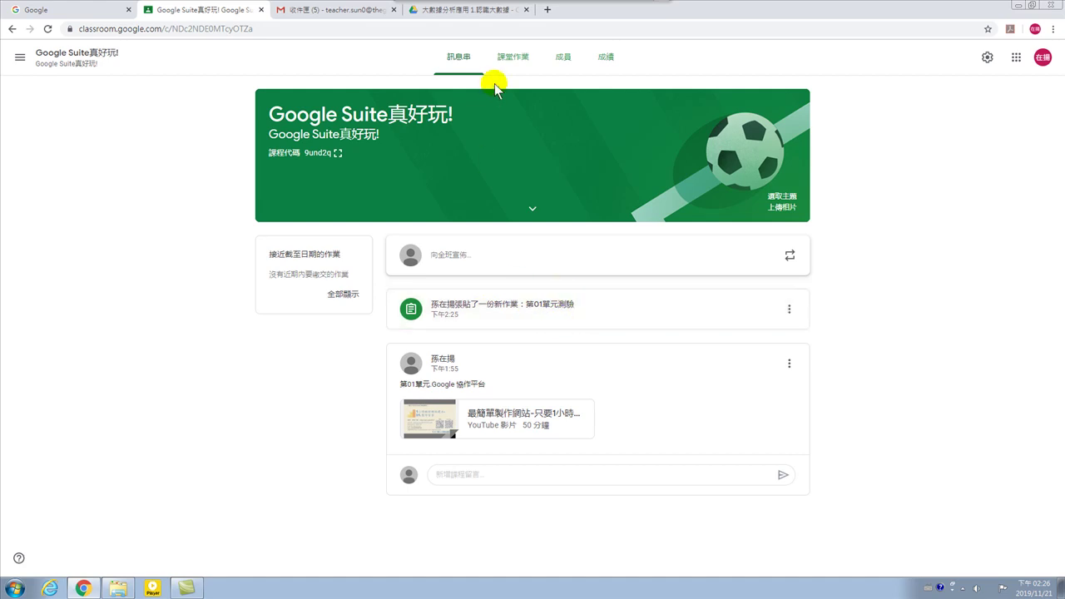
pyautogui.click(512, 59)
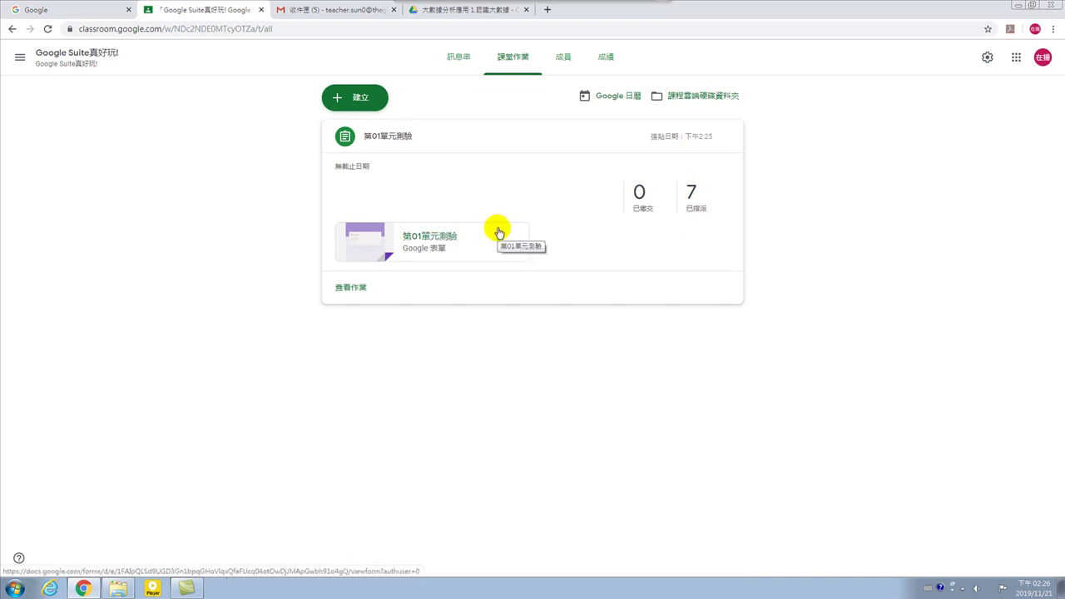
pyautogui.click(462, 62)
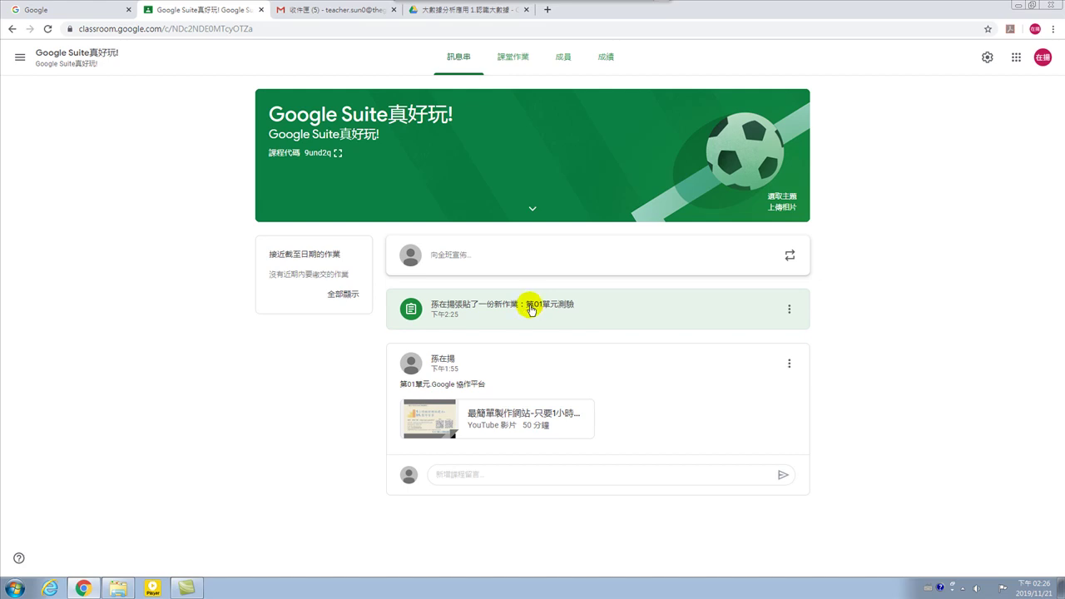
# Switch to Gmail and open the 新作業：「作業1」 notification email.
pyautogui.click(339, 17)
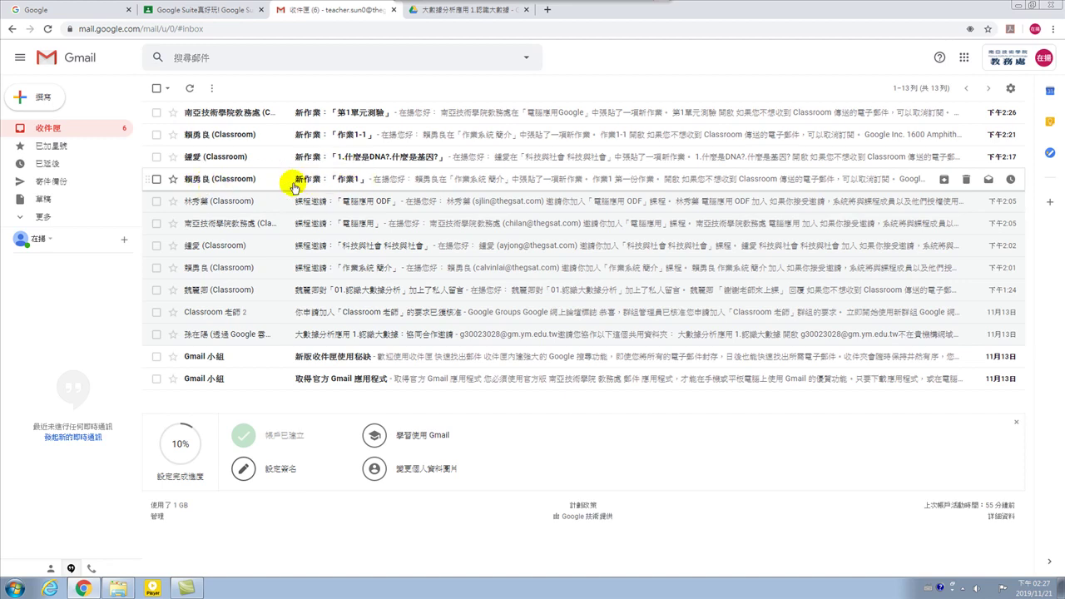
pyautogui.click(342, 182)
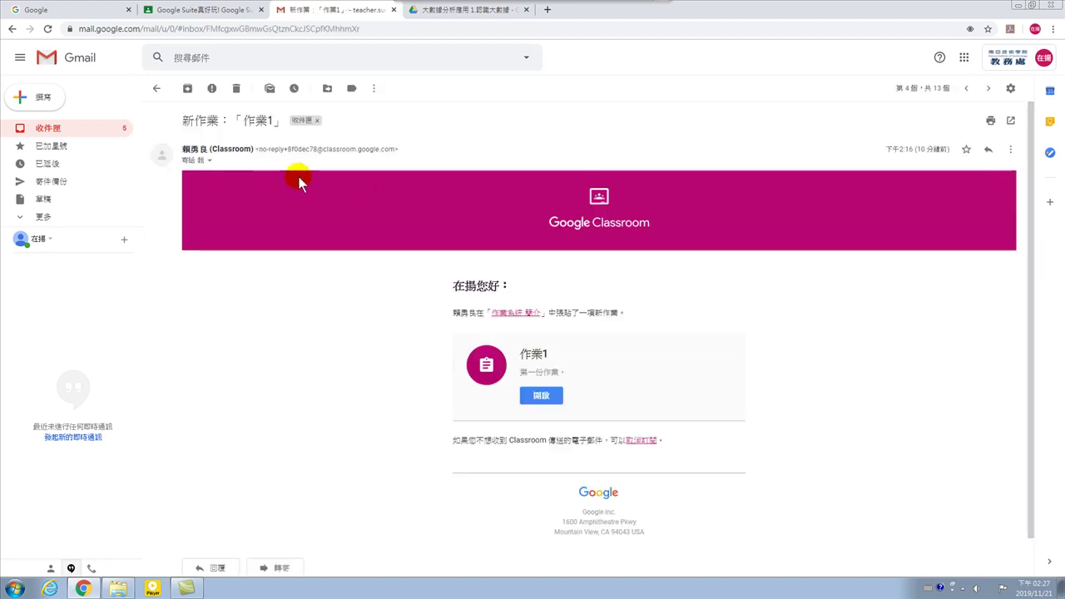
pyautogui.click(331, 214)
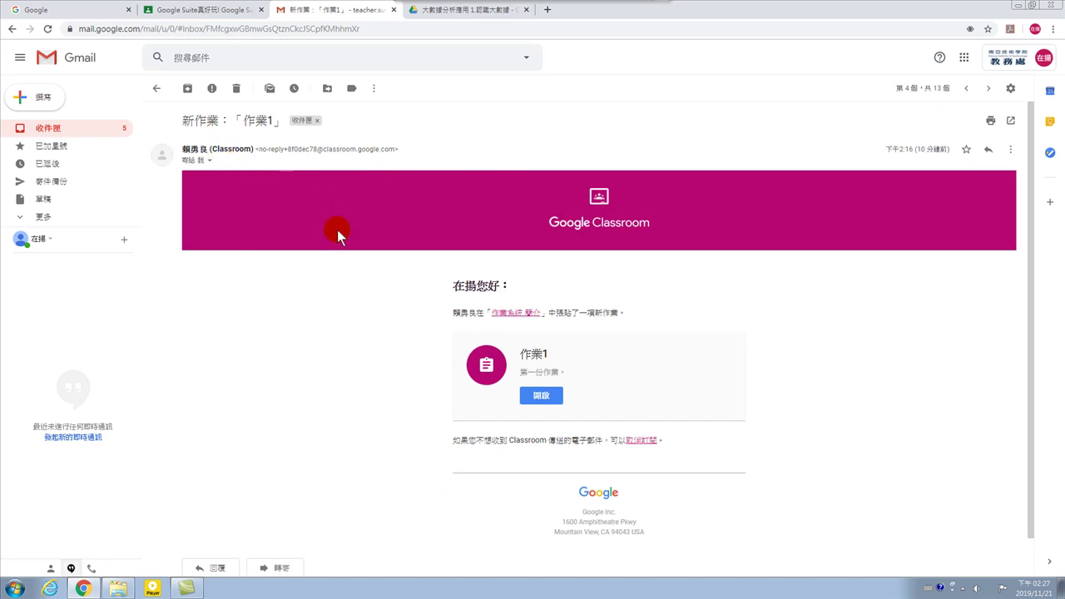
# Open 作業1 from the email, view the 作業1-1 assignment, dismiss its tip, and return to Gmail.
pyautogui.click(540, 396)
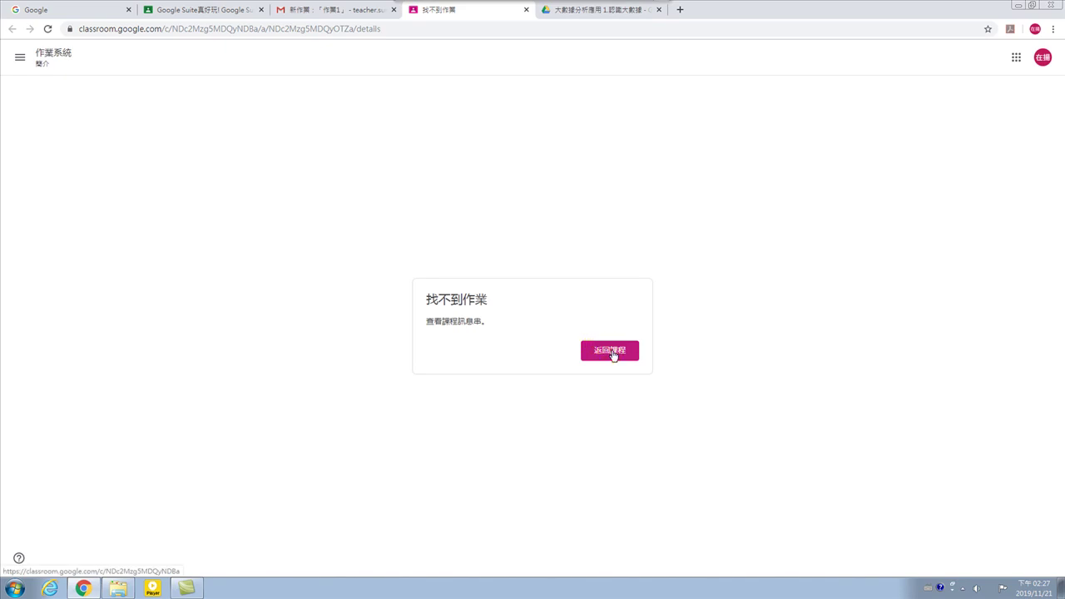
pyautogui.click(613, 355)
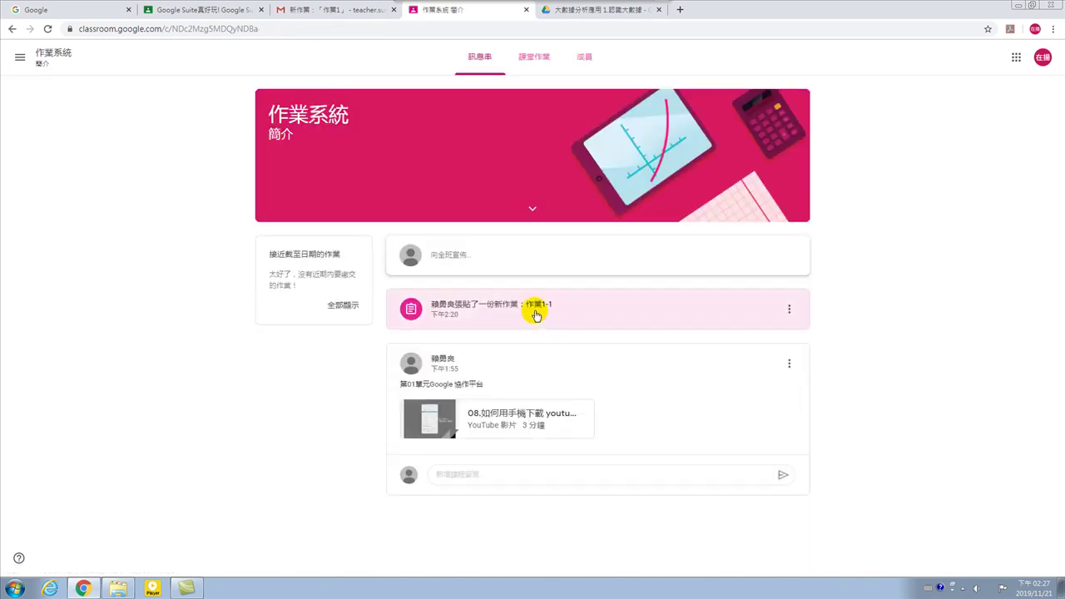
pyautogui.click(480, 317)
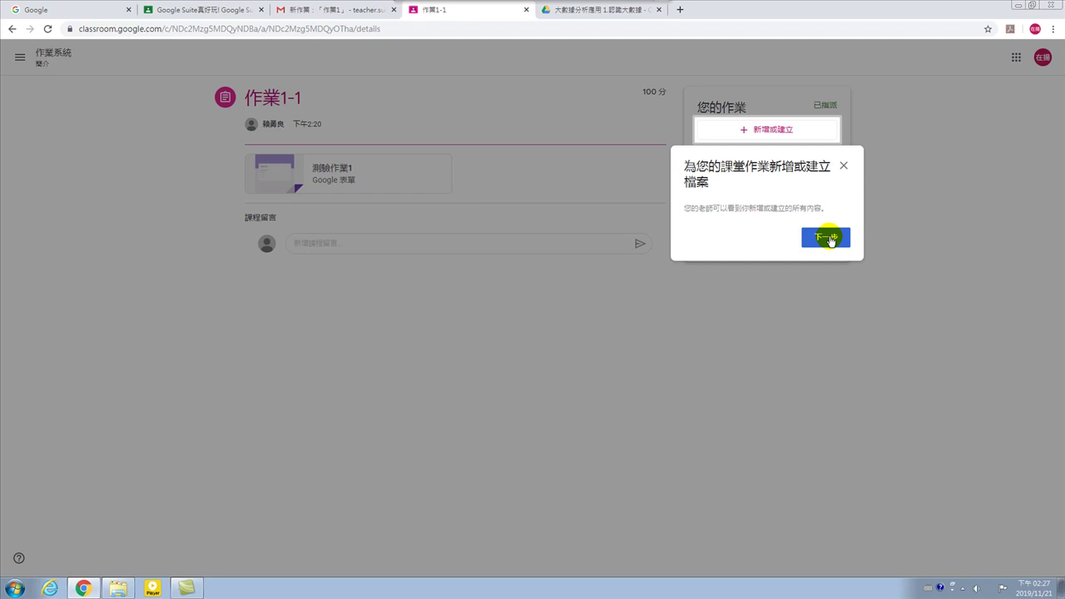
pyautogui.click(842, 168)
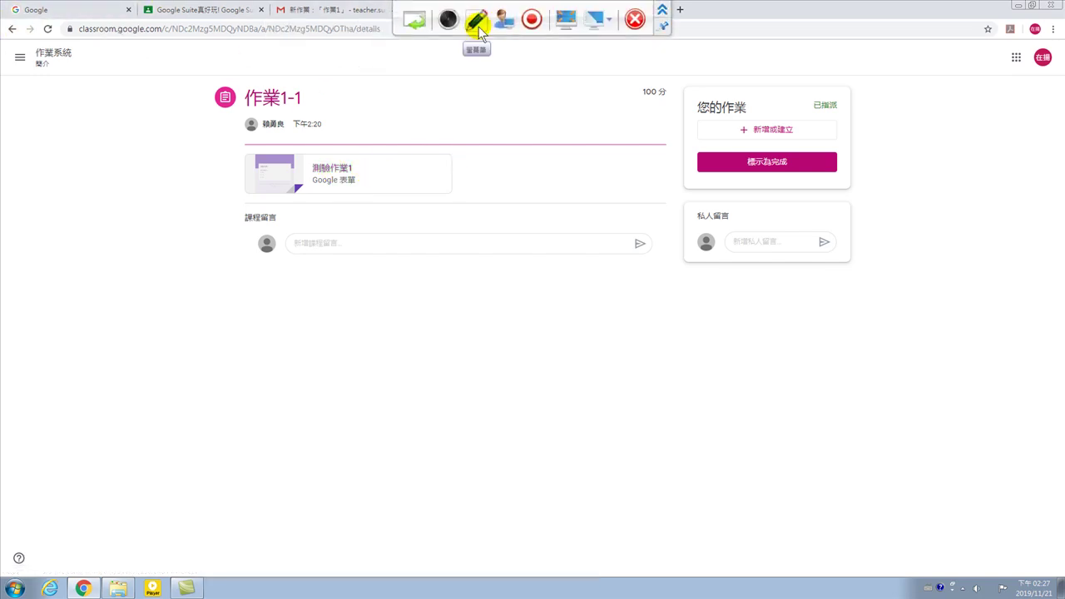
pyautogui.click(331, 11)
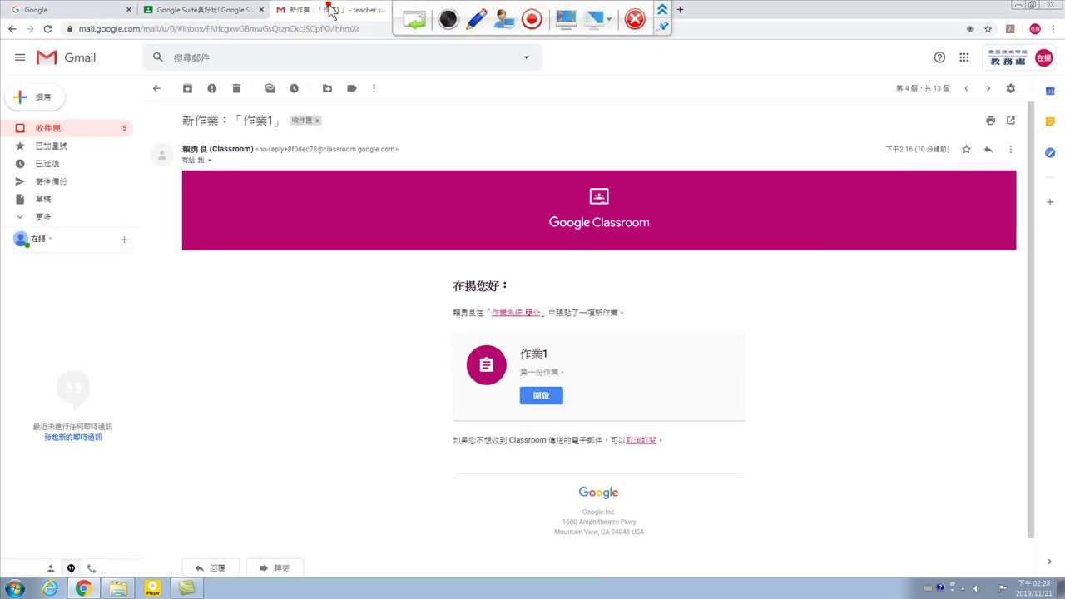
# Open the 1.什麼是DNA?.什麼是基因? assignment email from the inbox and launch it in Classroom.
pyautogui.click(157, 89)
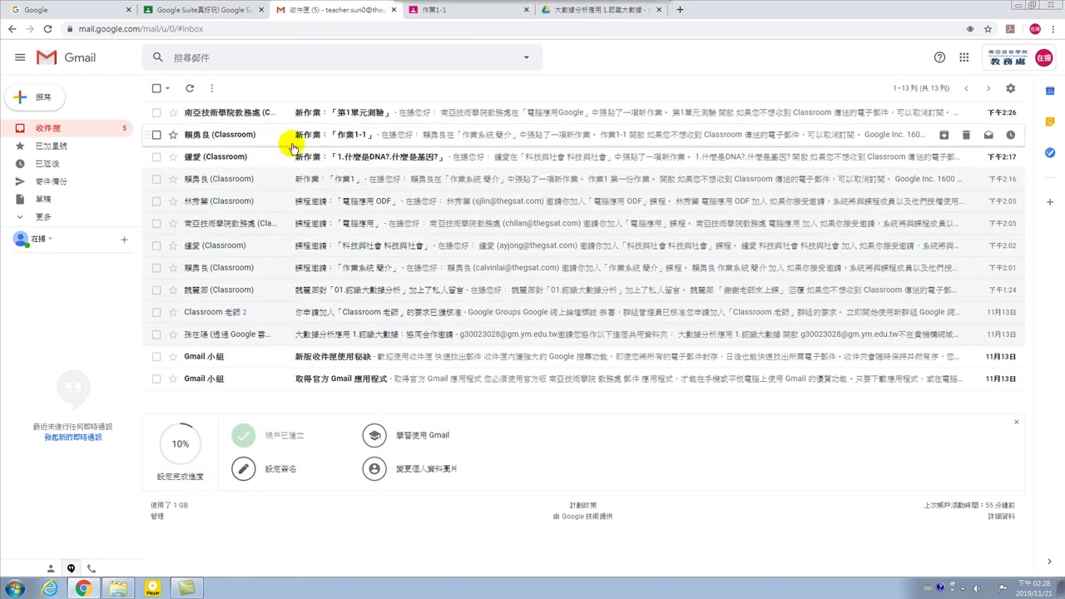
pyautogui.click(352, 157)
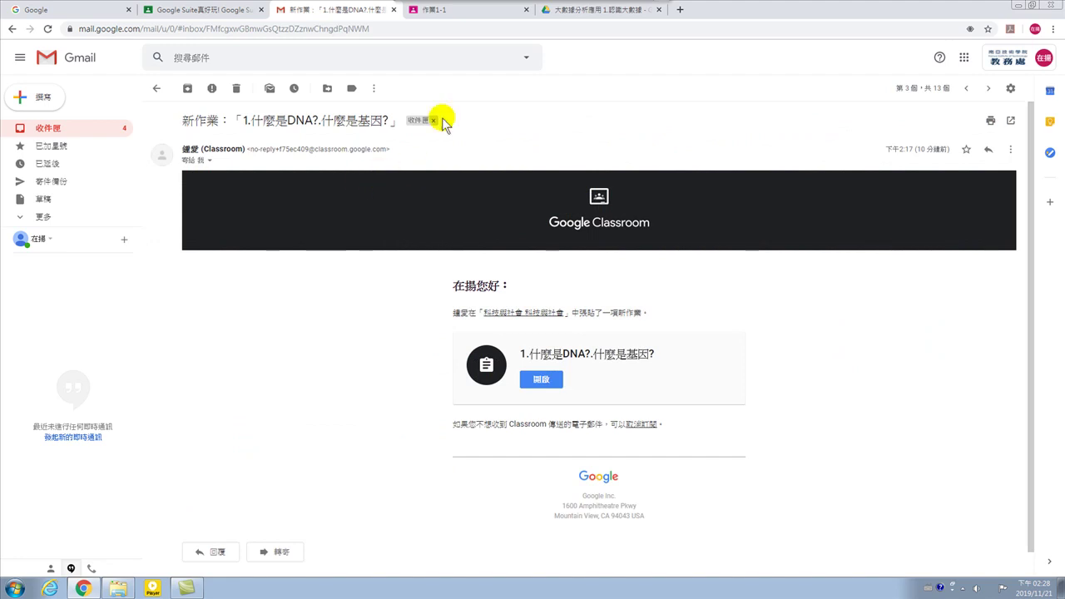
pyautogui.click(333, 8)
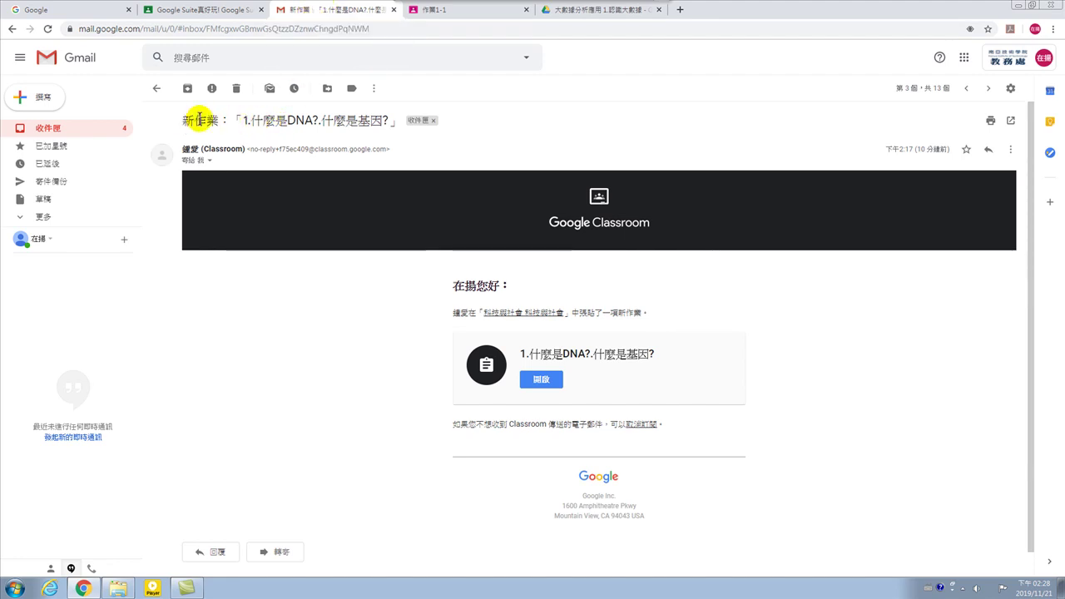
pyautogui.click(541, 379)
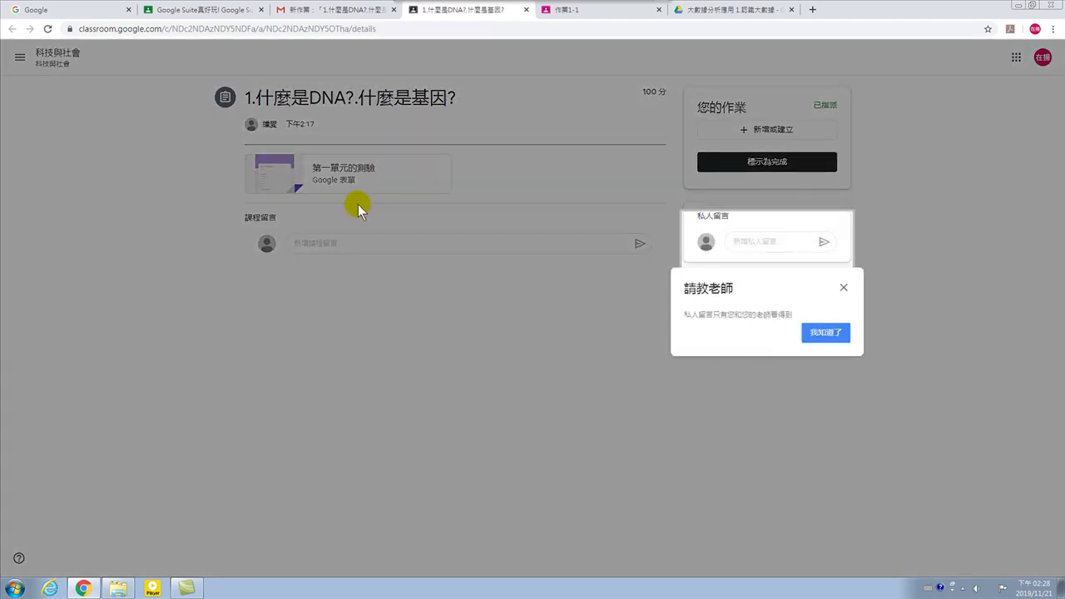
# Dismiss the 請教老師 tip and open the attached 第一單元的測驗 form.
pyautogui.click(823, 334)
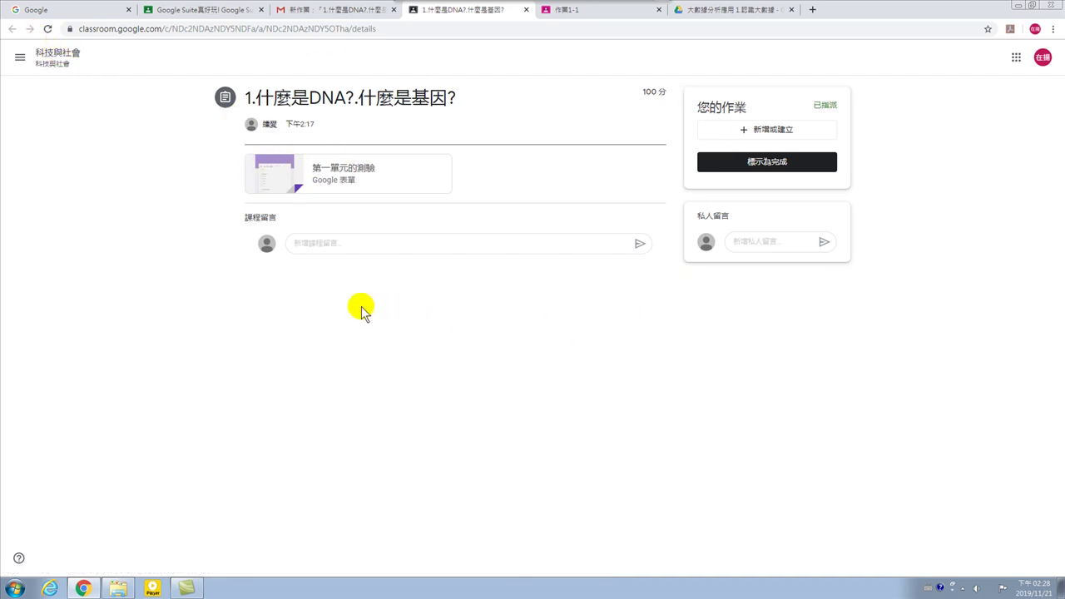
pyautogui.click(337, 169)
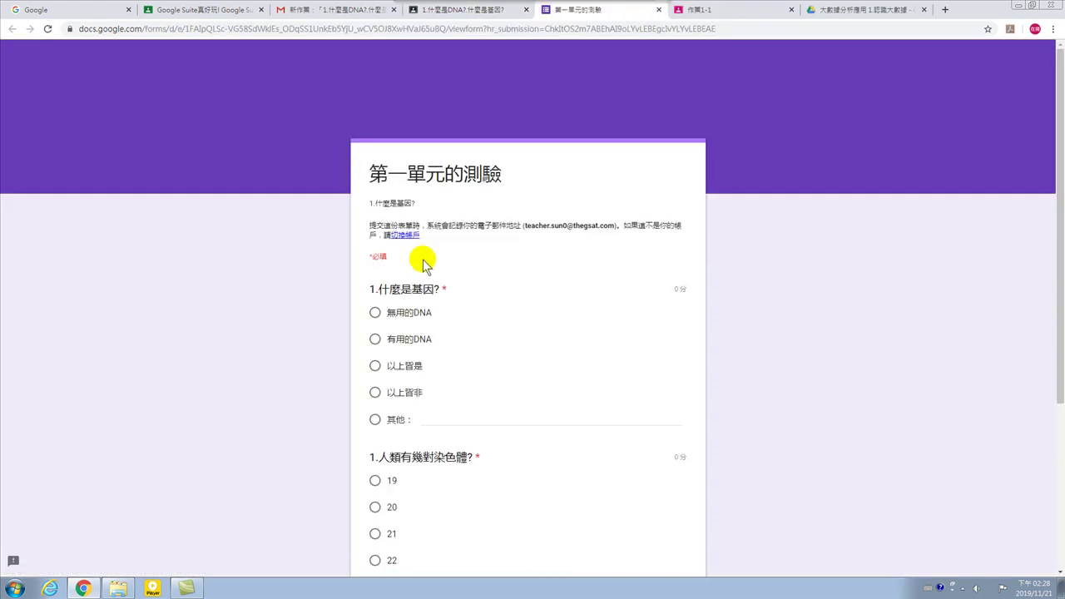
# Choose 以上皆非 for 1.什麼是基因? and 22 for 1.人類有幾對染色體?
pyautogui.moveTo(390, 291); pyautogui.dragTo(432, 297)
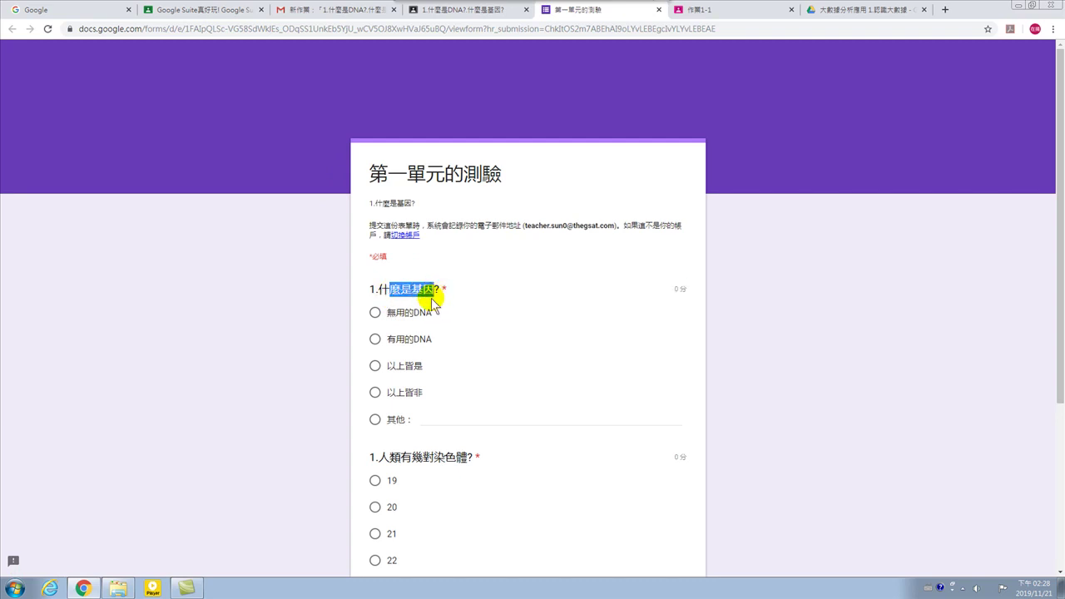
pyautogui.click(376, 394)
pyautogui.scroll(-3, 485, 387)
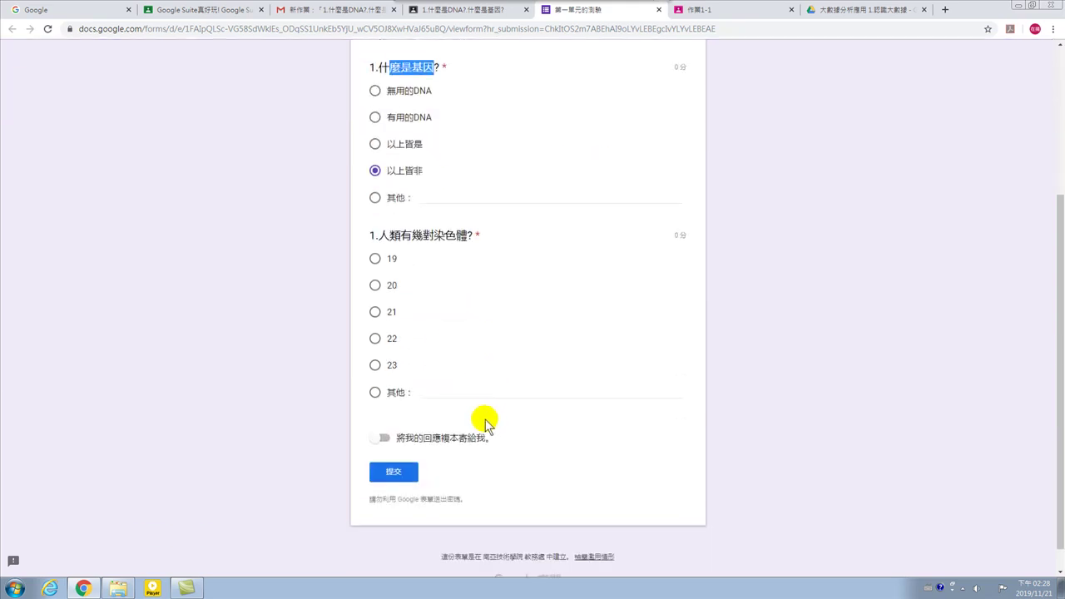
pyautogui.moveTo(412, 235); pyautogui.dragTo(483, 240)
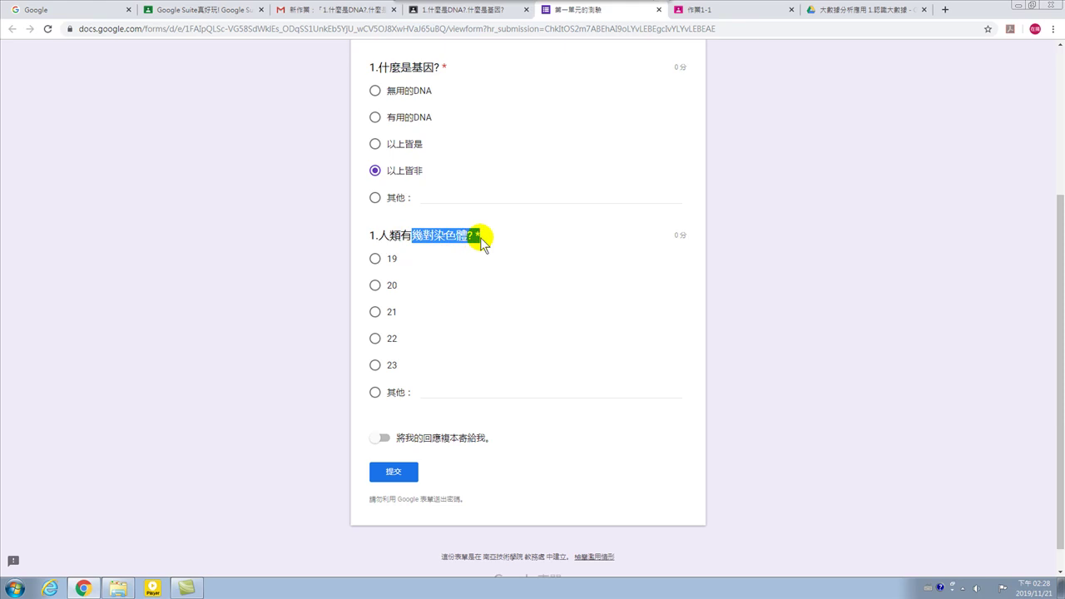
pyautogui.click(427, 238)
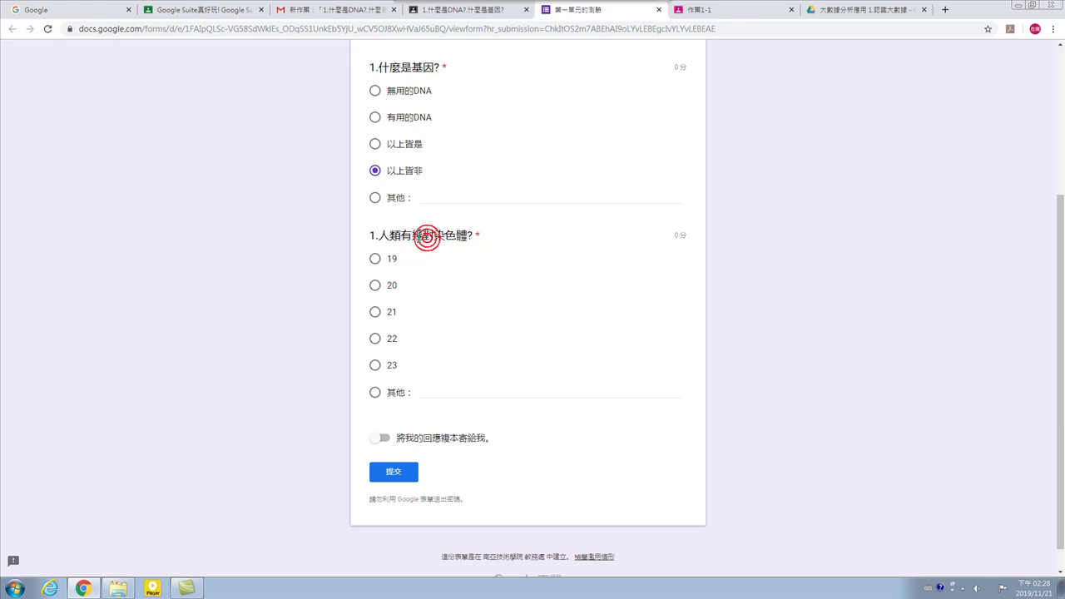
pyautogui.click(375, 339)
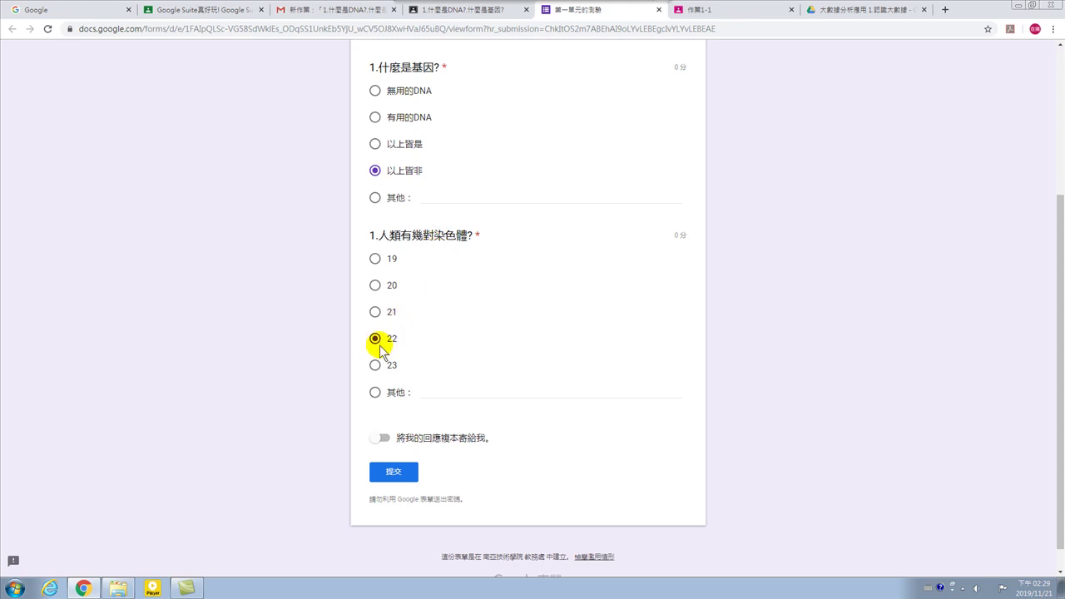
# Pick 23 as the chromosome answer and submit the 第一單元的測驗 quiz.
pyautogui.click(376, 364)
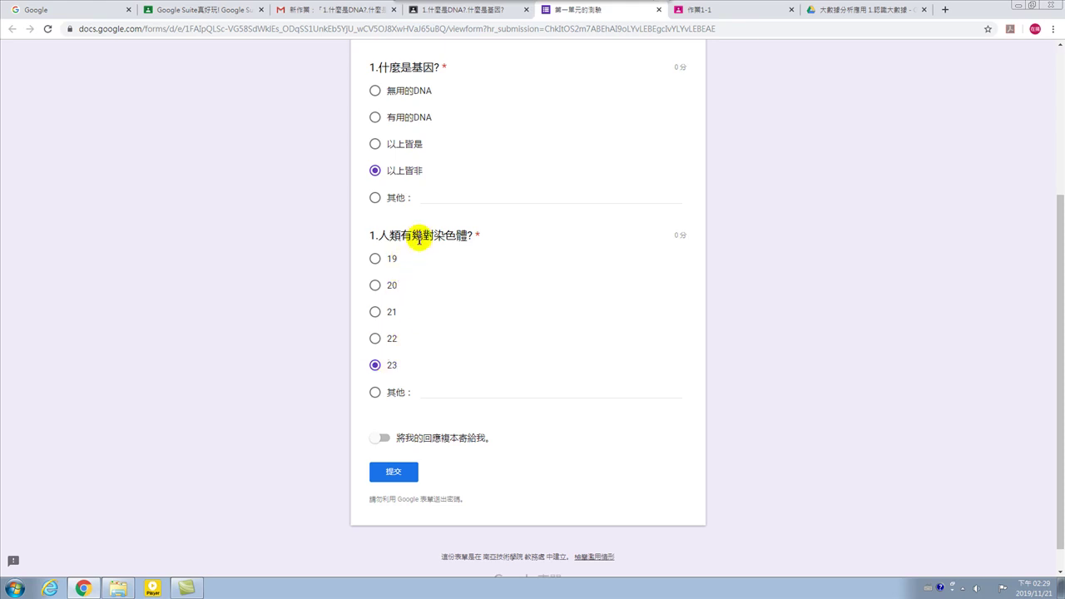
pyautogui.moveTo(421, 235); pyautogui.dragTo(439, 234)
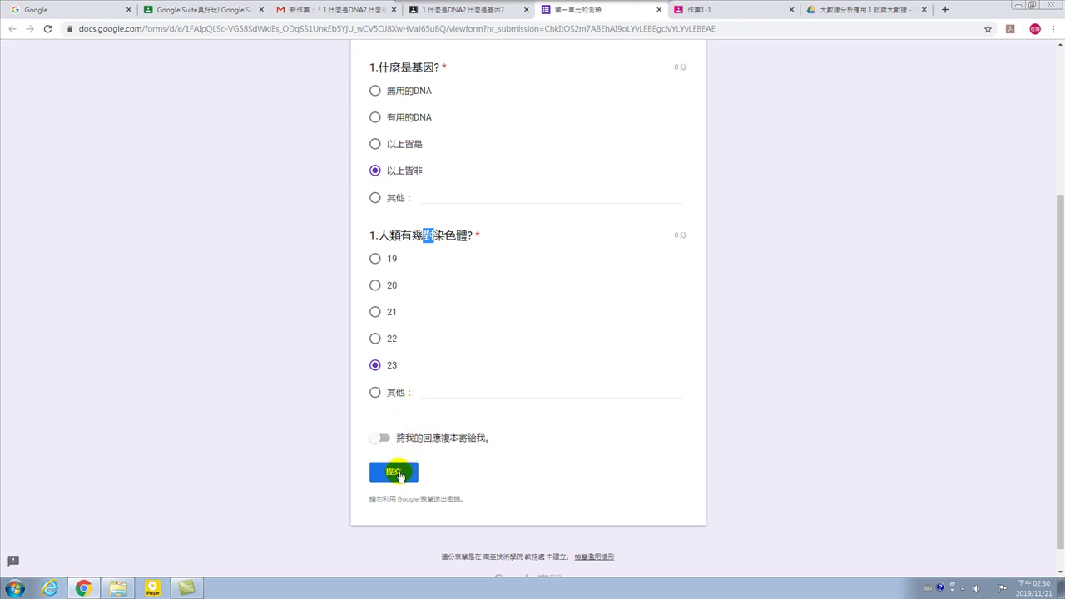
pyautogui.click(398, 473)
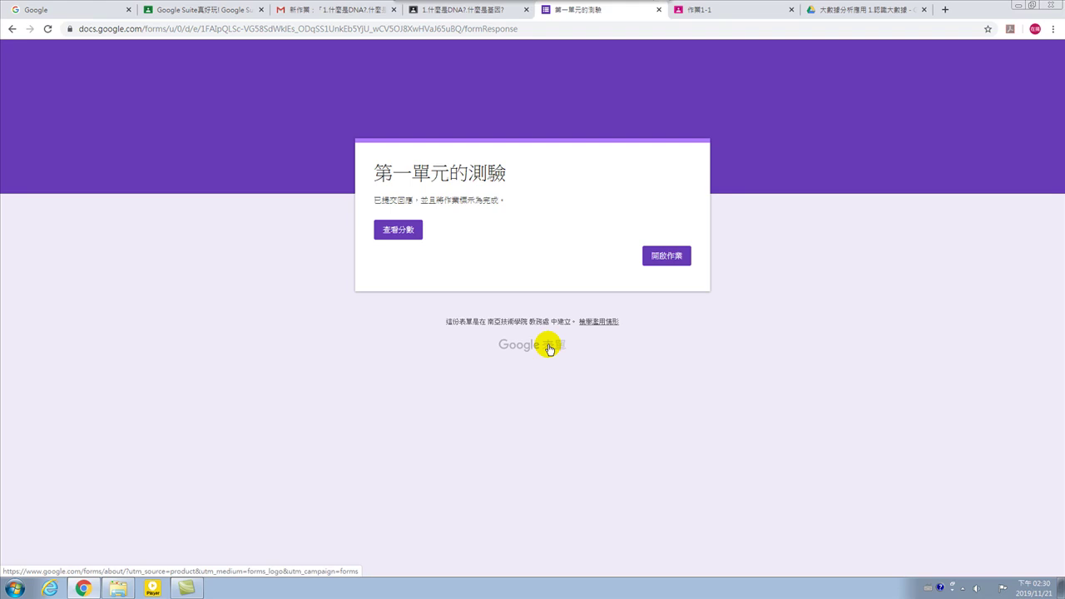
# Look over the quiz's 查看分數 results page, then return to the 作業1-1 assignment.
pyautogui.click(396, 231)
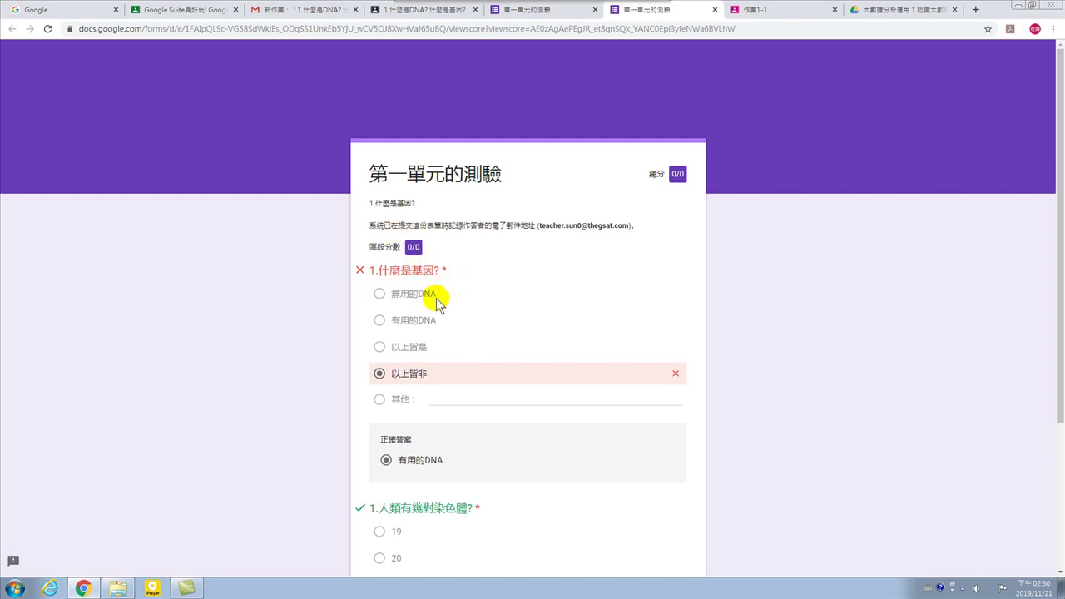
pyautogui.scroll(-2, 422, 371)
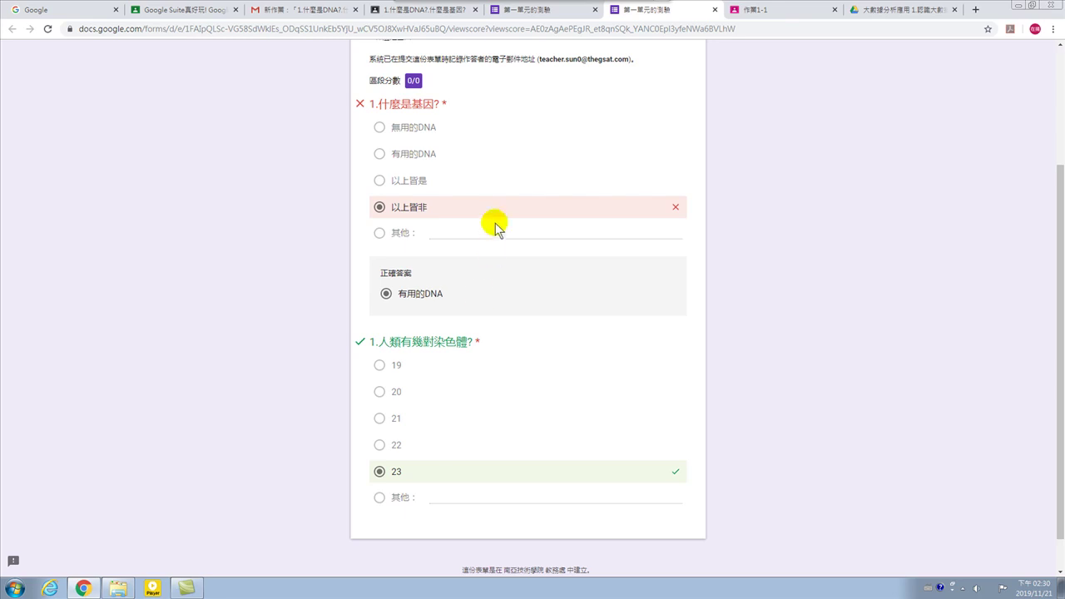
pyautogui.scroll(2, 479, 292)
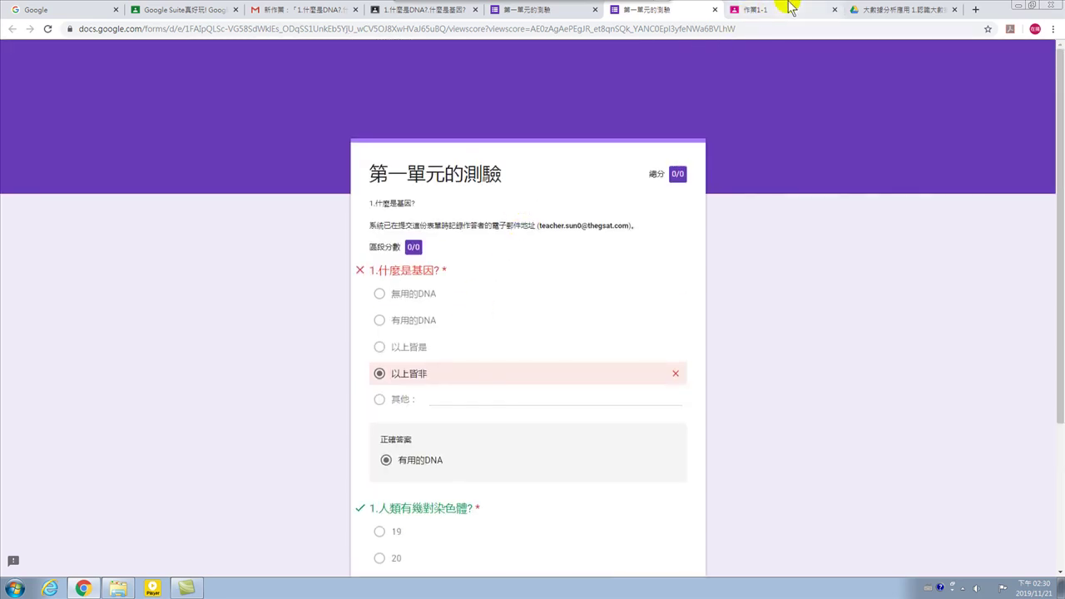
pyautogui.click(771, 10)
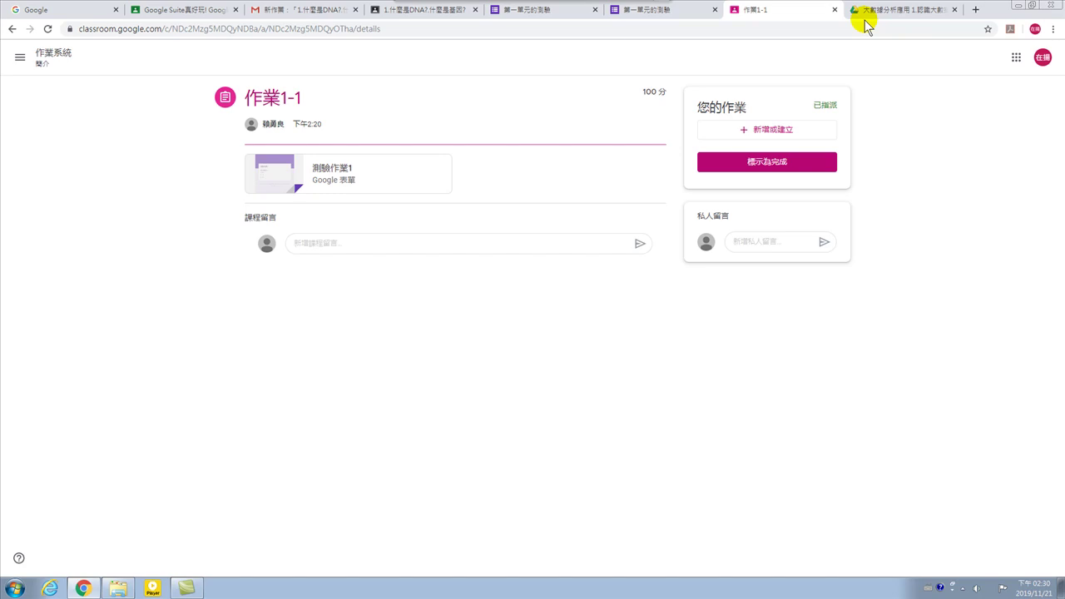
# Glance at the 1.什麼是DNA assignment page and the new-assignment notification email.
pyautogui.moveTo(527, 7)
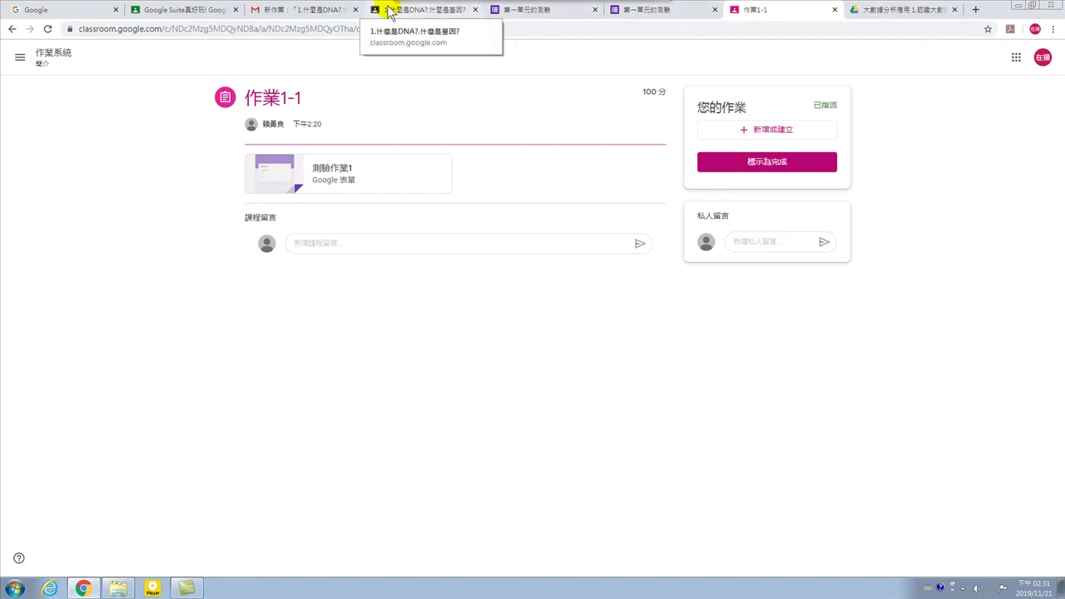
pyautogui.click(413, 10)
pyautogui.click(289, 10)
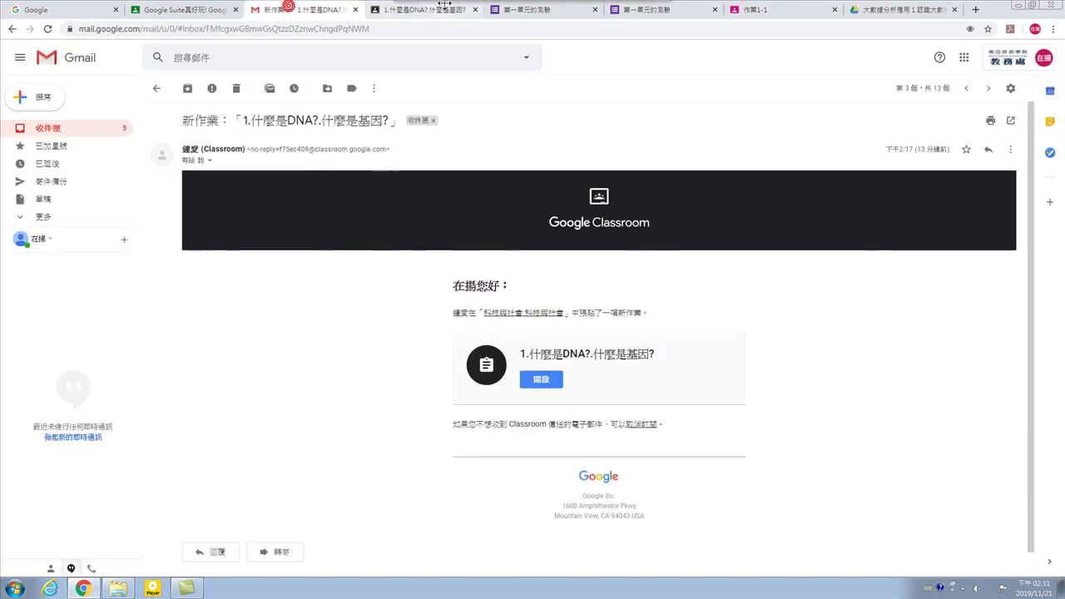
pyautogui.click(383, 10)
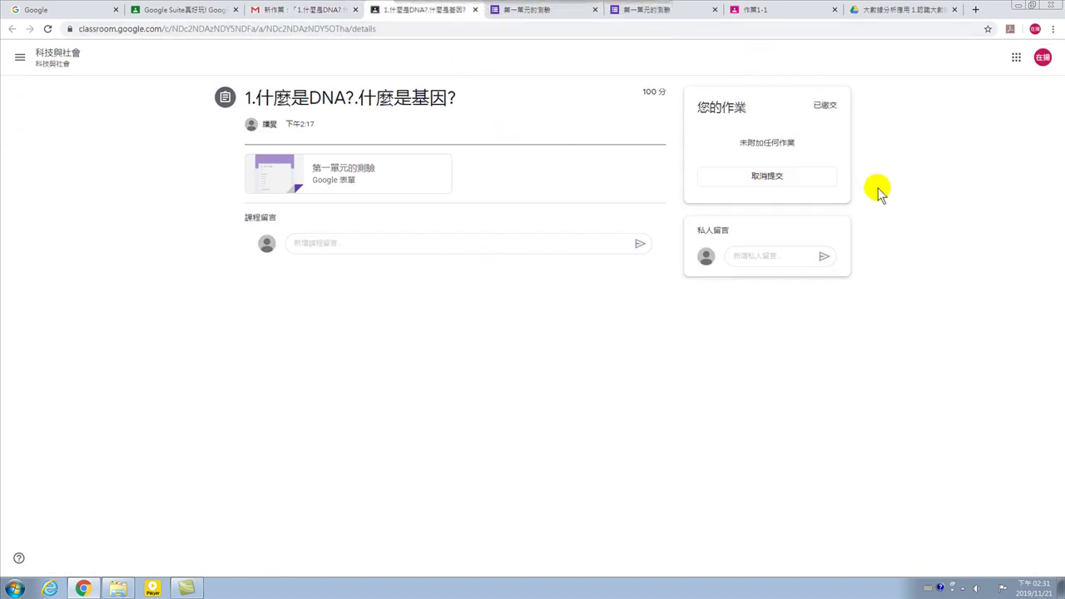
# Recheck the graded quiz results, then switch to the Google Suite真好玩! class.
pyautogui.click(688, 10)
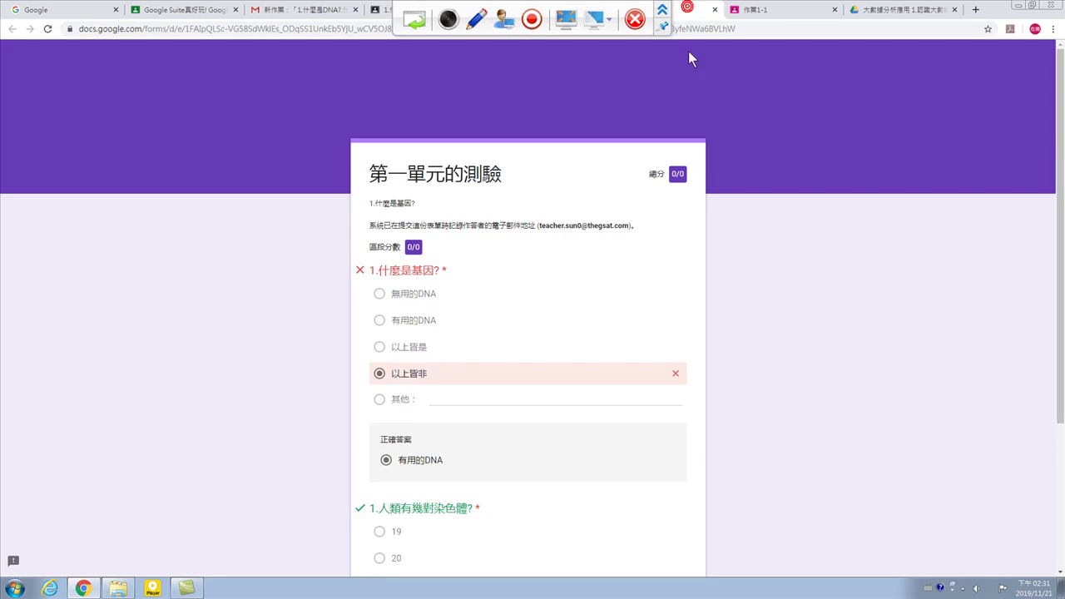
pyautogui.scroll(-3, 480, 361)
pyautogui.scroll(3, 537, 209)
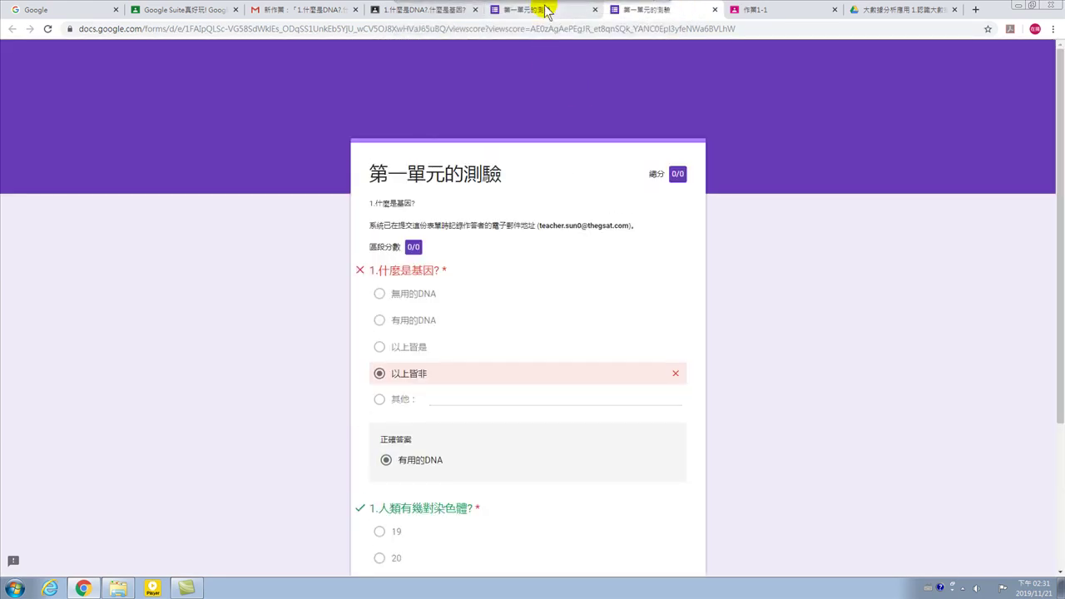
pyautogui.click(195, 10)
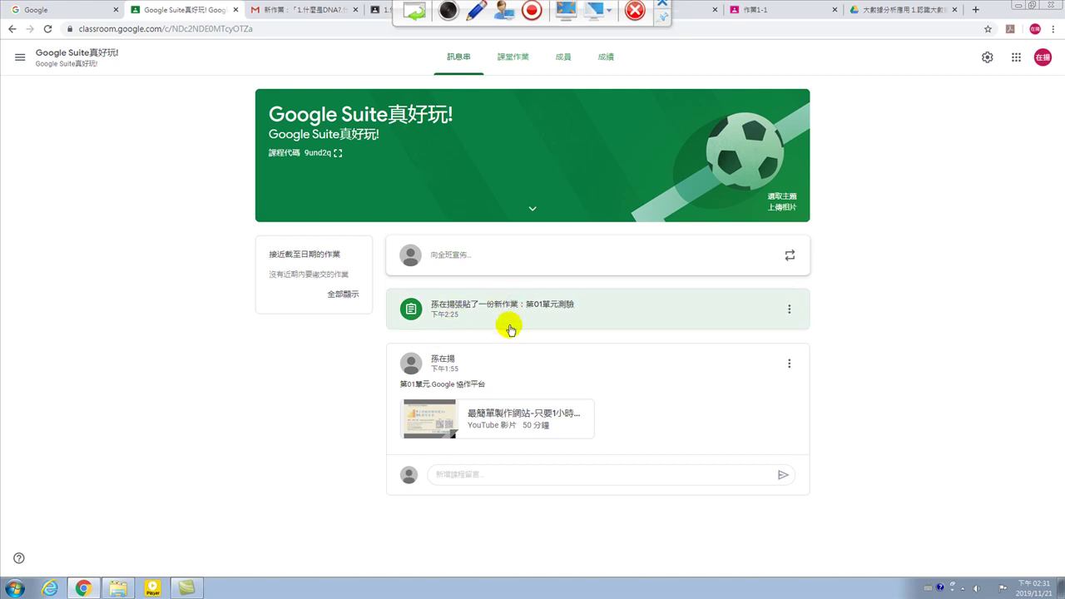
# Open the 第01單元測驗 form from 課堂作業, then view the 大數據分析應用 1.認識大數據 Drive folder.
pyautogui.click(511, 56)
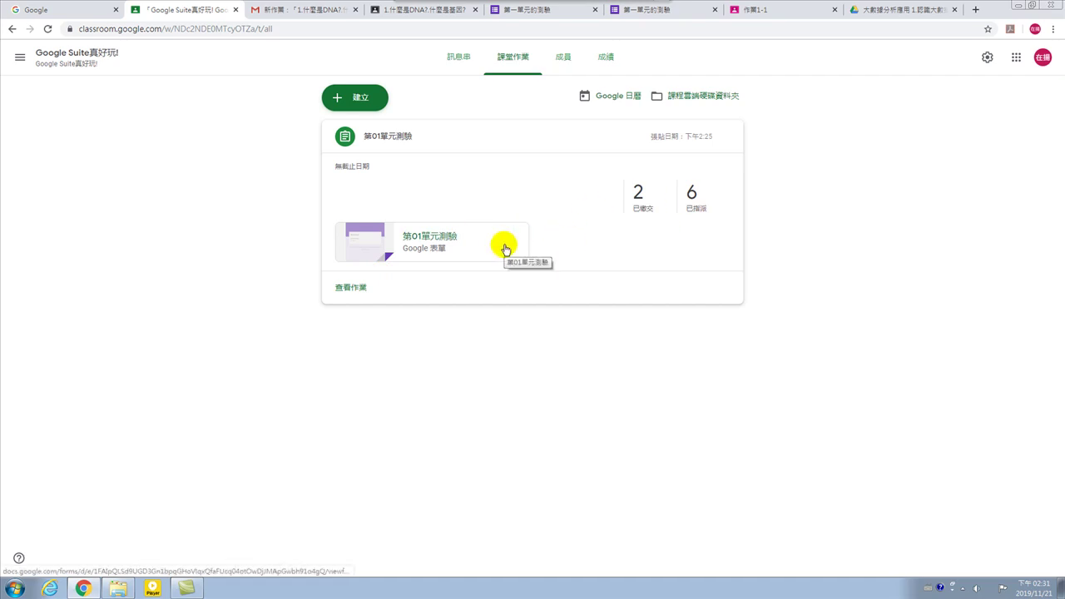
pyautogui.click(447, 238)
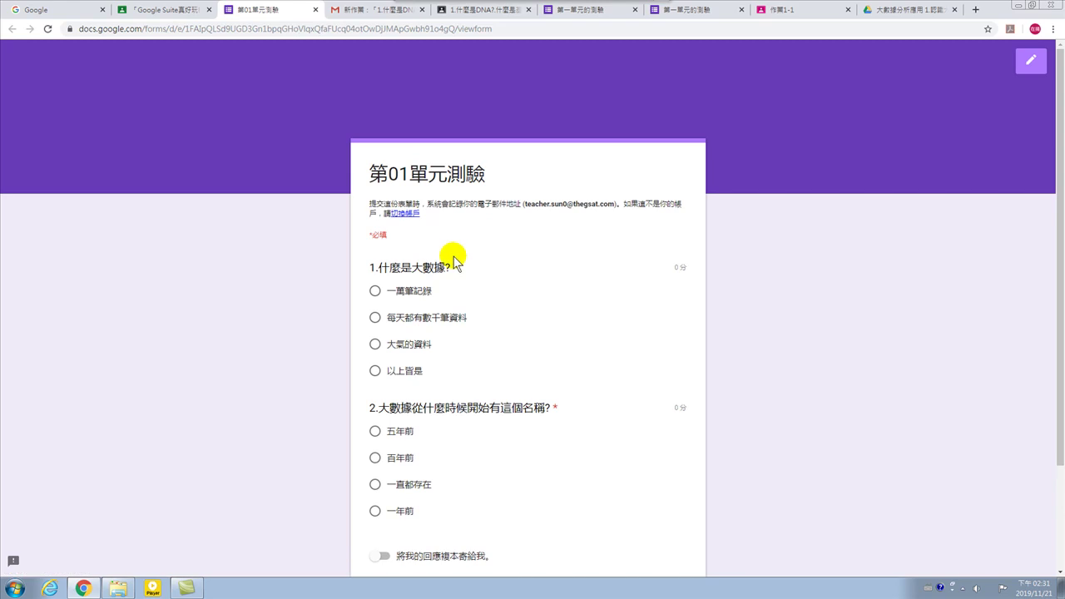
pyautogui.scroll(-3, 504, 347)
pyautogui.scroll(3, 504, 347)
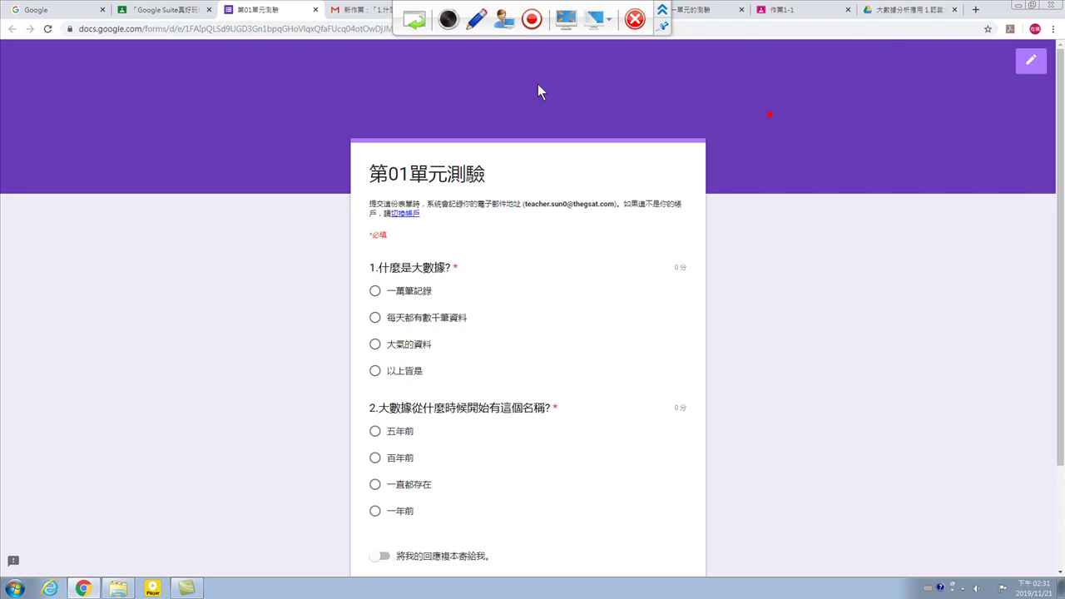
pyautogui.click(366, 9)
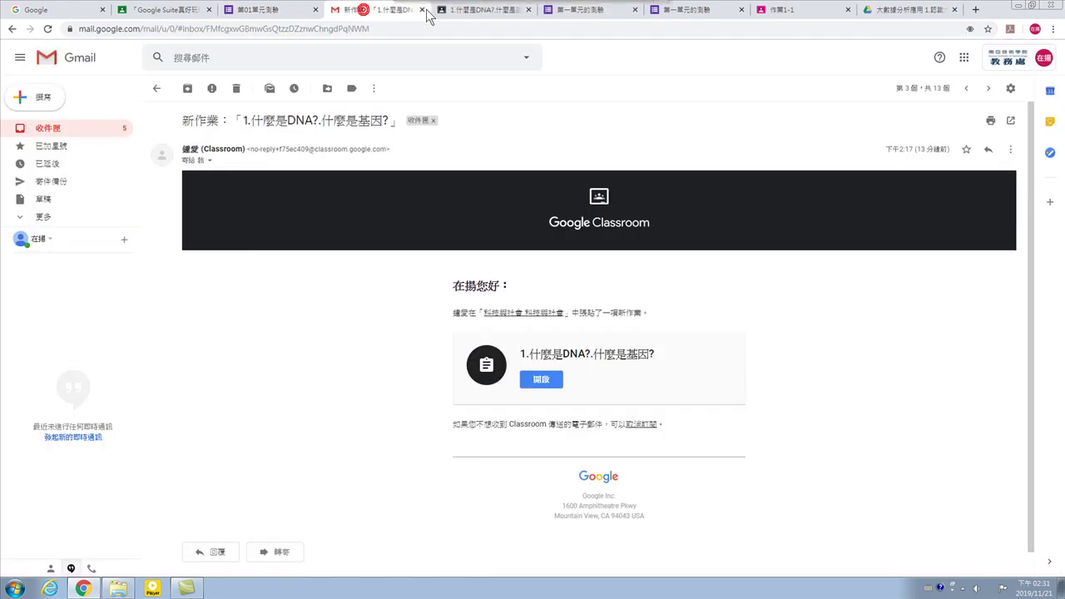
pyautogui.click(869, 10)
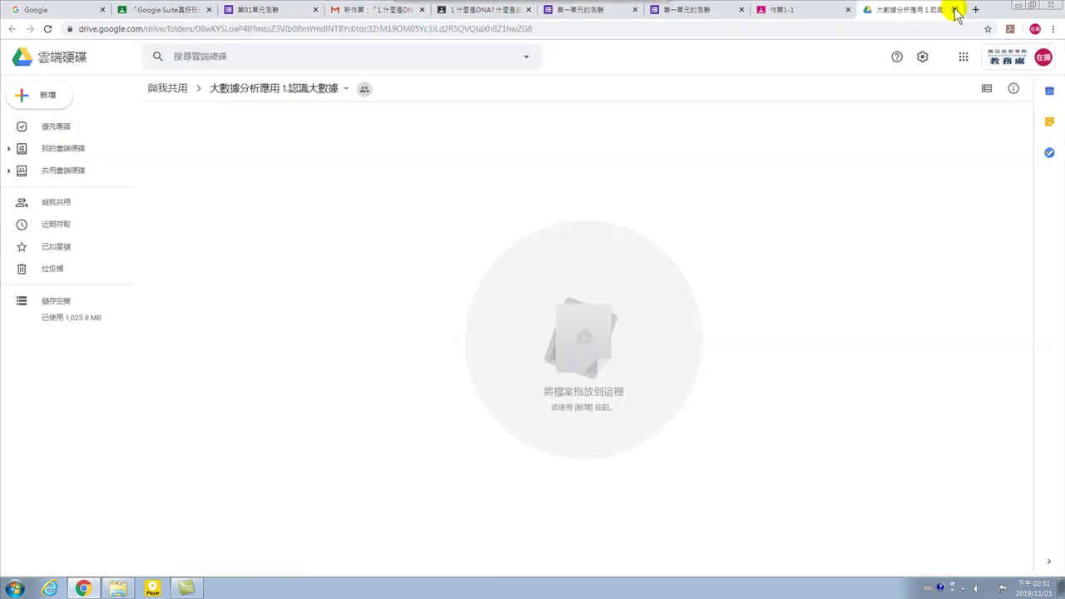
pyautogui.click(824, 10)
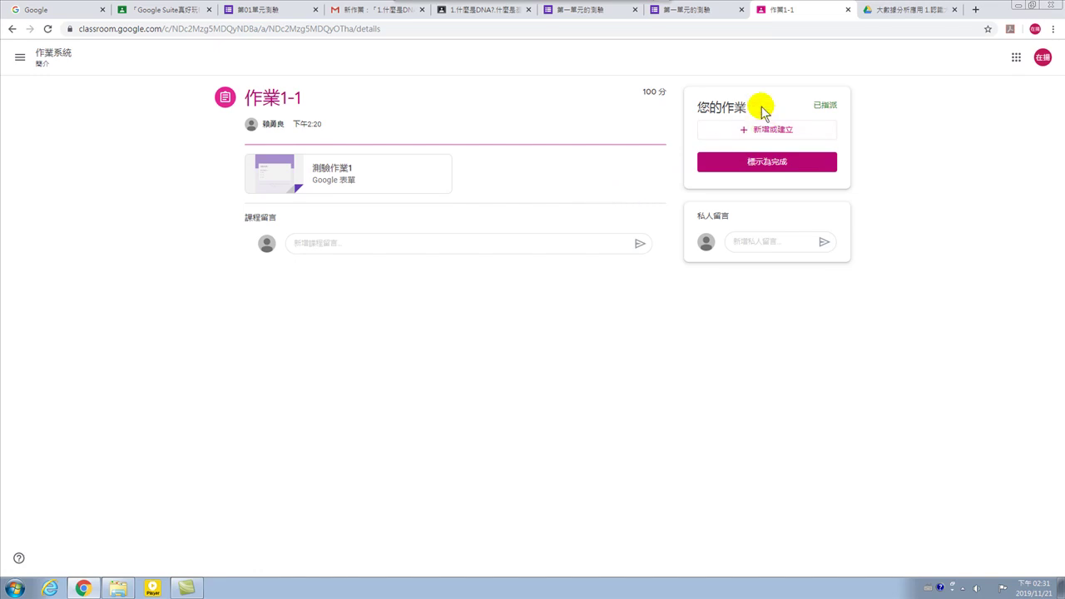
pyautogui.click(848, 10)
pyautogui.click(784, 12)
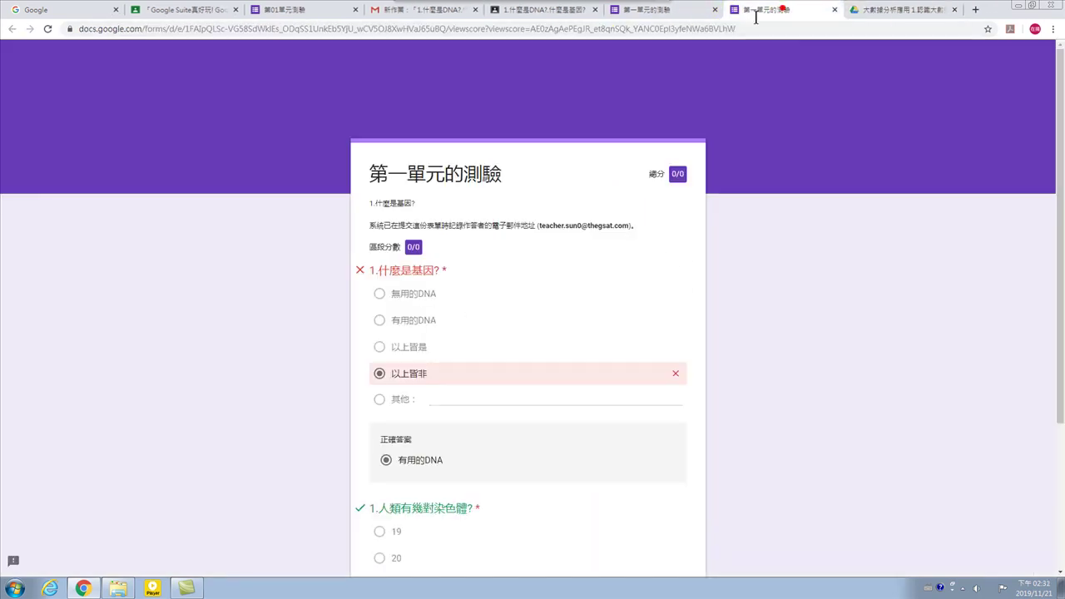
pyautogui.click(680, 11)
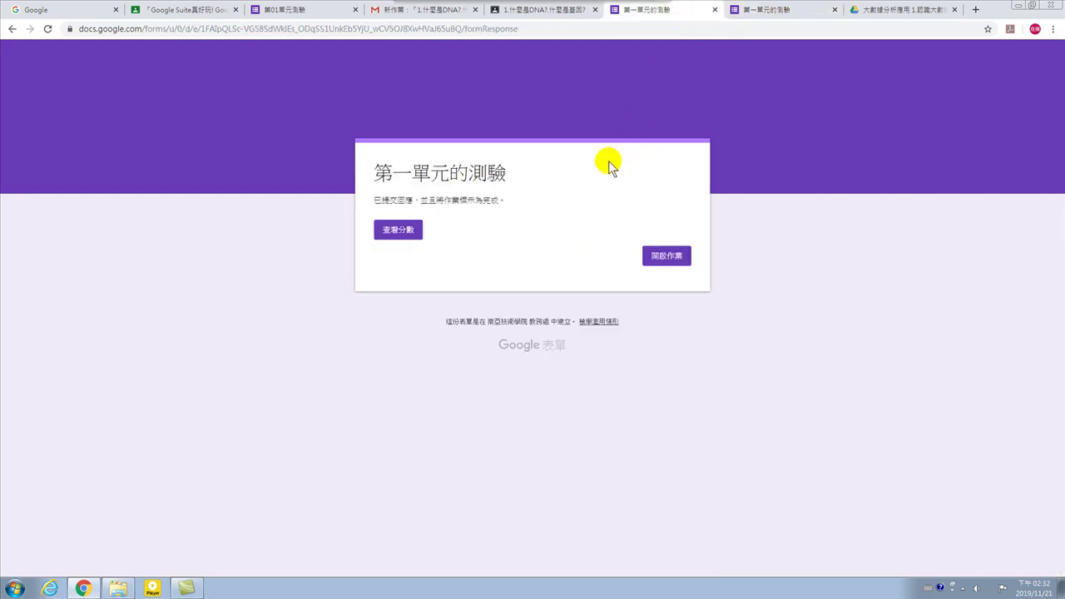
pyautogui.click(547, 11)
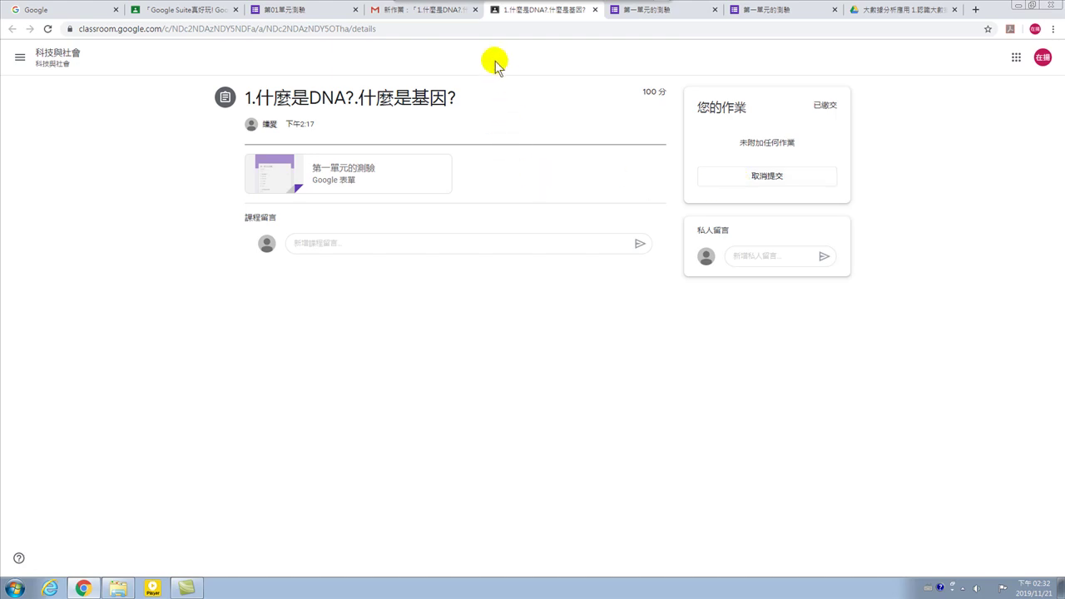
pyautogui.click(348, 18)
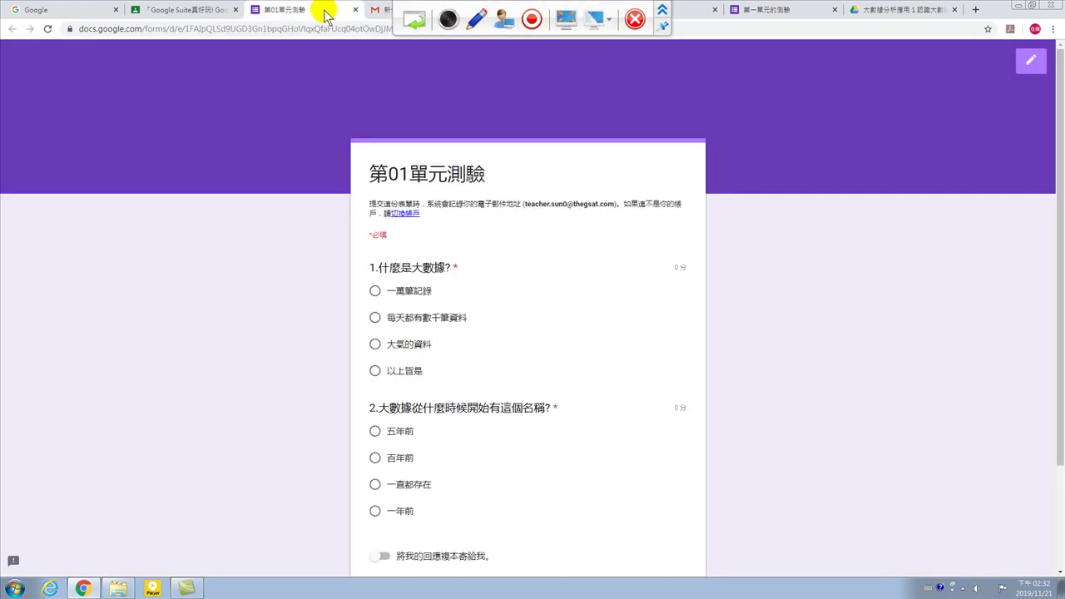
pyautogui.scroll(-3, 525, 342)
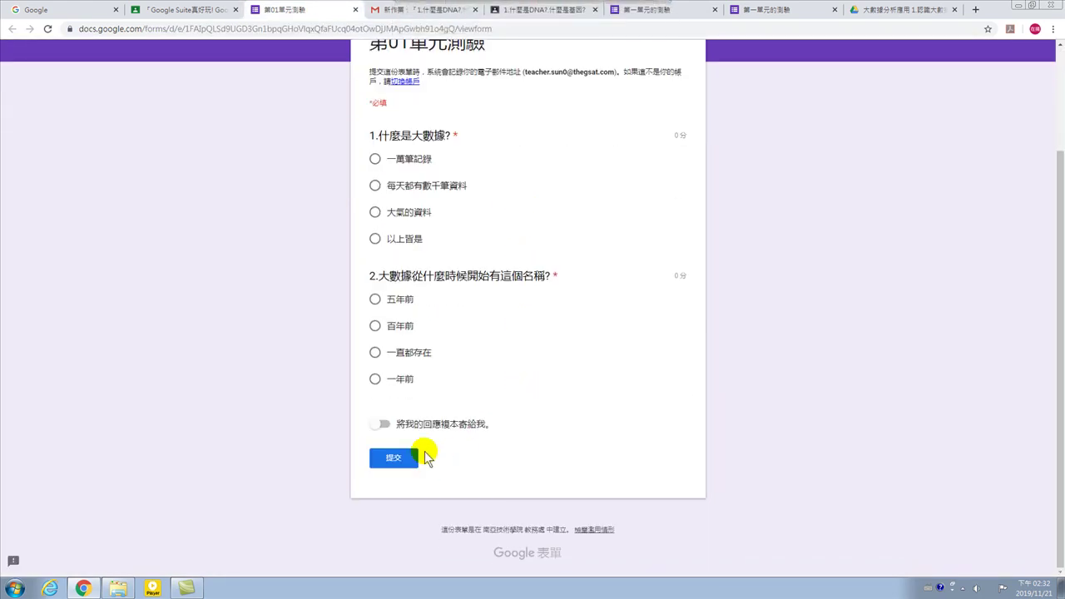
pyautogui.scroll(3, 504, 351)
pyautogui.click(200, 9)
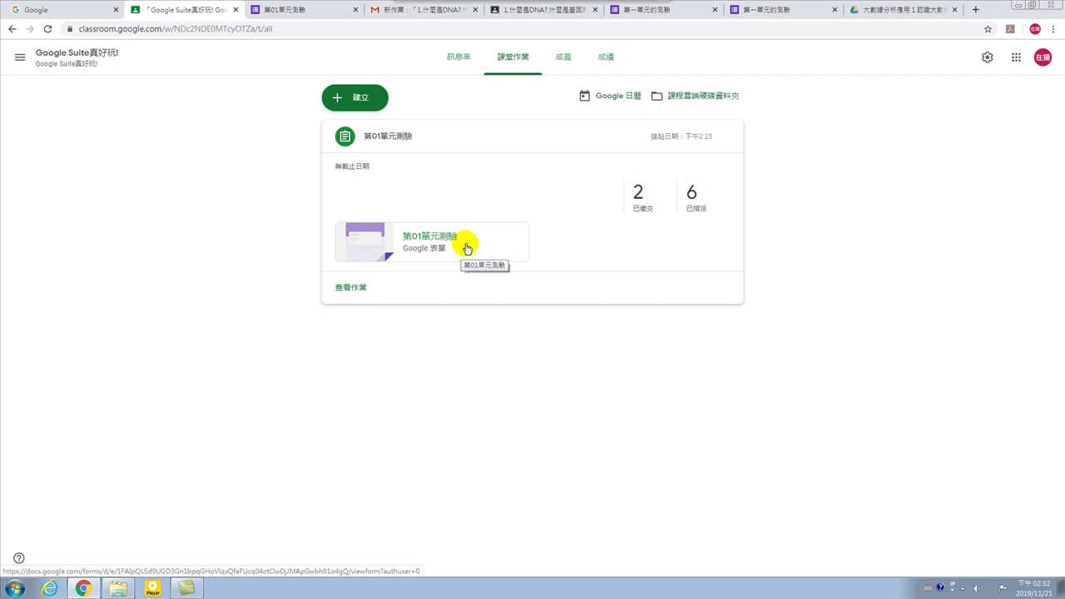
pyautogui.moveTo(545, 4)
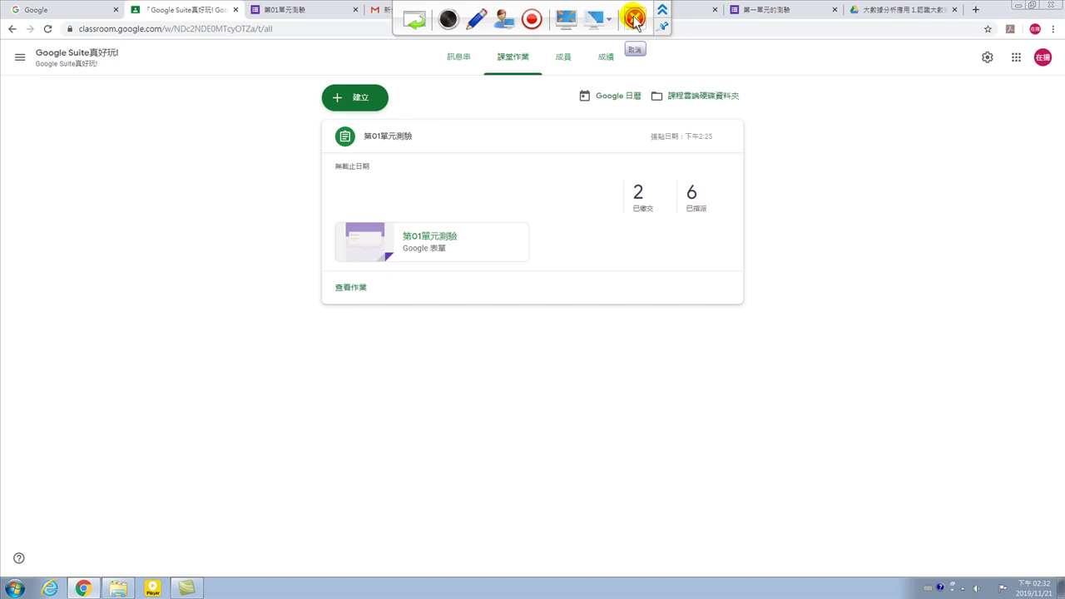
# In TRBS10.0, start and confirm a 螢幕廣播 of the teacher's screen.
pyautogui.click(633, 17)
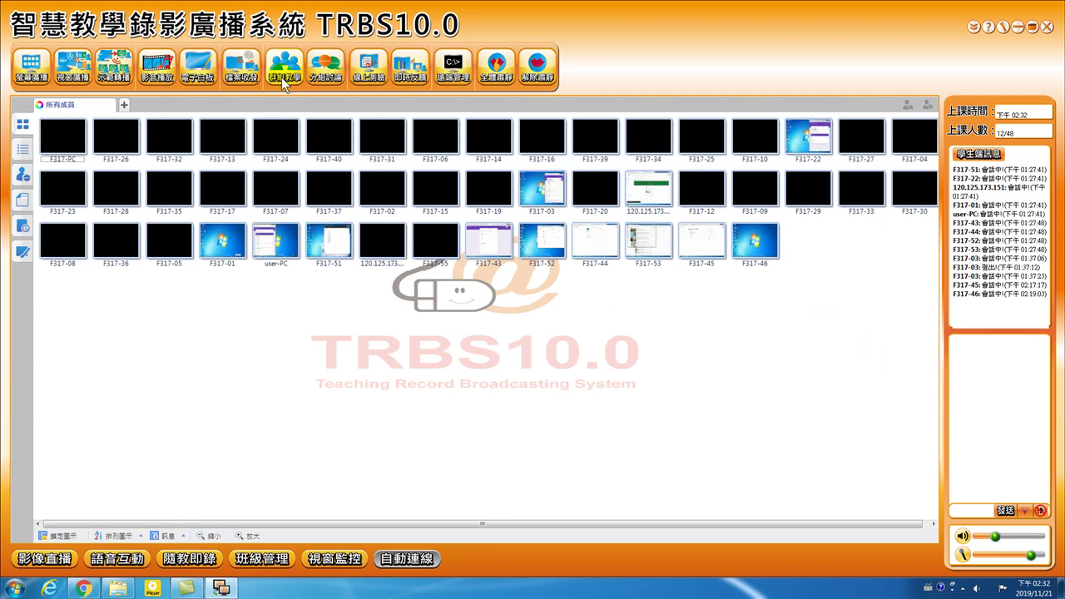
pyautogui.click(33, 67)
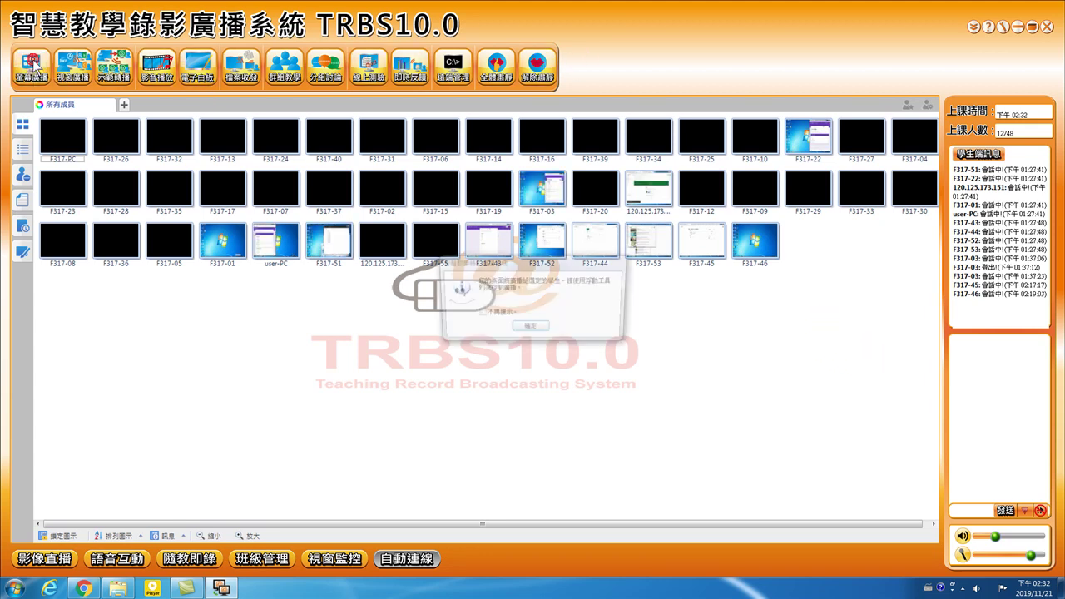
pyautogui.click(529, 328)
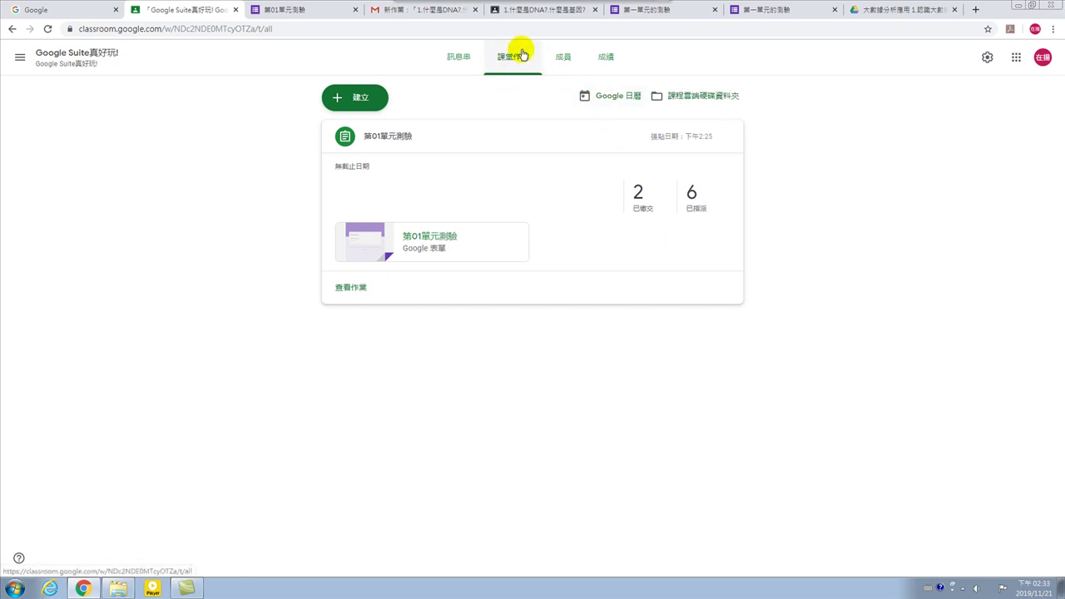
# On 課堂作業, discard a plain 作業 draft and create a 測驗作業 instead.
pyautogui.click(517, 58)
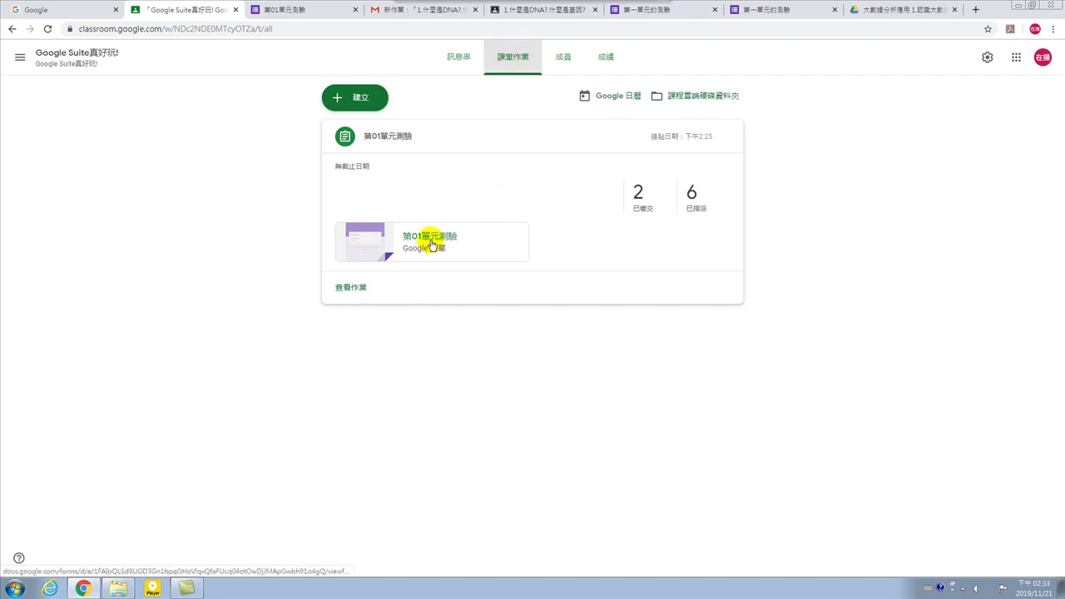
pyautogui.click(364, 99)
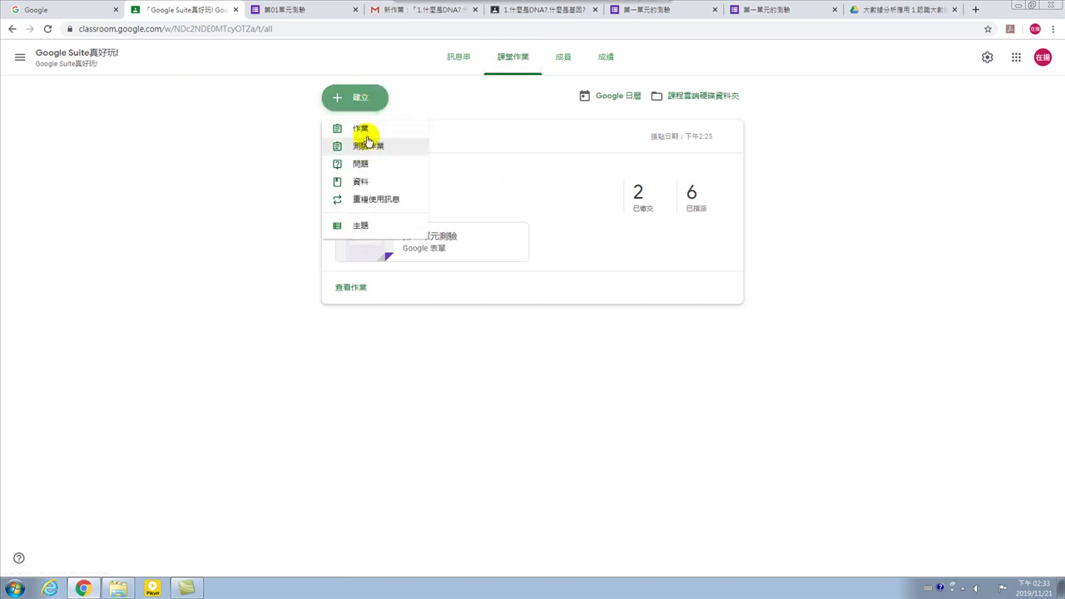
pyautogui.click(364, 129)
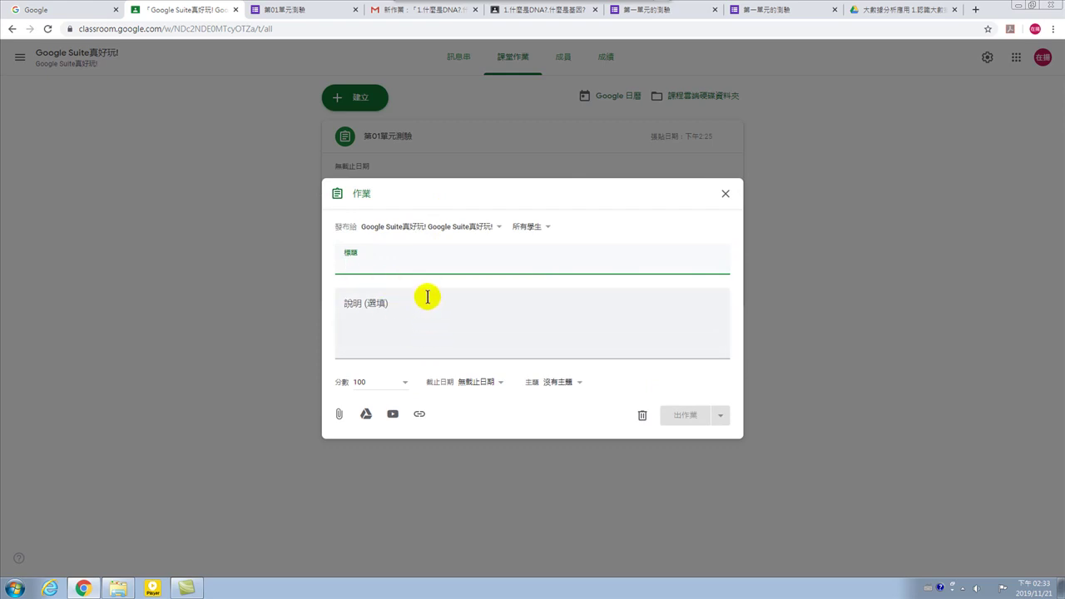
pyautogui.click(724, 193)
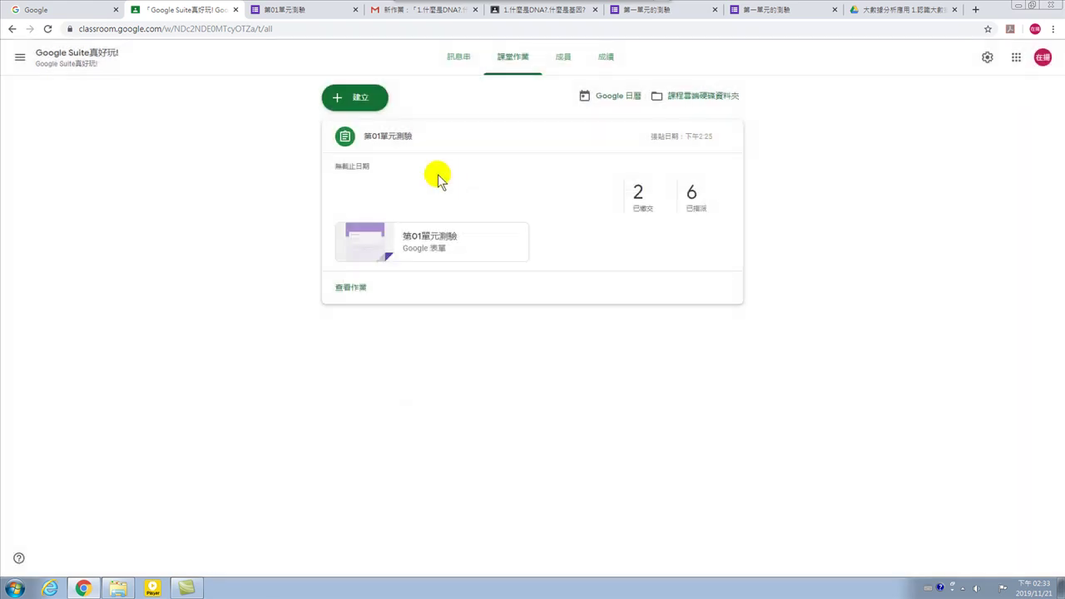
pyautogui.click(362, 101)
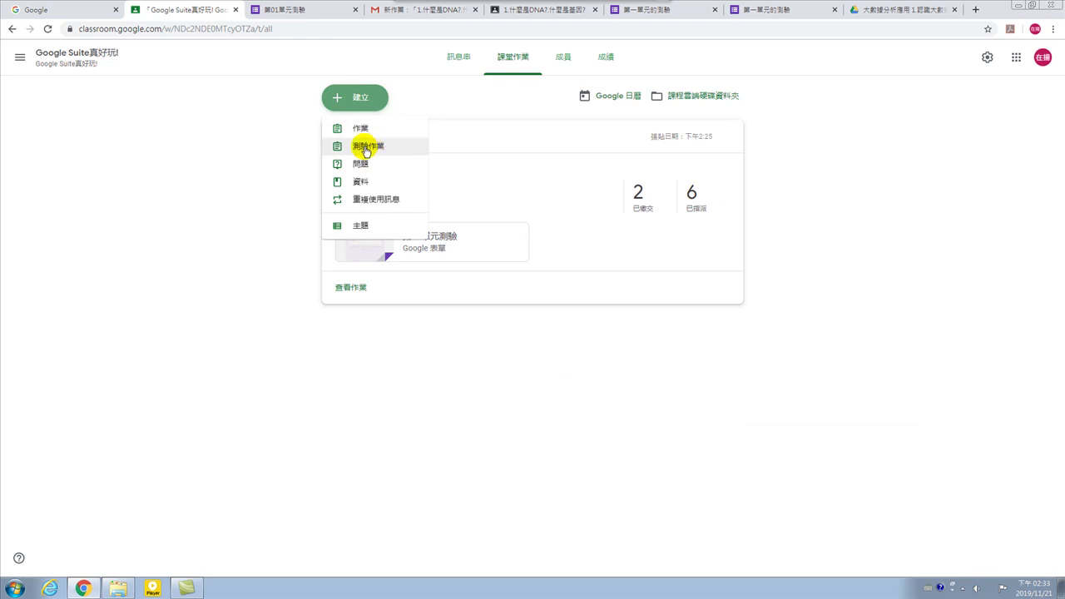
pyautogui.click(373, 149)
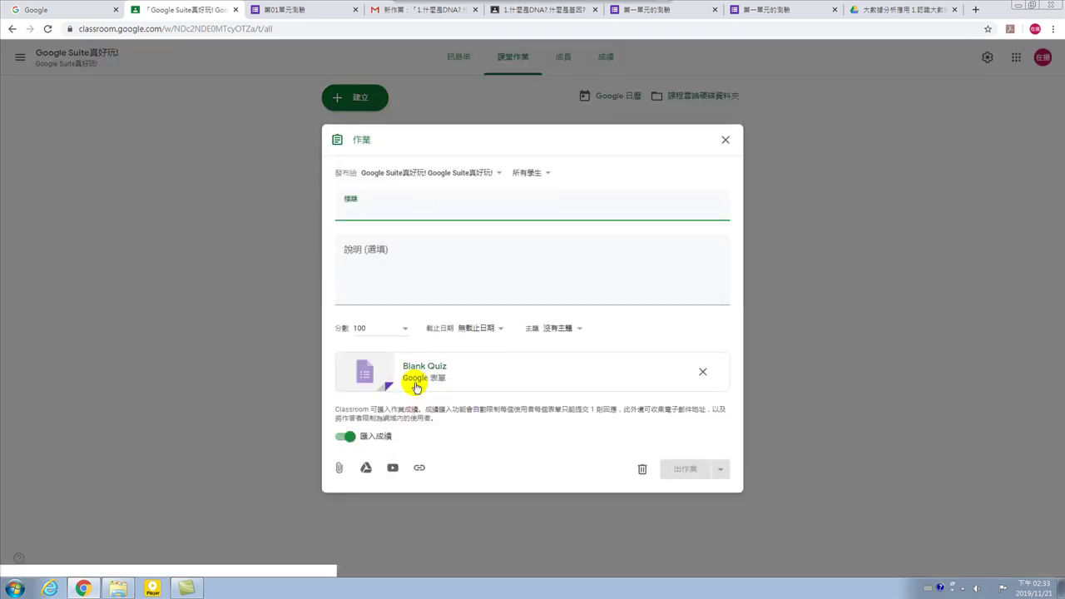
# Open the attached Blank Quiz form in Google Forms for editing.
pyautogui.click(422, 369)
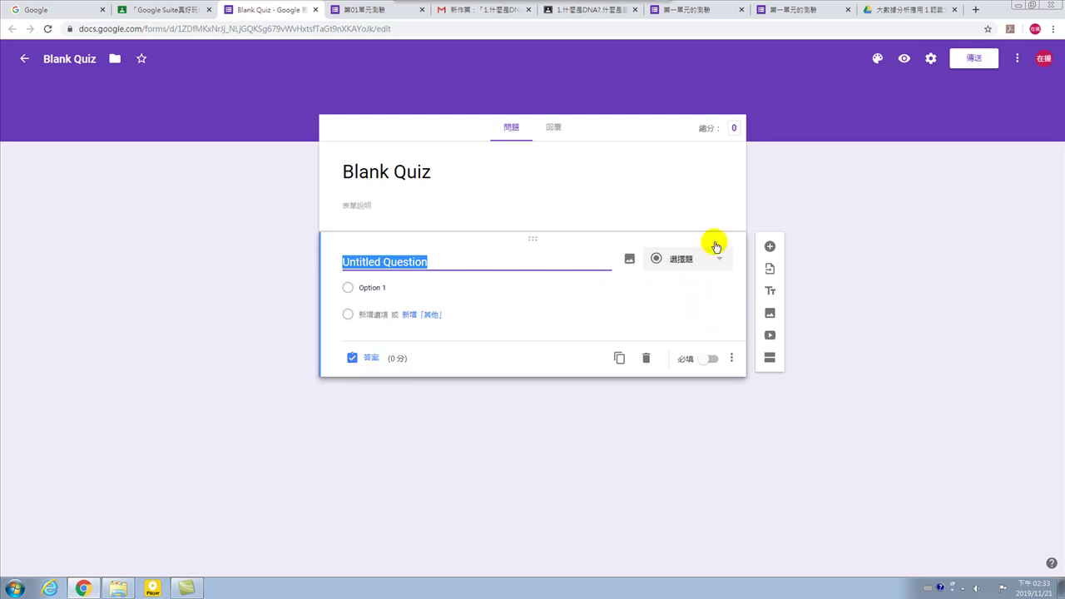
pyautogui.moveTo(658, 286)
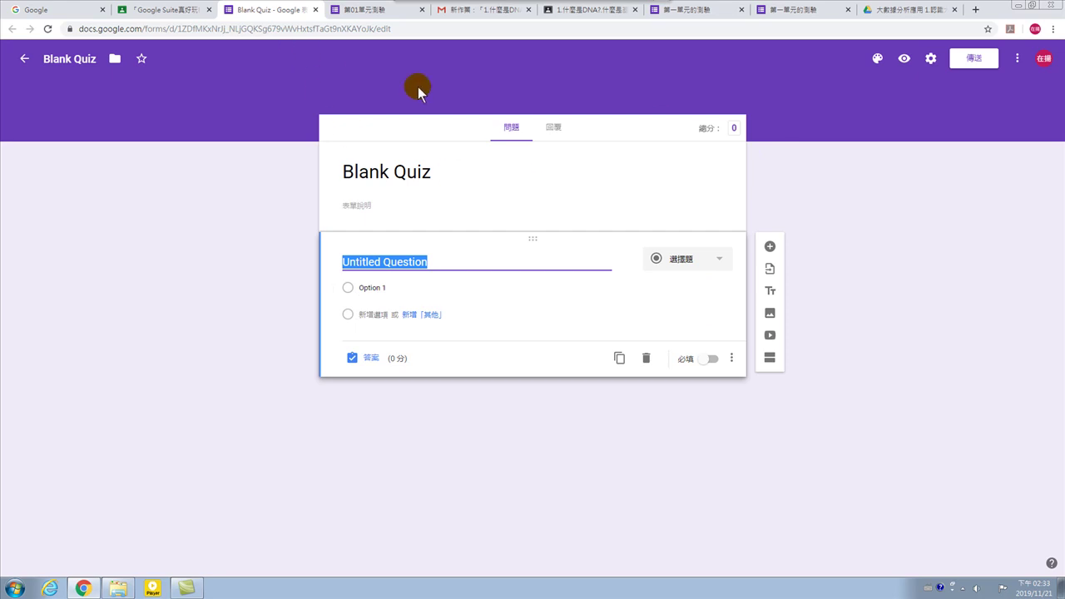
# Leave the Forms editor, close the Google 表單 page, and discard the unposted quiz assignment.
pyautogui.click(23, 62)
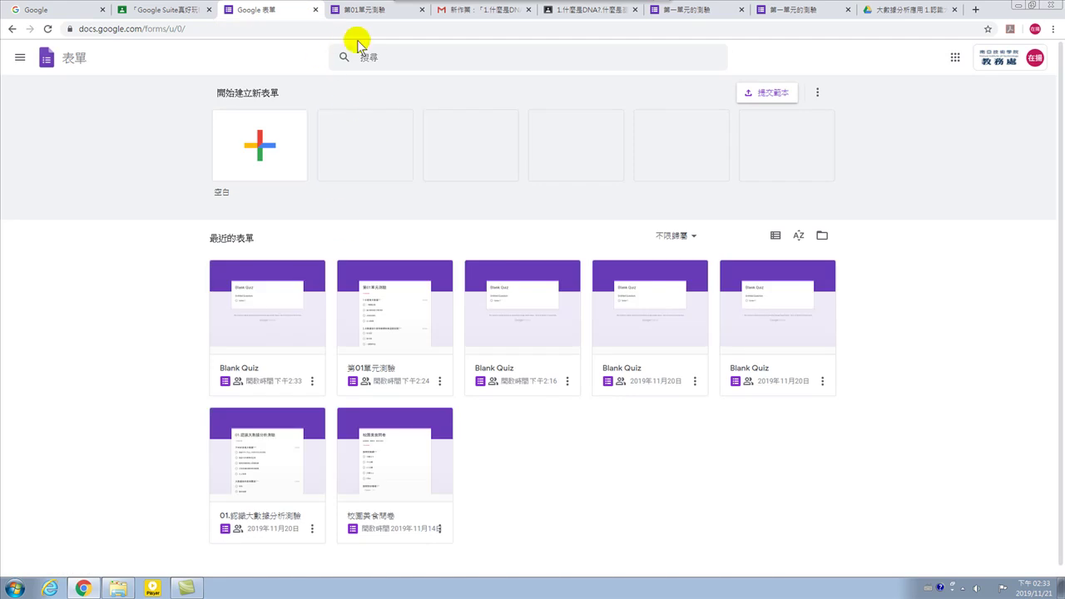
pyautogui.click(314, 10)
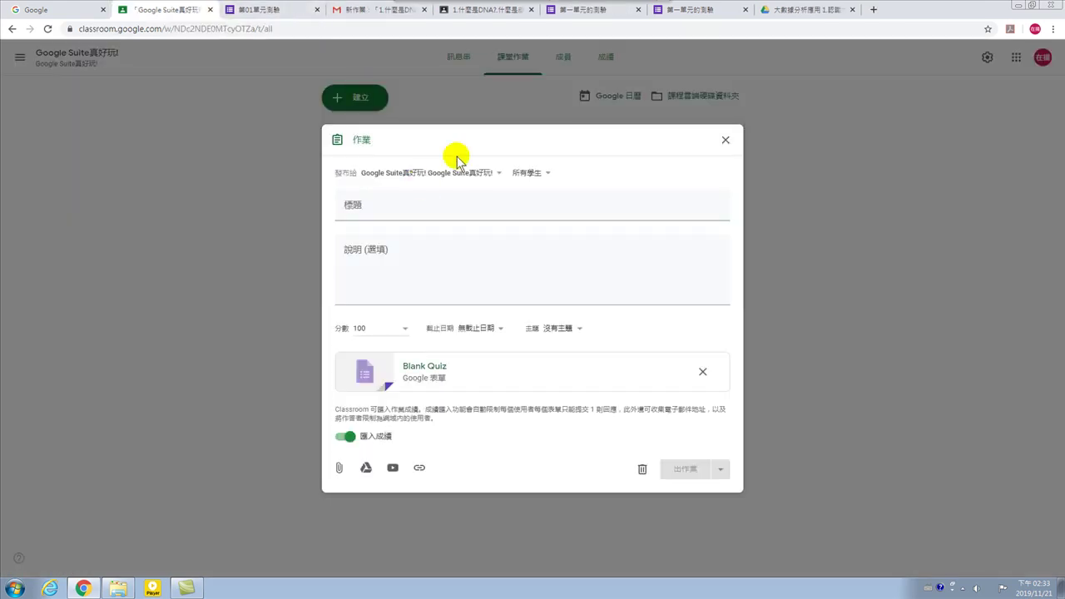
pyautogui.click(725, 140)
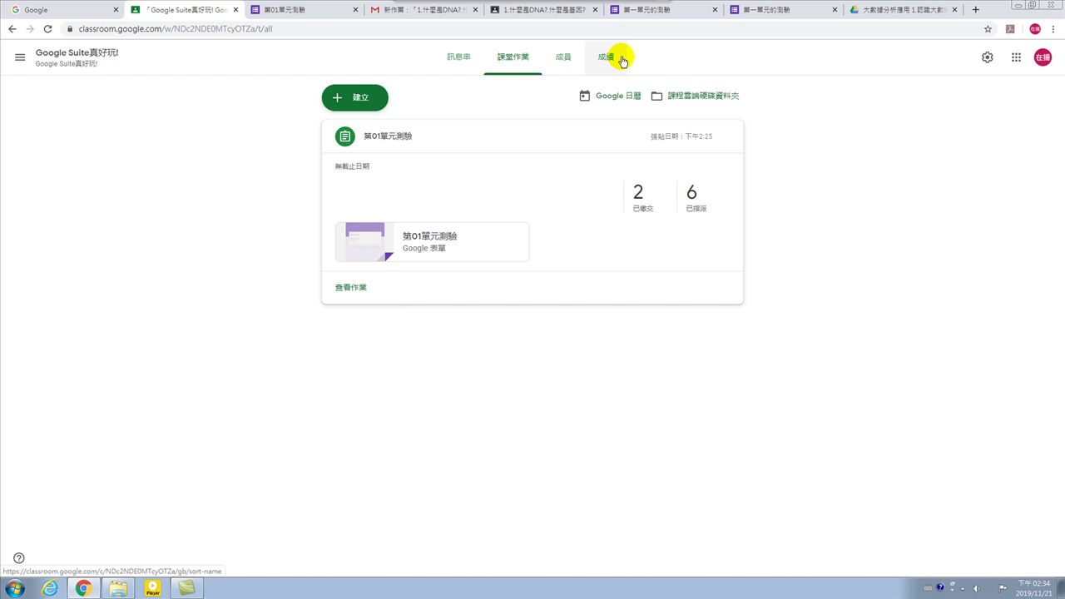
# Browse the 成績 table and 成員 list, then open a student's work page.
pyautogui.click(606, 60)
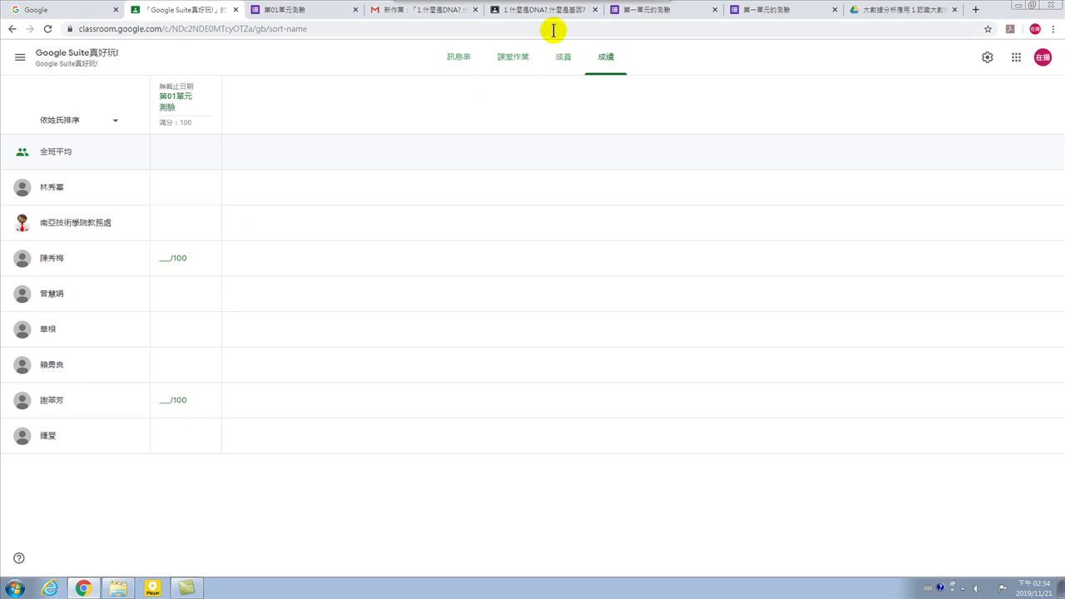
pyautogui.click(563, 59)
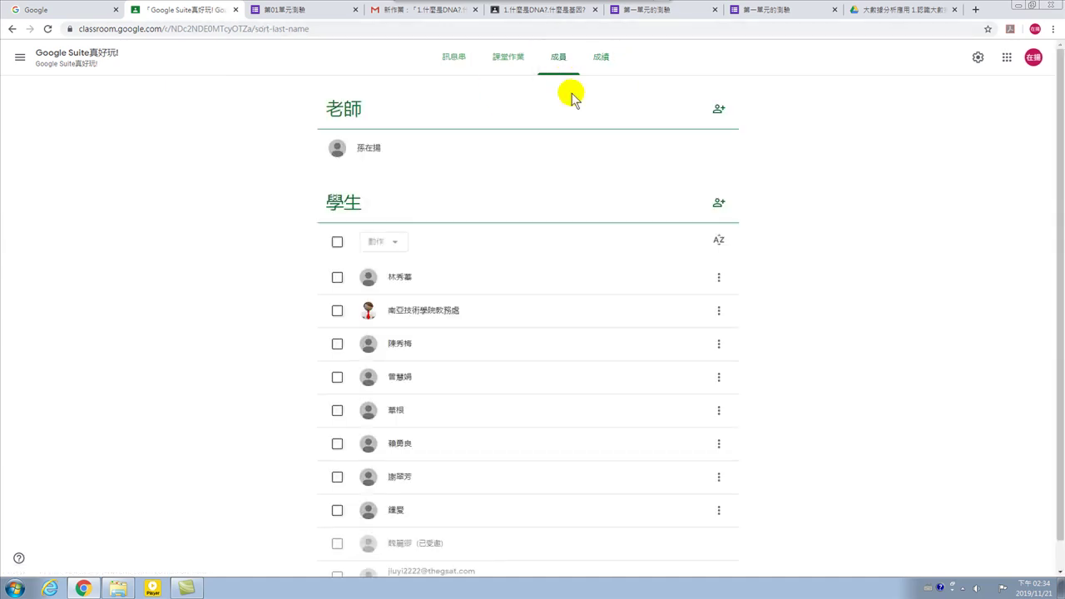
pyautogui.scroll(-1, 574, 350)
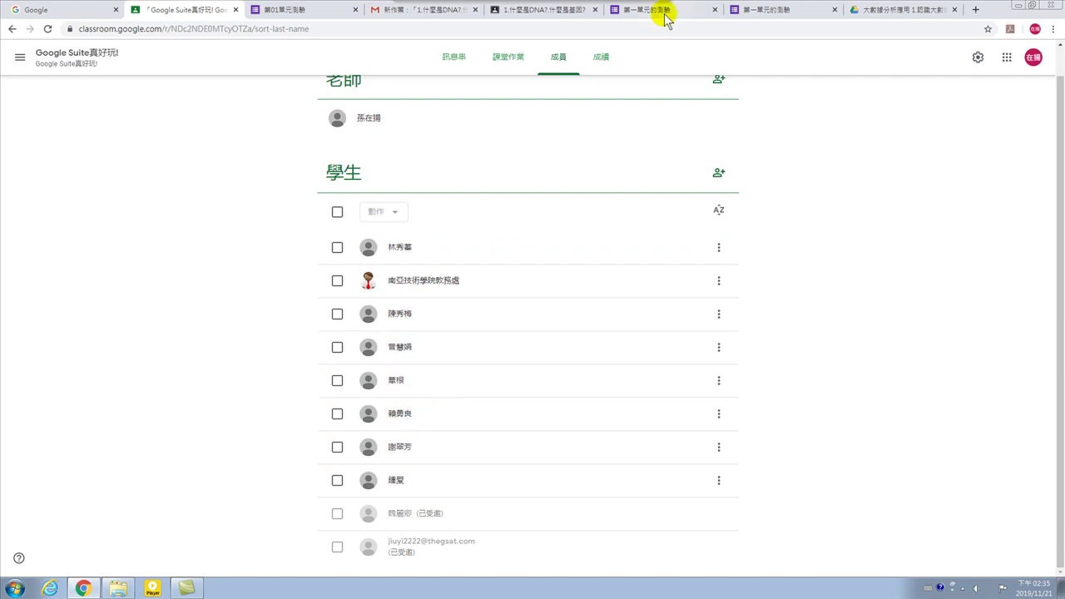
pyautogui.click(602, 58)
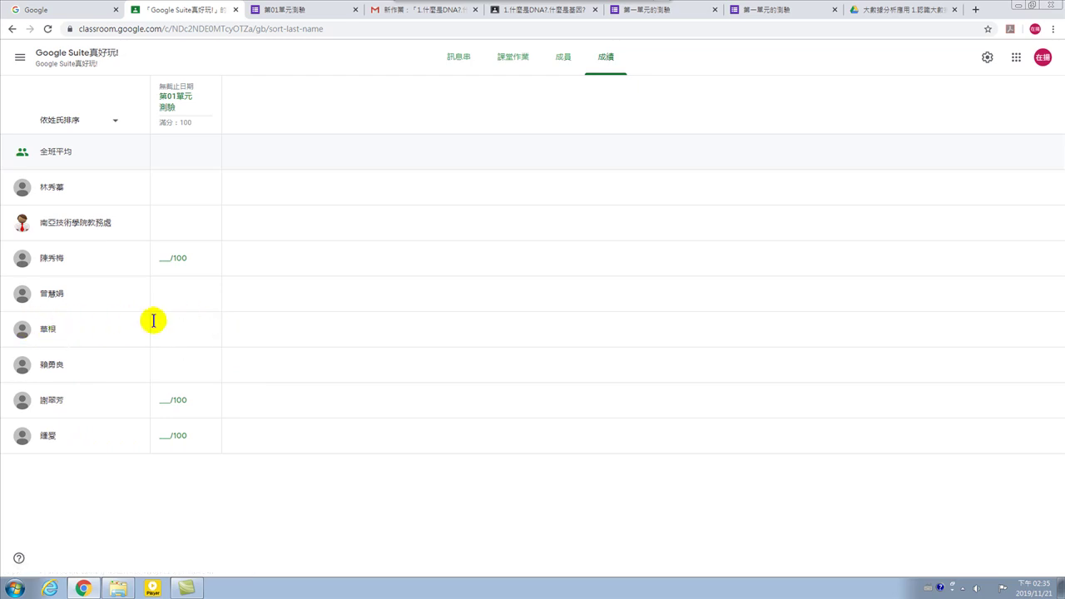
pyautogui.click(561, 62)
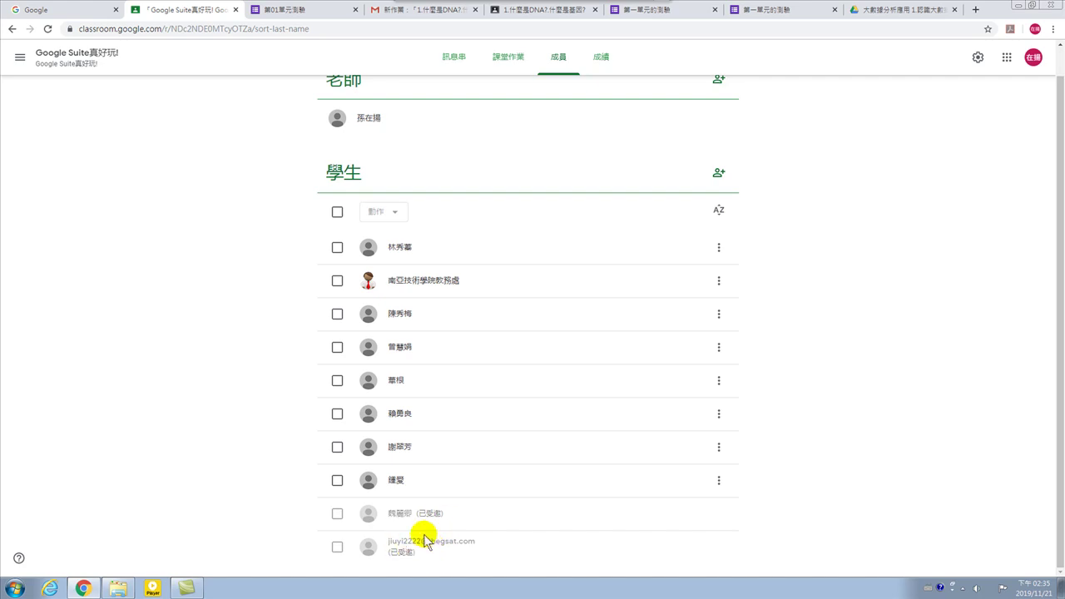
pyautogui.click(372, 482)
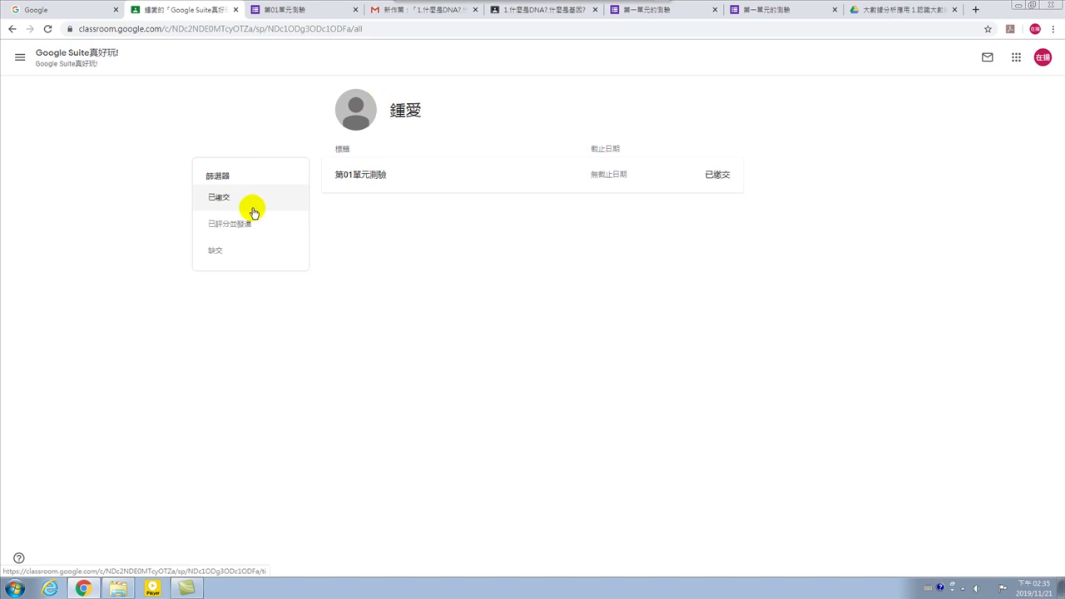
# Go back to the 成員 list and open a second student's work page.
pyautogui.click(13, 29)
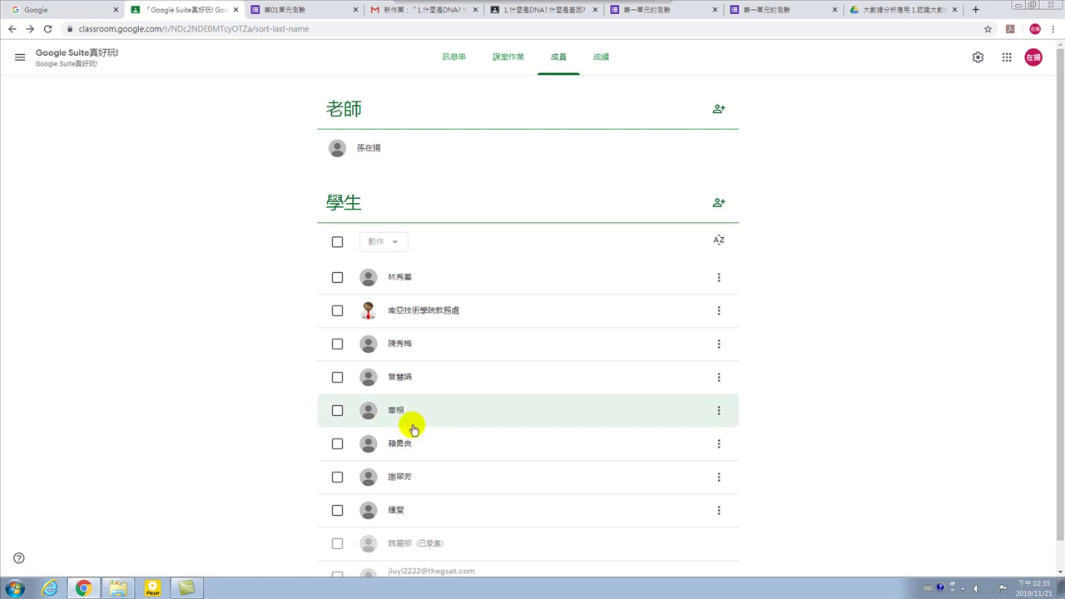
pyautogui.click(380, 409)
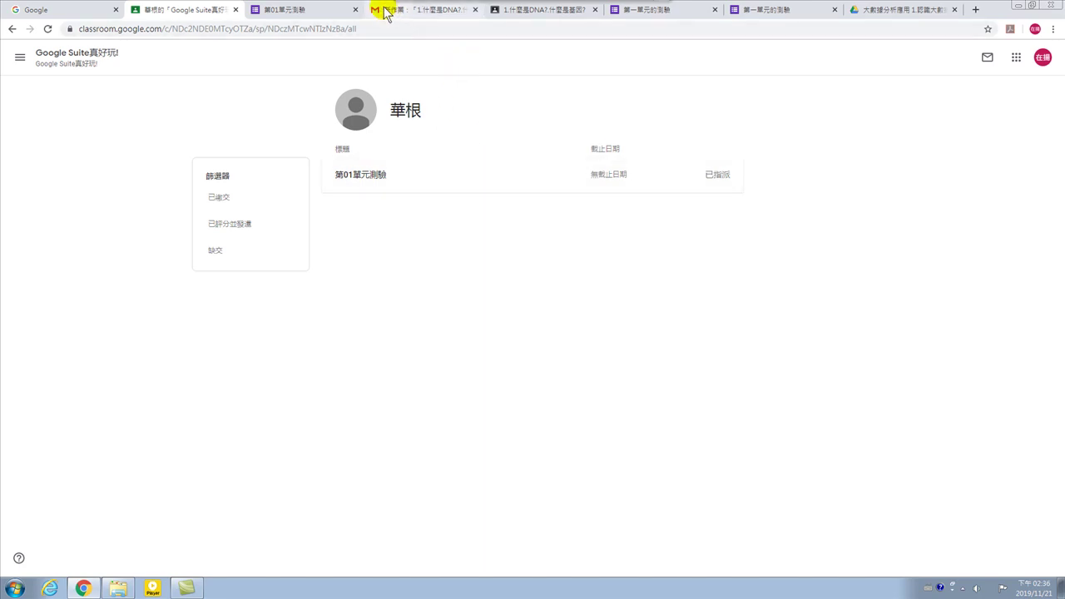
# Close the submitted 第01單元測驗 form, the scored quiz response and the Google Drive folder tabs.
pyautogui.click(312, 15)
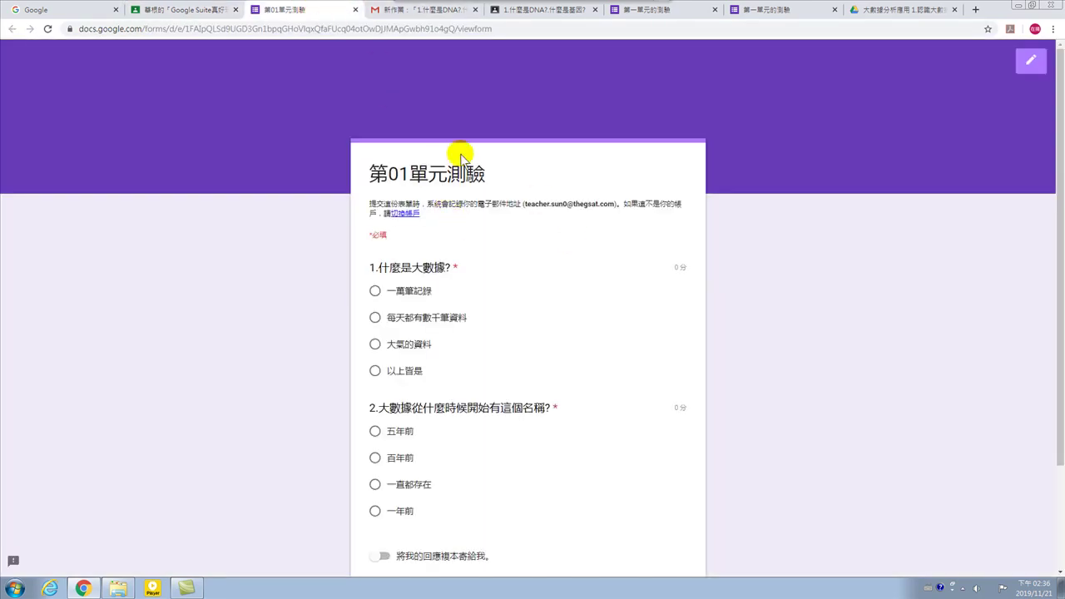
pyautogui.scroll(-2, 489, 235)
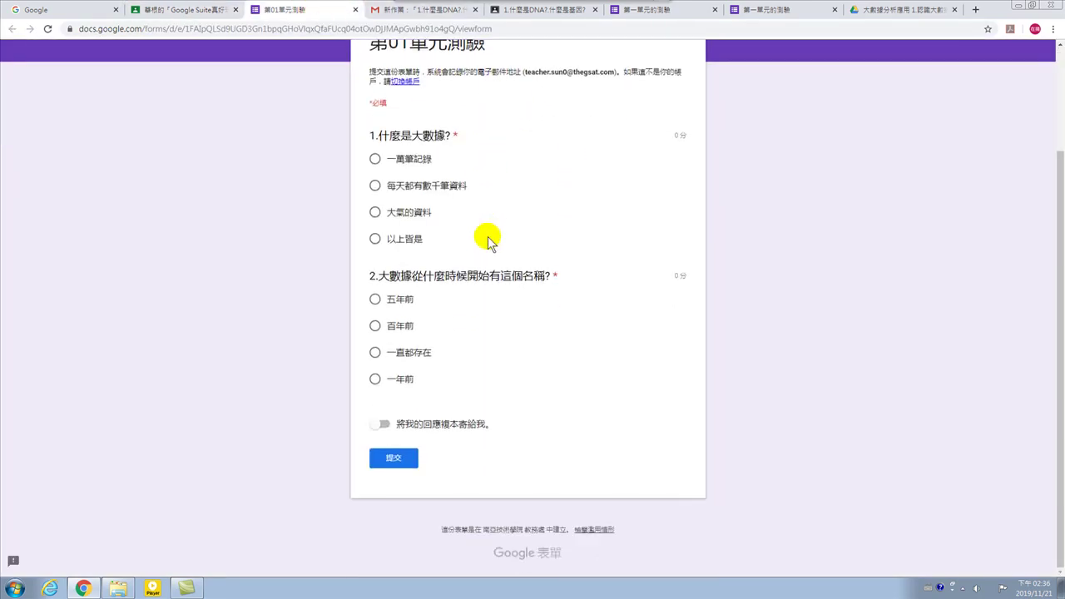
pyautogui.scroll(2, 478, 191)
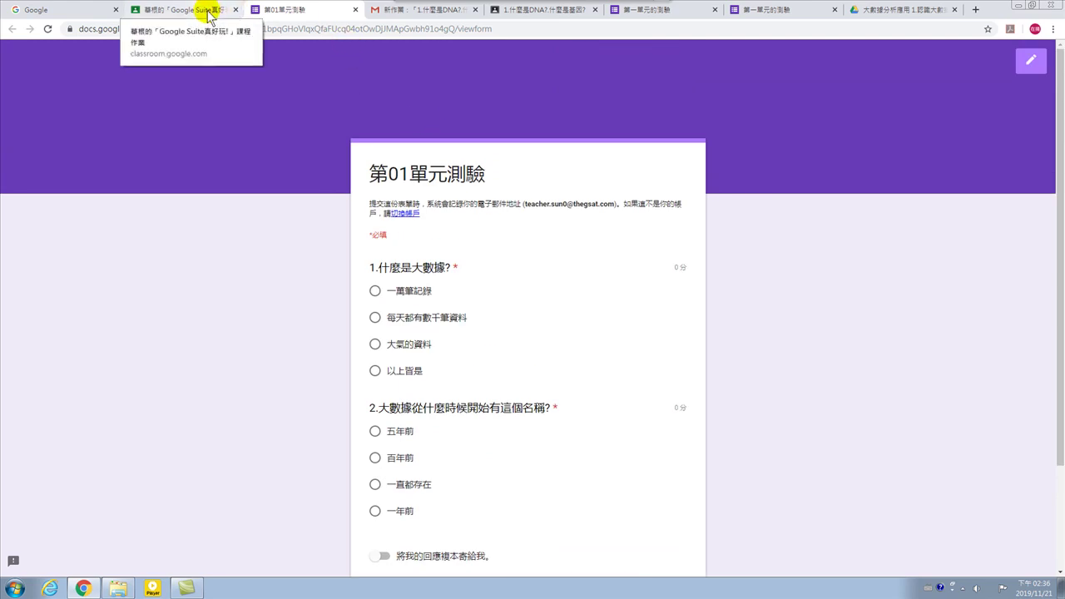
pyautogui.click(356, 10)
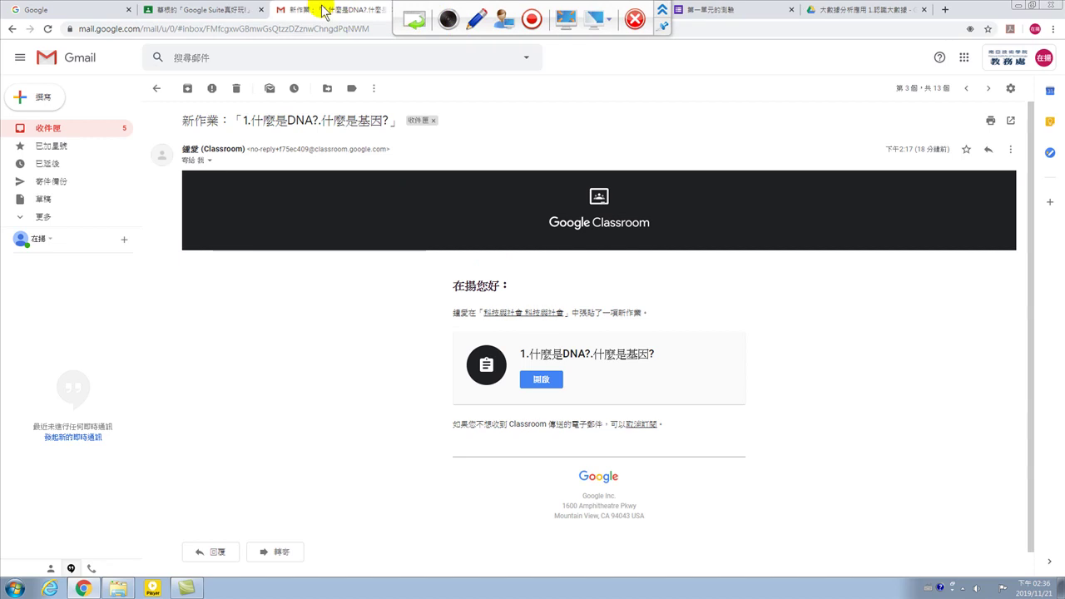
pyautogui.click(210, 10)
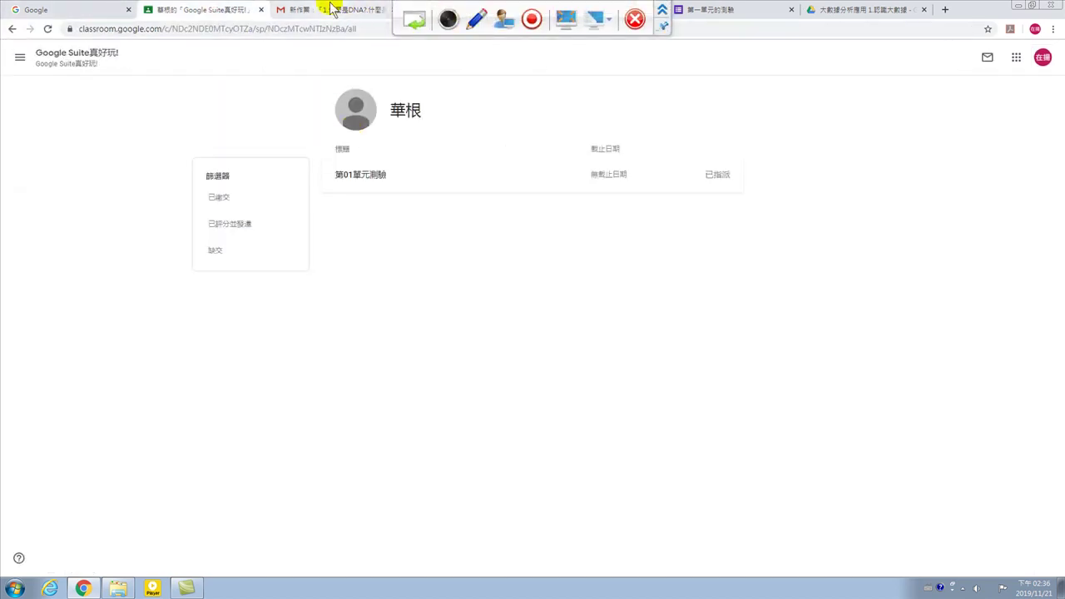
pyautogui.click(331, 10)
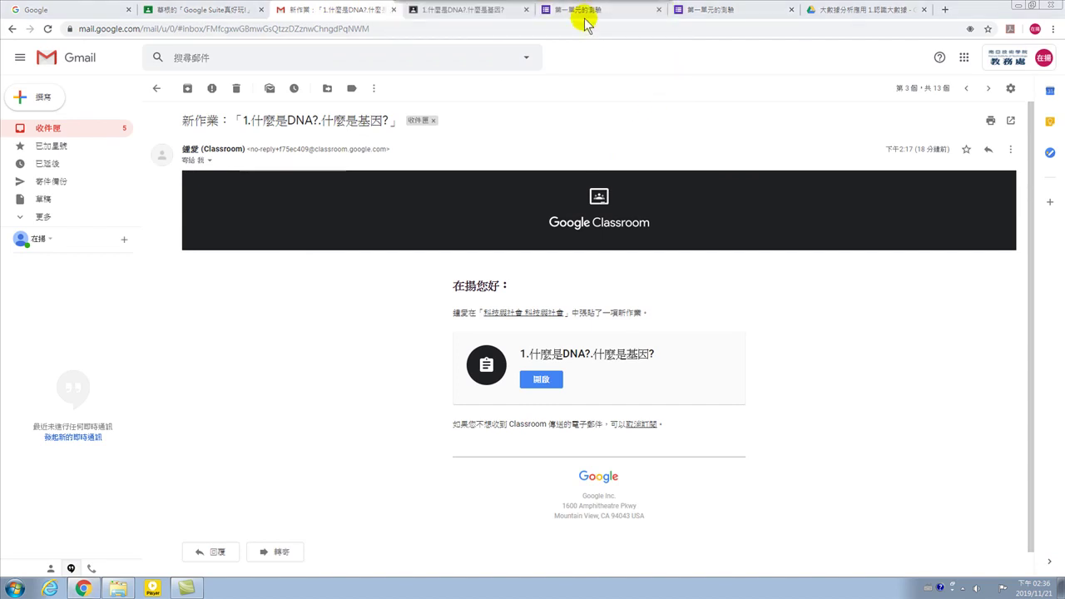
pyautogui.click(582, 12)
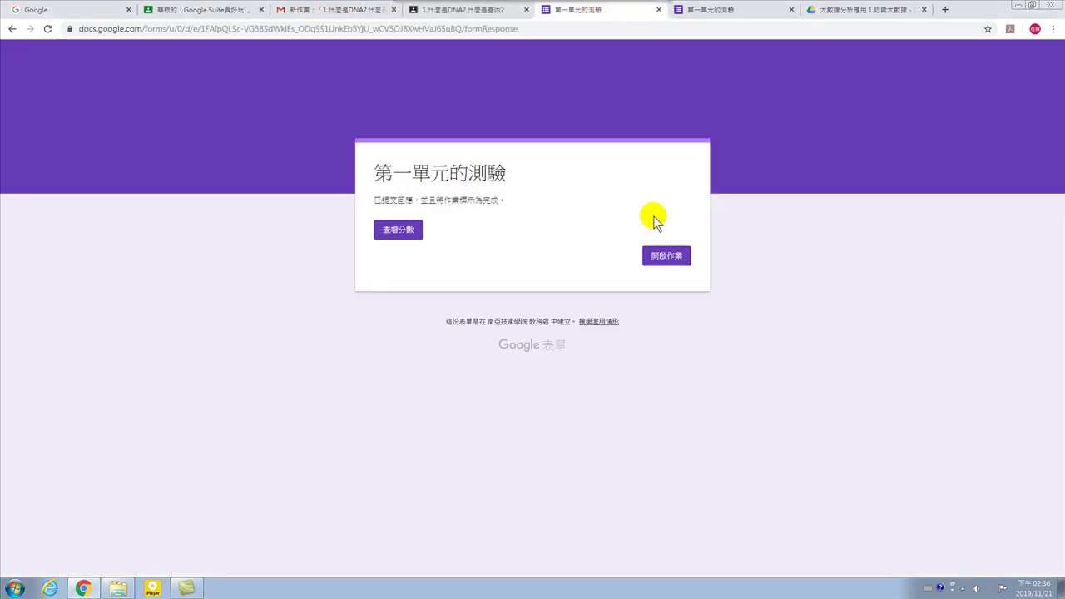
pyautogui.click(744, 11)
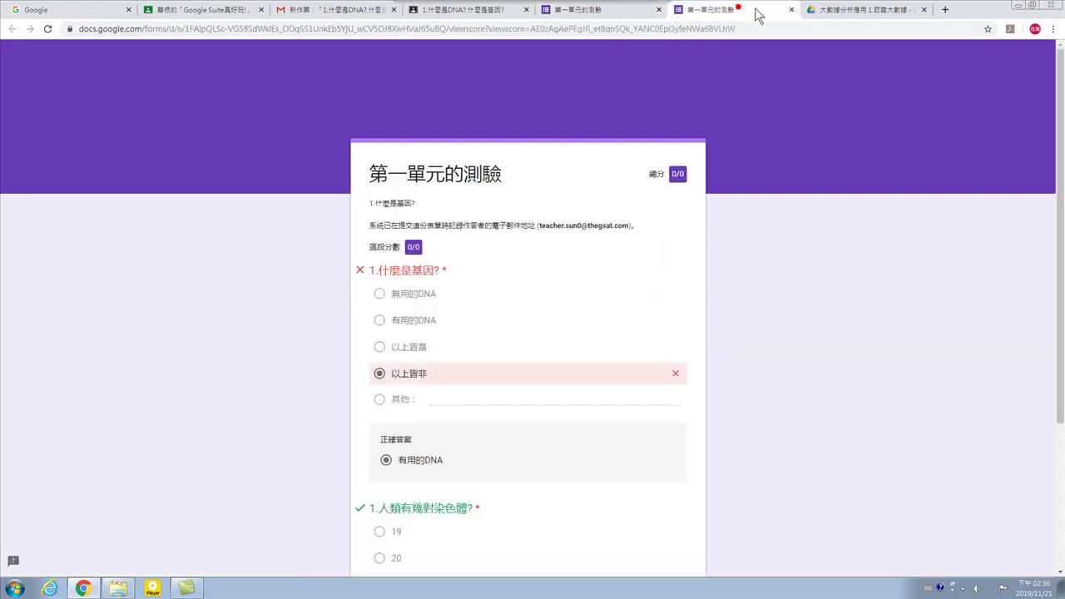
pyautogui.click(791, 10)
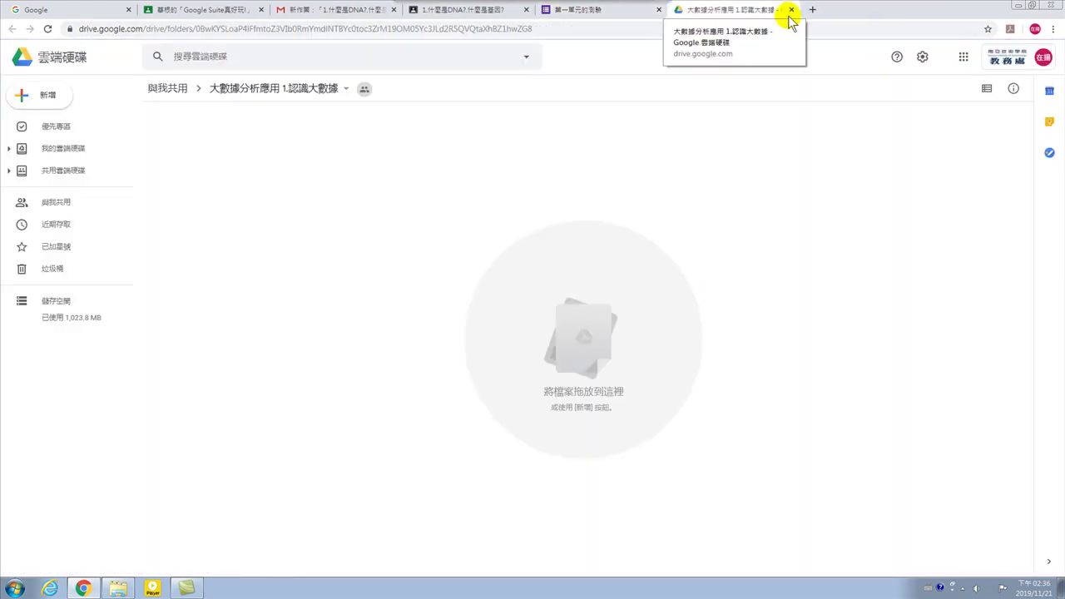
pyautogui.click(791, 10)
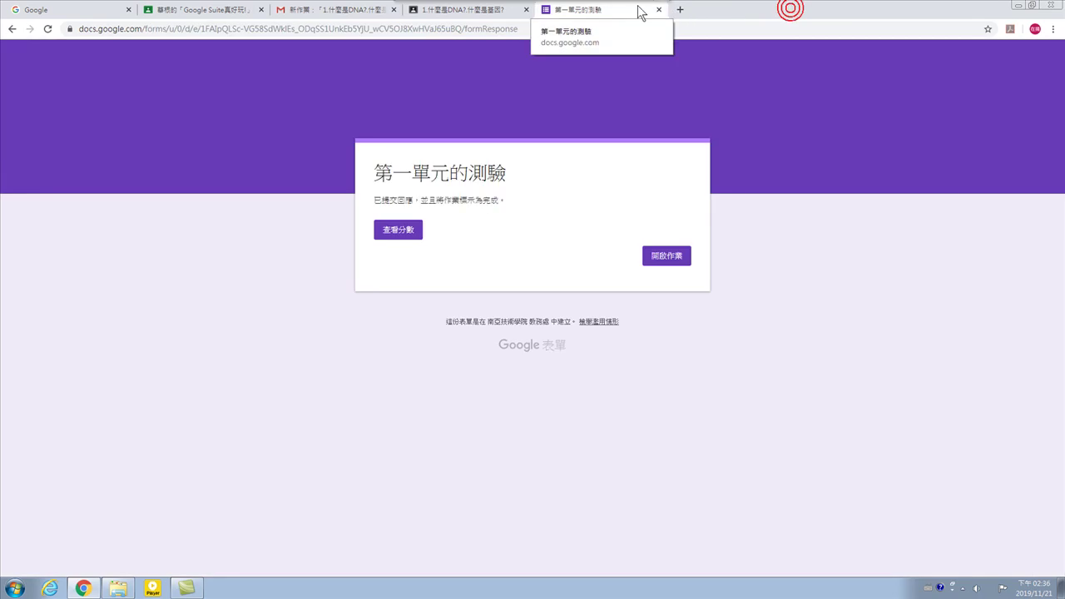
# Launch Google Classroom in a new tab from the Google apps launcher.
pyautogui.click(471, 16)
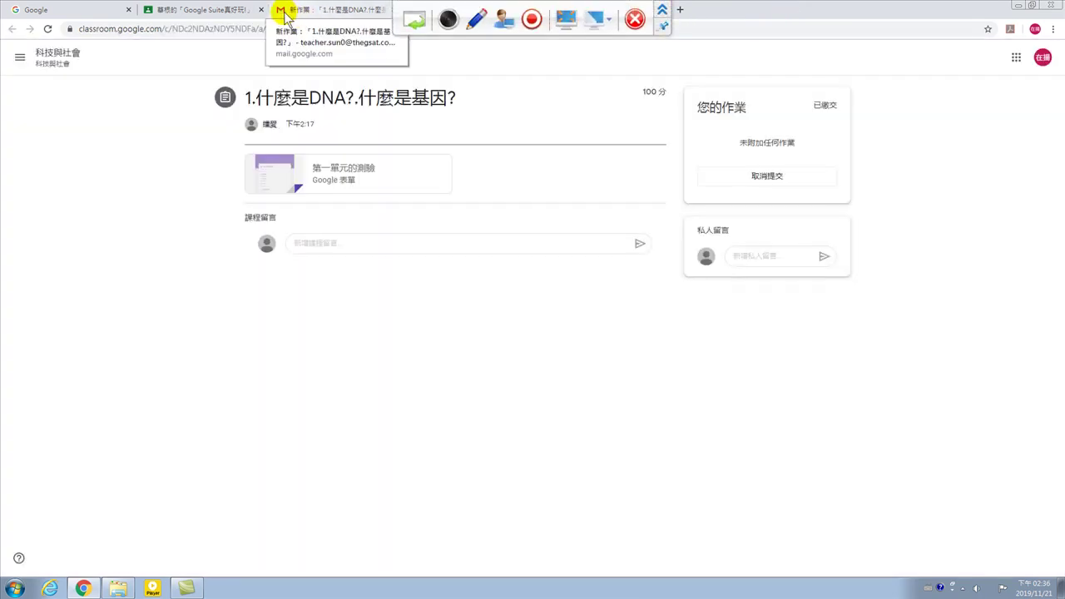
pyautogui.click(186, 15)
pyautogui.click(75, 11)
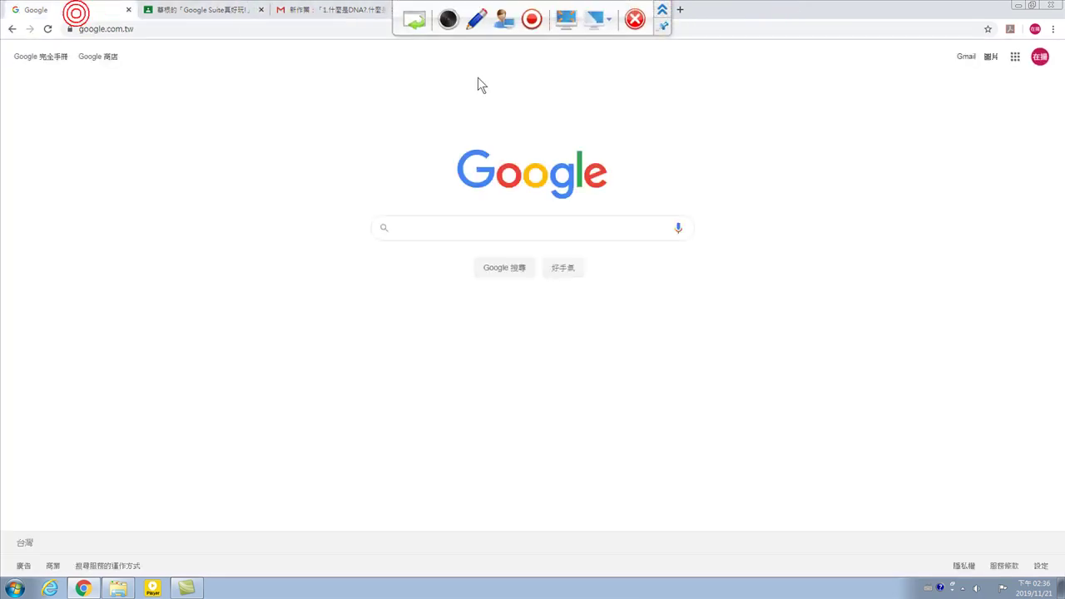
pyautogui.click(1015, 56)
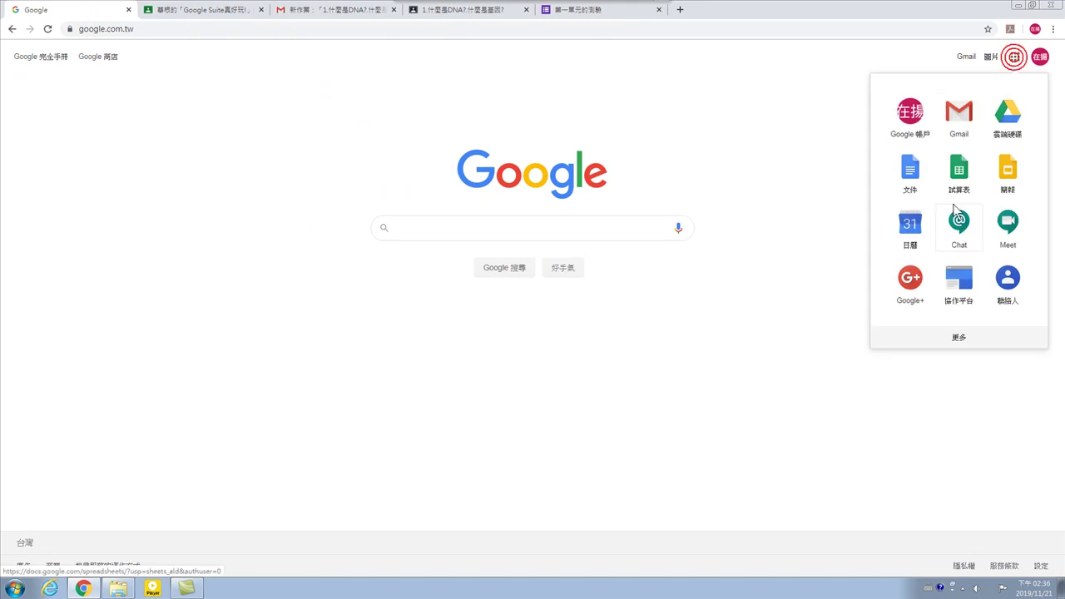
pyautogui.scroll(-5, 915, 269)
pyautogui.click(909, 420)
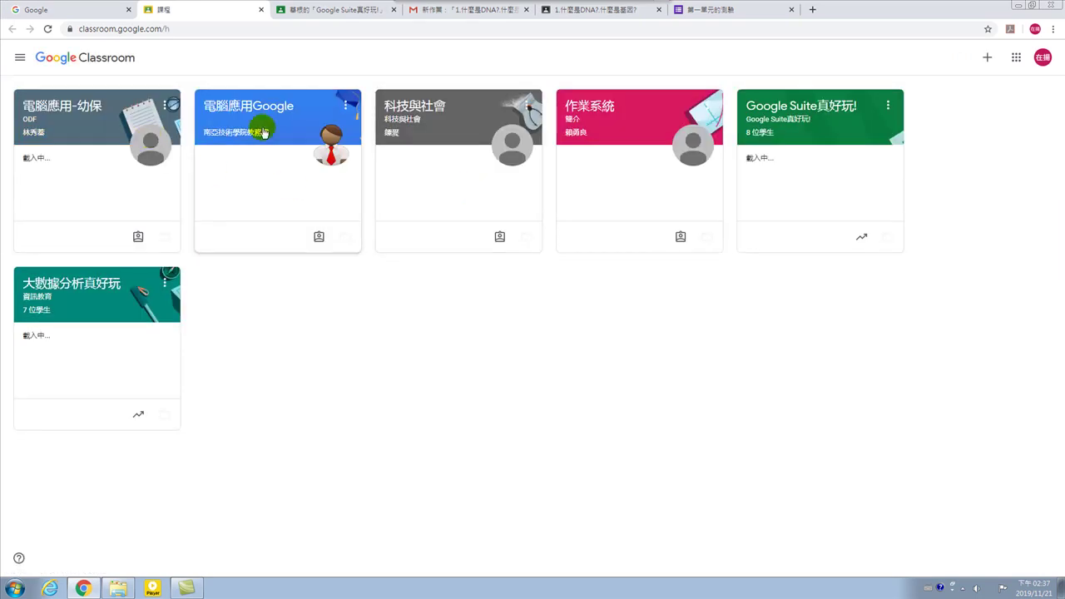
# In Google Suite真好玩!'s 課堂作業 list, choose 編輯 from the 第01單元測驗 assignment's ⋮ menu.
pyautogui.click(802, 103)
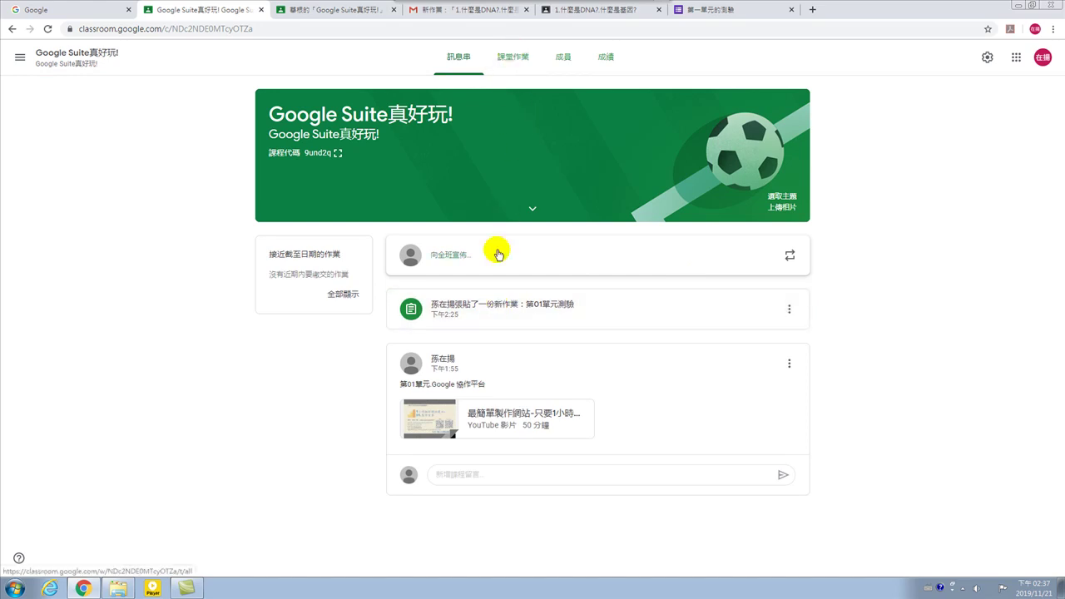
pyautogui.click(491, 307)
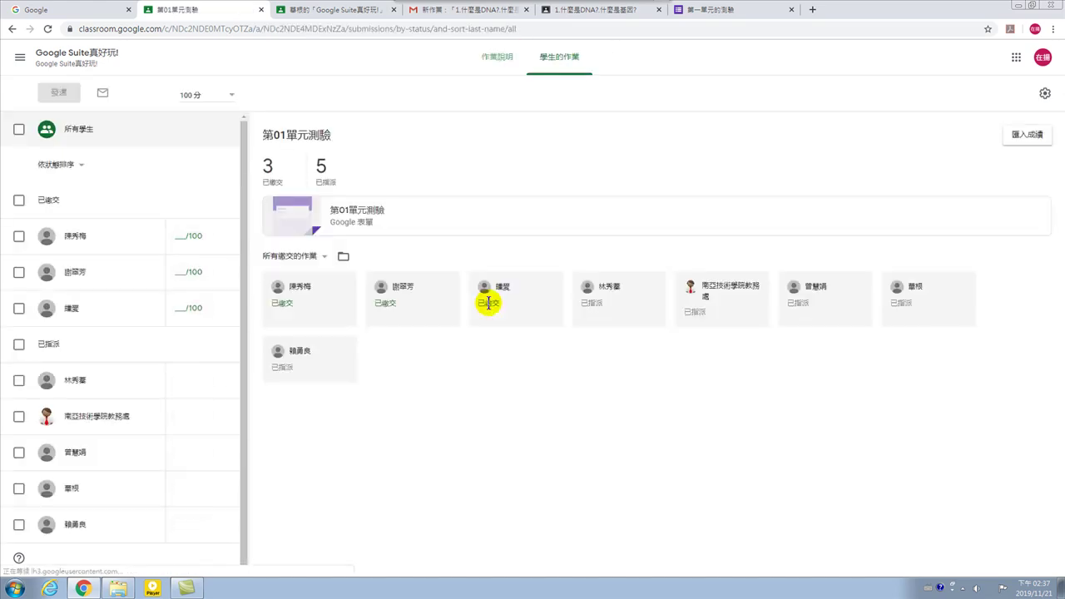
pyautogui.click(10, 29)
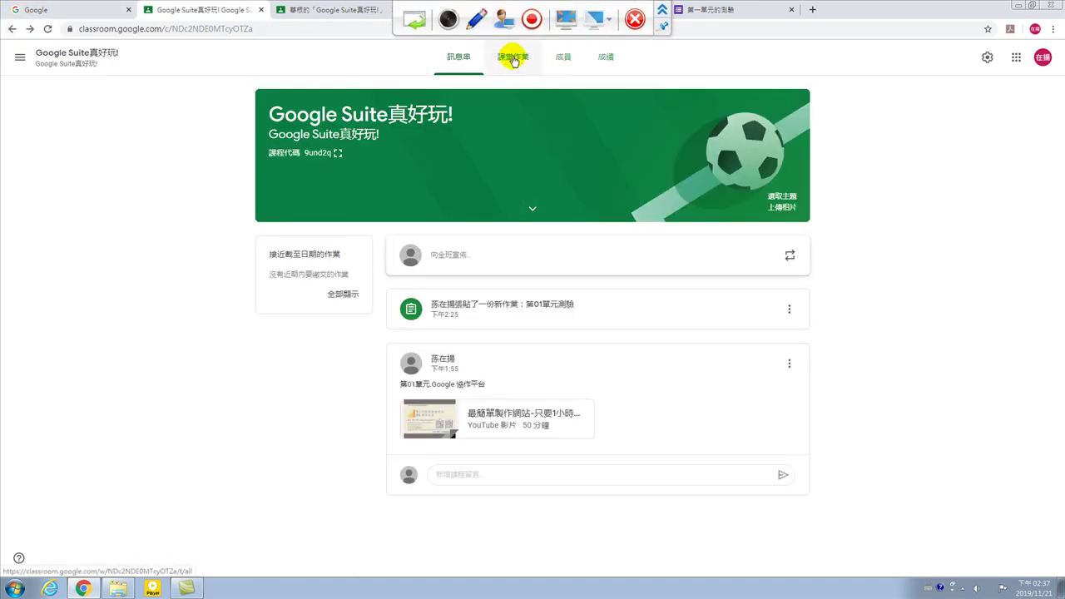
pyautogui.click(513, 57)
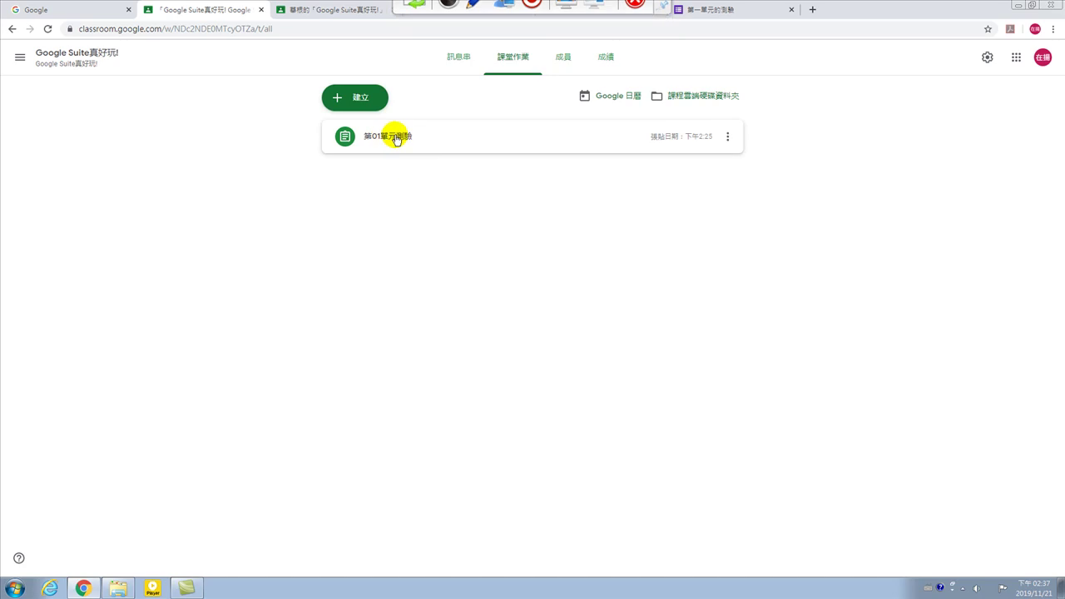
pyautogui.click(403, 138)
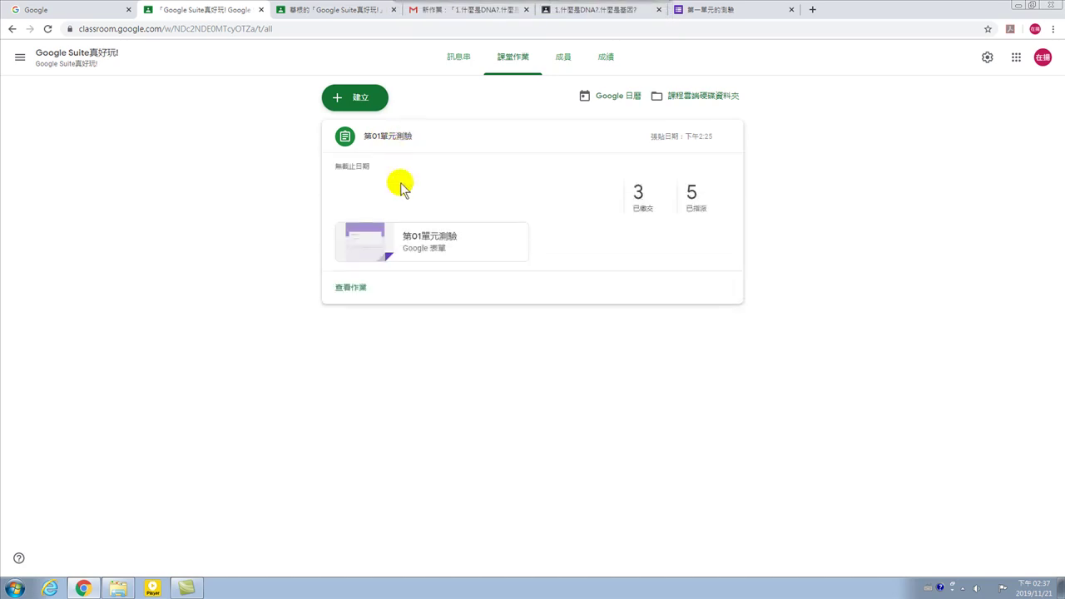
pyautogui.click(727, 137)
pyautogui.click(687, 160)
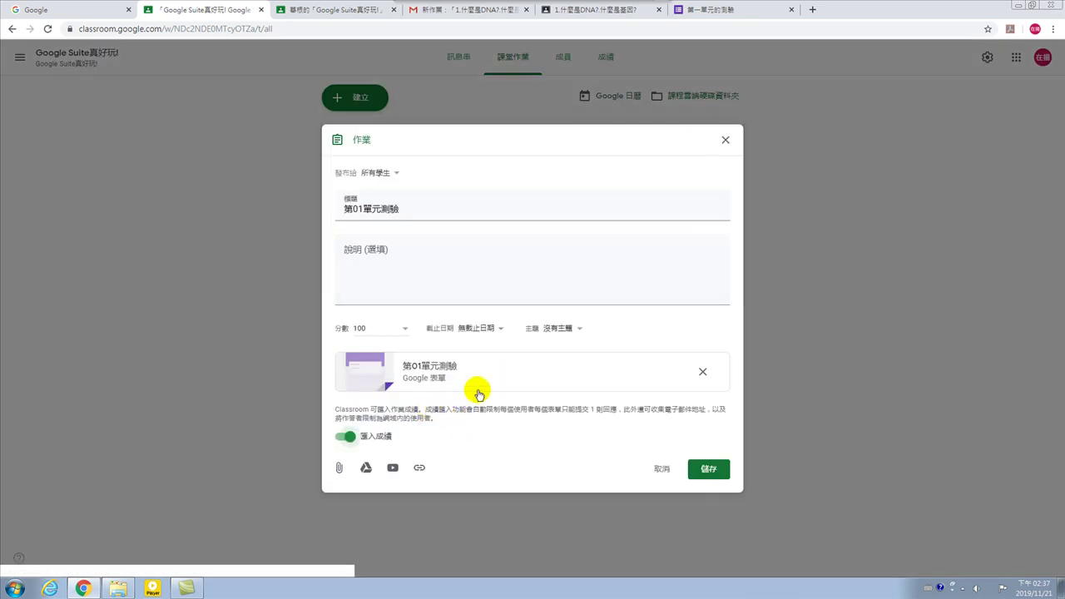
# Pick 23 November as the 截止日期, save with 儲存, and close the editor.
pyautogui.click(500, 333)
pyautogui.click(475, 366)
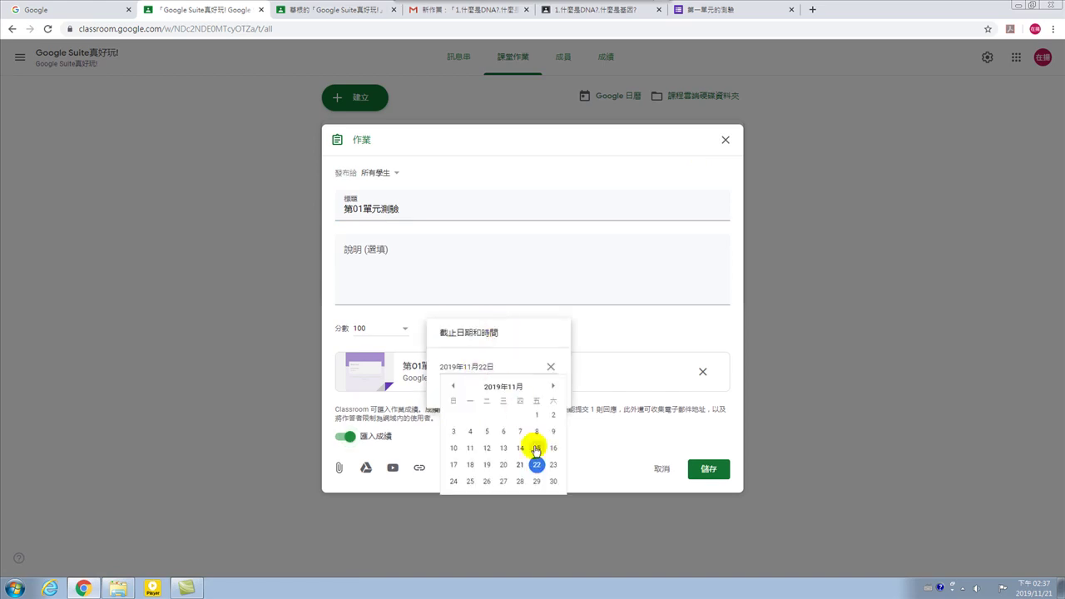
pyautogui.click(553, 466)
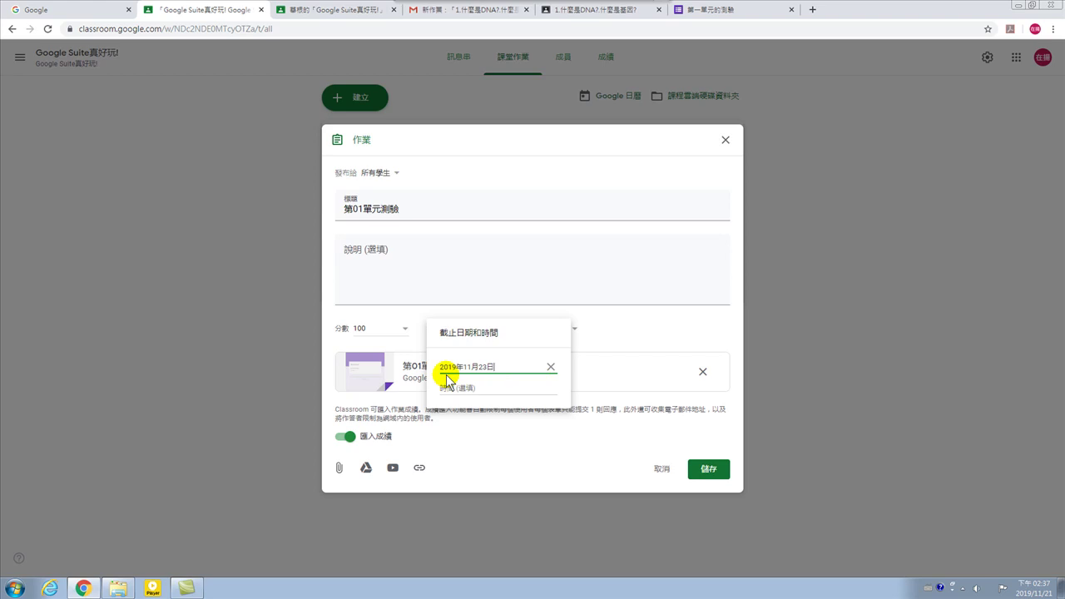
pyautogui.click(598, 449)
pyautogui.click(703, 470)
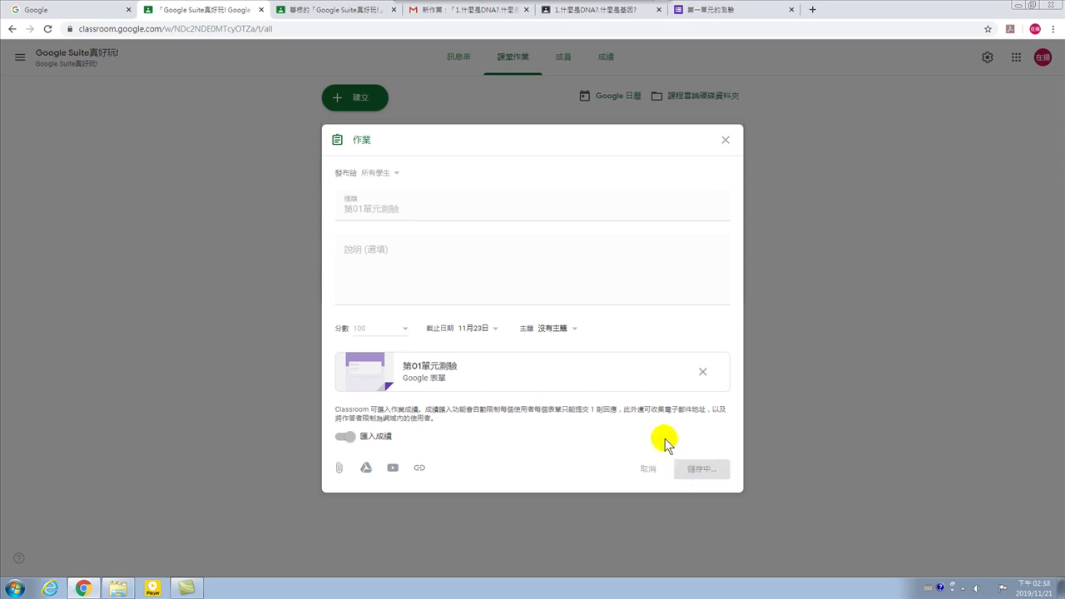
pyautogui.click(725, 140)
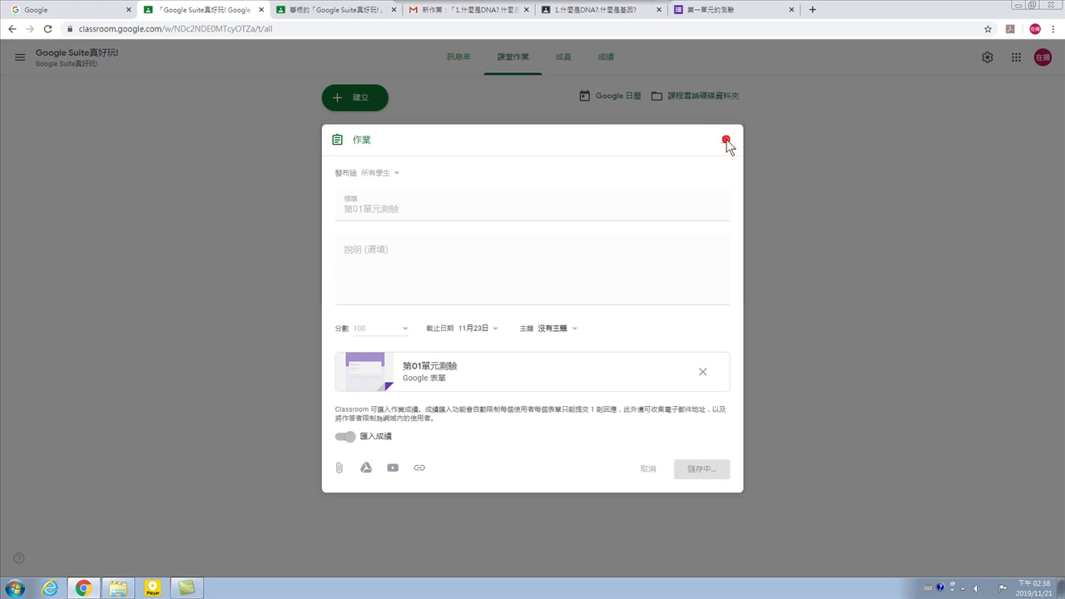